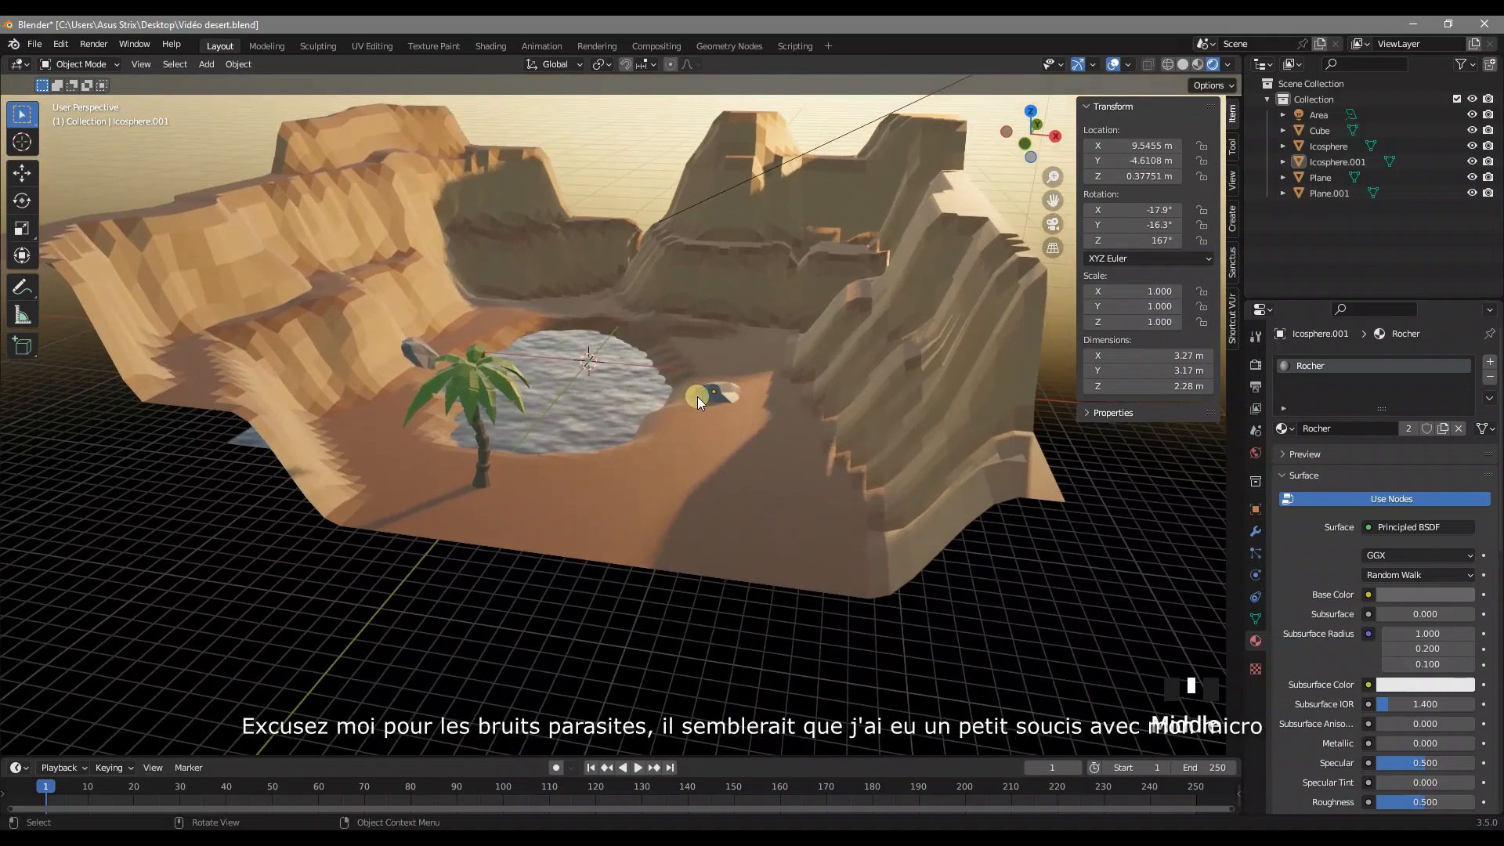
Step: Add a plane mesh to the desert scene
scroll(701, 376, "down", 2)
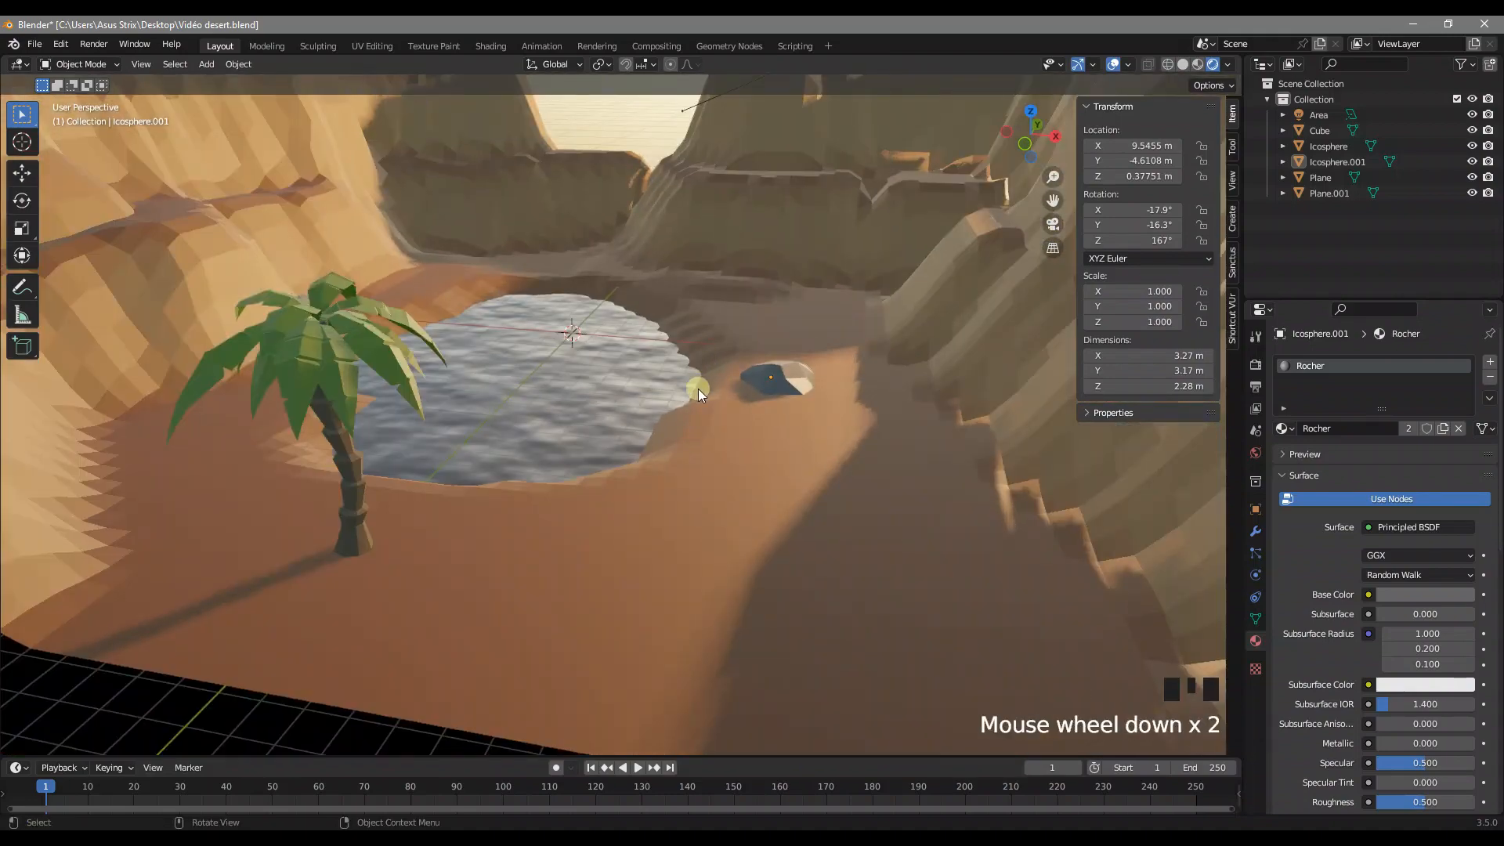
middle_click_drag(698, 389, 688, 411)
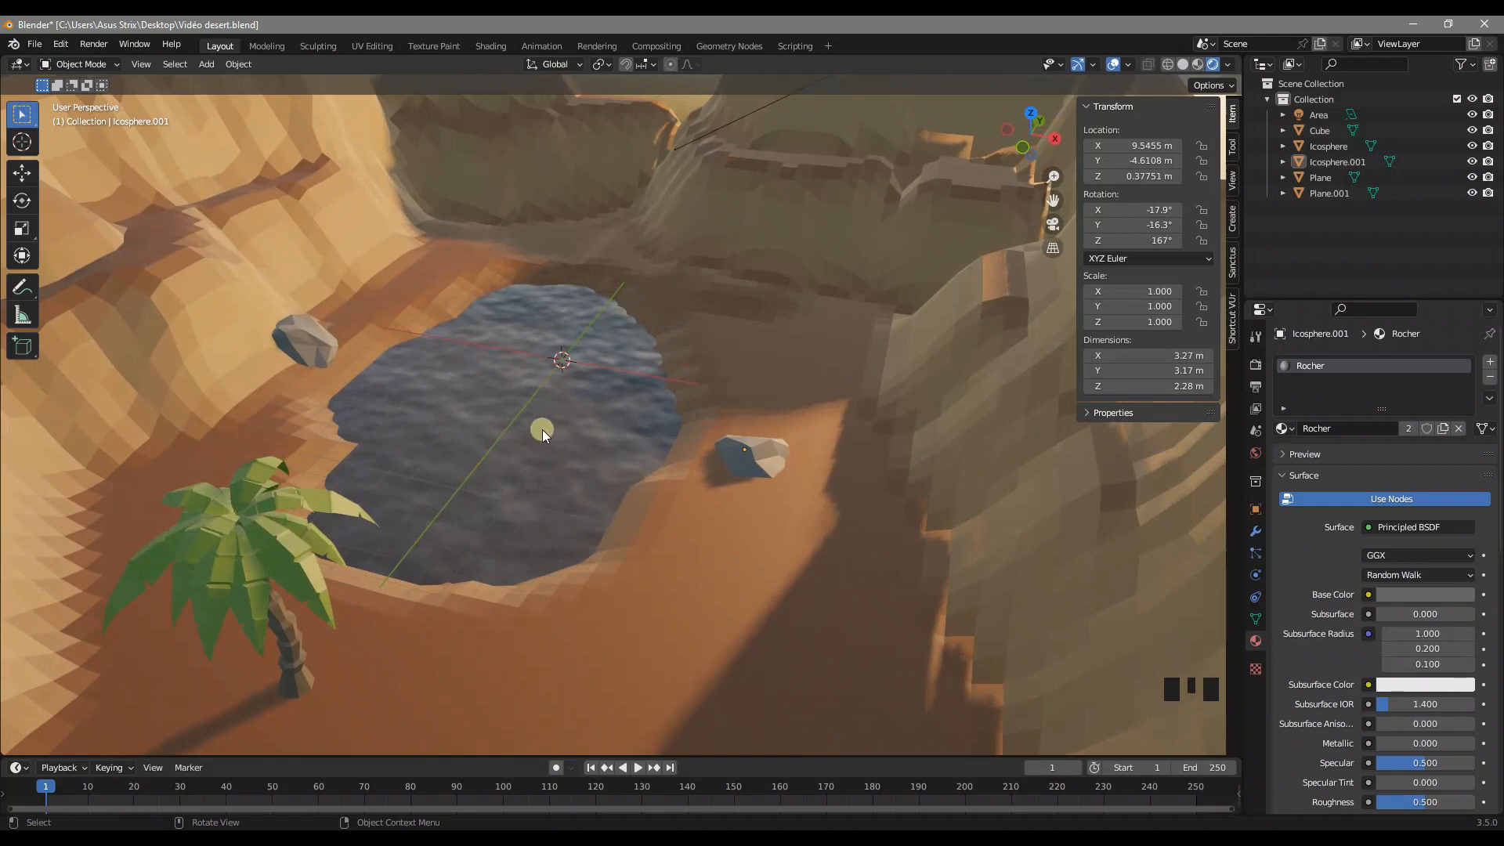
scroll(542, 429, "up", 2)
key("shift+a")
mouse_move(549, 373)
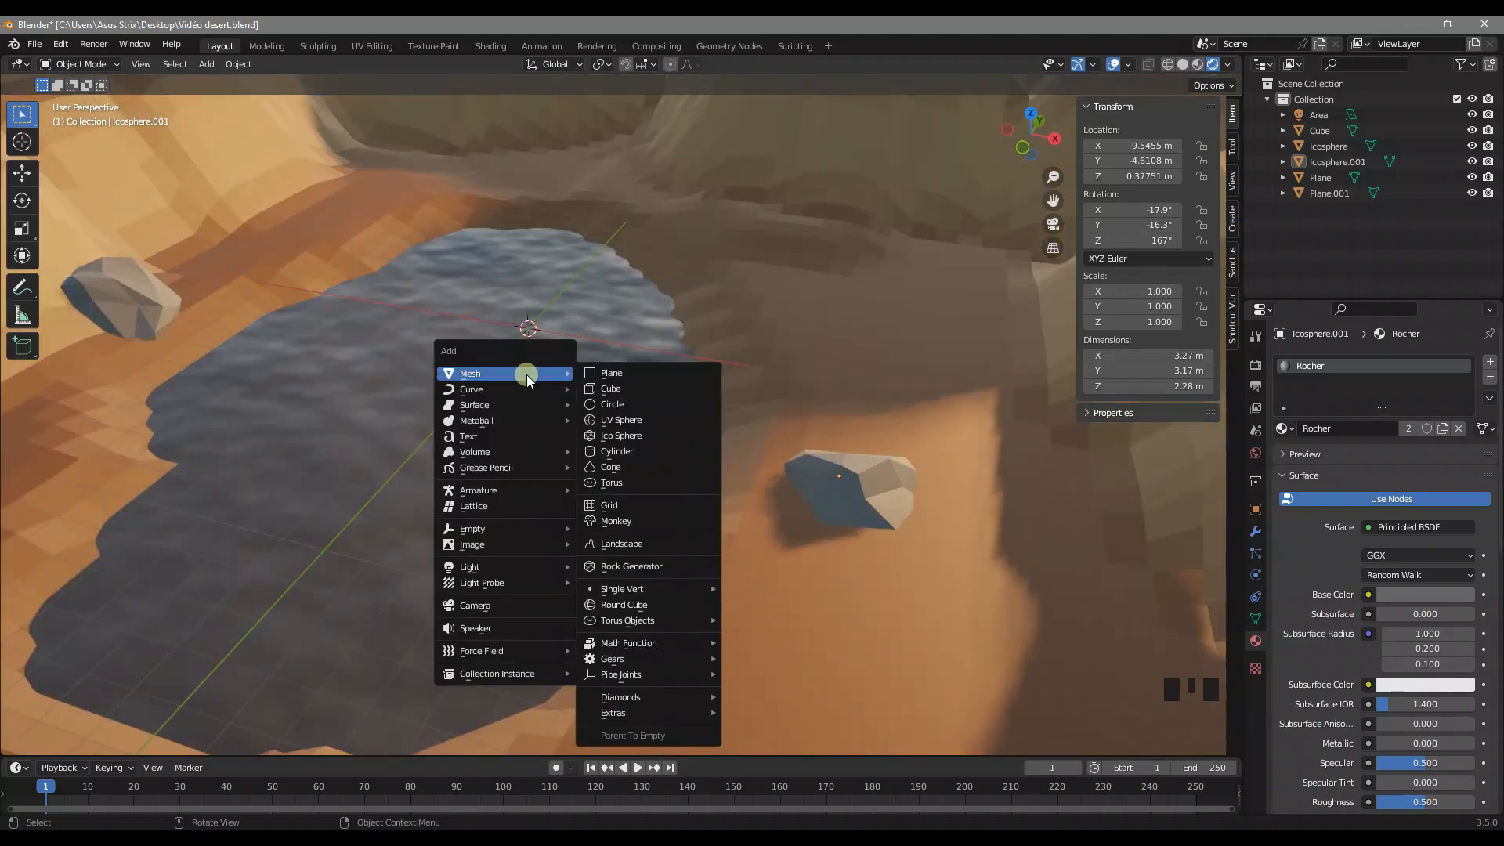
left_click(618, 374)
Step: Move the new plane over the sand beside the palm tree, to about X 2.75 m, Y -19.84 m, Z 1.27 m
scroll(614, 373, "down", 5)
middle_click_drag(569, 328, 648, 363)
key("g")
key("g")
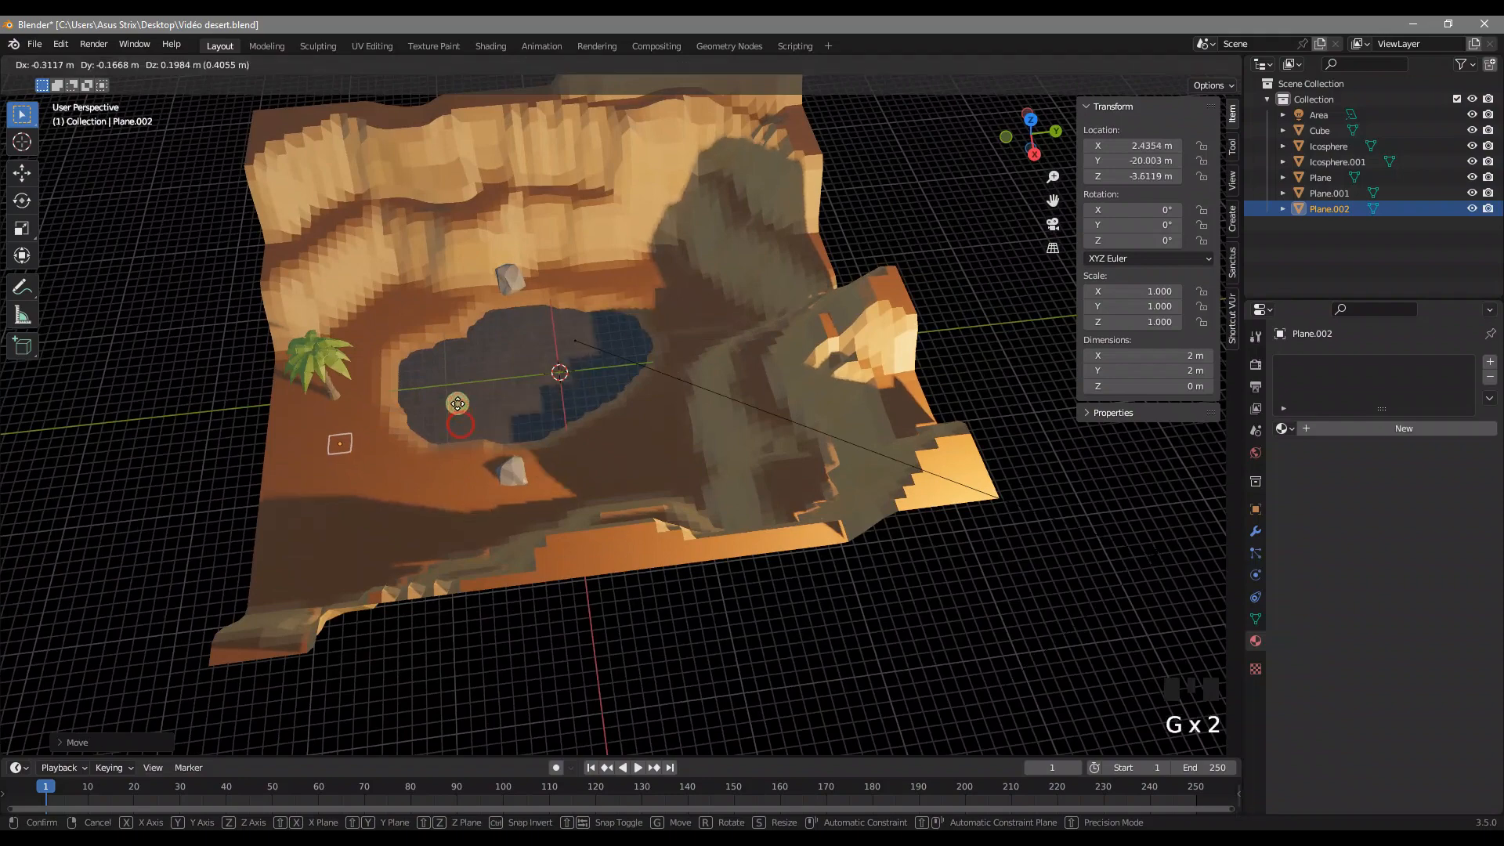
left_click(435, 419)
middle_click_drag(435, 419, 585, 416)
scroll(705, 482, "up", 5)
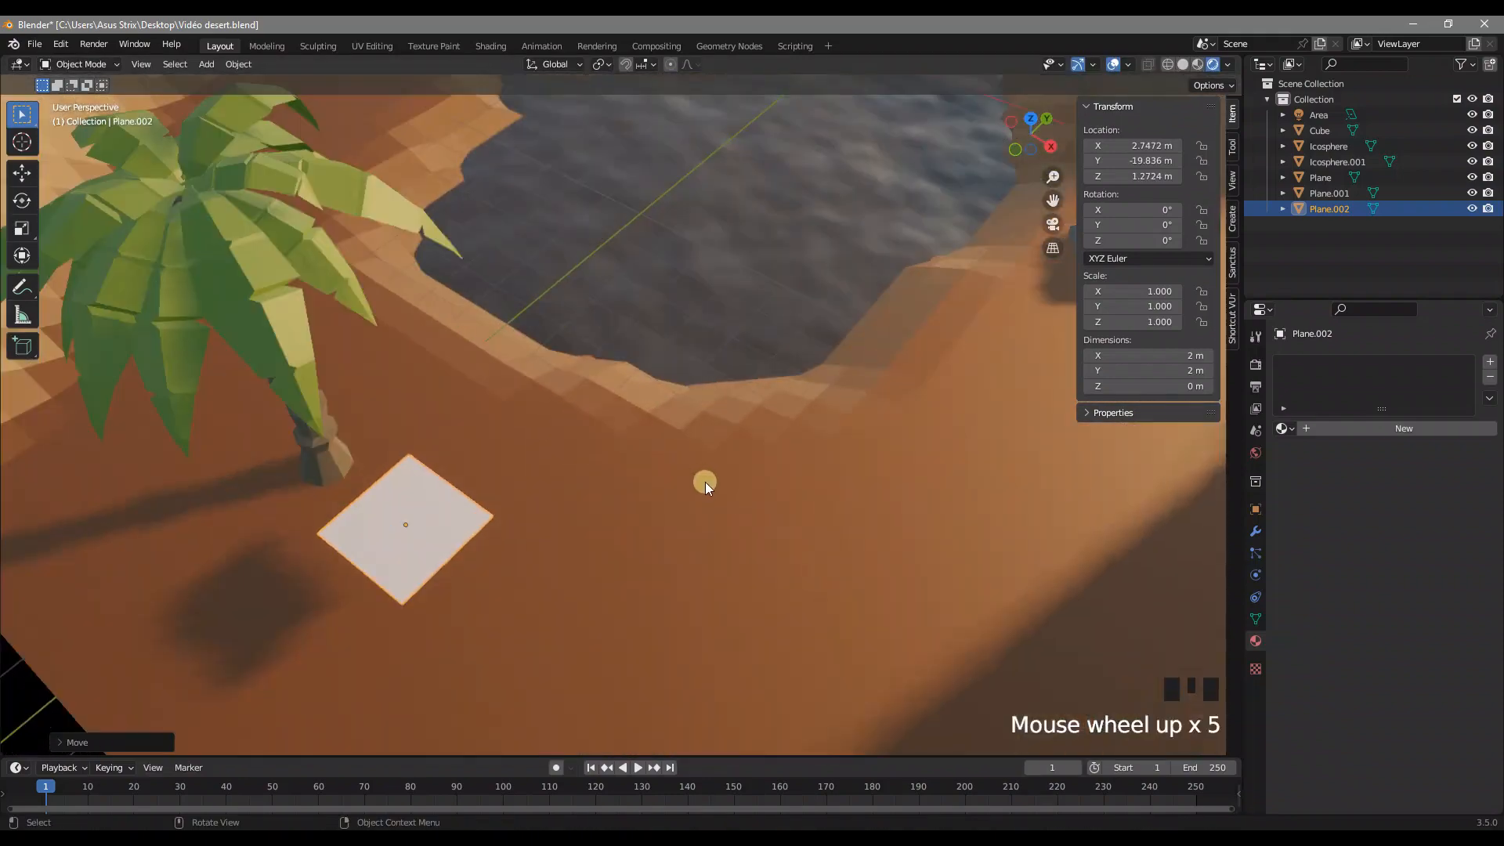
Step: Move the plane along the X axis, away from the palm tree, to about X 7.9 m
middle_click_drag(705, 482, 849, 498)
scroll(850, 498, "down", 2)
key("g")
key("x")
left_click(1001, 533)
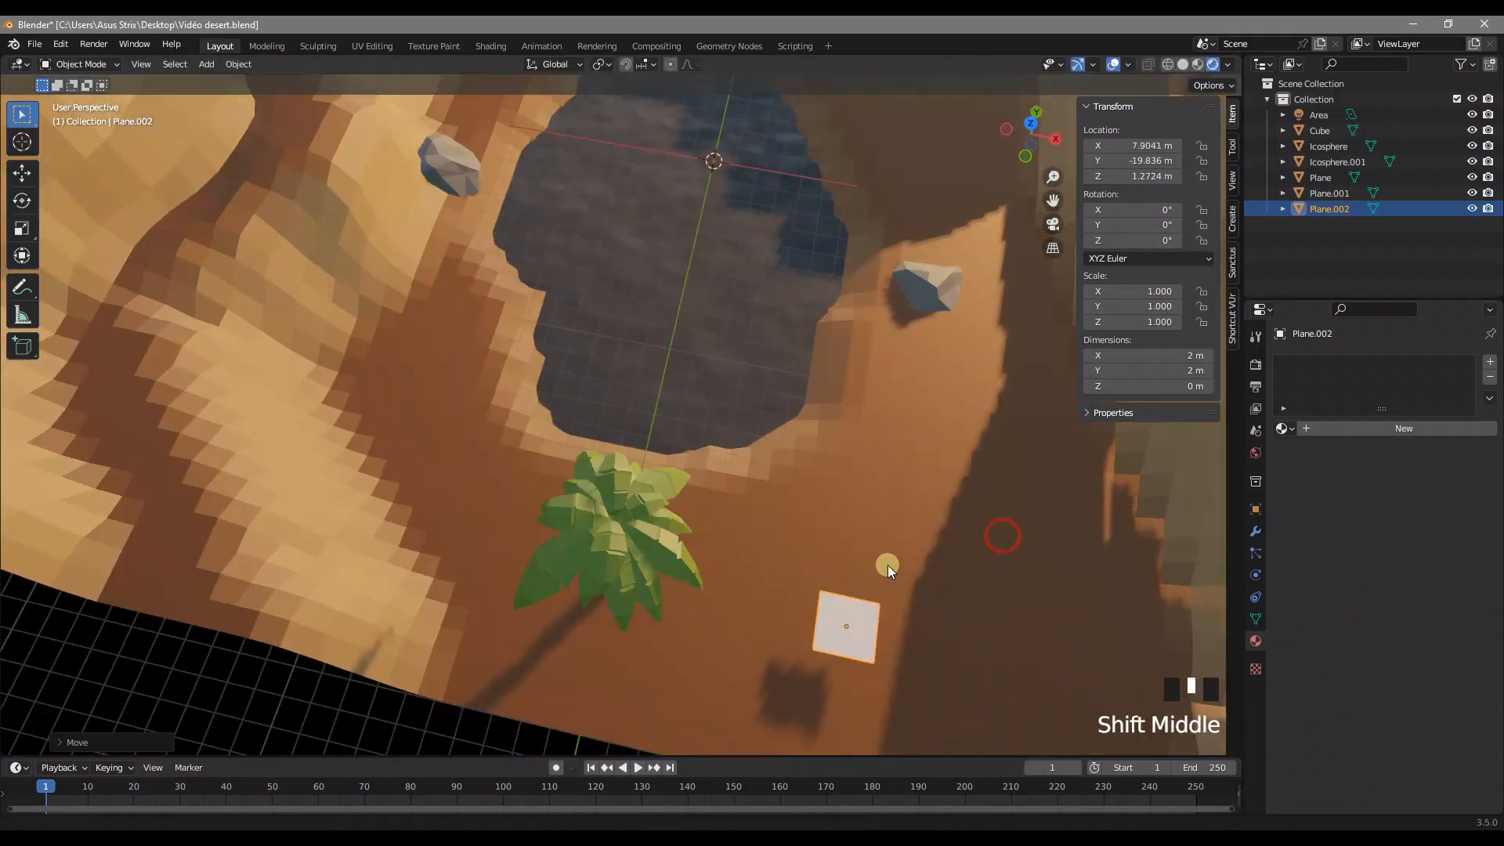
Step: In top view, edit the plane's mesh and move its upper-right vertex close to the upper-left one
middle_click_drag(886, 565, 627, 471, "shift")
scroll(627, 471, "up", 4)
scroll(628, 472, "down", 2)
key("Tab")
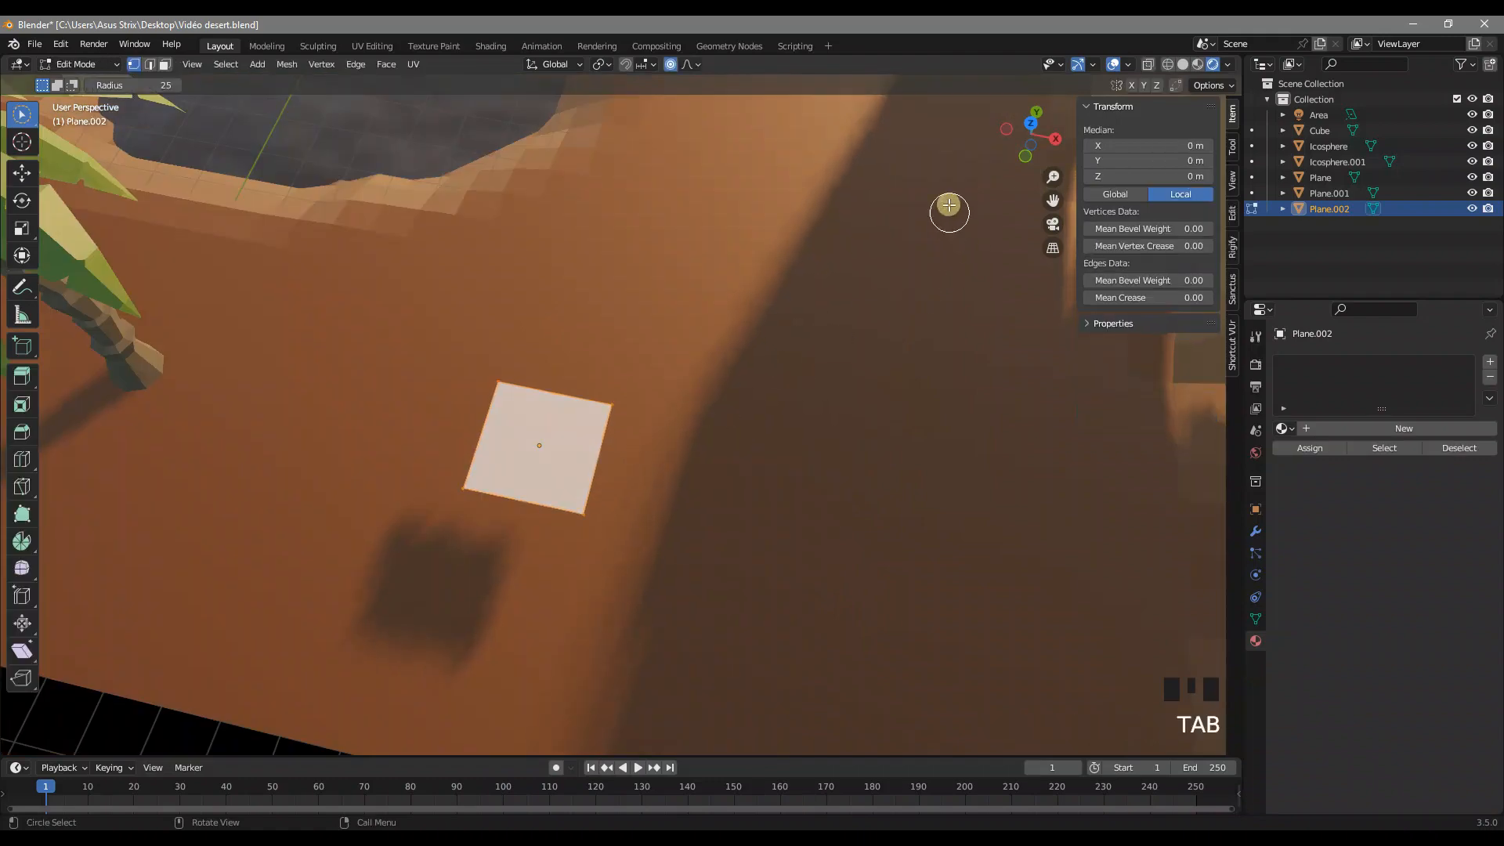
left_click(1033, 133)
scroll(674, 648, "up", 3)
middle_click_drag(674, 648, 662, 302, "shift")
scroll(573, 346, "up", 5)
key("Tab")
key("Tab")
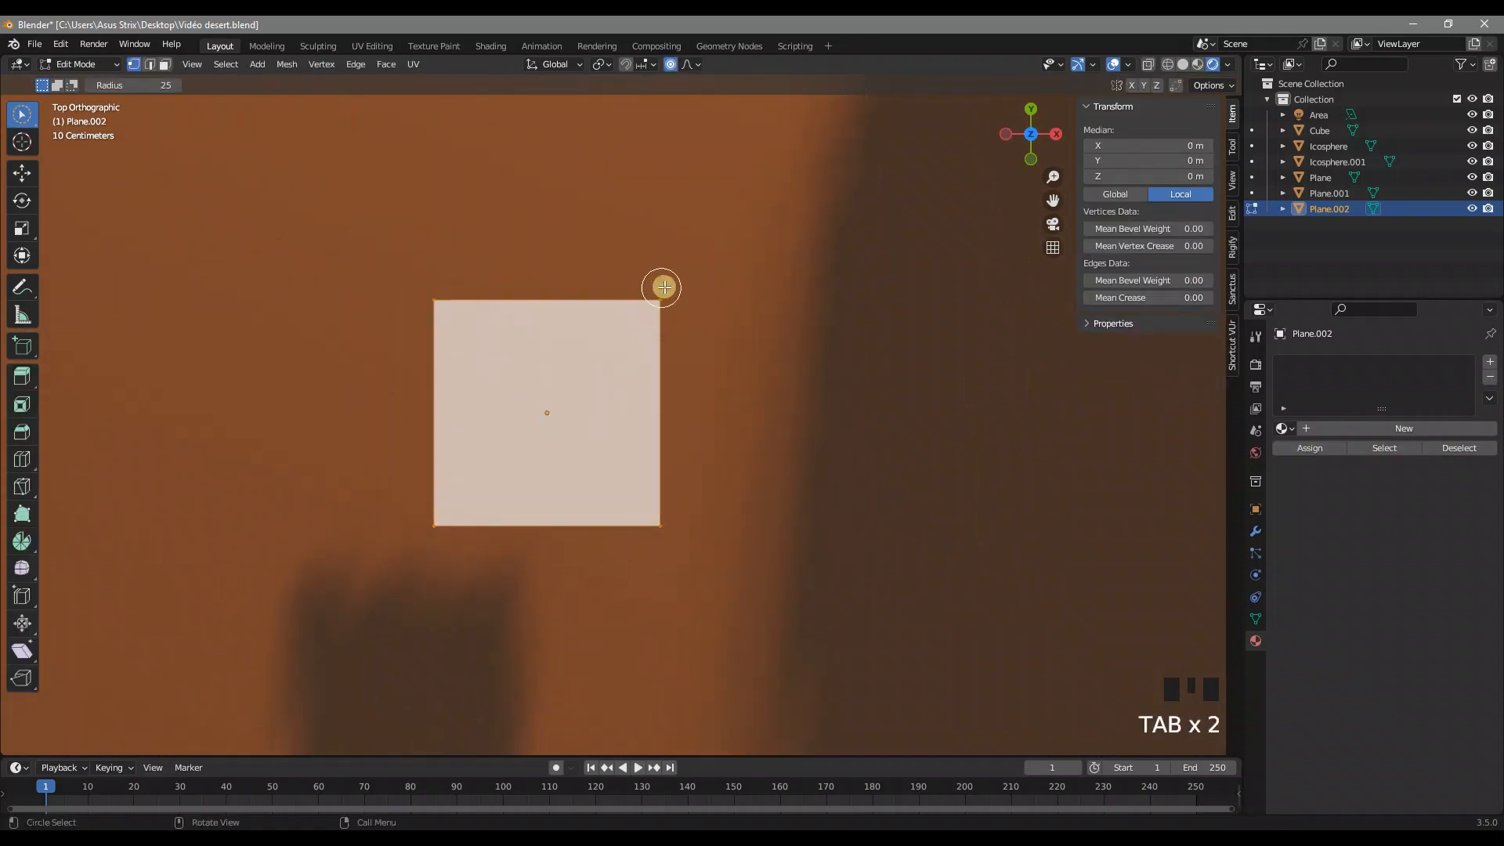
left_click(660, 290)
key("g")
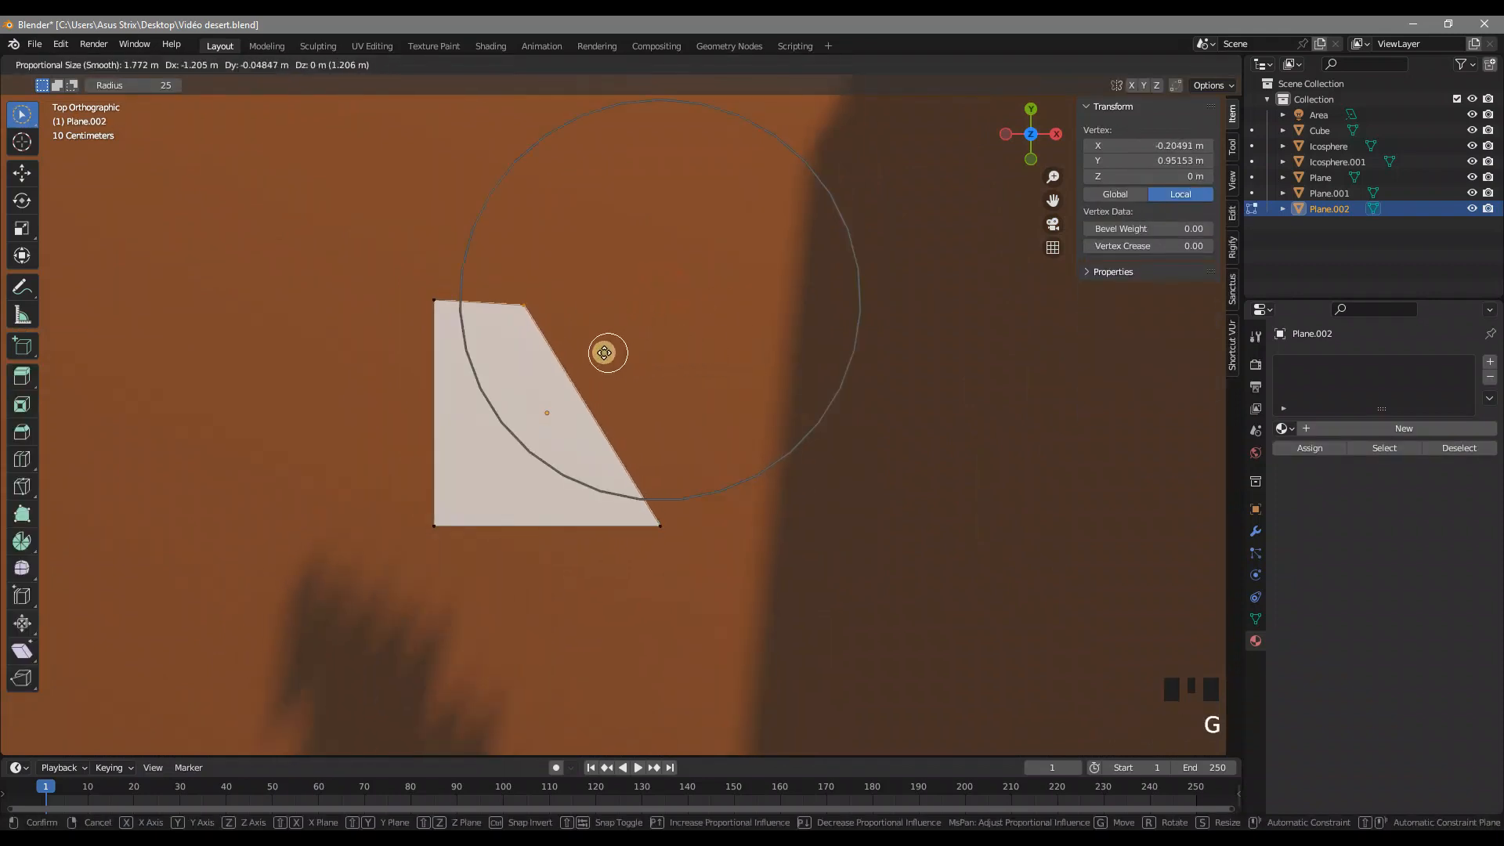
left_click(533, 345)
Step: Move the plane's lower-right vertex close to the lower-left one, forming a thin strip about 0.15 m wide
left_click(664, 526)
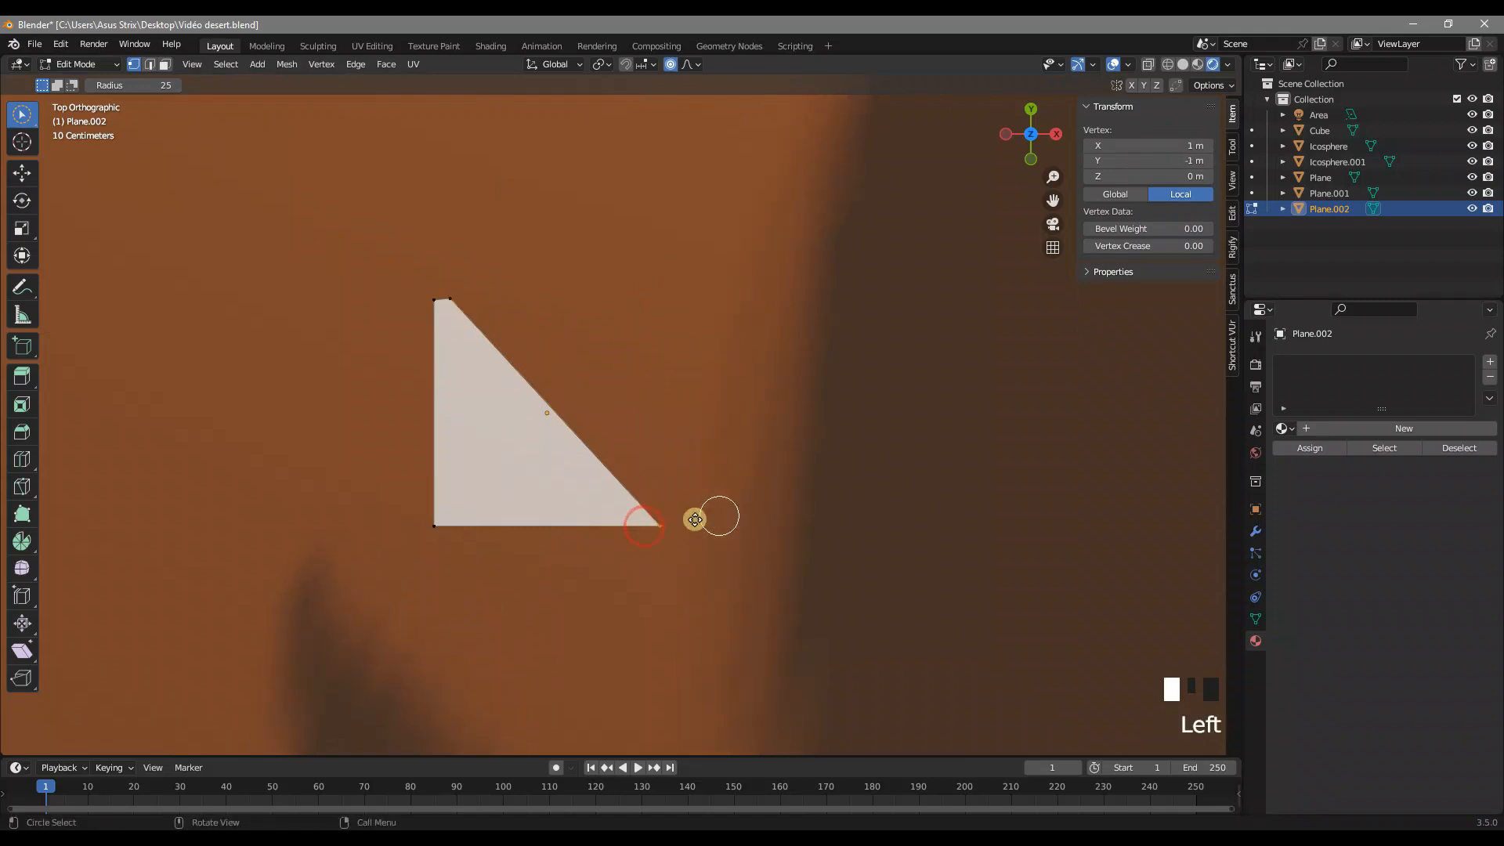
key("g")
left_click(510, 523)
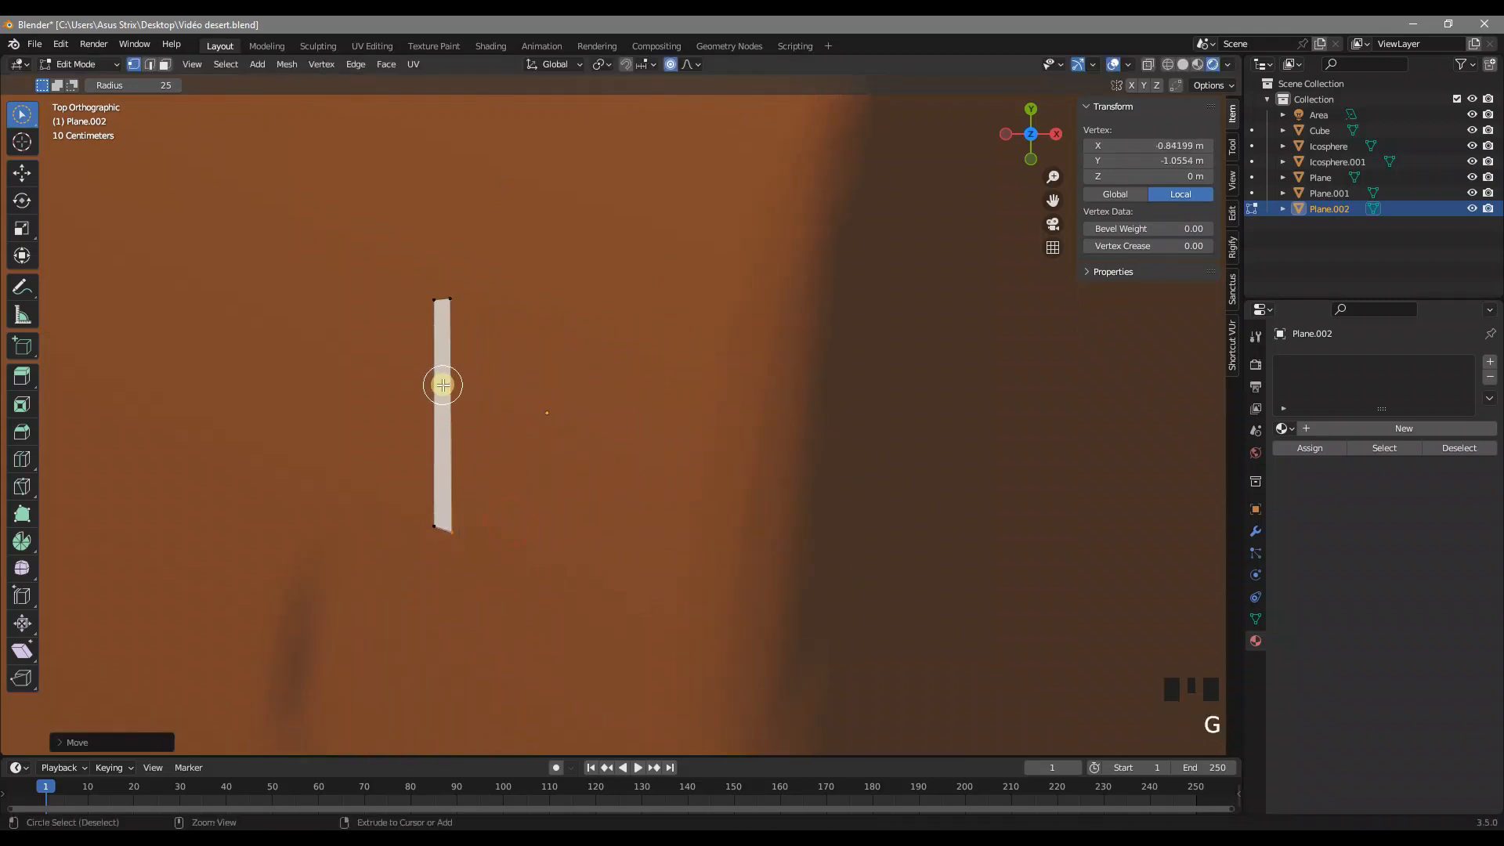
Step: Add a loop cut across the middle of the thin strip
left_click(443, 385)
middle_click_drag(443, 385, 591, 430, "shift")
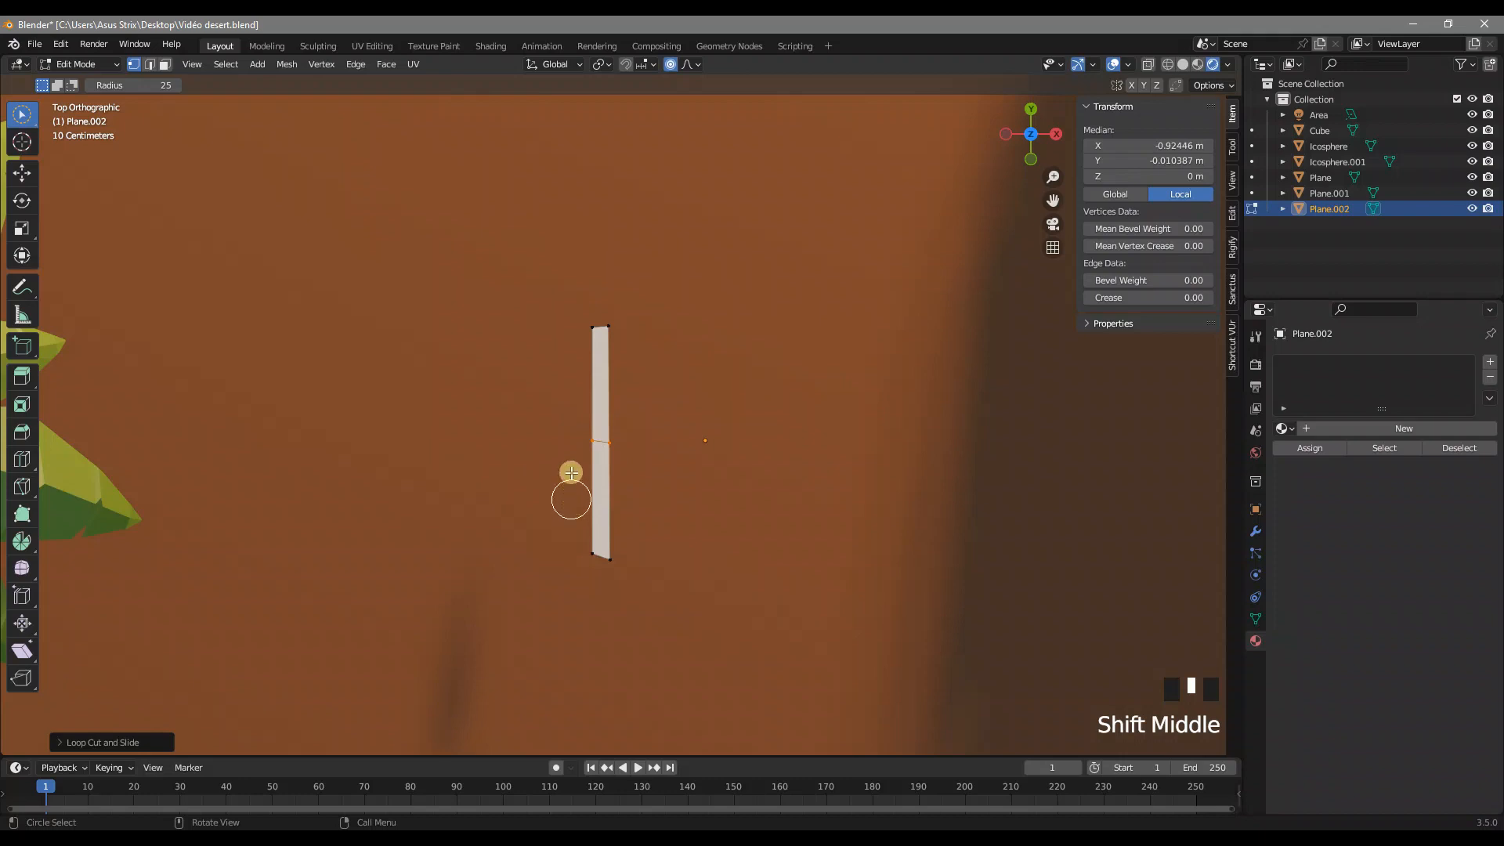
scroll(587, 454, "up", 1)
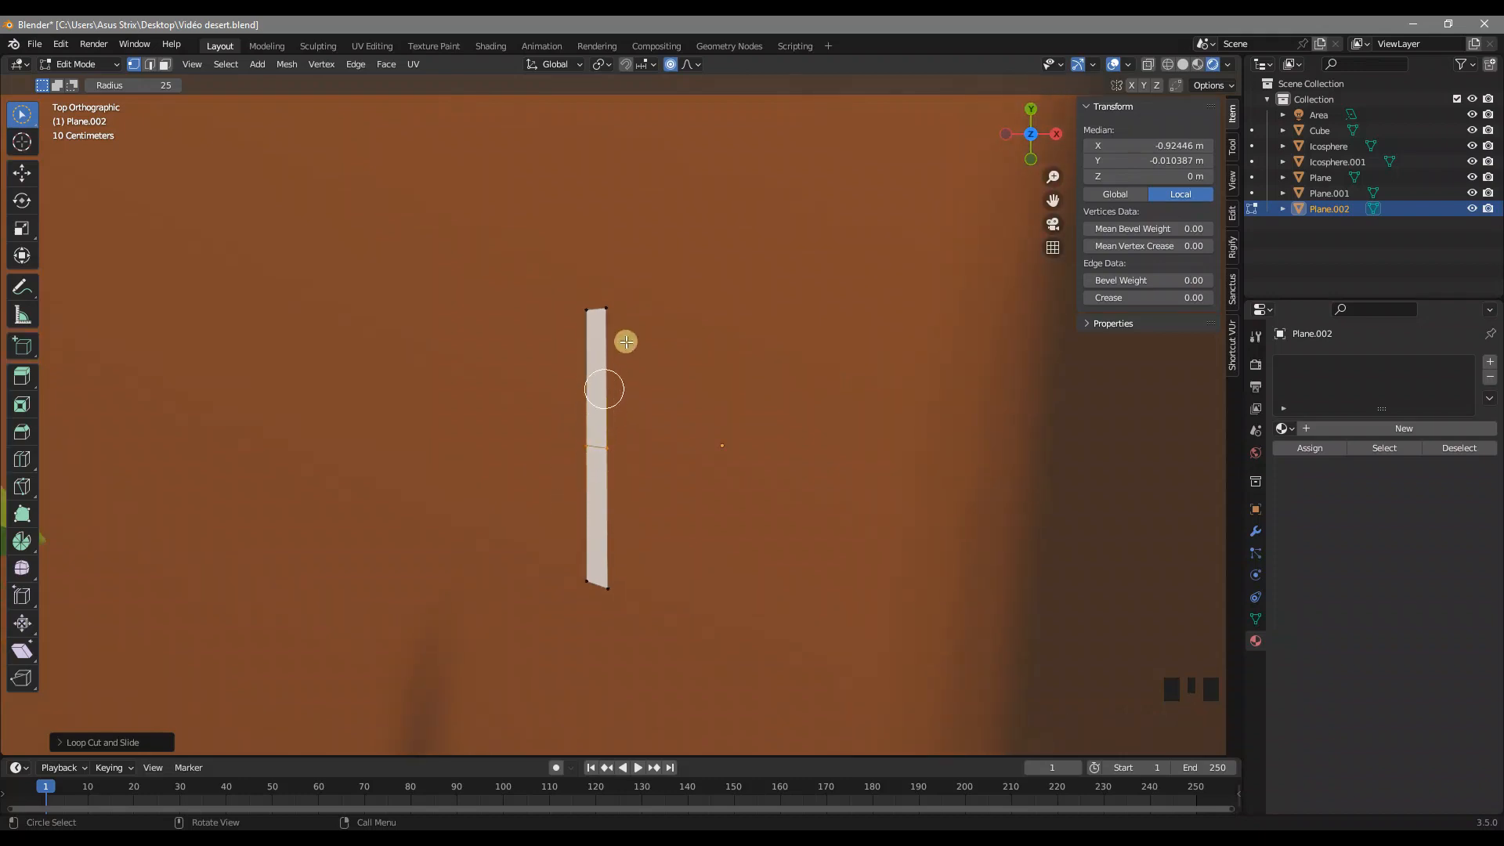
Step: Reduce the proportional editing size to about 0.11 m and bring the strip's two upper vertices together into a pointed tip
left_click(624, 307)
key("g")
scroll(721, 352, "up", 20)
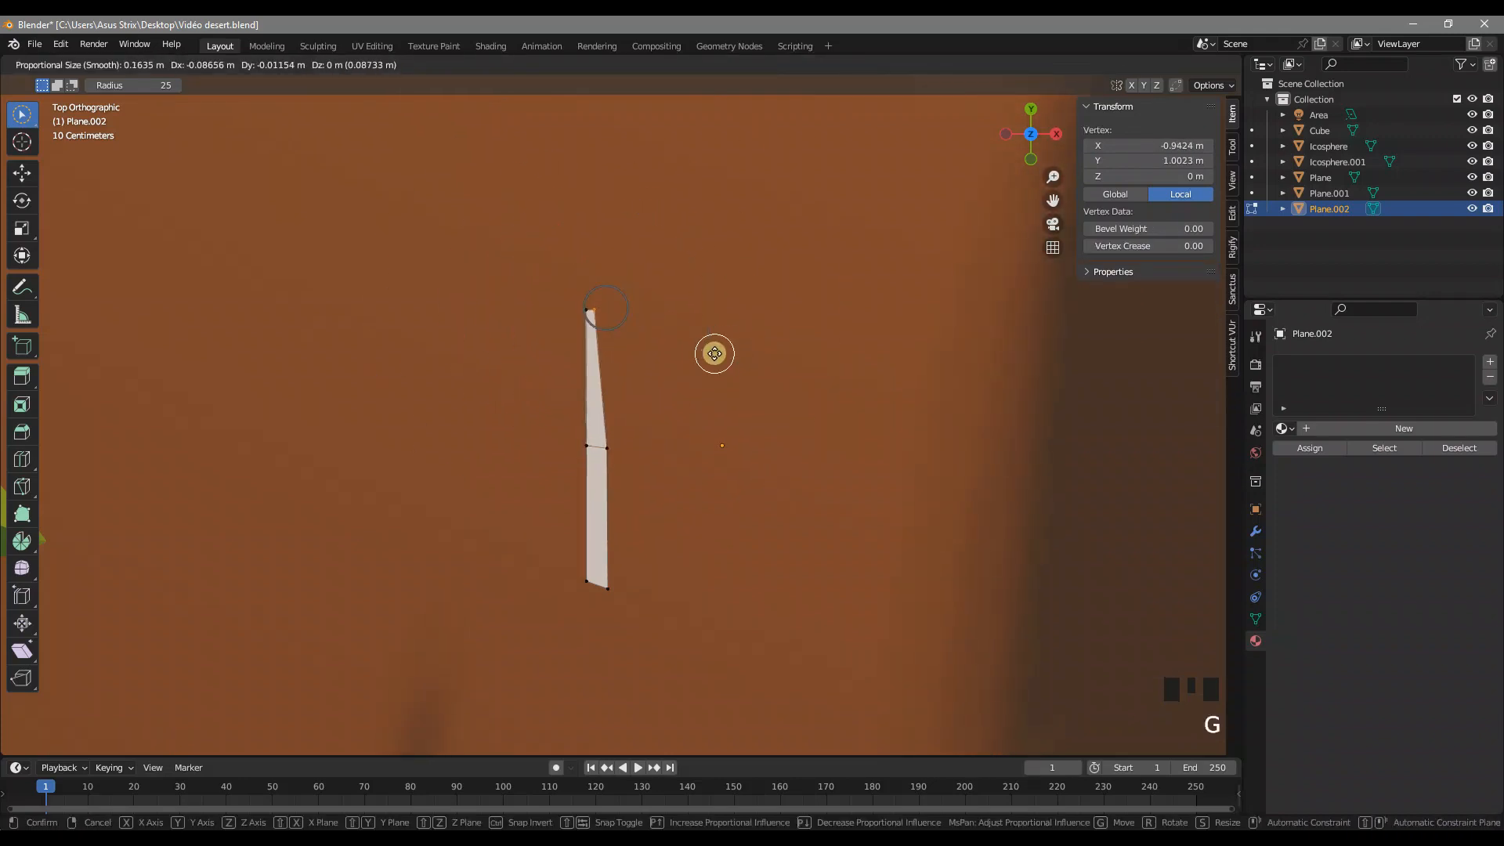
scroll(712, 354, "up", 4)
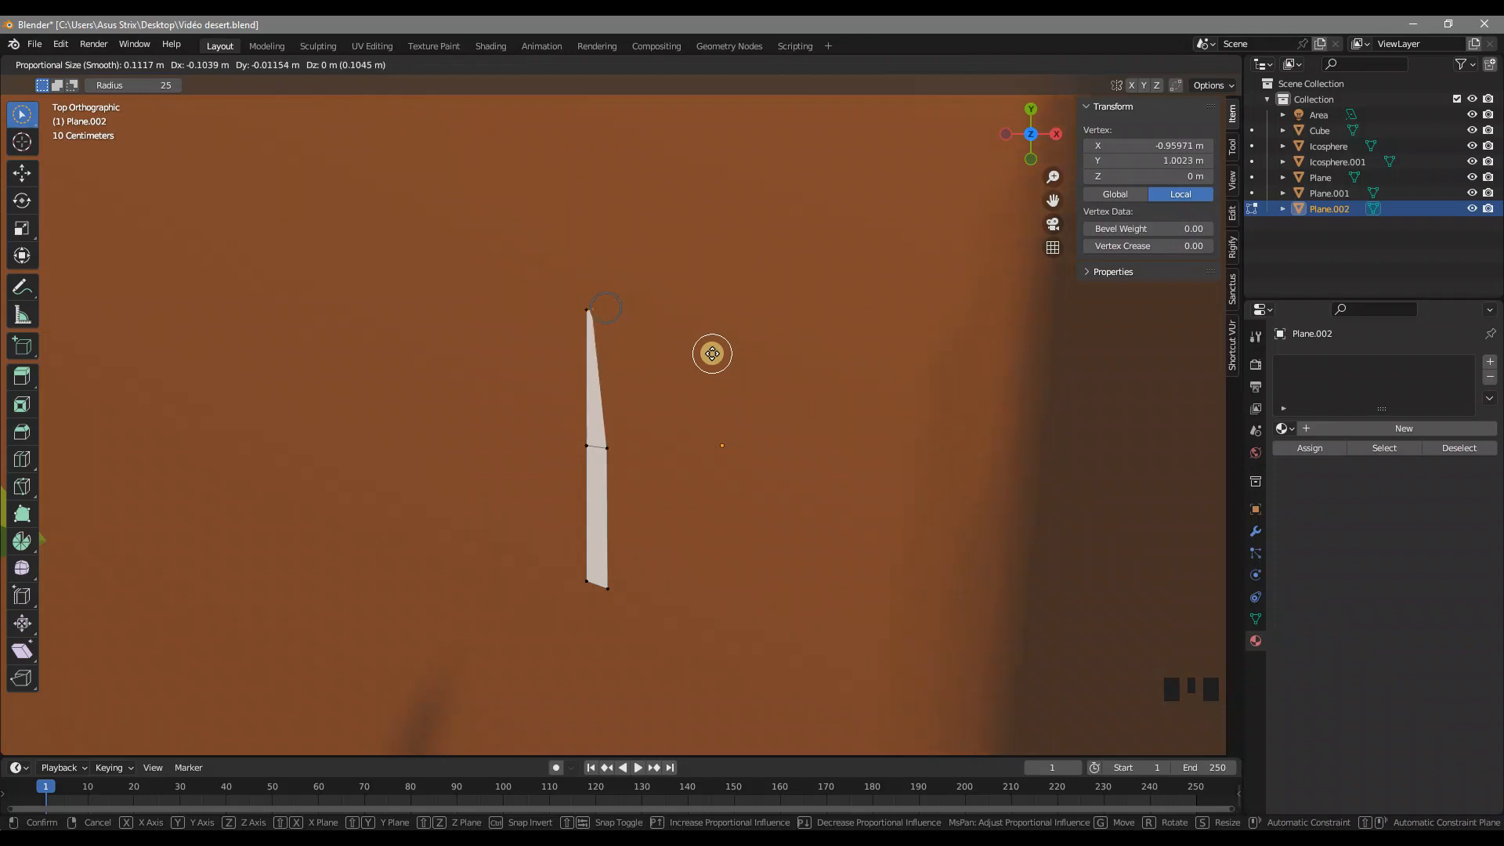
left_click(712, 353)
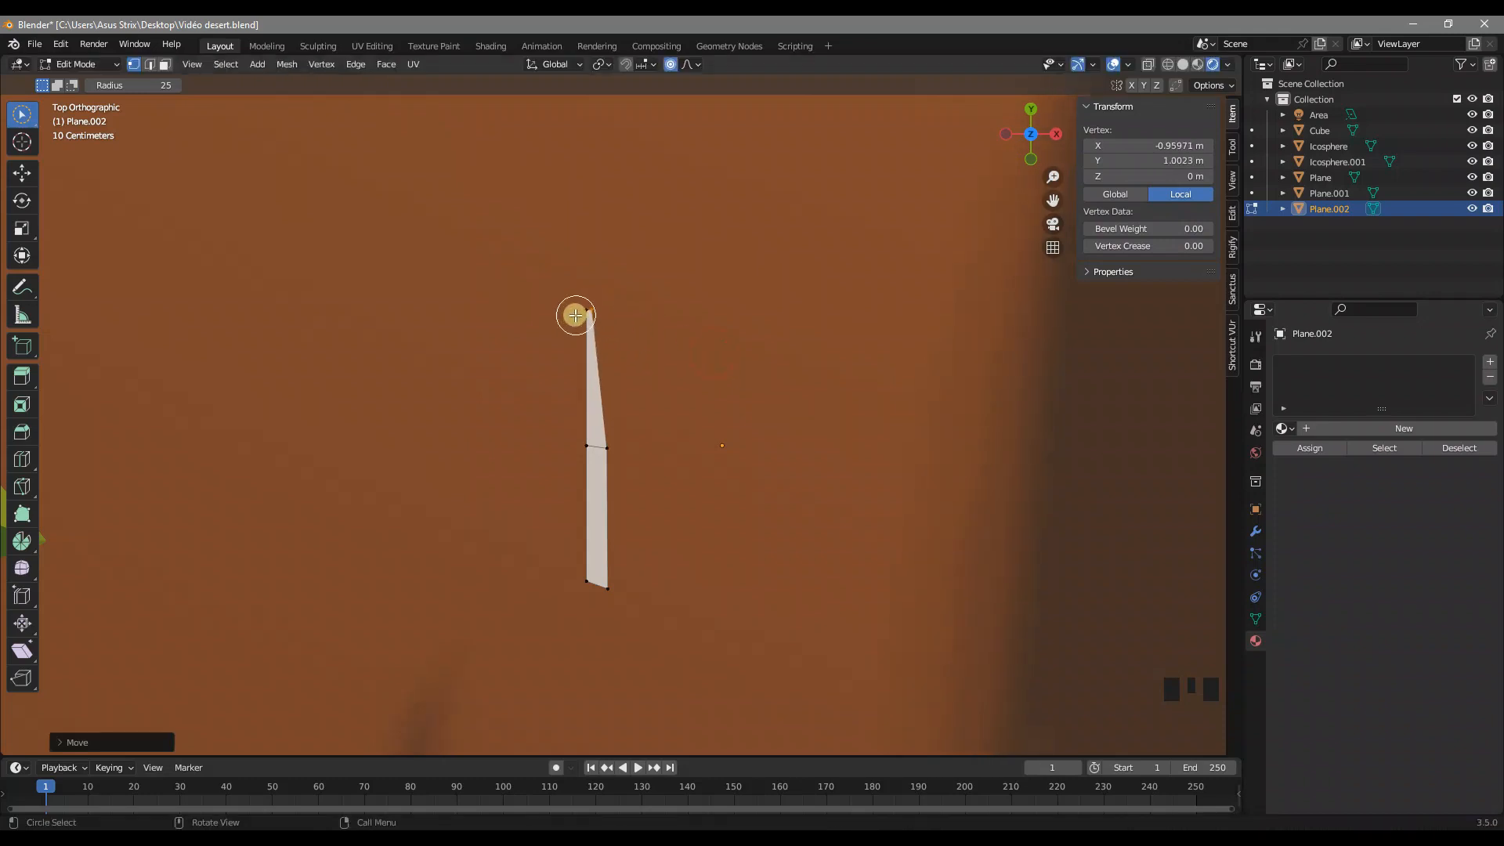
left_click(572, 308)
key("g")
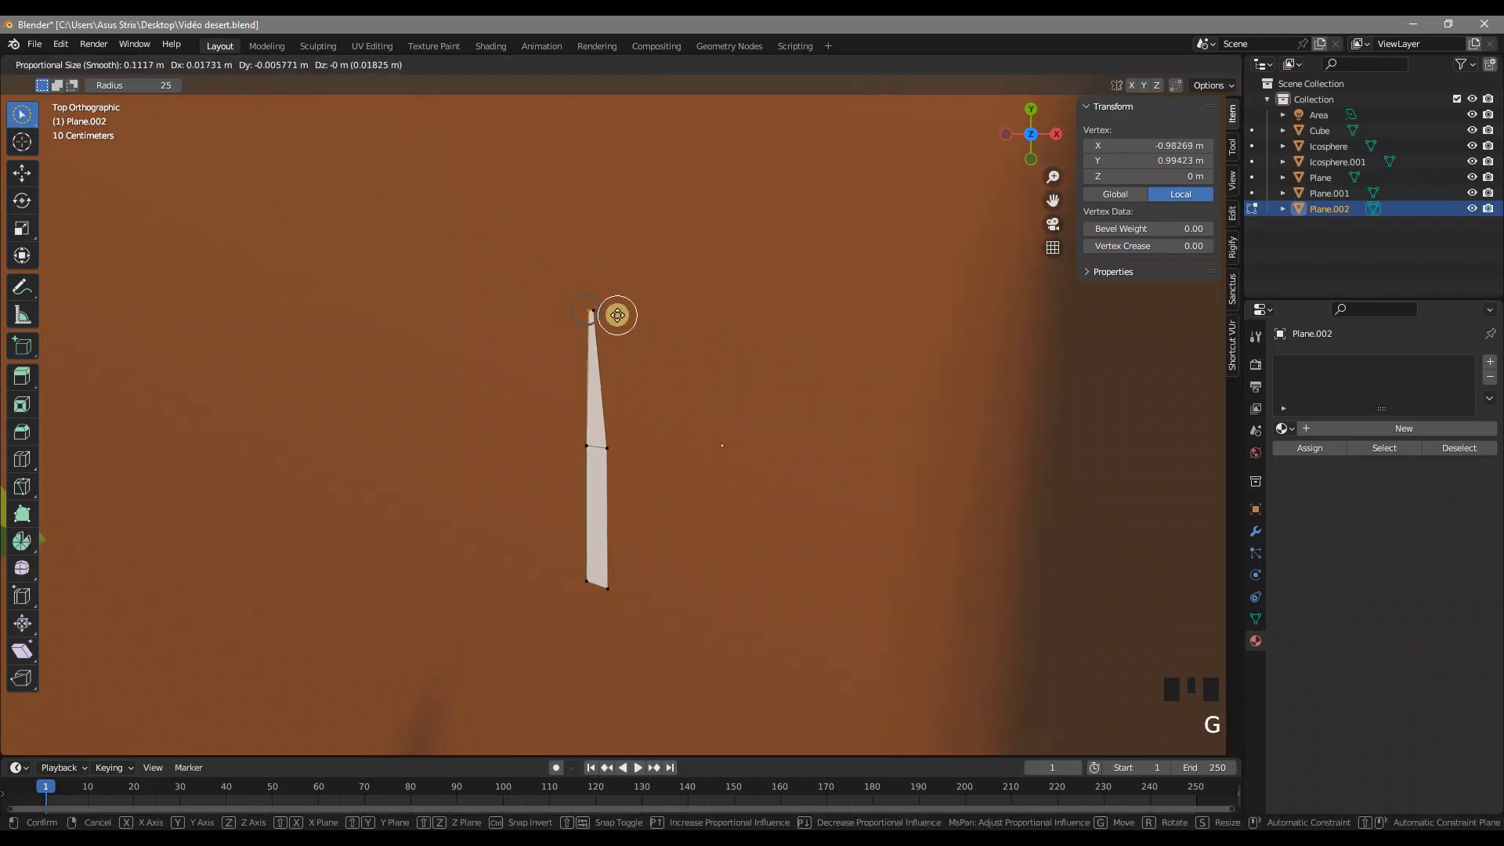
left_click(620, 317)
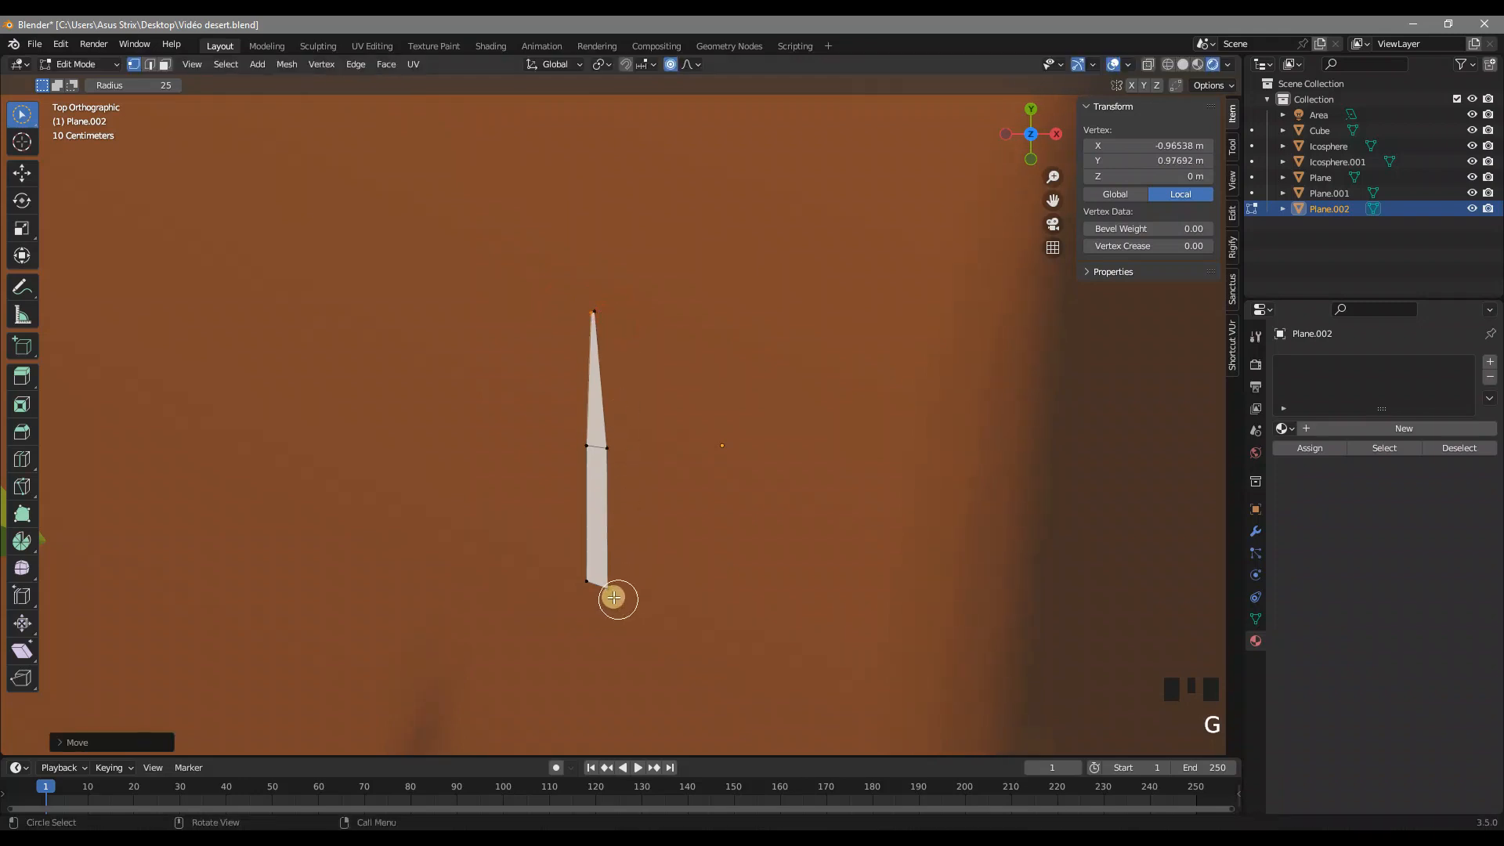
Step: Scale down the strip's lower edge so the blade narrows slightly at its base, and finish editing the mesh
left_click(597, 591)
key("s")
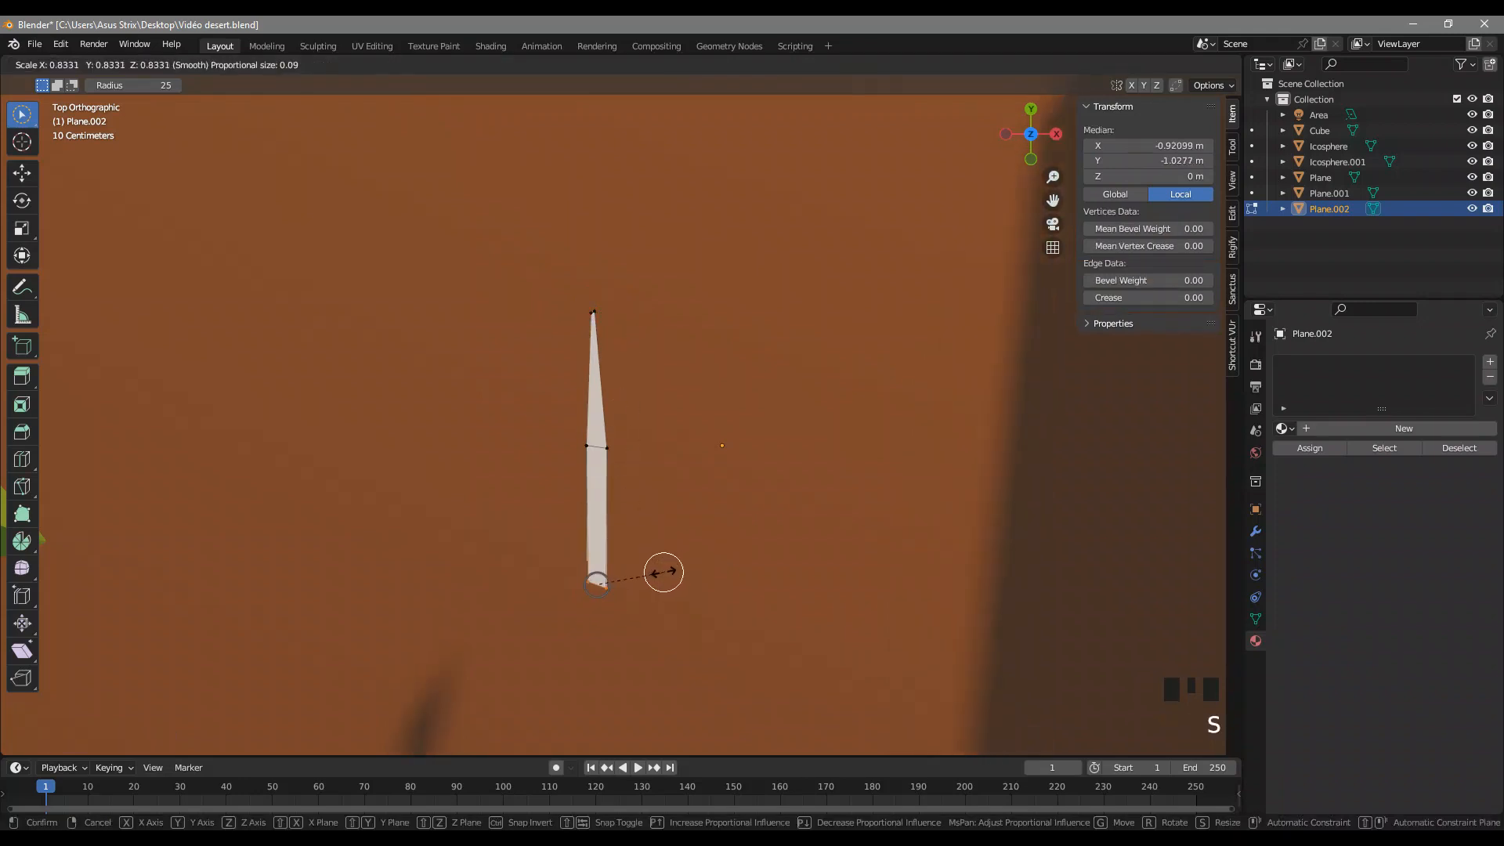
key("s")
left_click(678, 567)
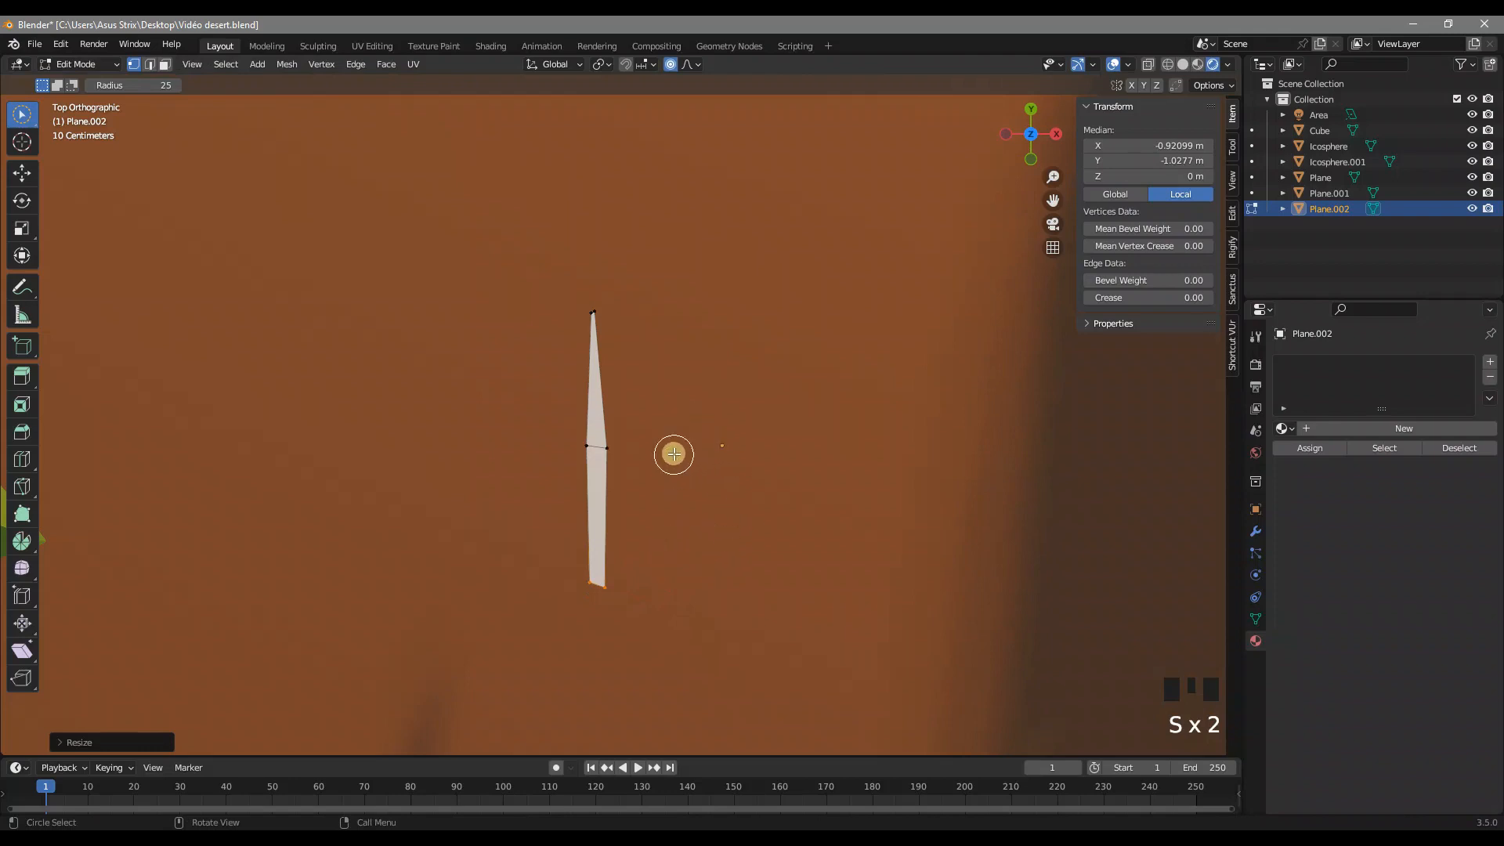
key("Tab")
Step: Resume editing the blade's mesh and lower its base edge along the Z axis toward the sand
scroll(746, 429, "down", 2)
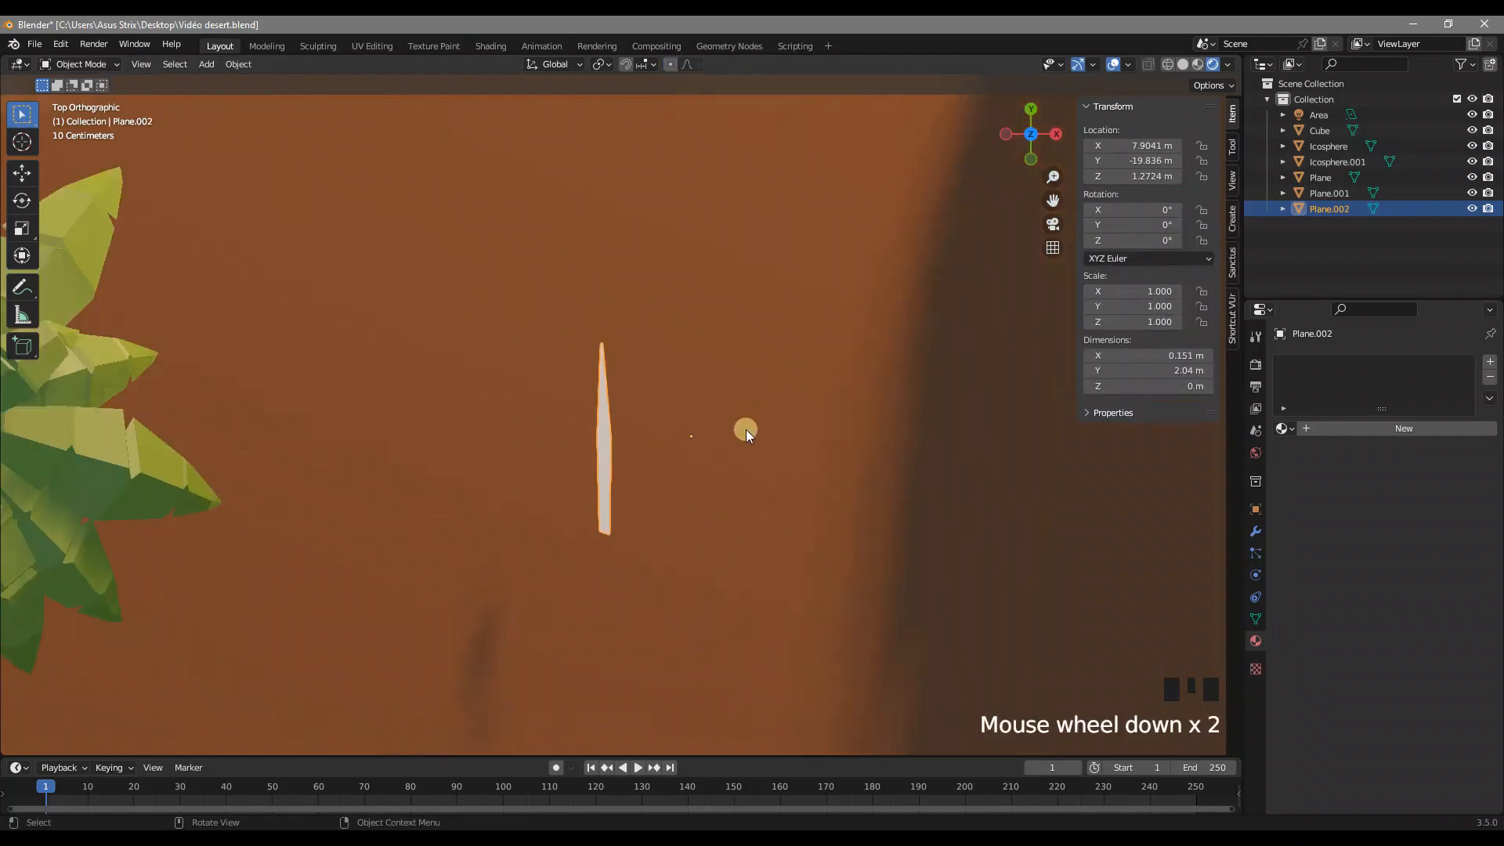
middle_click_drag(745, 429, 705, 436)
scroll(692, 389, "down", 5)
middle_click_drag(698, 353, 607, 571, "shift")
scroll(606, 568, "up", 1)
key("Tab")
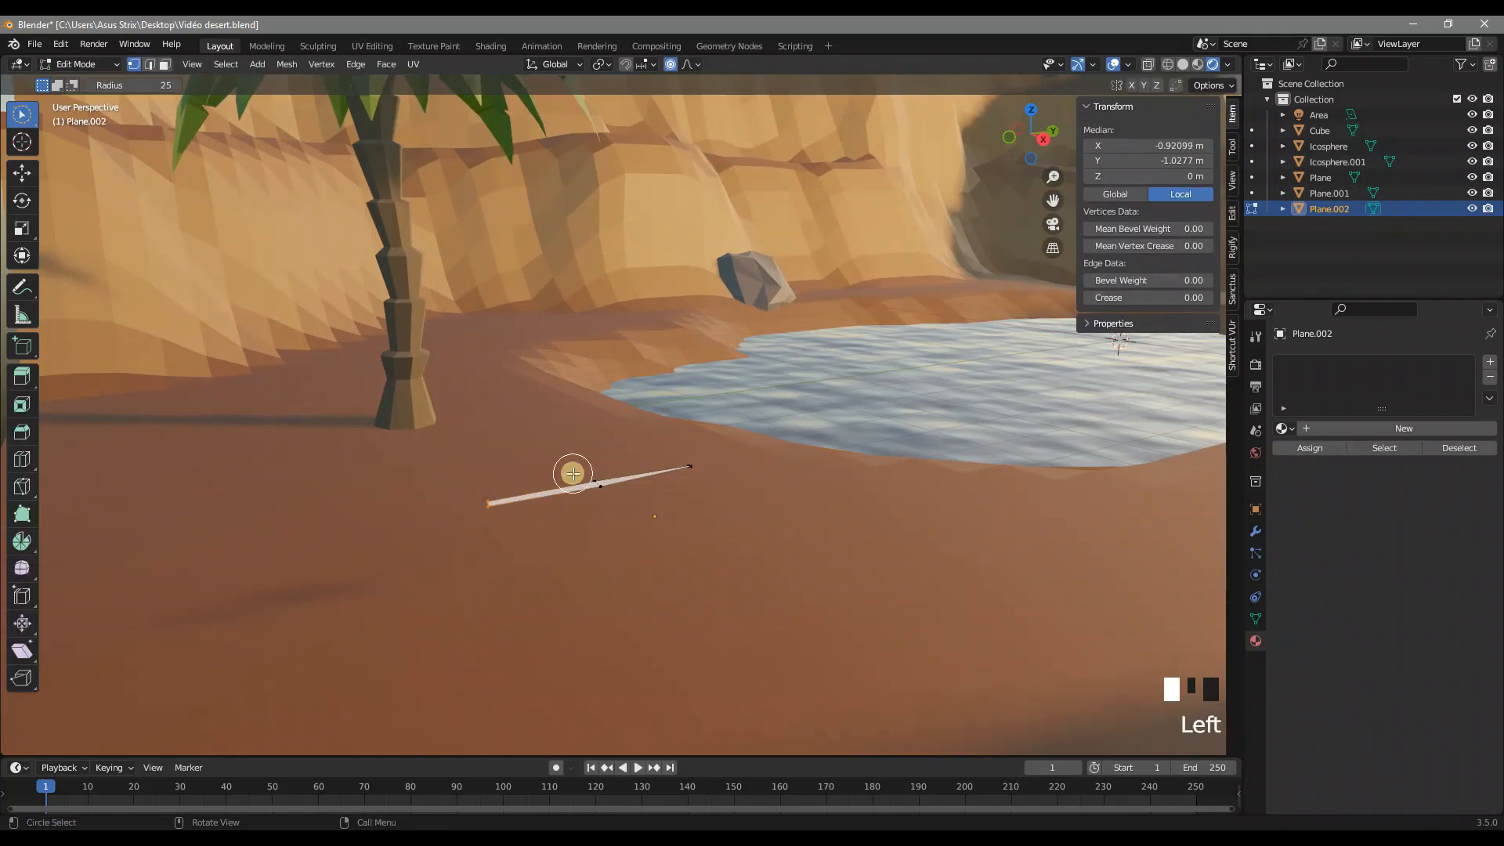
key("g")
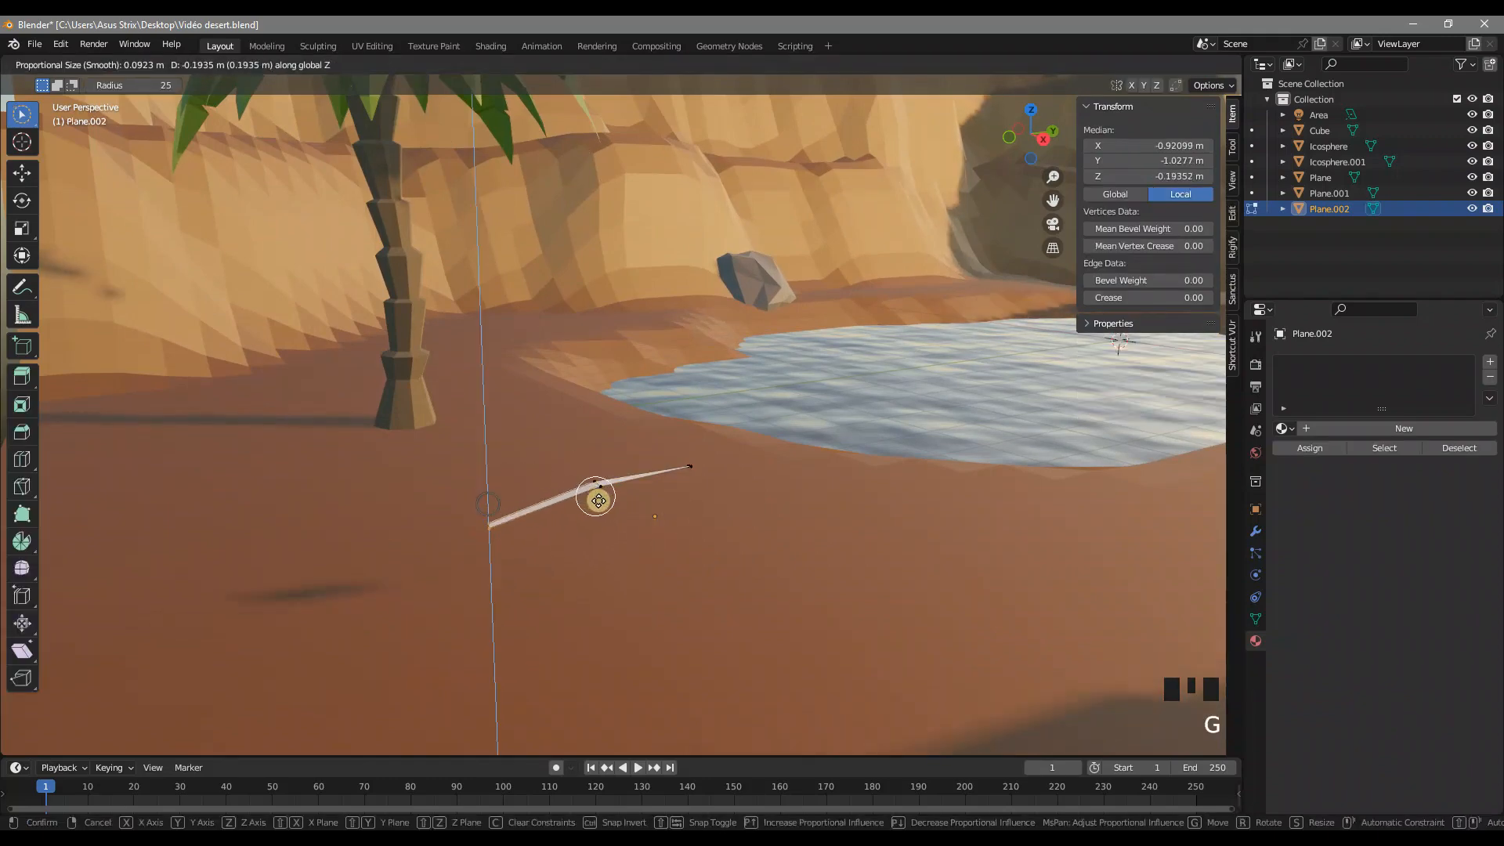
left_click(636, 603)
Step: Reposition the blade's middle edge and its pointed tip to bend it into an upward-leaning leaf
left_click(601, 495)
key("g")
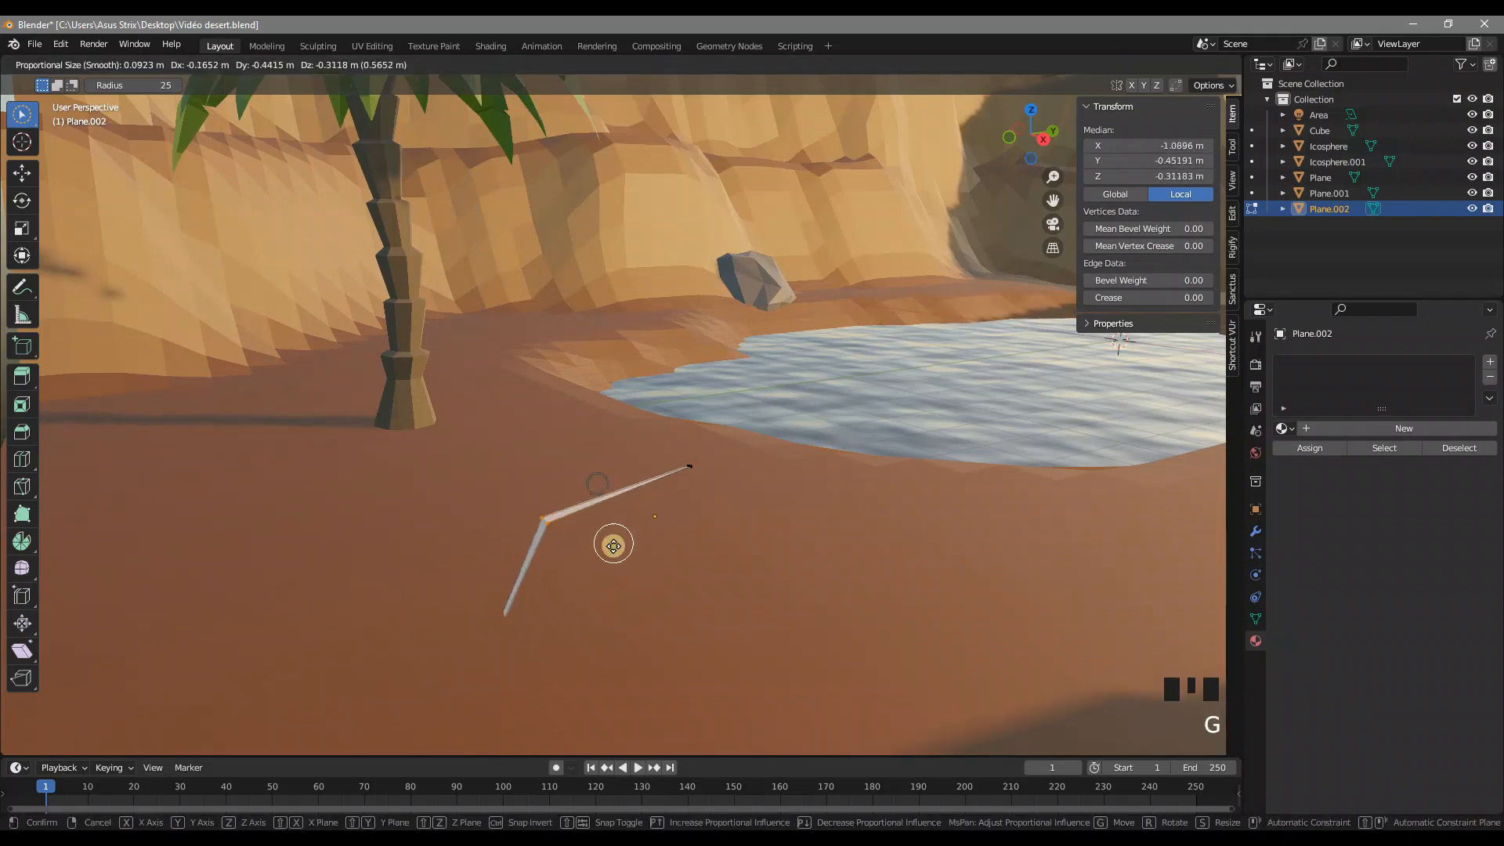
left_click(613, 577)
left_click(686, 472)
key("g")
left_click(628, 538)
middle_click_drag(628, 538, 755, 587)
key("g")
left_click(934, 587)
Step: Adjust the blade's middle edge and base edge to smooth its bend and settle the base at the sand
left_click(466, 553)
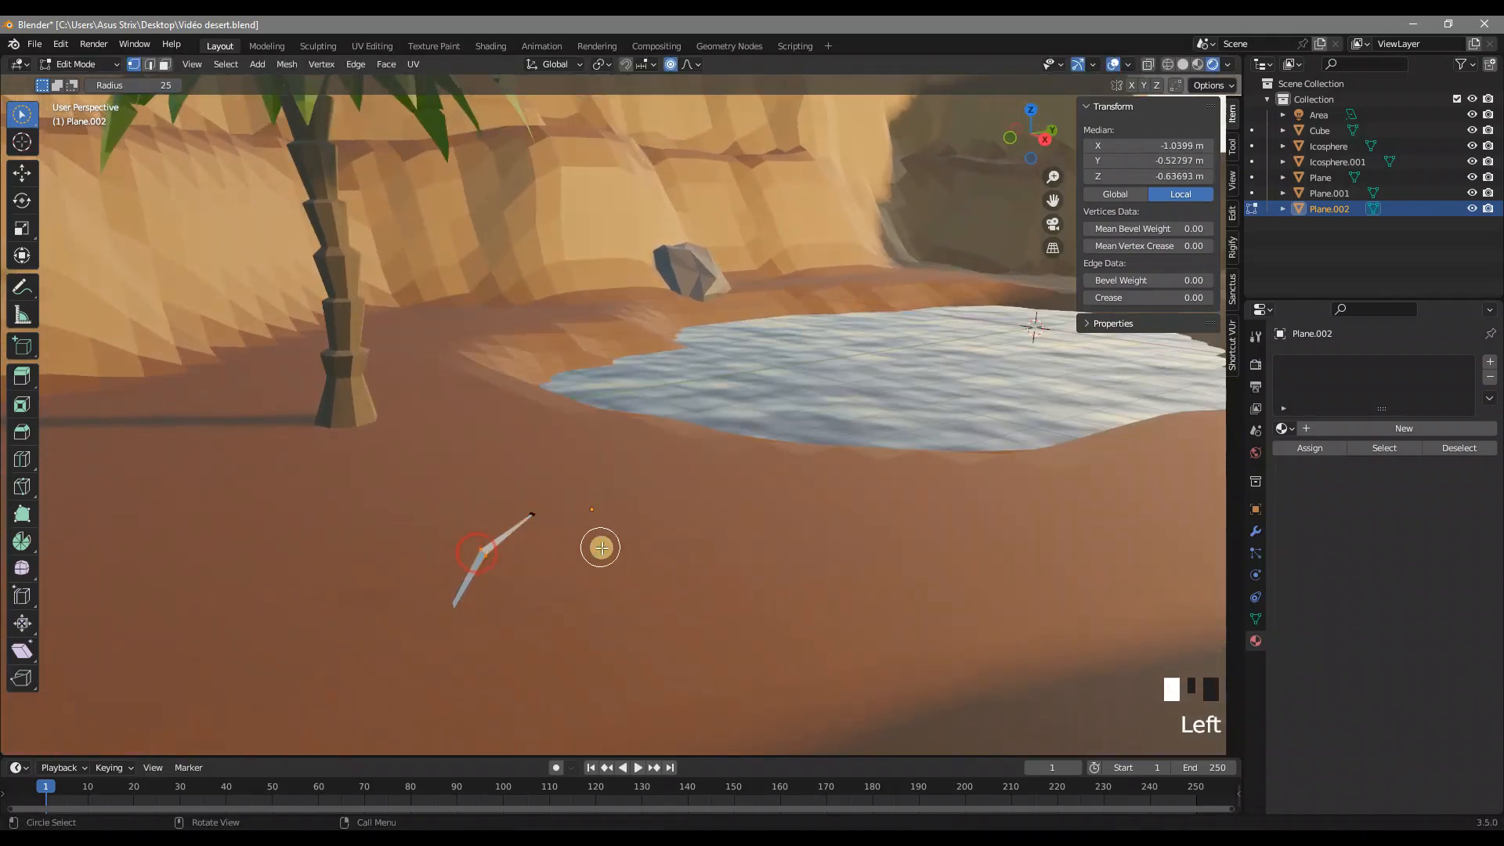
key("g")
left_click(595, 553)
key("alt+z")
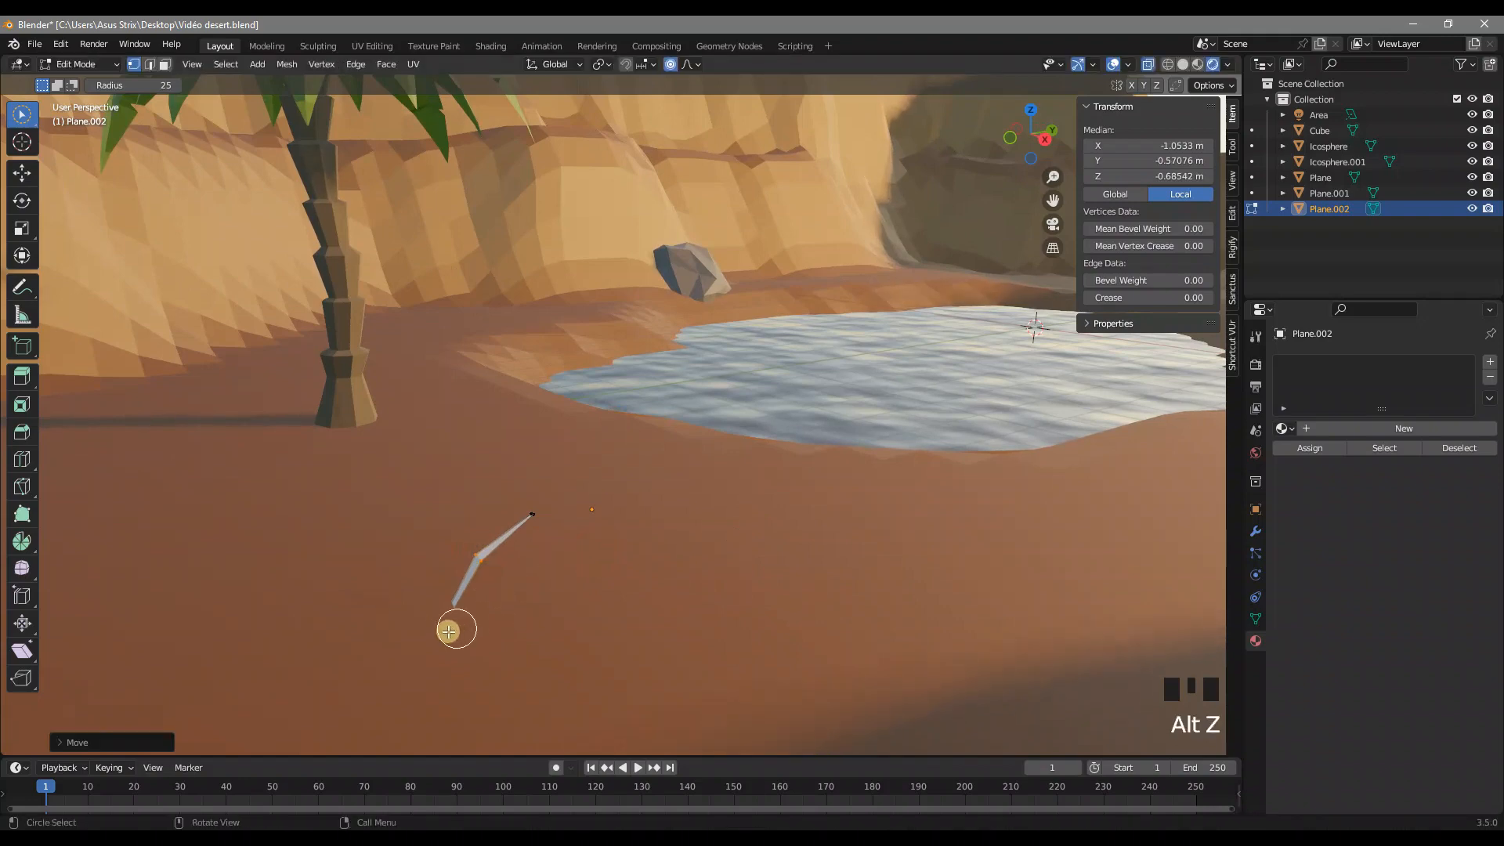
left_click(437, 634)
key("alt+z")
key("g")
key("z")
left_click(576, 617)
key("g")
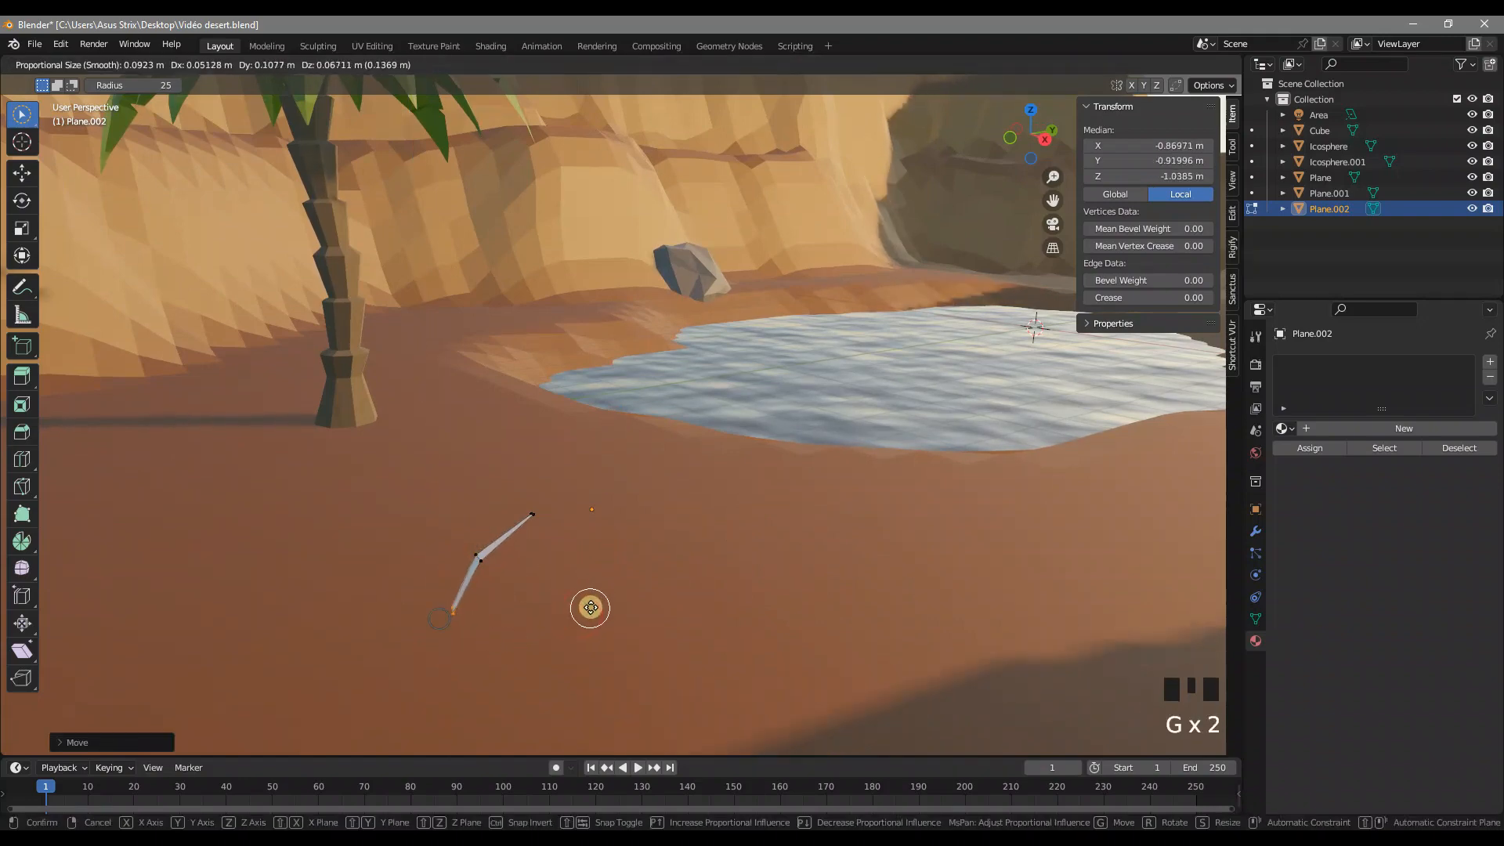
left_click(592, 620)
Step: Leave mesh editing and, in top view, duplicate the blade about 0.25 m beside the original
middle_click_drag(607, 545, 893, 413)
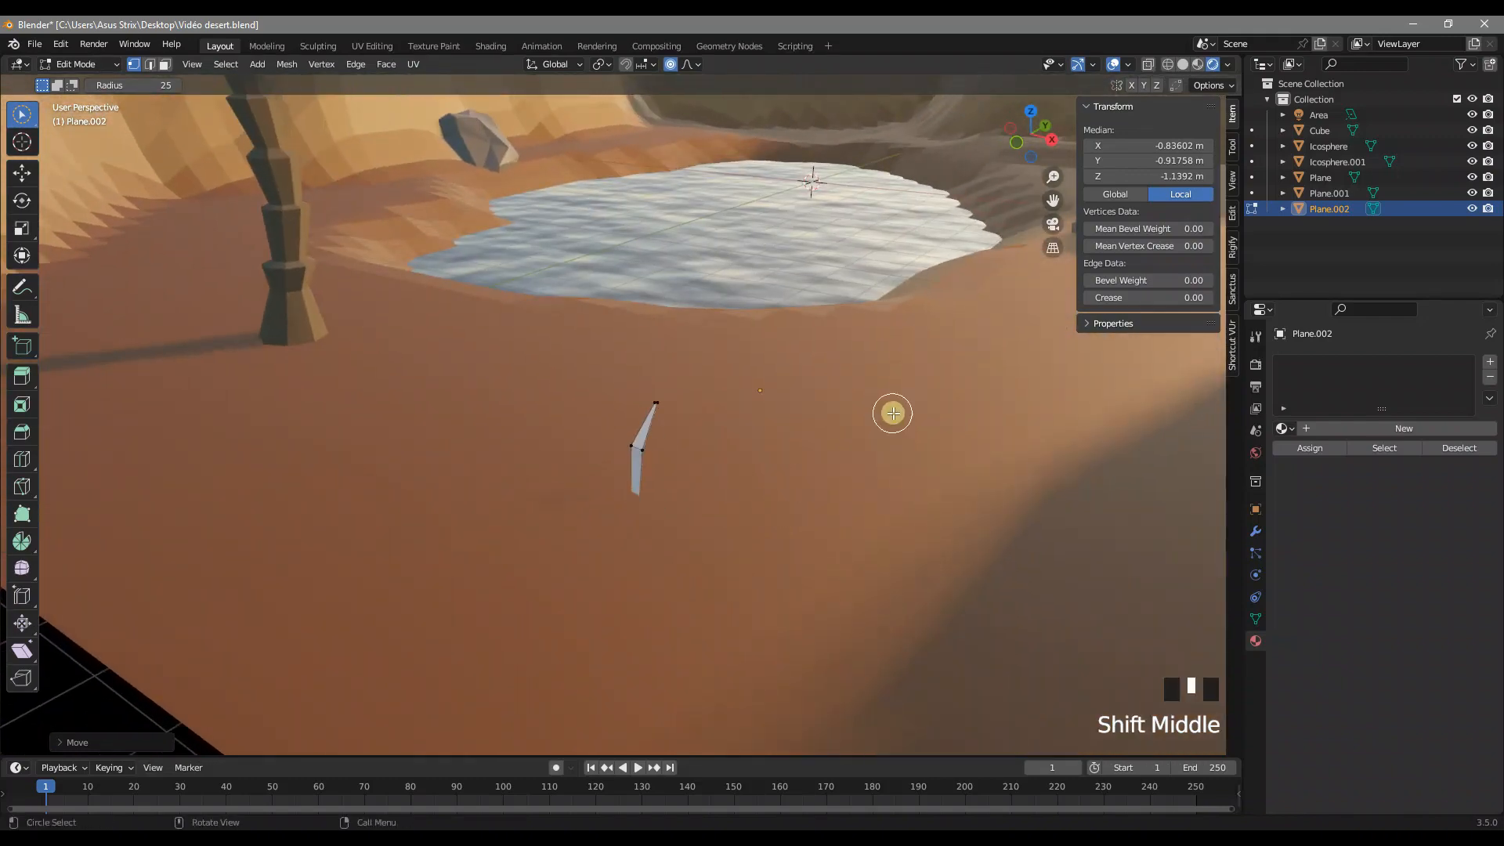
left_click(1033, 116)
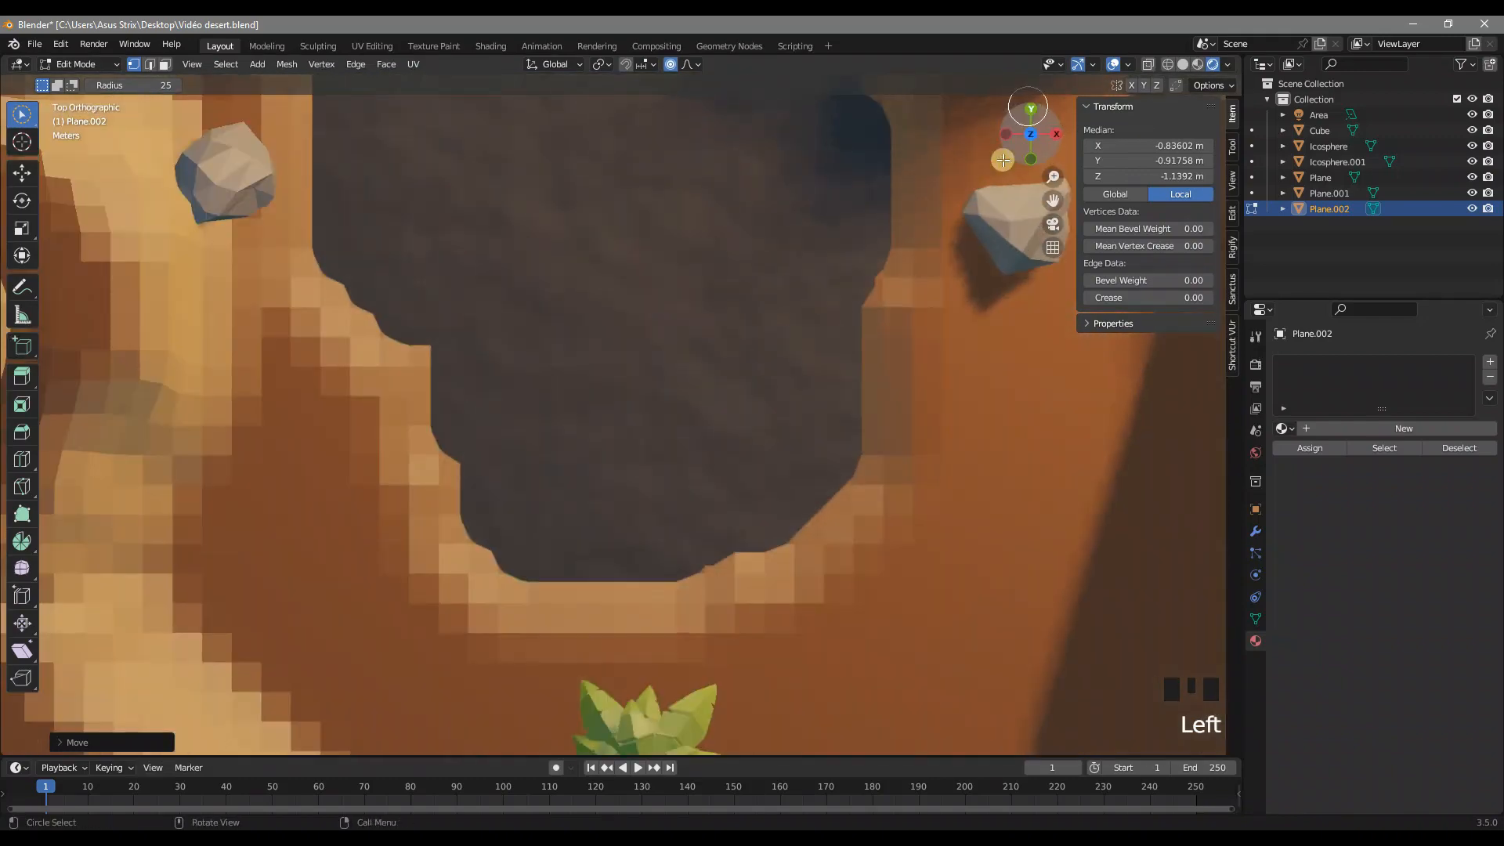
middle_click_drag(809, 624, 638, 386, "shift")
scroll(614, 426, "up", 6)
key("Tab")
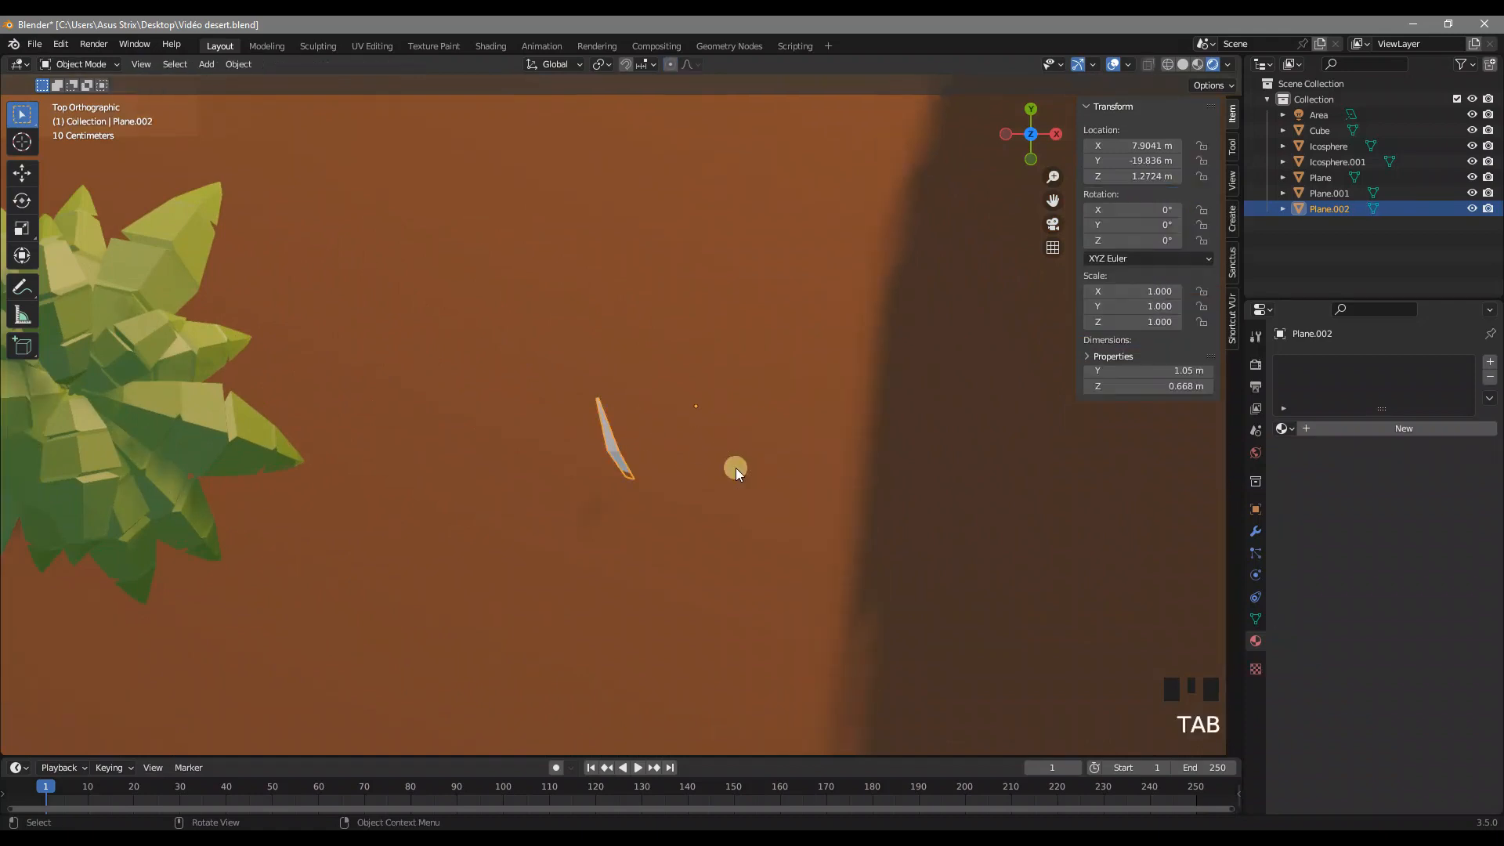
scroll(642, 417, "up", 2)
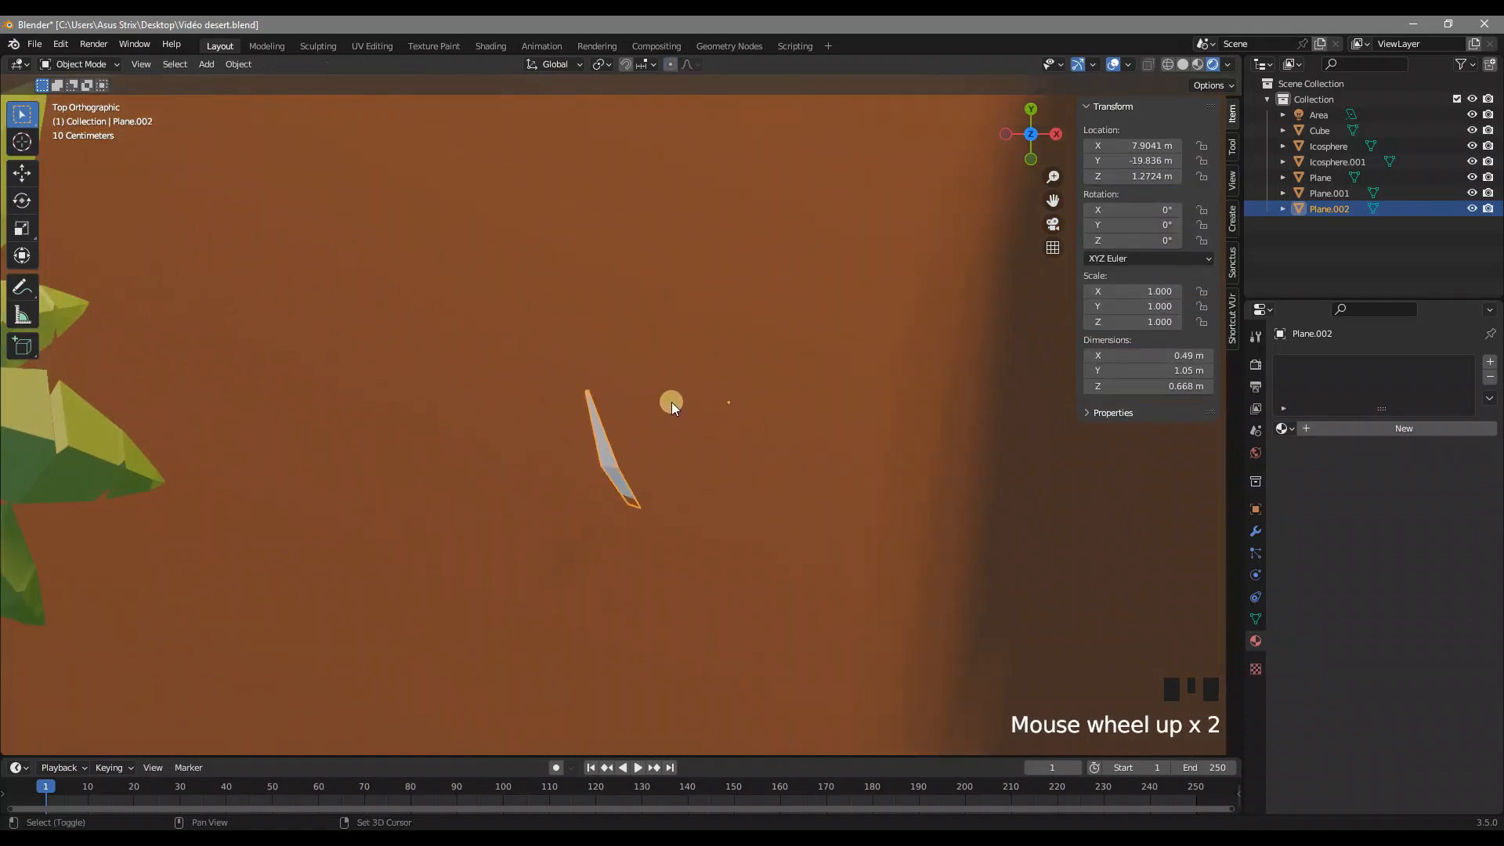
key("shift+d")
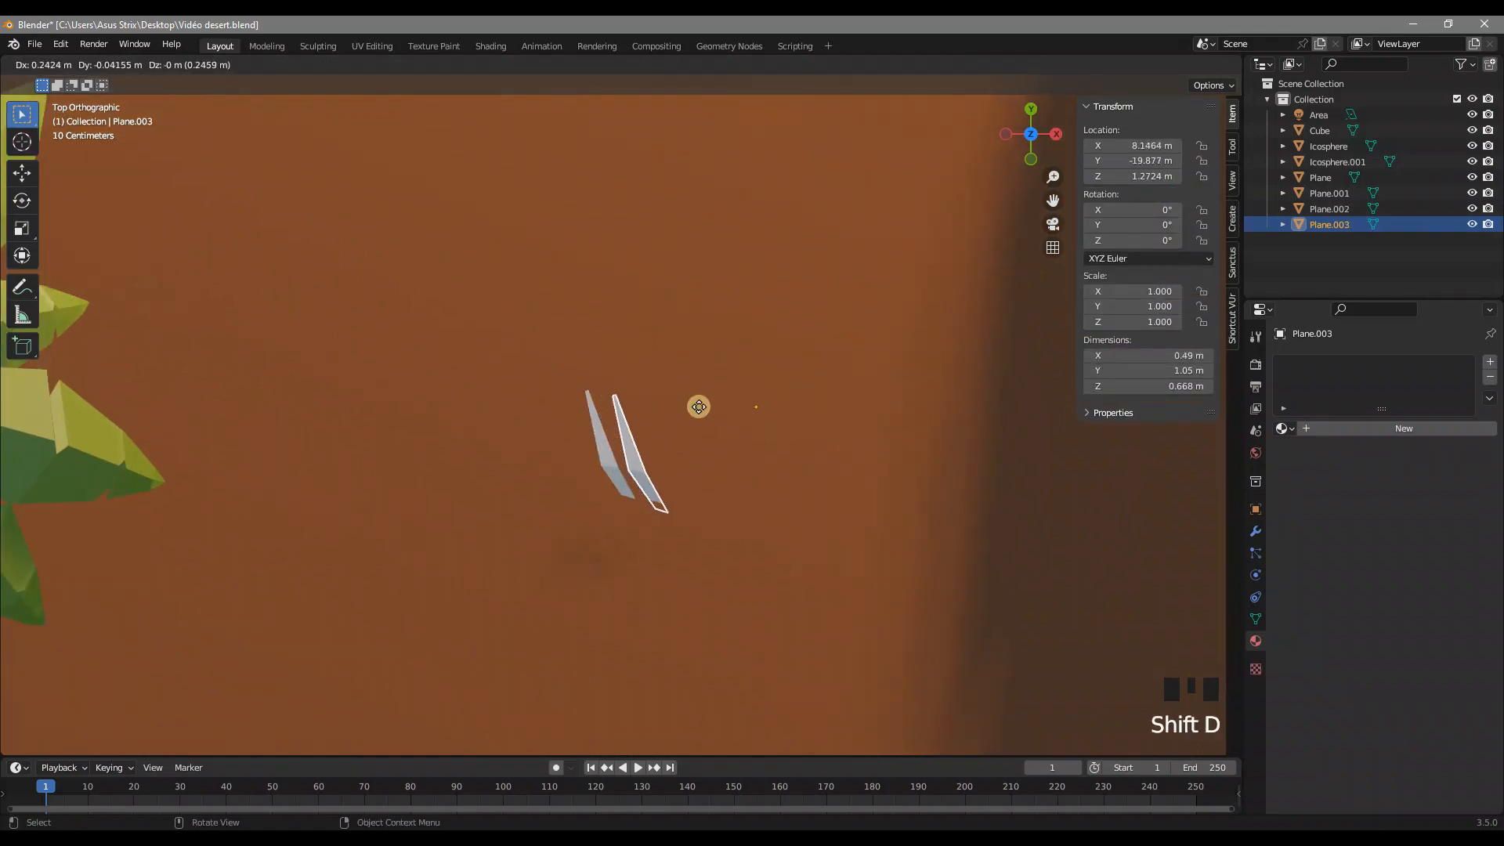
left_click(707, 403)
Step: Rotate the duplicated blade about -54° around Z and move it so its base meets the original blade's base
key("r")
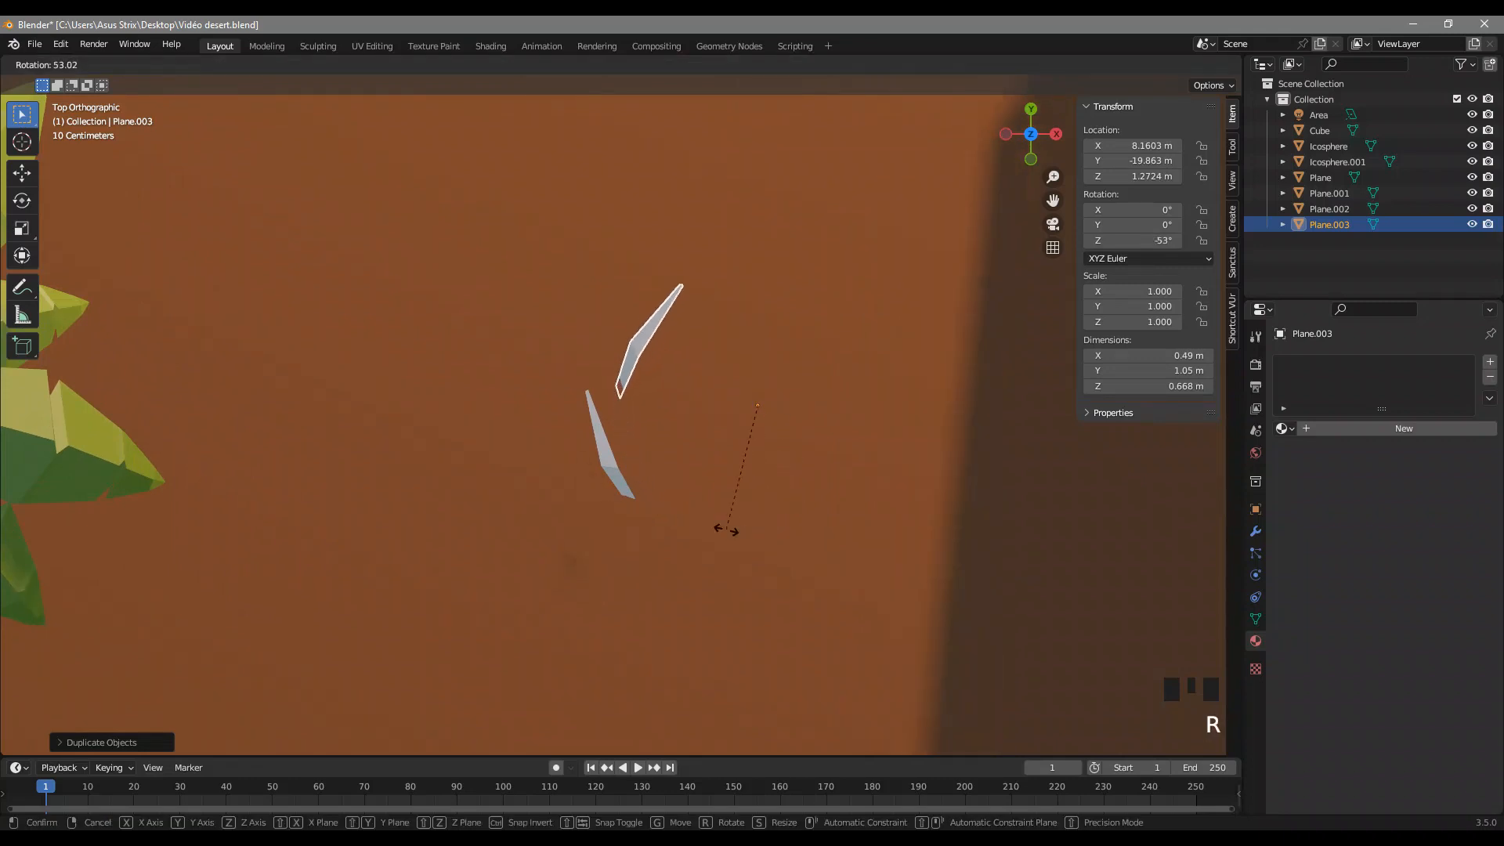
left_click(721, 526)
key("g")
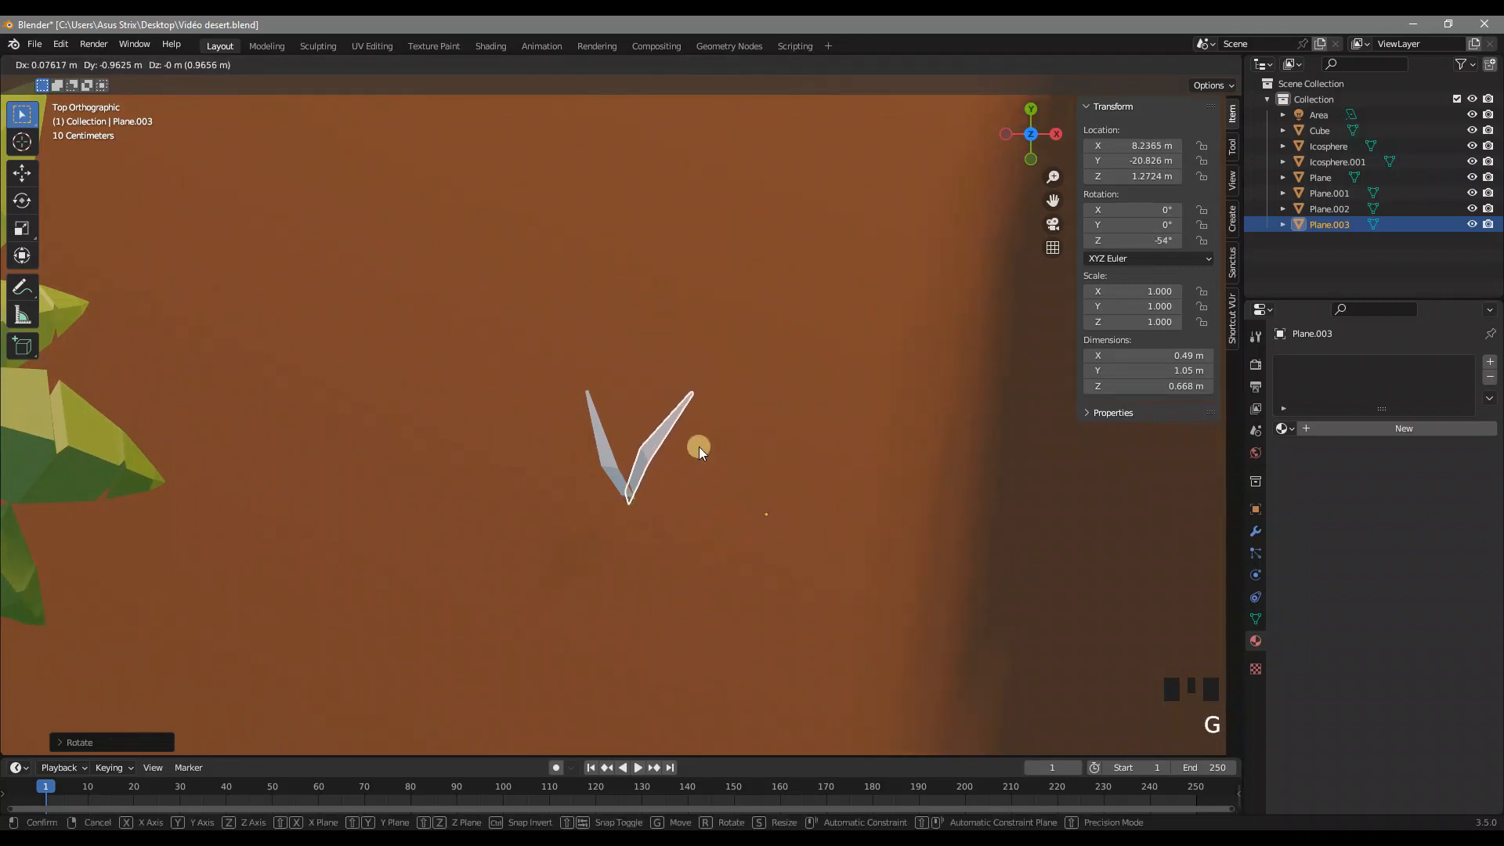
left_click(699, 446)
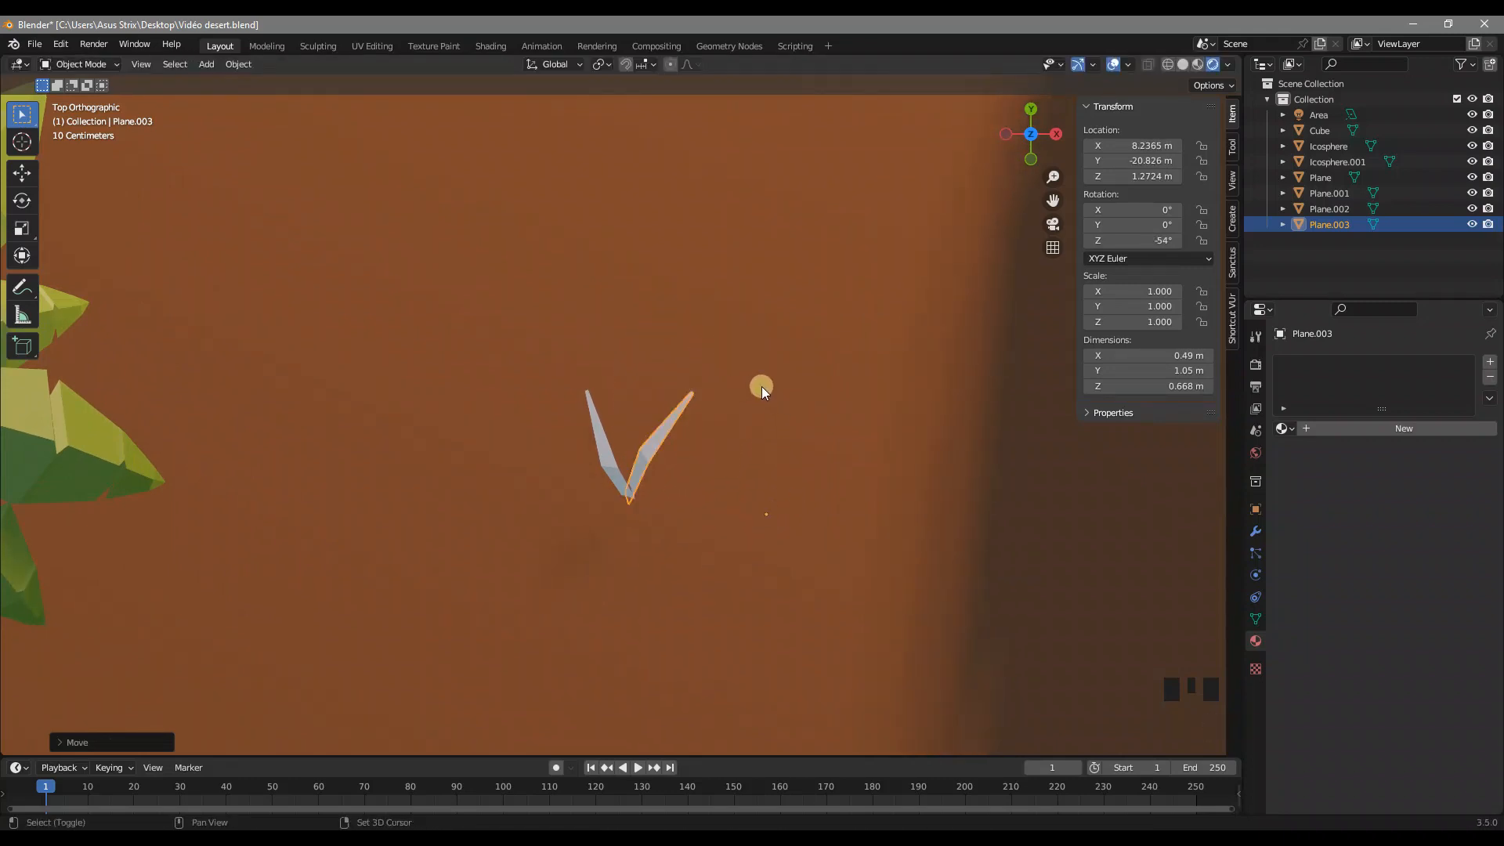
Step: Duplicate the second blade, rotate the copy to -138° around Z, and move its base onto the tuft's centre
key("shift+d")
left_click(772, 406)
key("r")
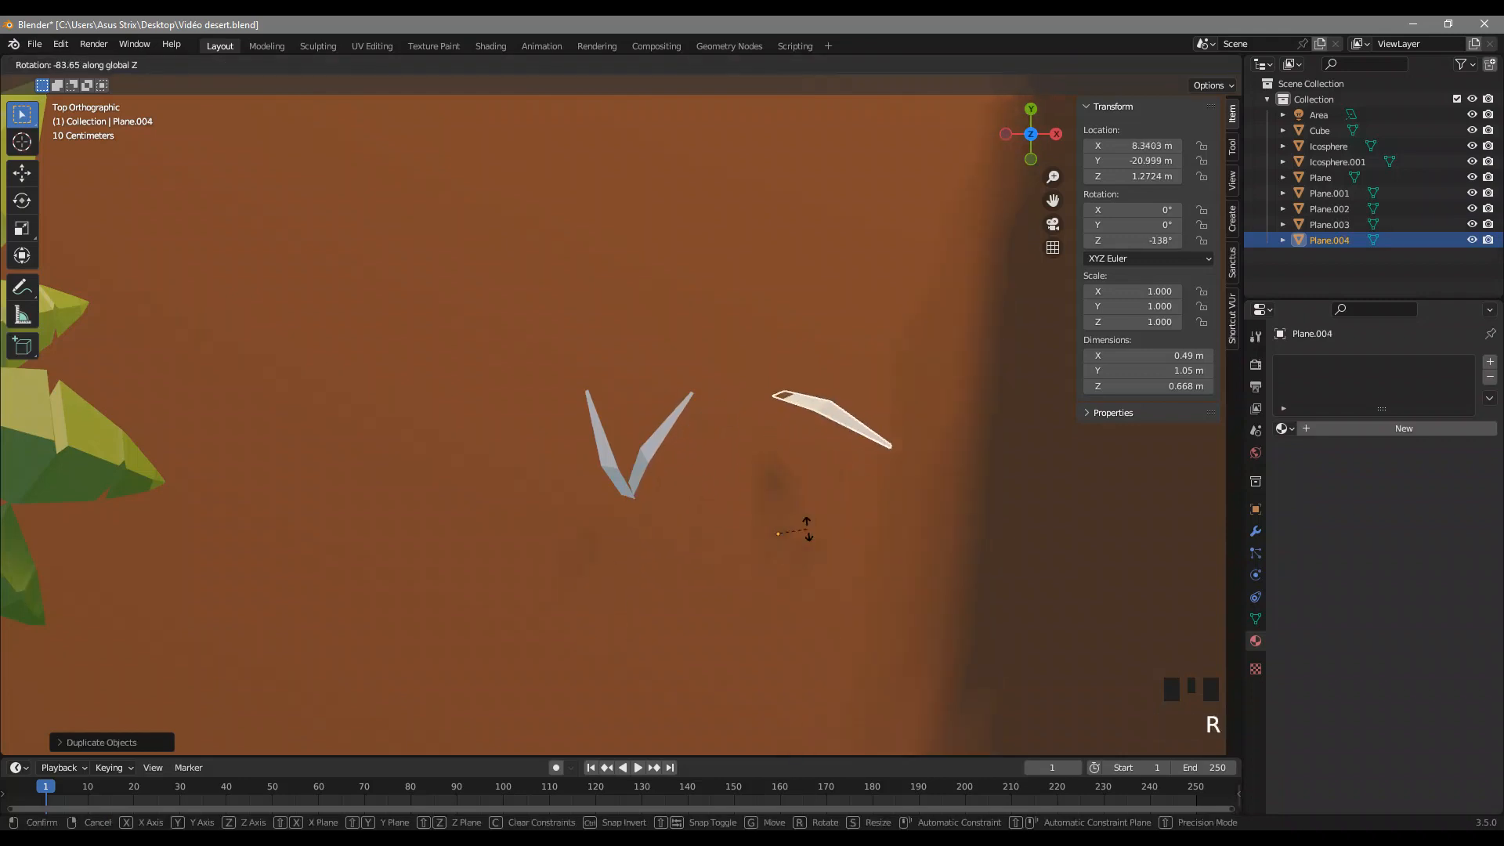
left_click(794, 526)
key("g")
left_click(644, 625)
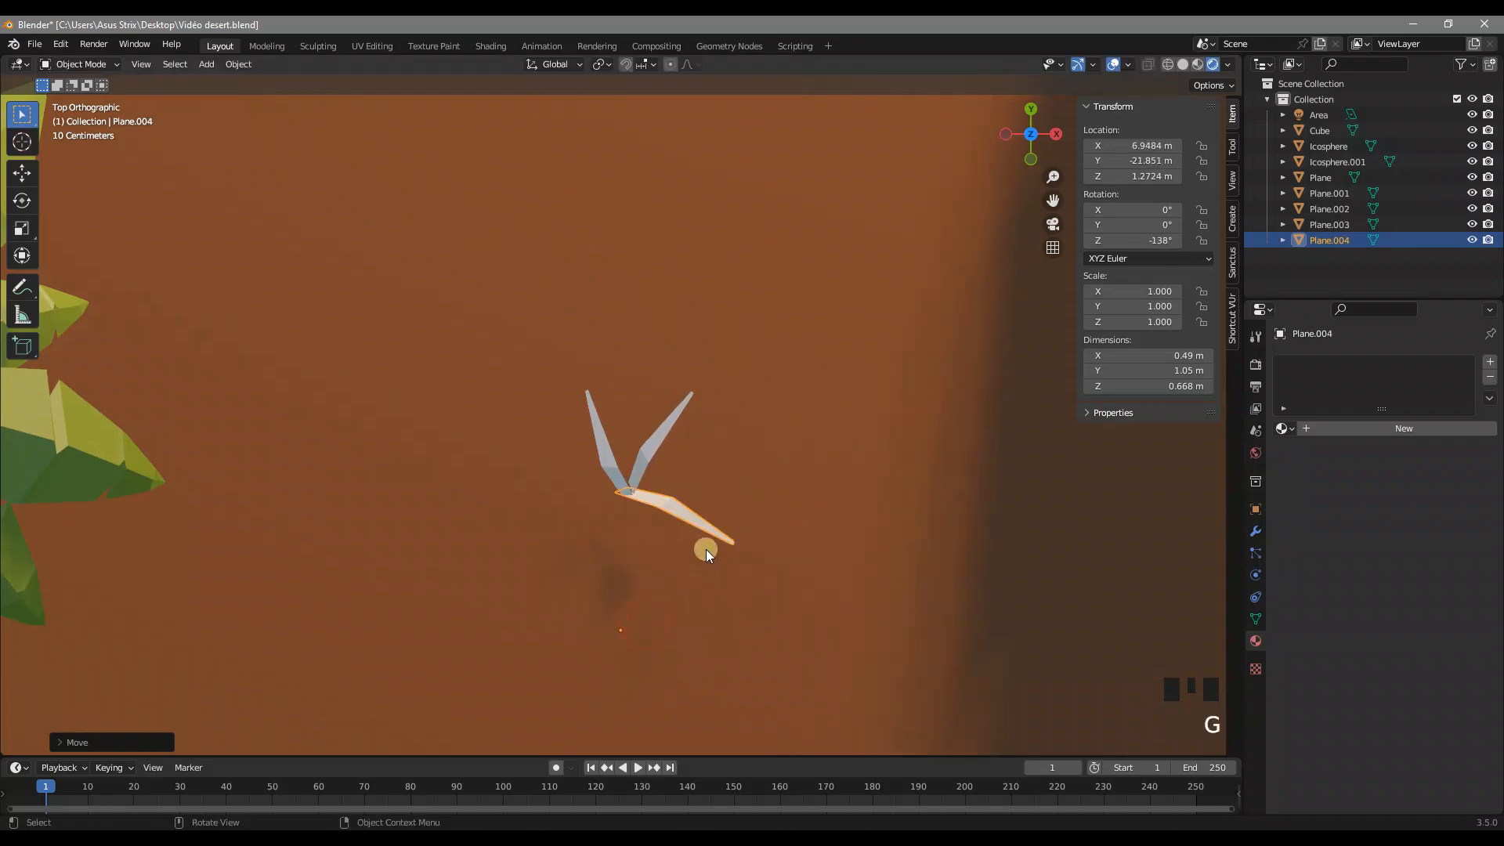
Step: Create a fourth blade by duplicating the third, rotating it to -201° around Z, and joining its base to the centre
key("shift+d")
left_click(772, 490)
key("r")
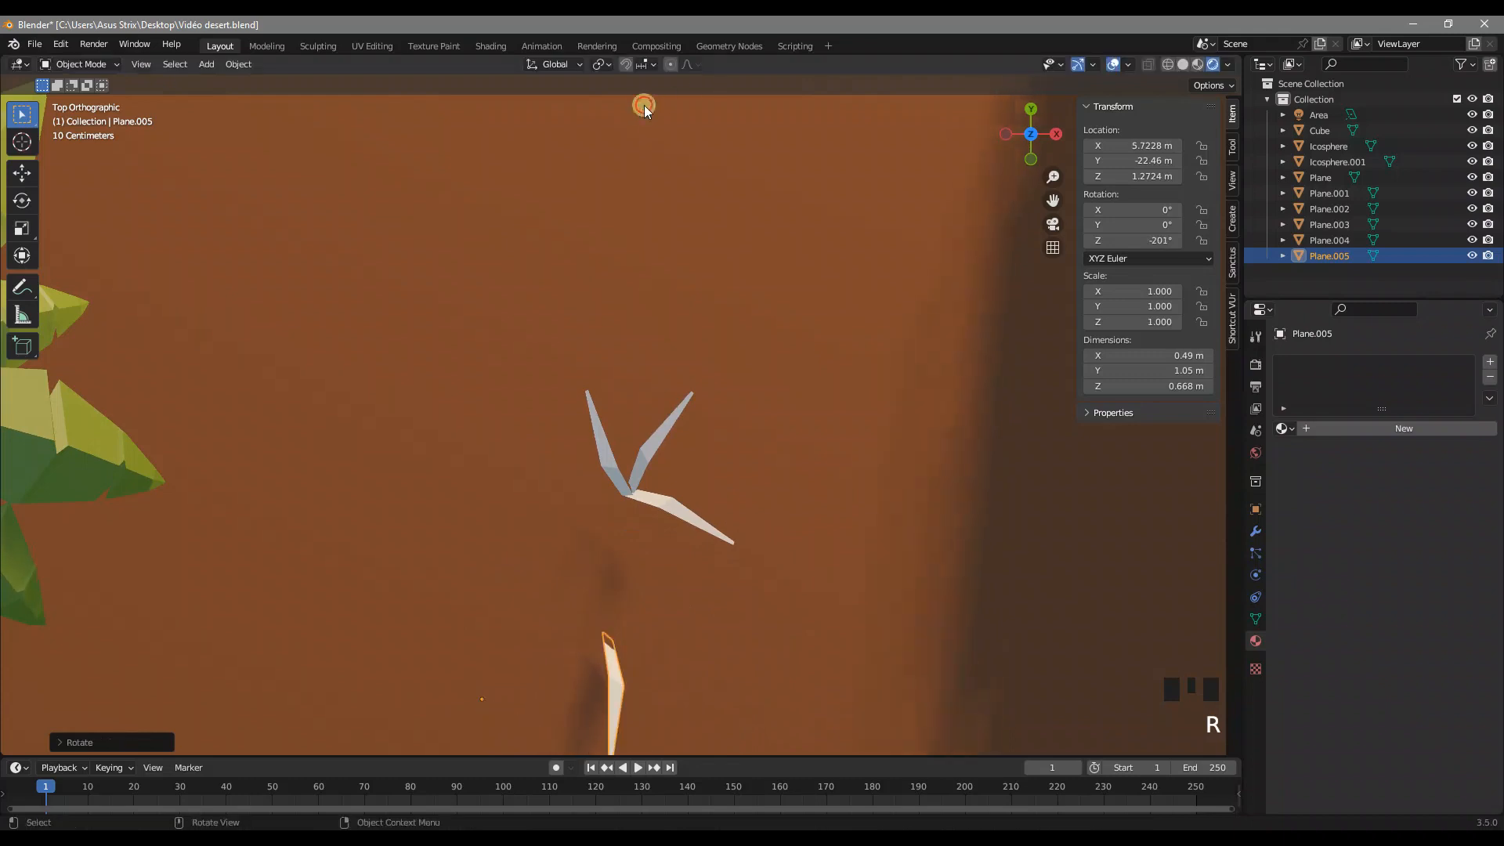
left_click(604, 439)
key("g")
left_click(623, 299)
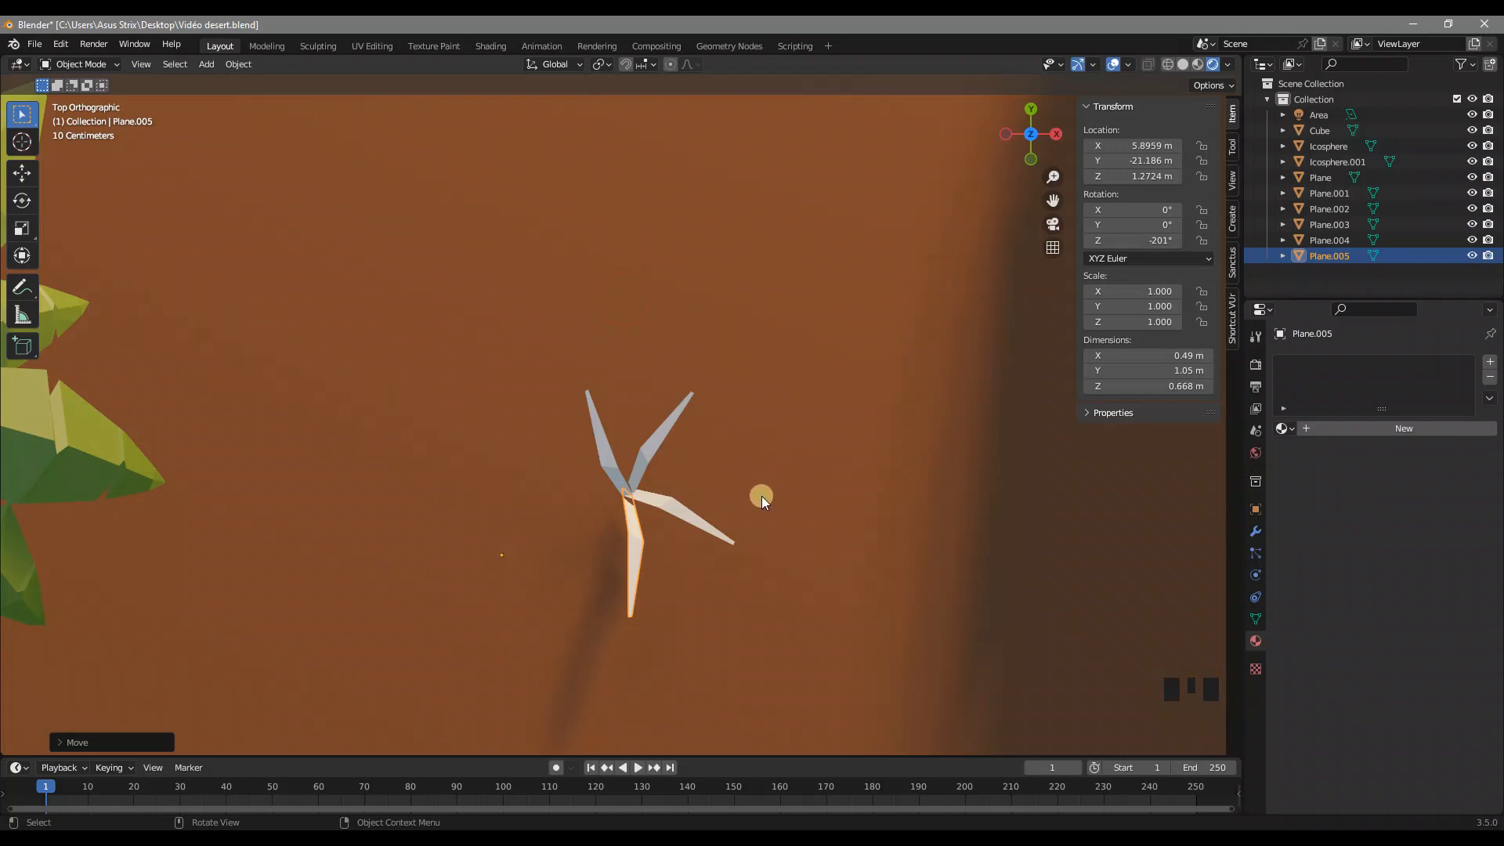
Step: Add a fifth blade as a duplicate rotated to -246° around Z, with its base at the shared centre
key("shift+d")
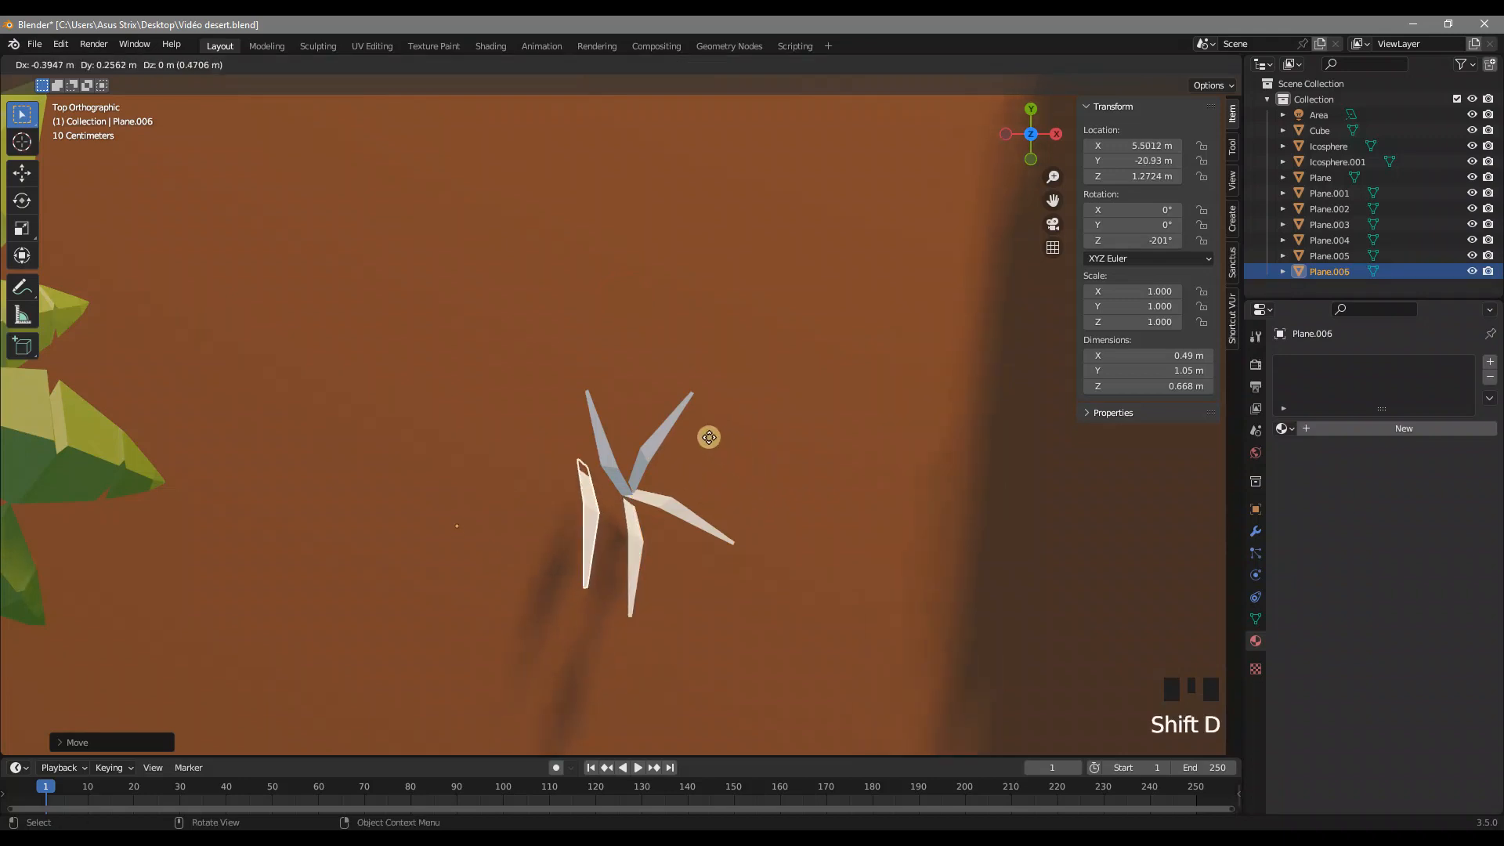
key("r")
left_click(671, 628)
key("g")
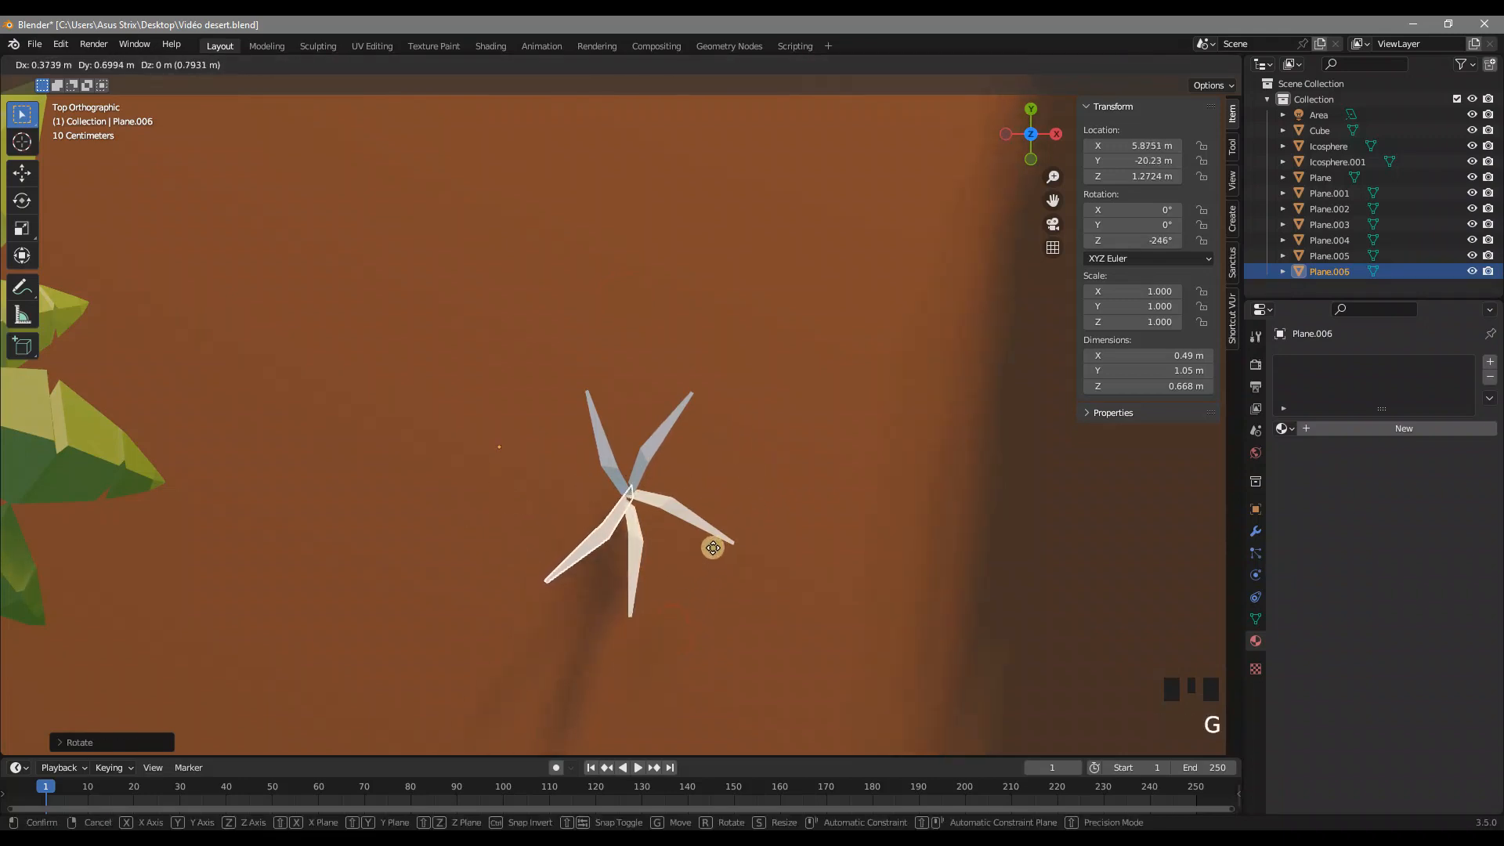
left_click(705, 528)
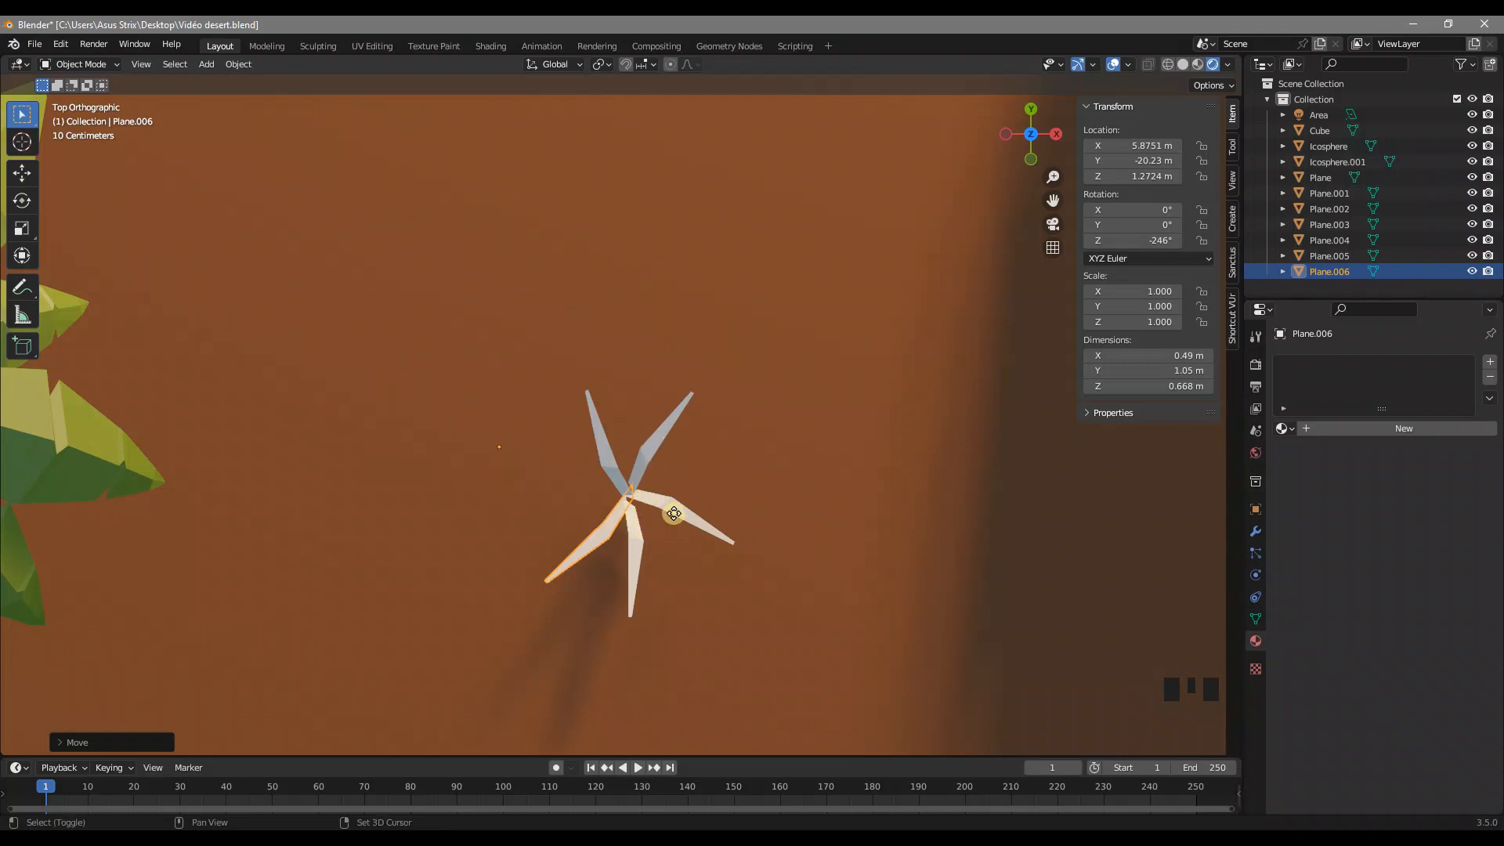
Step: Duplicate the fifth blade, rotate the copy to -285° around Z, and move it toward the tuft's centre
key("shift+d")
key("r")
left_click(583, 615)
key("g")
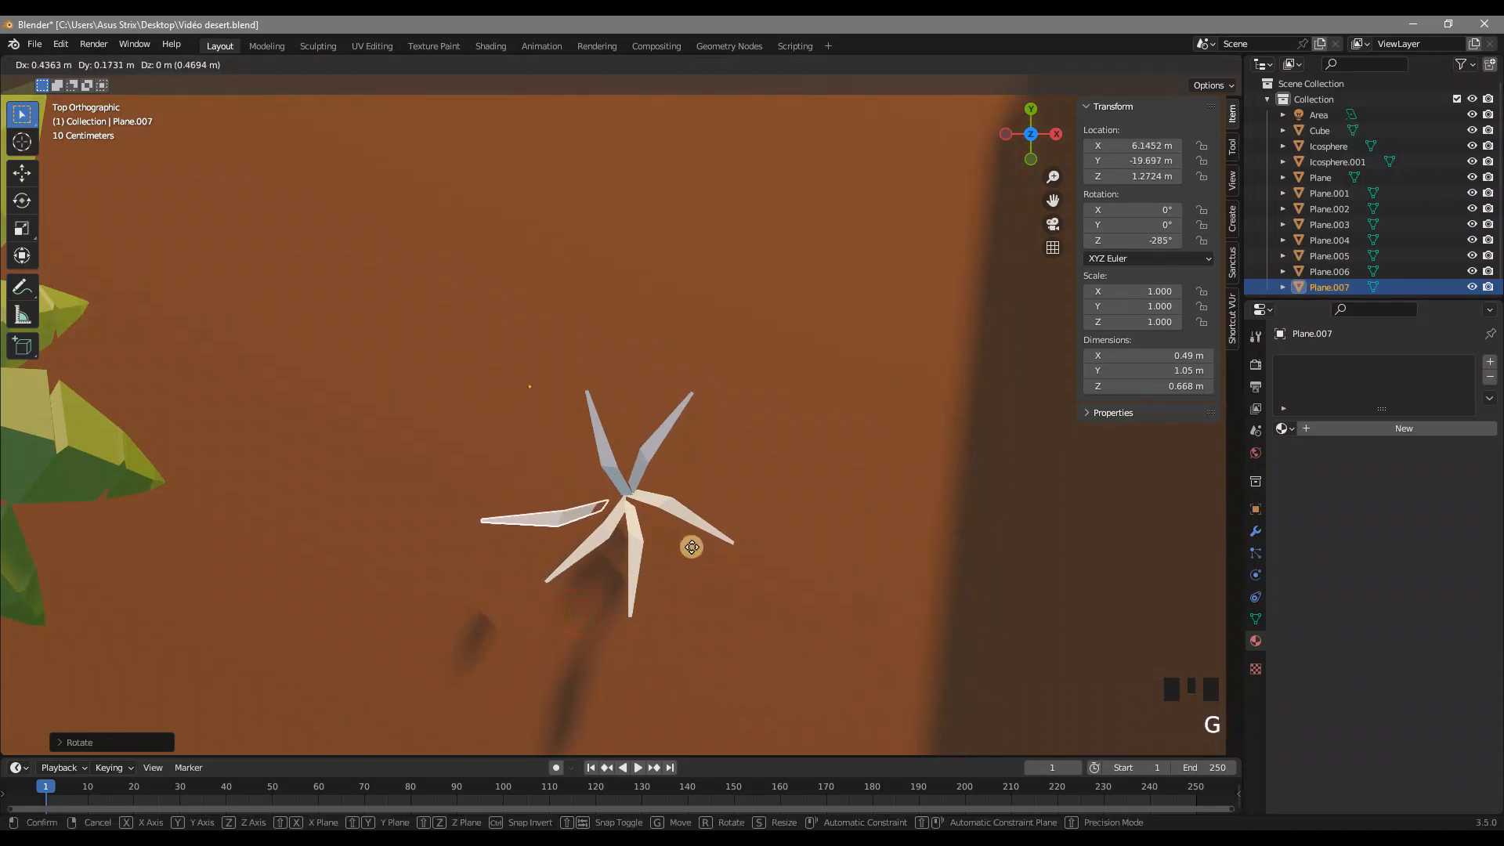
left_click(712, 539)
Step: Scale the sixth blade to about 0.85, align its base with the centre, and lower it to about 1.1 m in Z
key("s")
left_click(666, 537)
key("g")
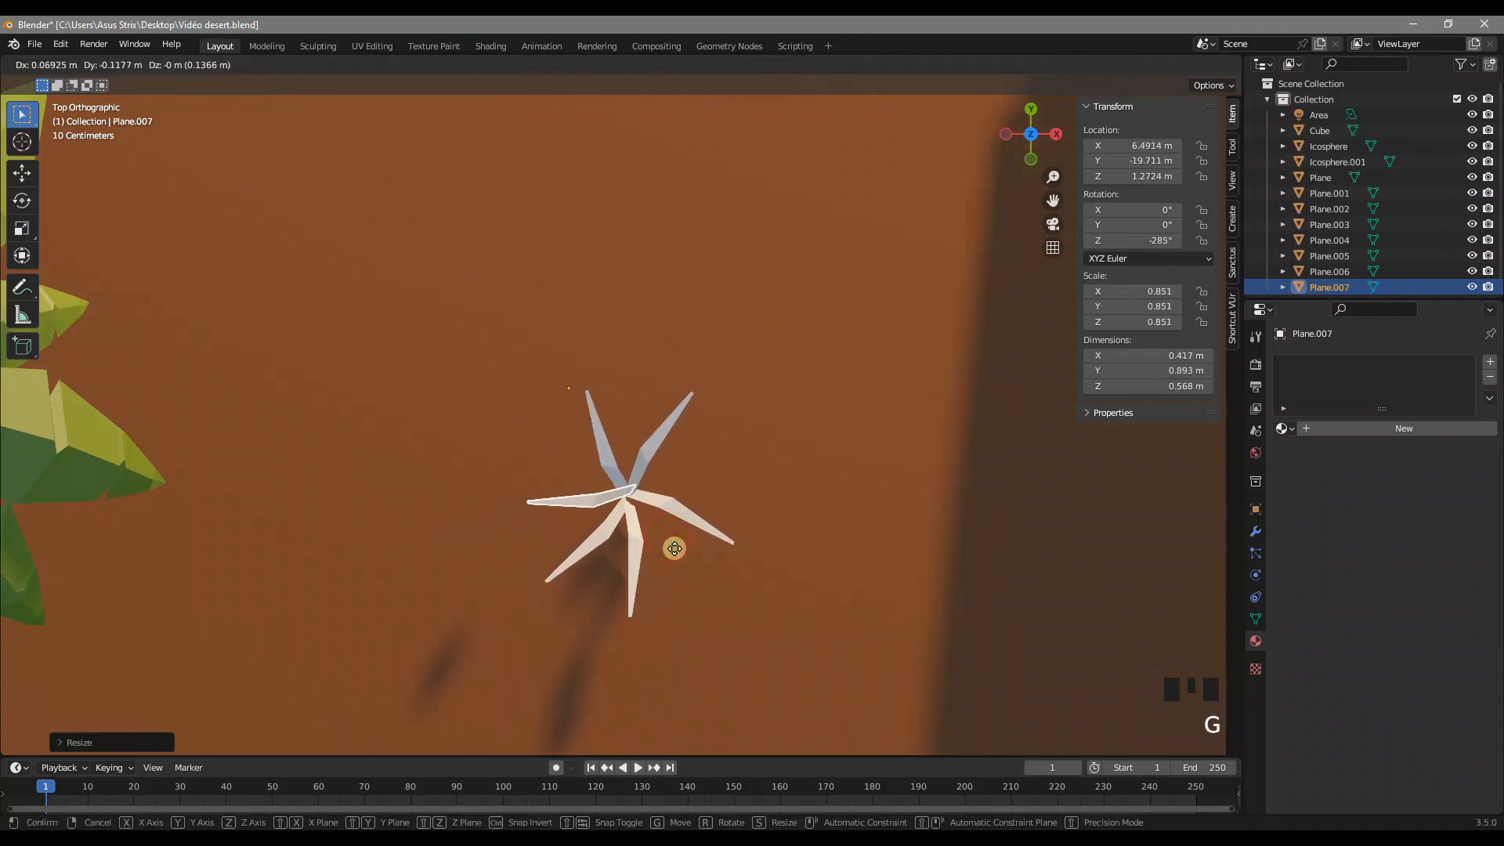
left_click(674, 549)
key("g")
key("z")
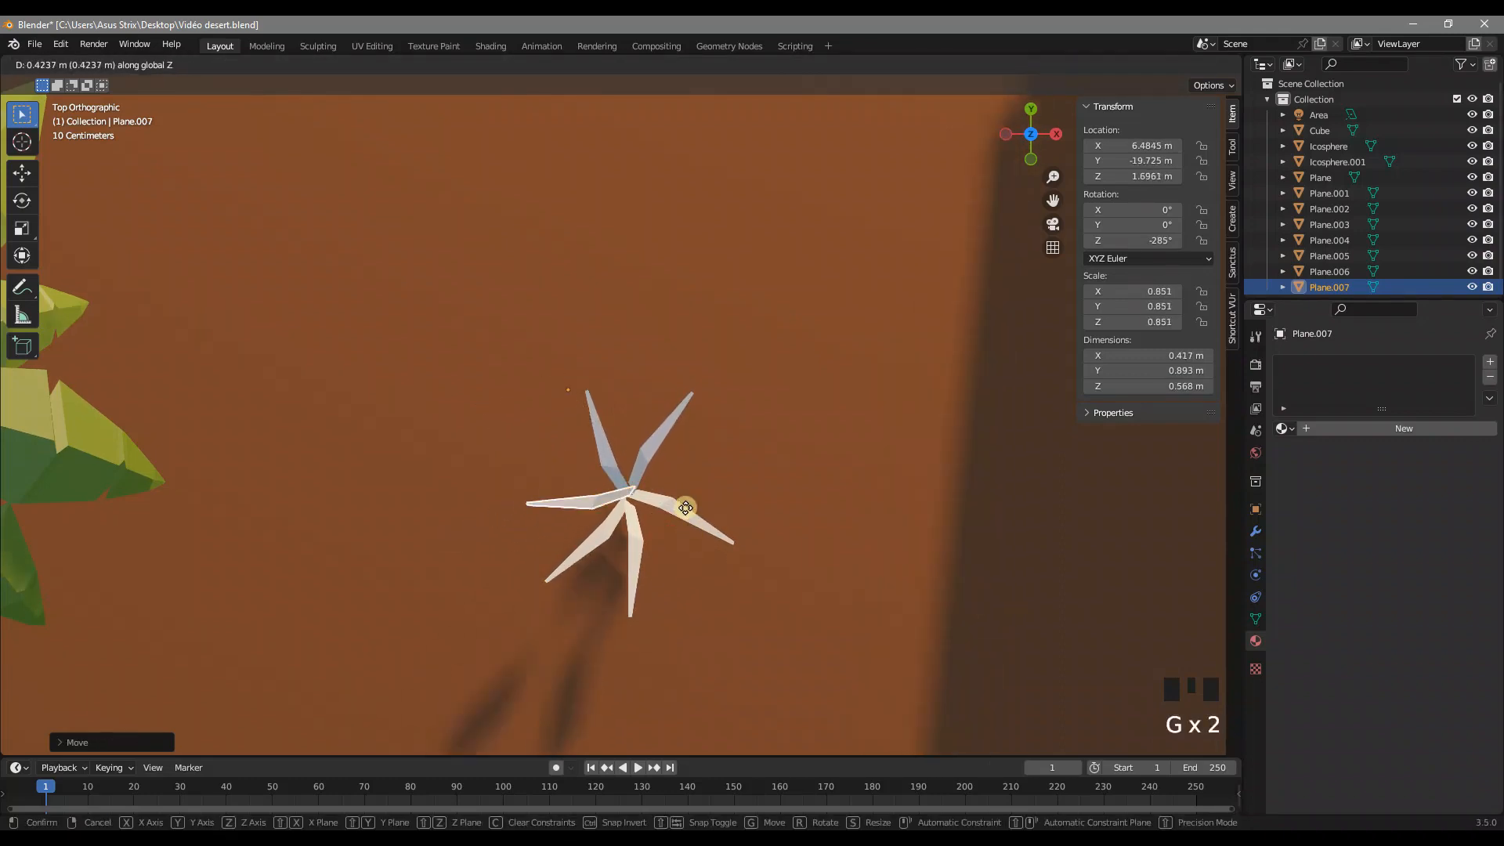
left_click(643, 455)
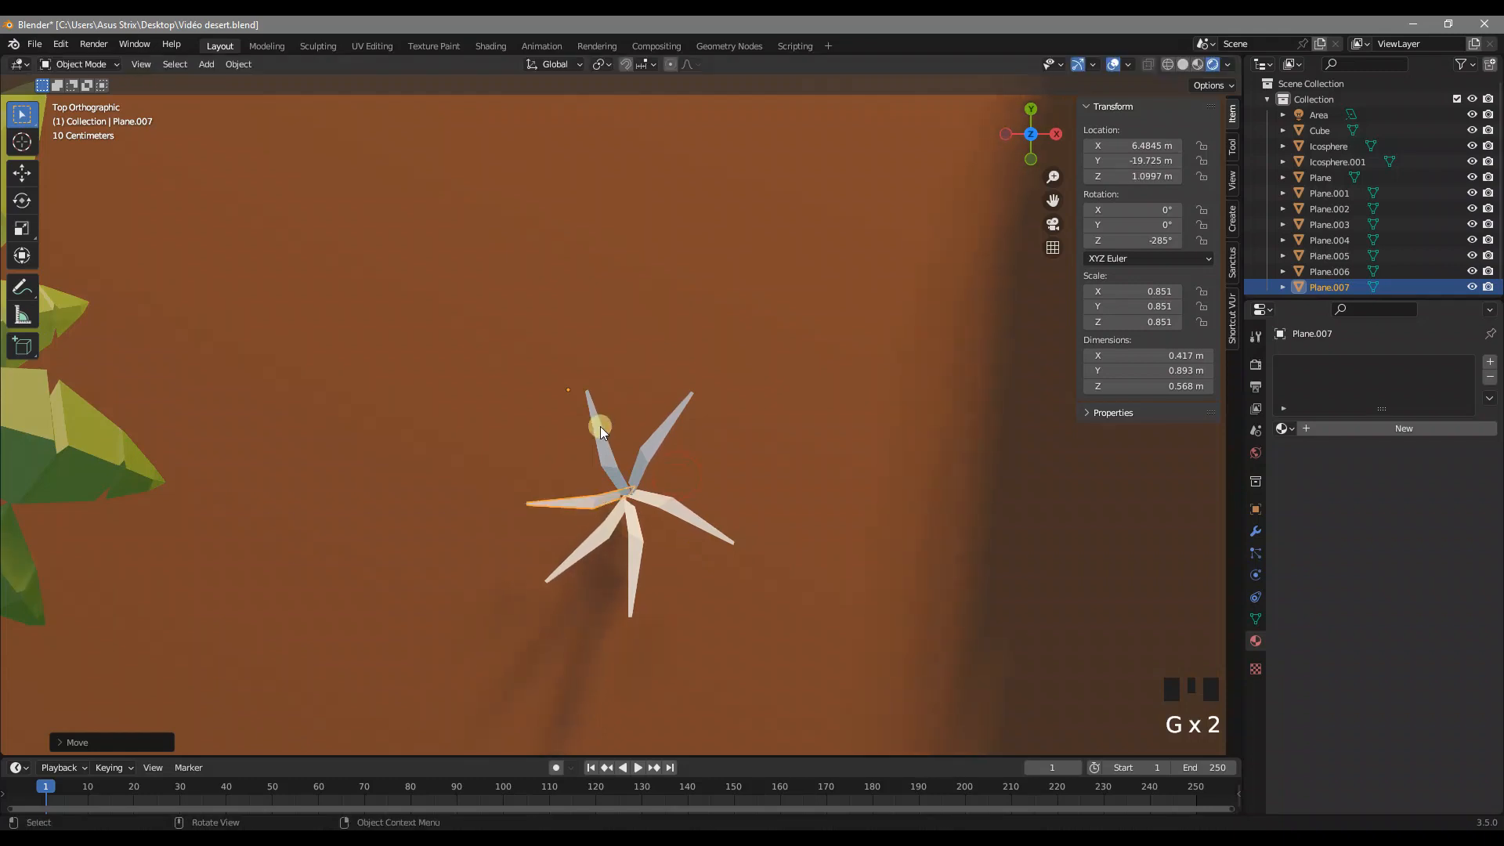
Step: Duplicate the smaller blade, rotate the copy to -370° around Z, and place its base at the centre between the first two blades
key("shift+d")
key("r")
left_click(599, 360)
key("g")
left_click(724, 516)
key("r")
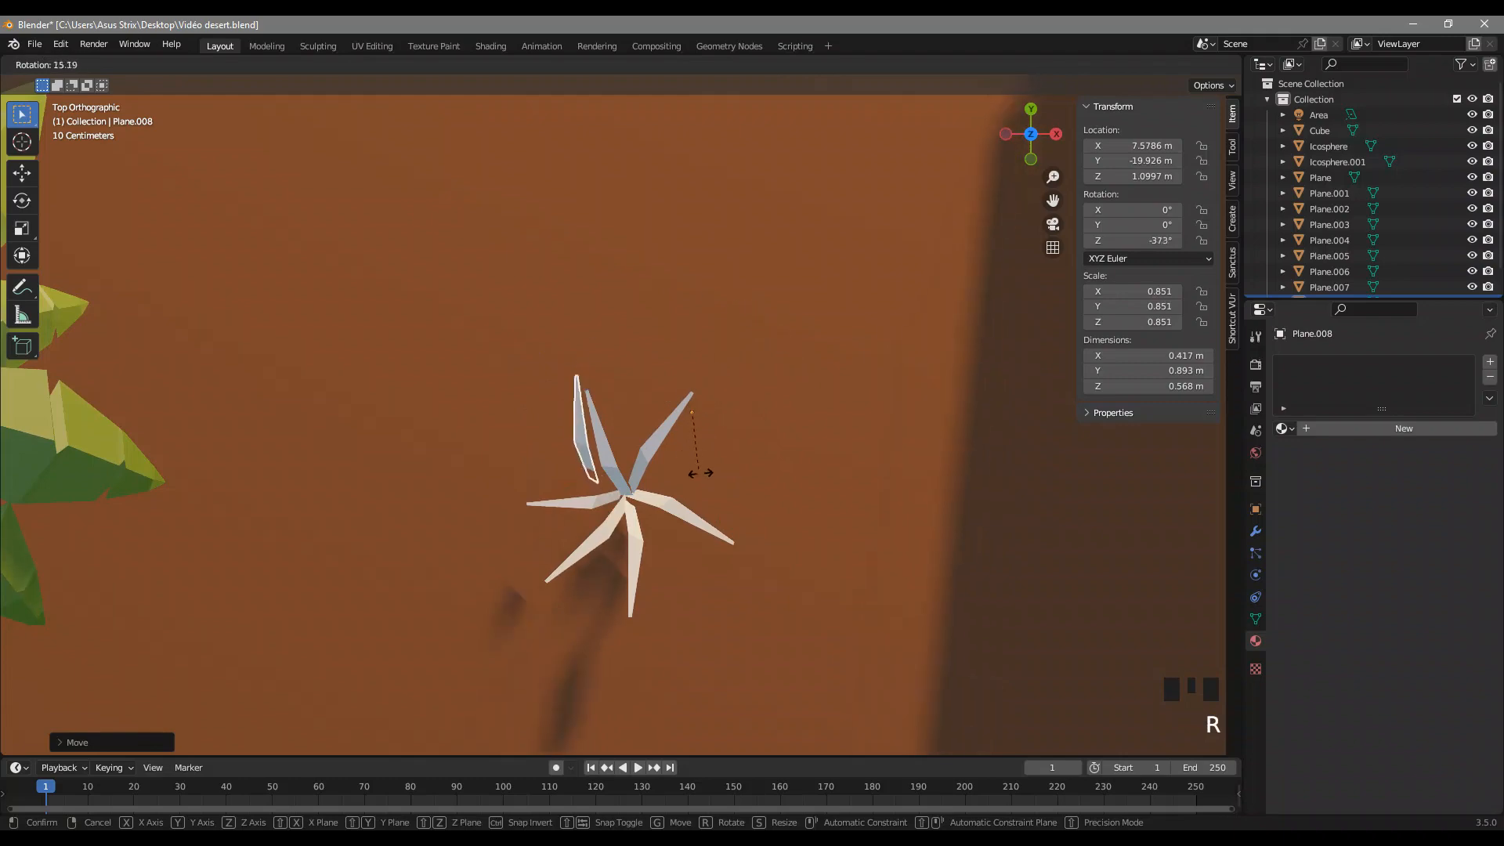
left_click(712, 491)
key("g")
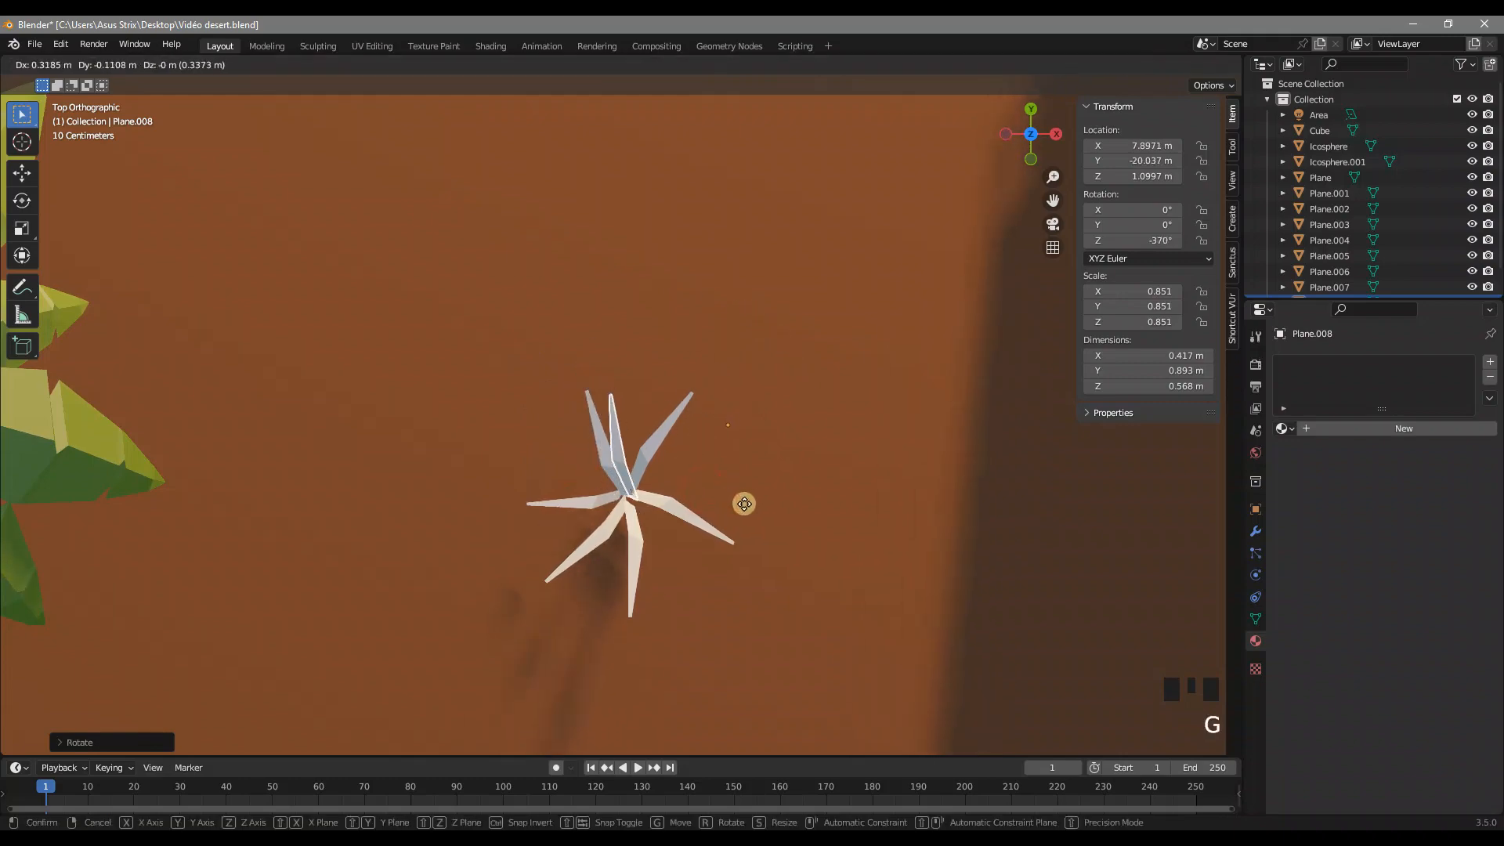
left_click(744, 504)
Step: Edit the seventh blade's mesh, moving and rotating its outer vertices to separate it from the neighbouring blade
middle_click_drag(691, 504, 621, 510)
scroll(661, 410, "down", 2)
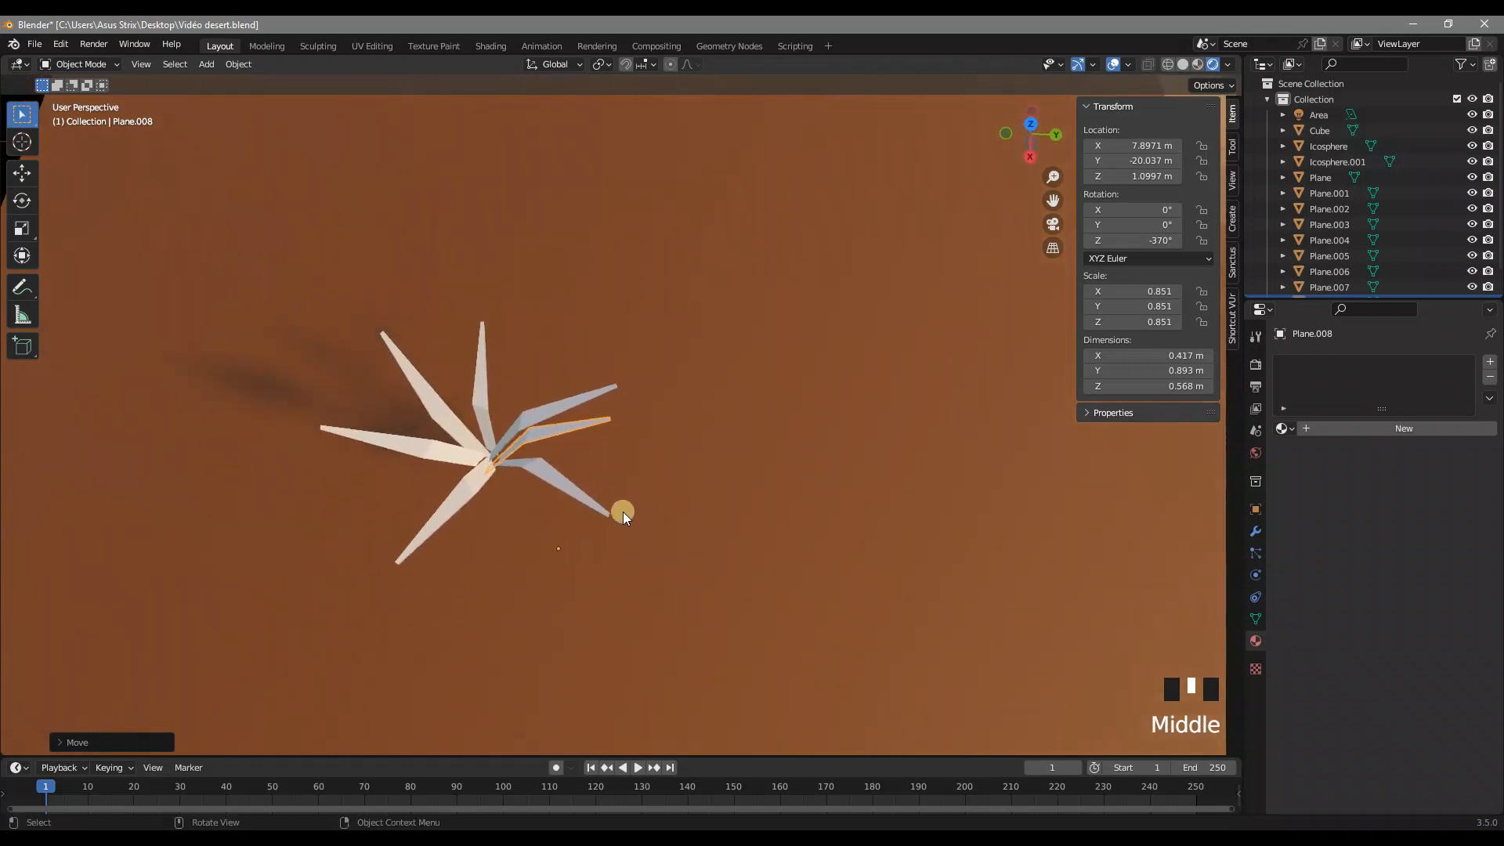
key("Tab")
left_click_drag(606, 452, 530, 440)
middle_click_drag(692, 496, 691, 531, "shift")
key("g")
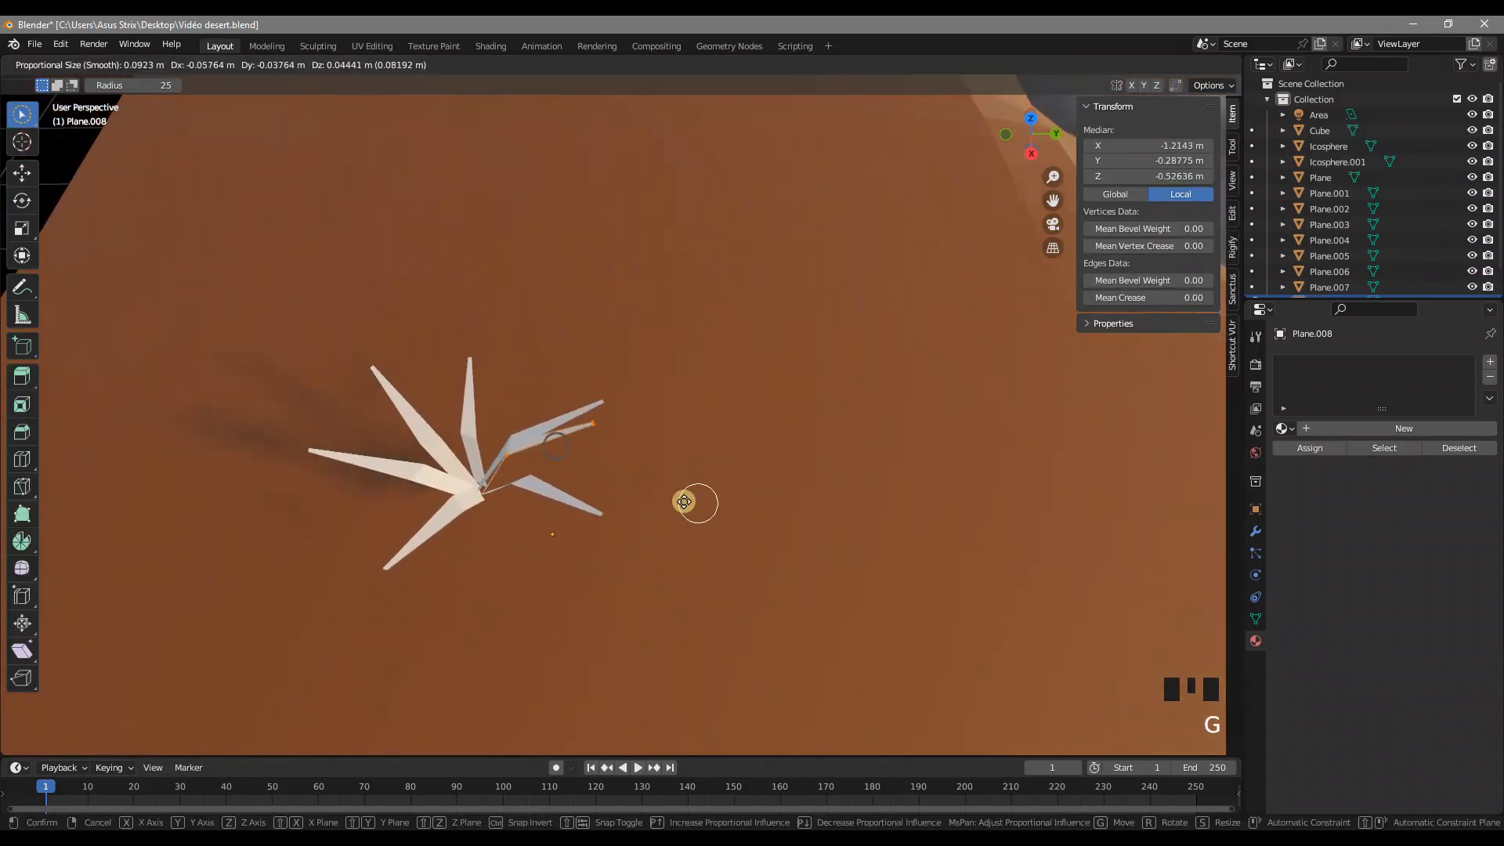
left_click(670, 499)
key("r")
left_click(597, 411)
key("g")
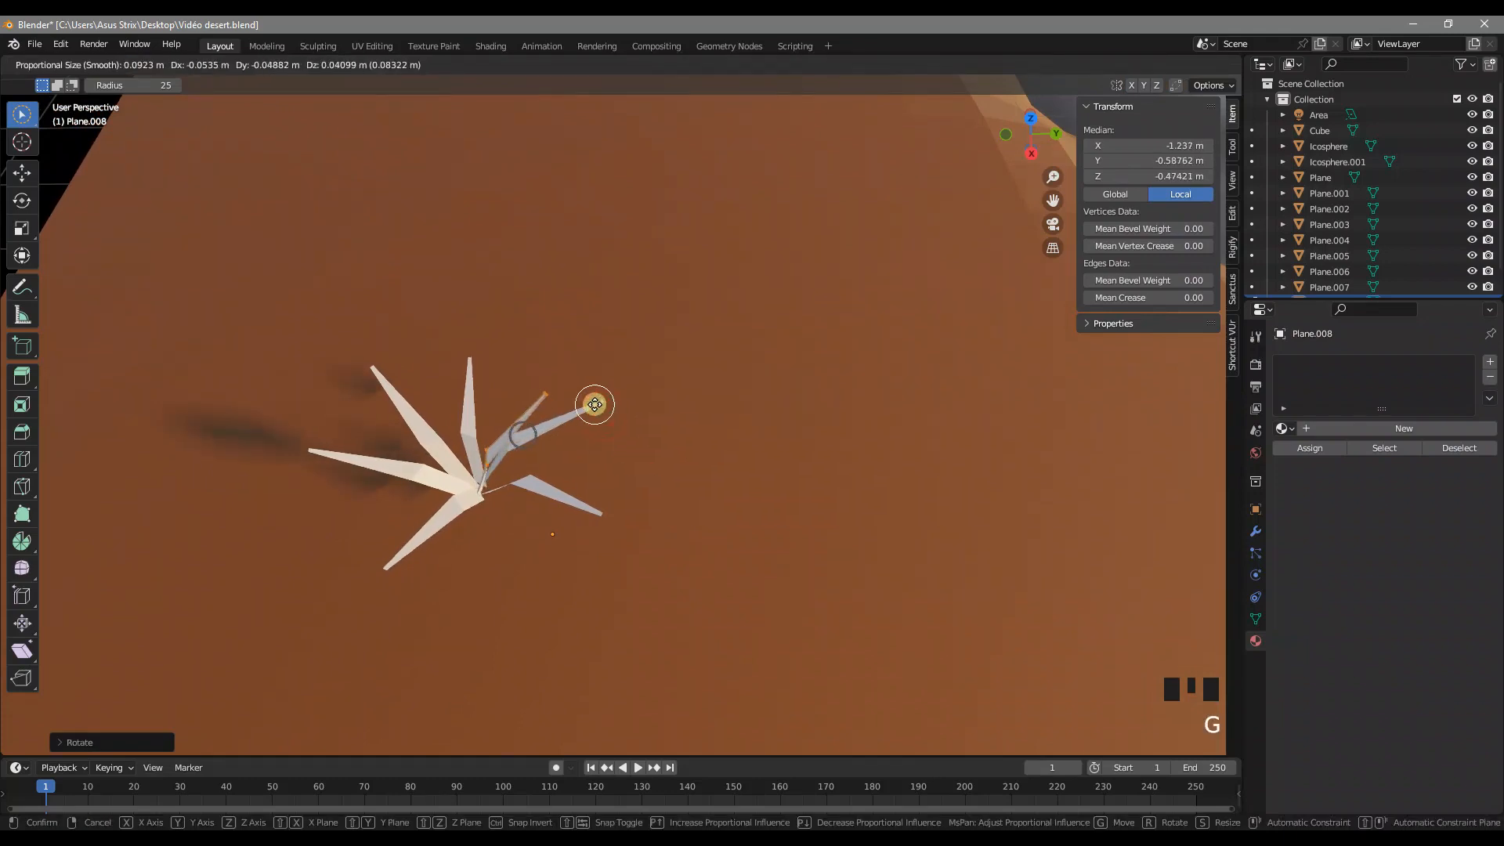
left_click(587, 413)
middle_click_drag(586, 413, 778, 449)
key("Tab")
Step: Edit the sixth blade's mesh, moving and rotating its outer vertices to vary its bend and direction
left_click(596, 395)
left_click(578, 401)
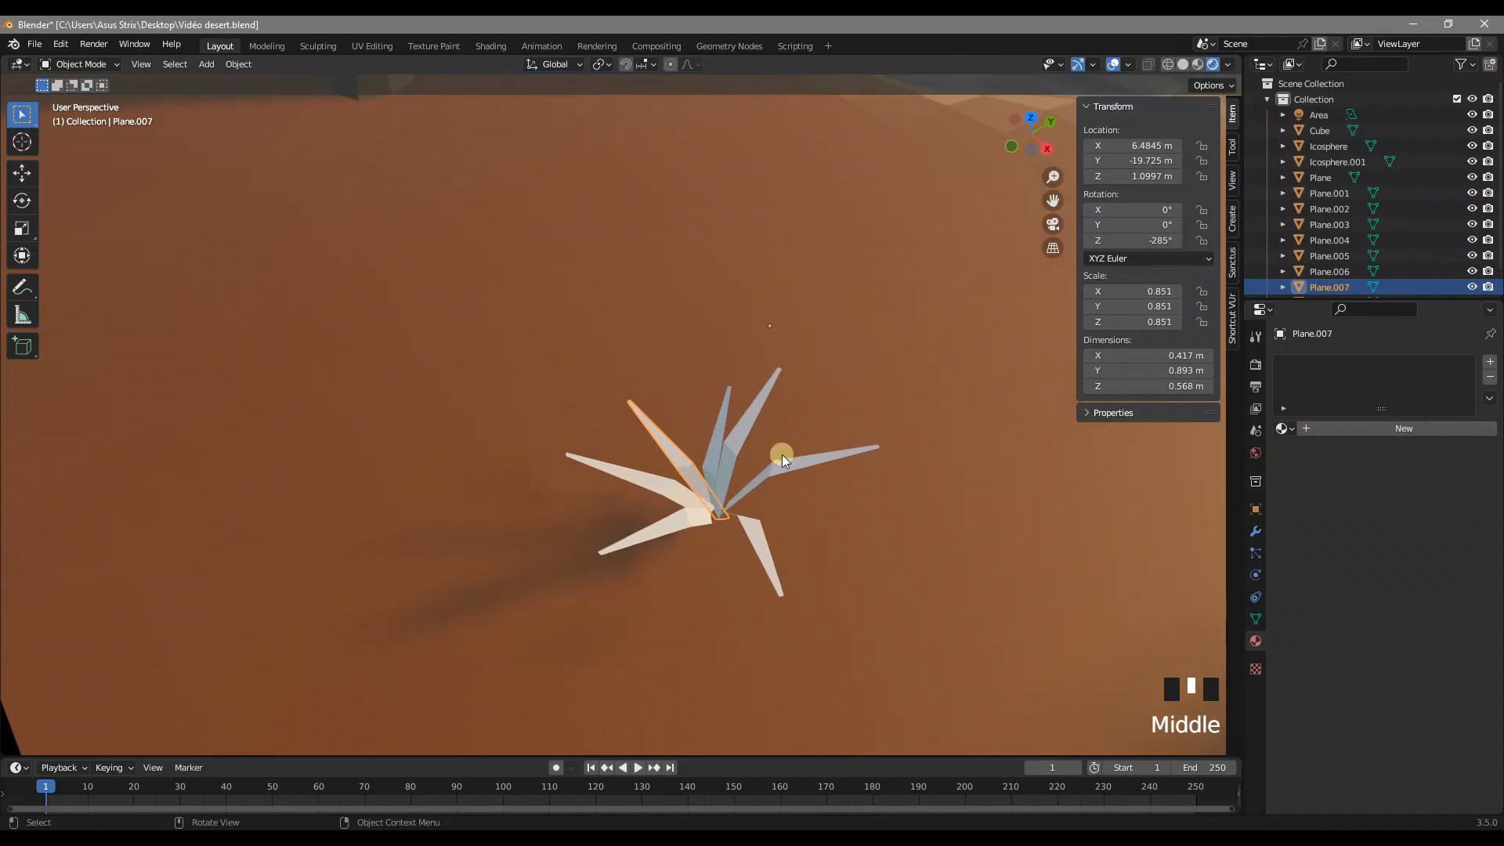
key("Tab")
left_click(638, 420)
middle_click_drag(638, 420, 815, 517)
key("g")
left_click(842, 511)
key("r")
left_click(734, 543)
key("g")
left_click(717, 543)
middle_click_drag(811, 449, 753, 509, "shift")
middle_click_drag(753, 509, 786, 561)
key("Tab")
Step: Adjust the middle edge of the third blade in mesh editing and return to object mode
left_click(731, 585)
key("Tab")
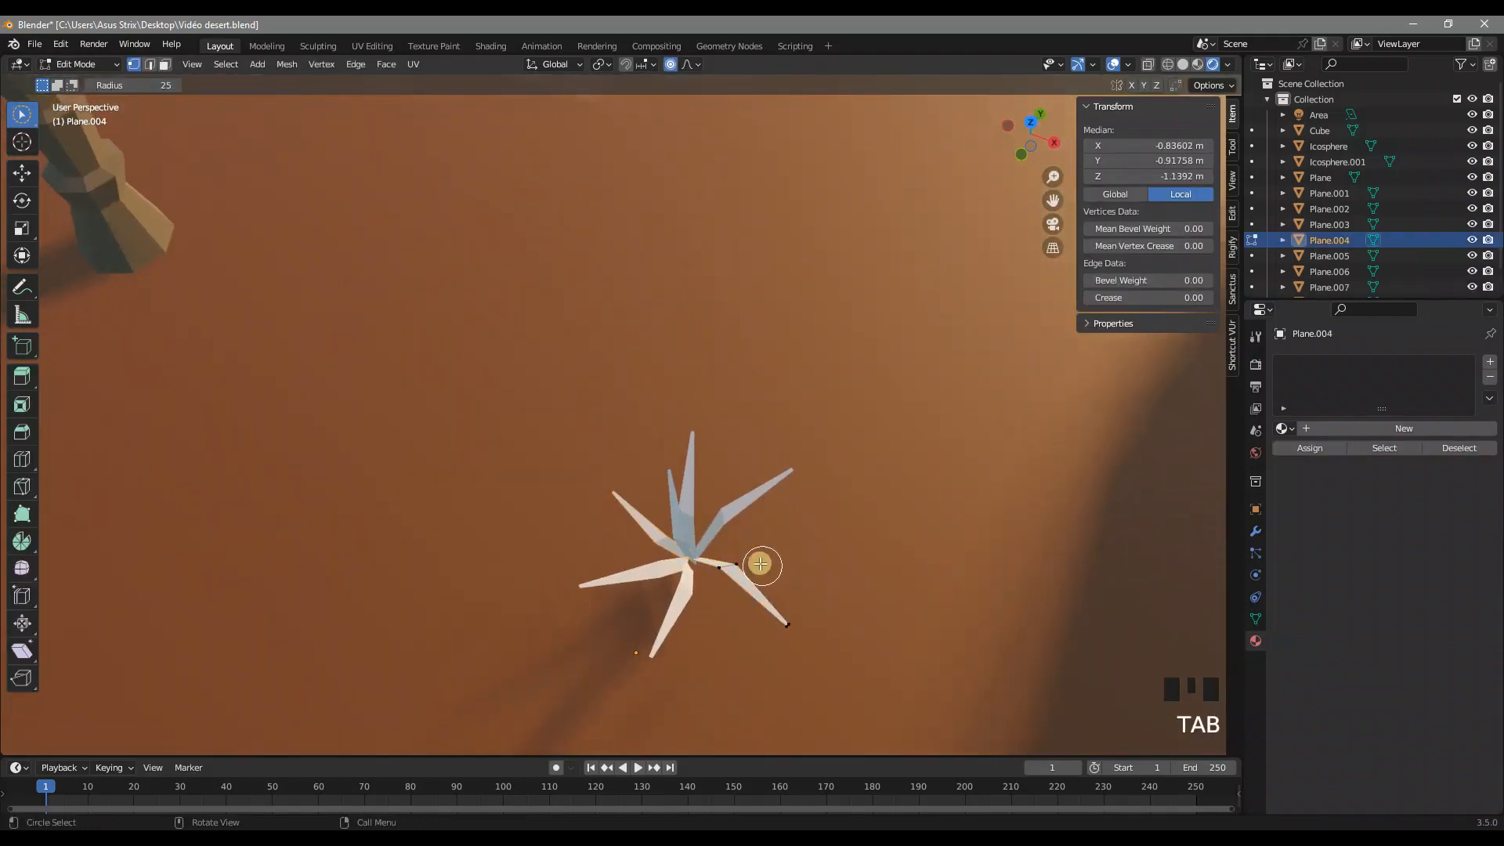
middle_click_drag(782, 561, 823, 546, "shift")
key("g")
left_click(722, 624)
key("Tab")
Step: Select all seven blades and join them into a single tuft object
middle_click_drag(790, 470, 355, 480)
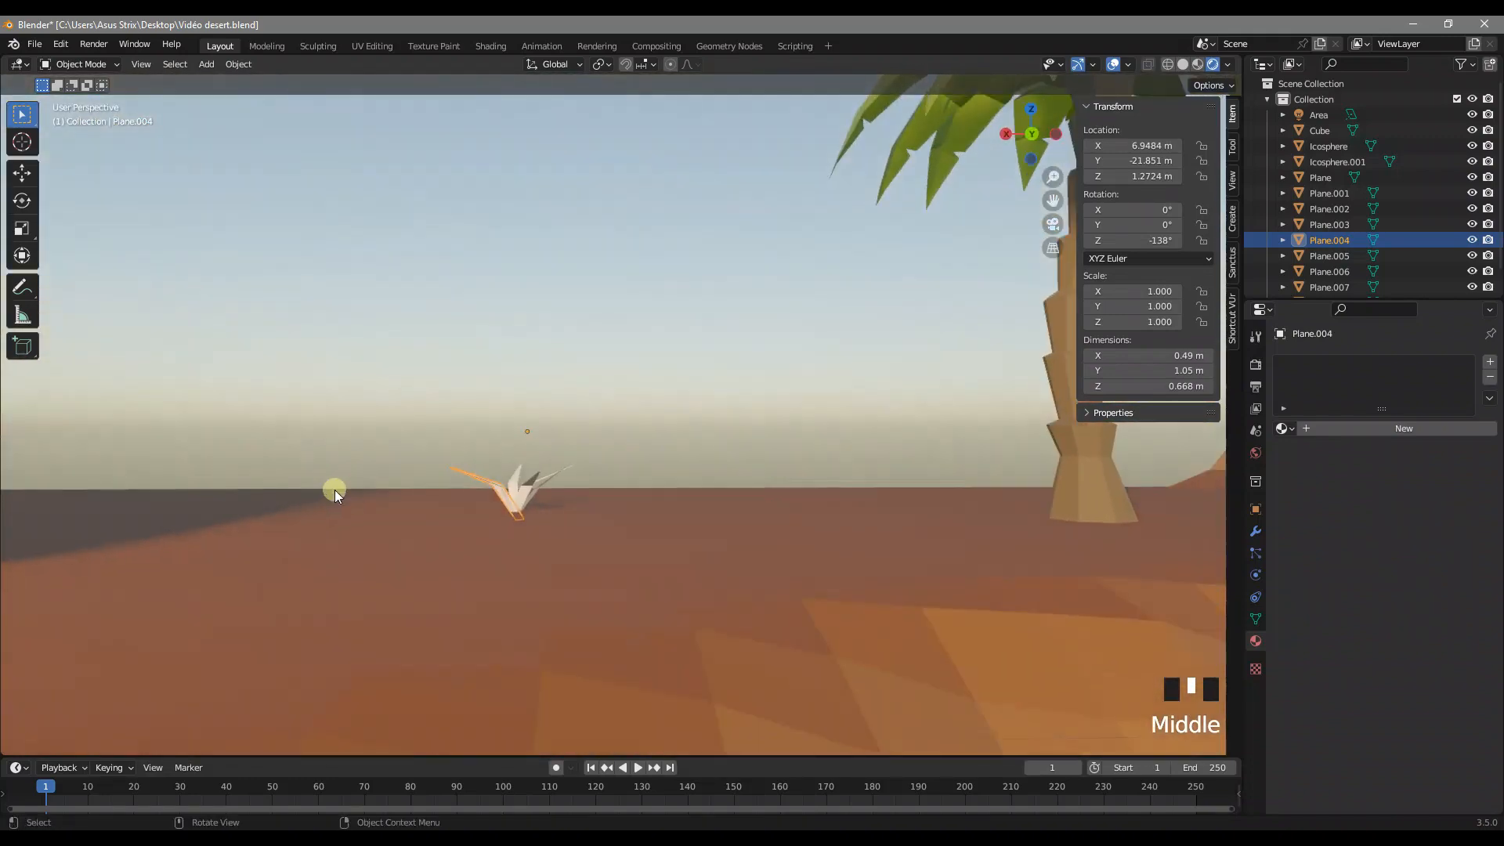
scroll(524, 430, "up", 3)
middle_click_drag(524, 430, 558, 389)
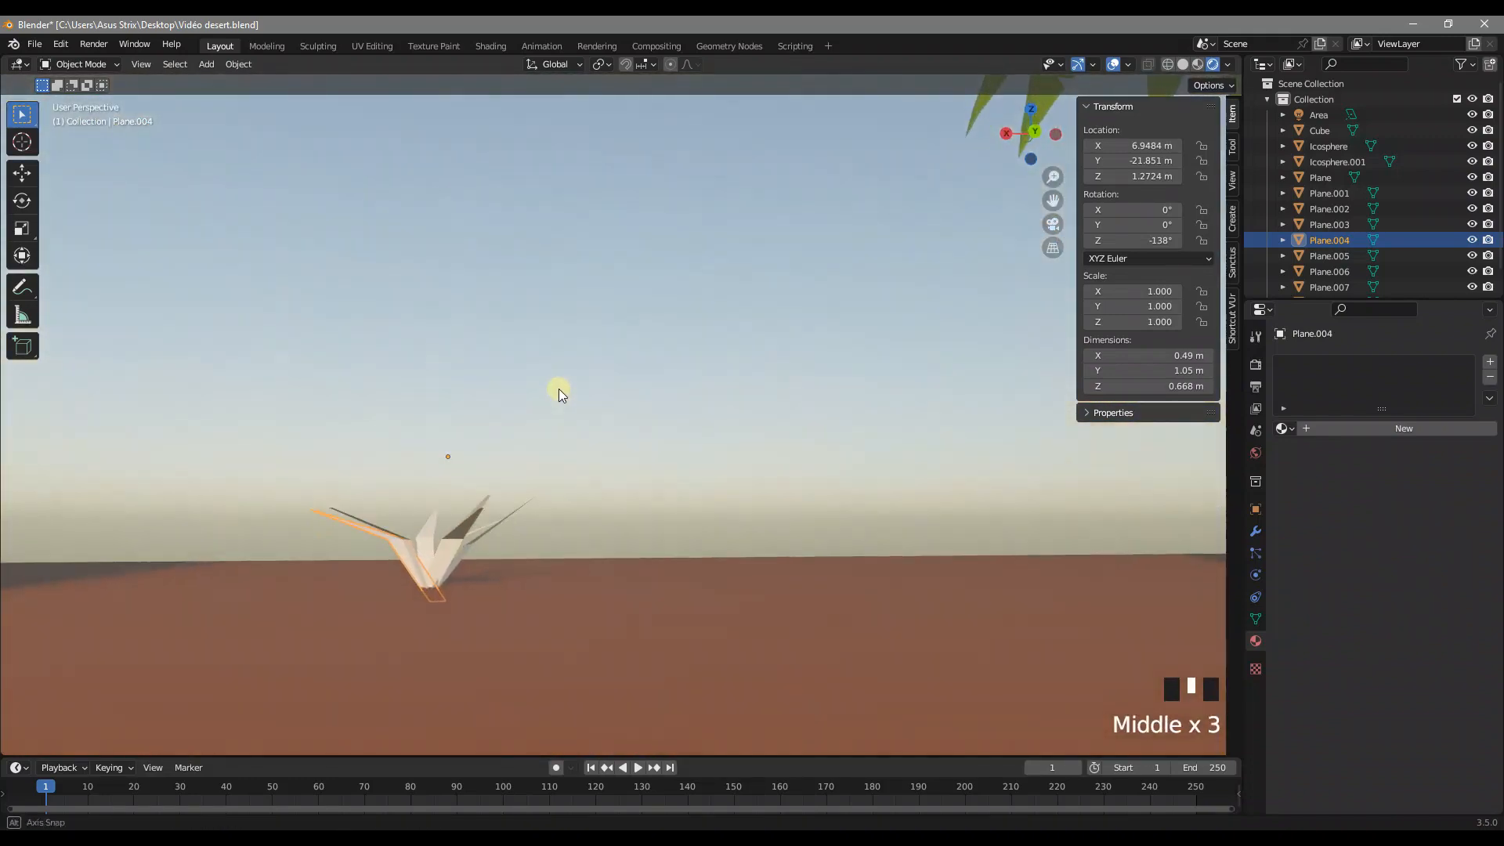
left_click_drag(300, 553, 300, 553)
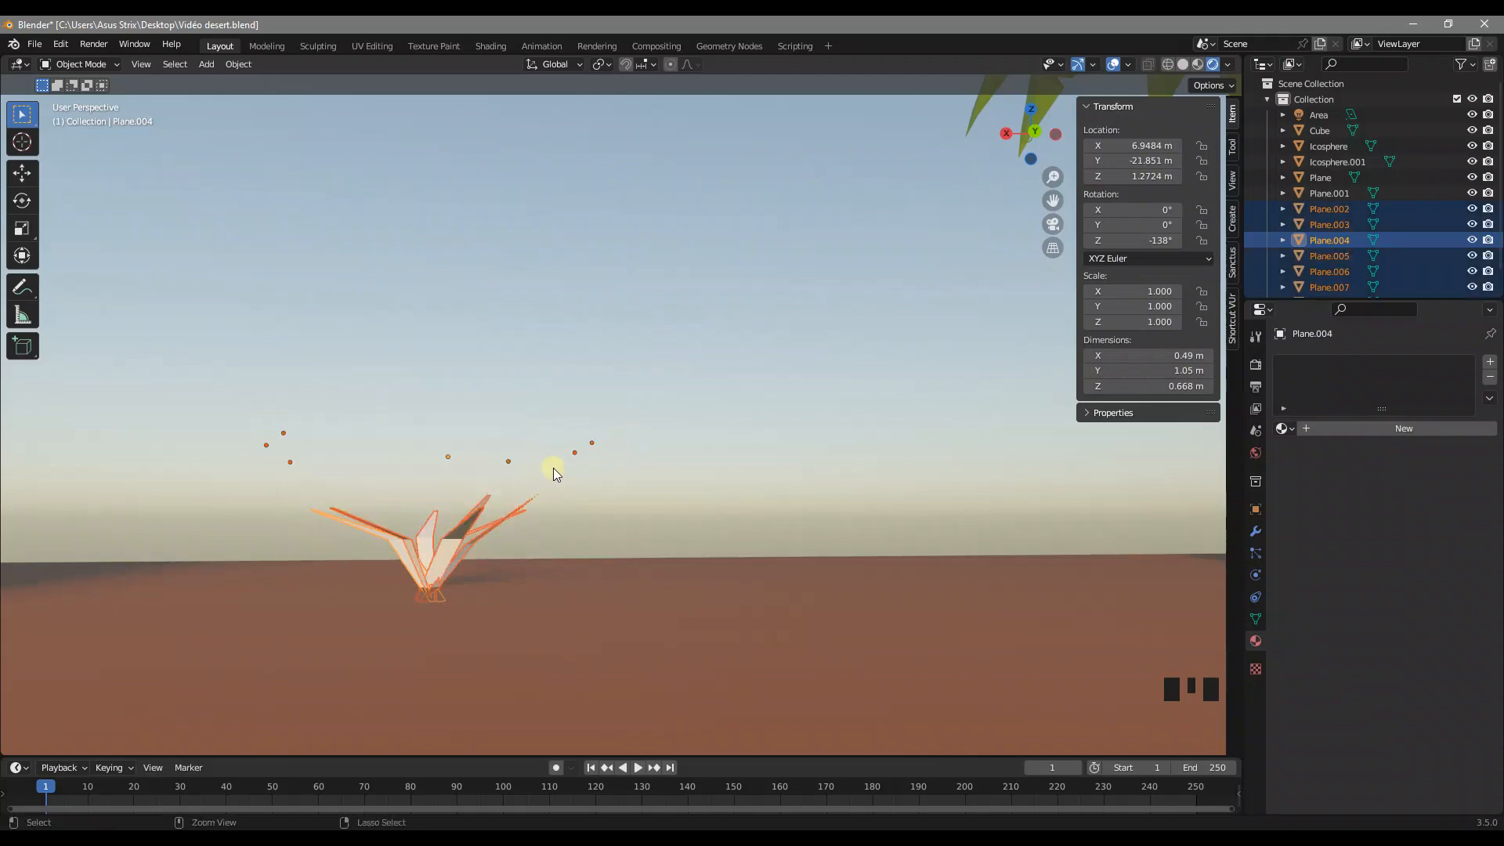
key("ctrl+j")
Step: In top view, move the joined tuft from the sand to the 3D cursor in the pool
scroll(506, 426, "down", 3)
middle_click_drag(505, 426, 734, 548)
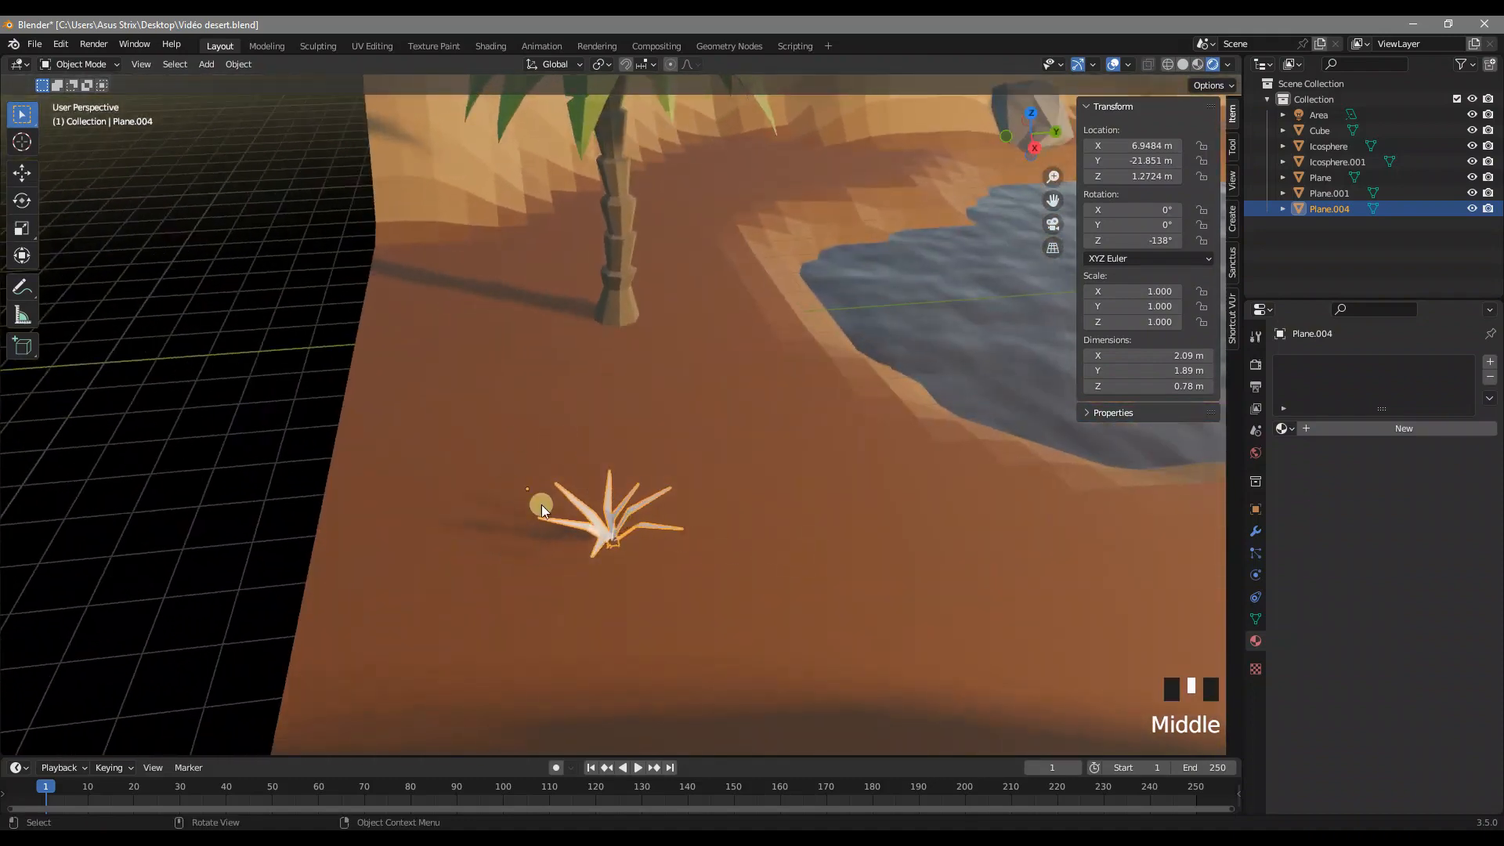
left_click(1031, 114)
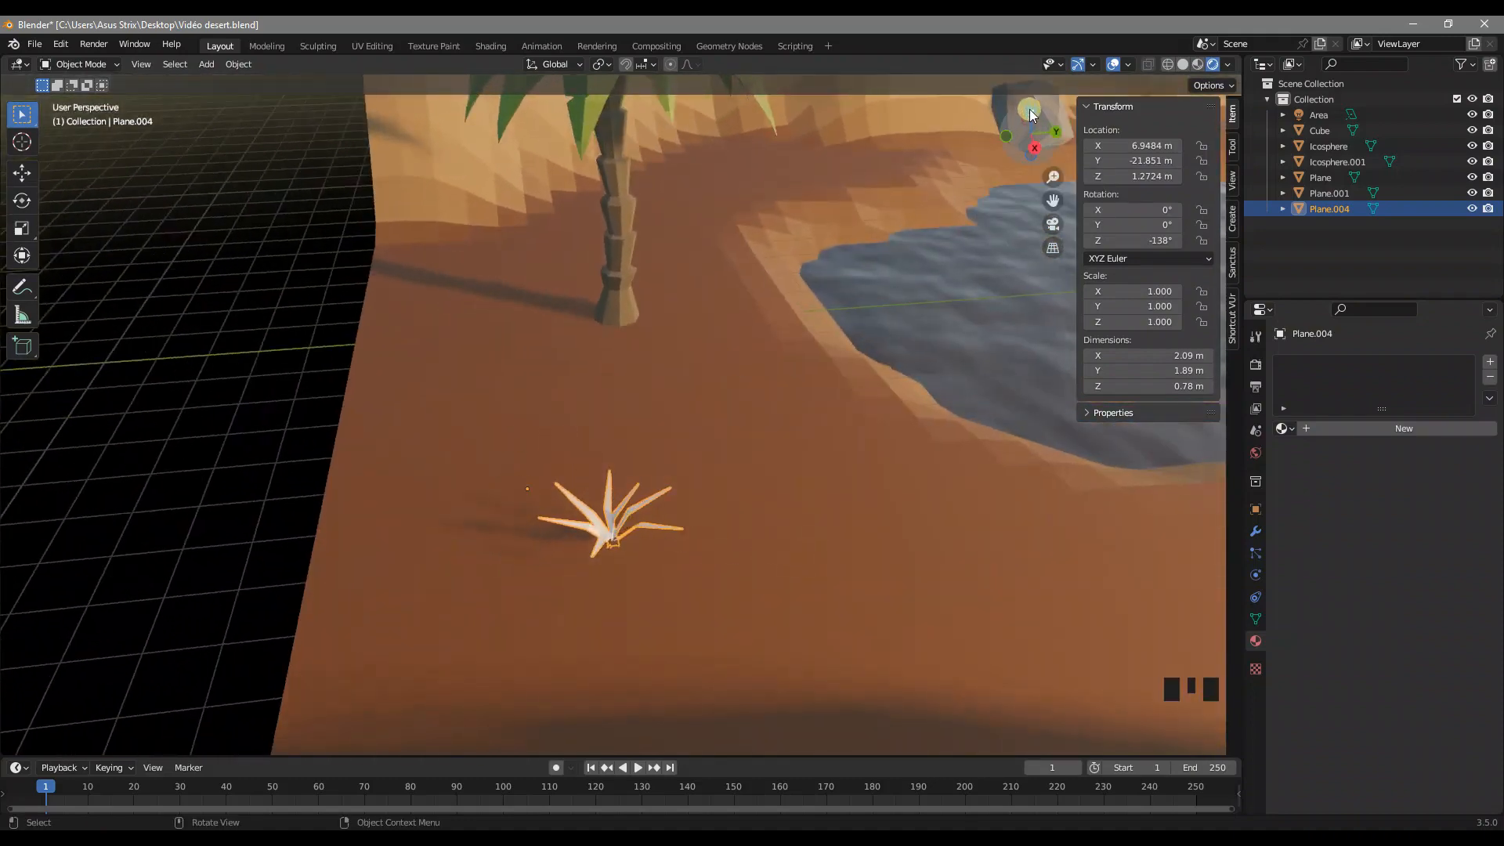
scroll(710, 246, "down", 5)
middle_click_drag(710, 246, 816, 548, "shift")
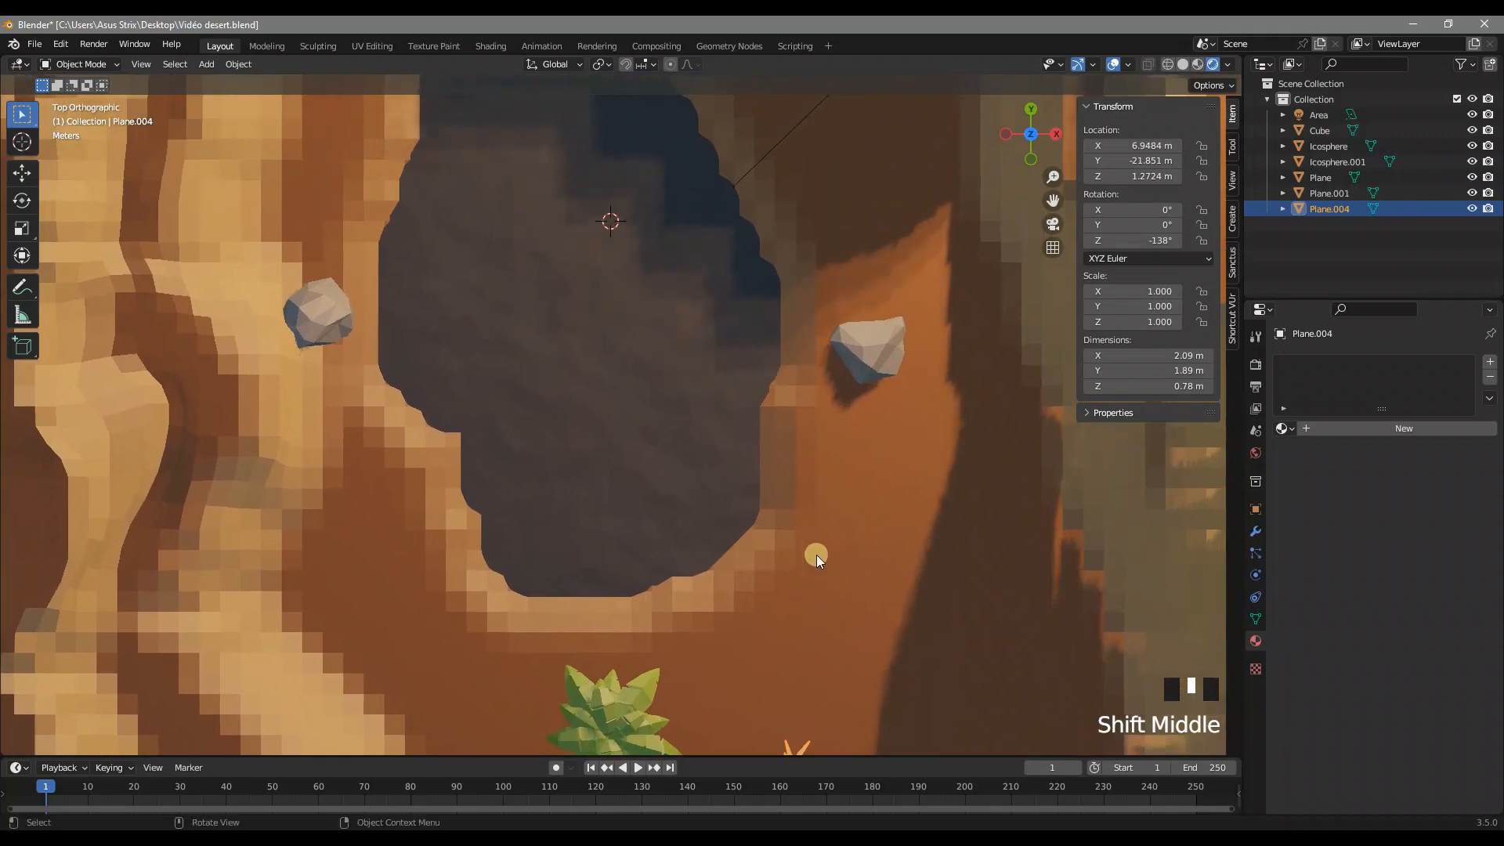
key("g")
left_click(729, 707)
Step: From low side angles, lower and shift the tuft so the base of its blades is centred on the 3D cursor
middle_click_drag(729, 707, 748, 687, "shift")
scroll(706, 379, "up", 3)
scroll(707, 379, "up", 4)
middle_click_drag(806, 334, 703, 587)
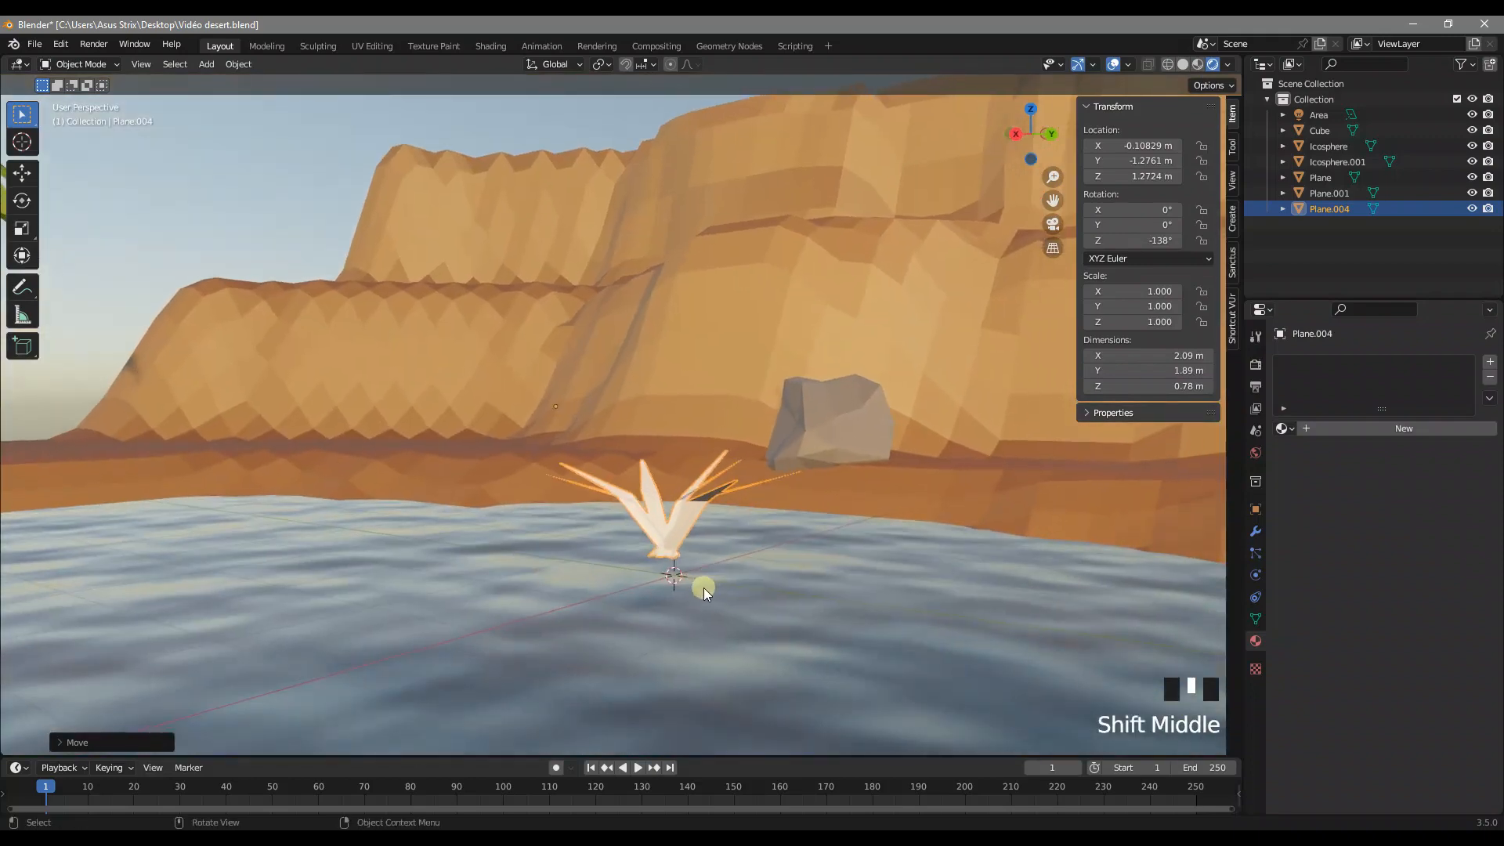
scroll(703, 588, "up", 3)
middle_click_drag(800, 594, 730, 446, "shift")
middle_click_drag(761, 444, 849, 445)
key("g")
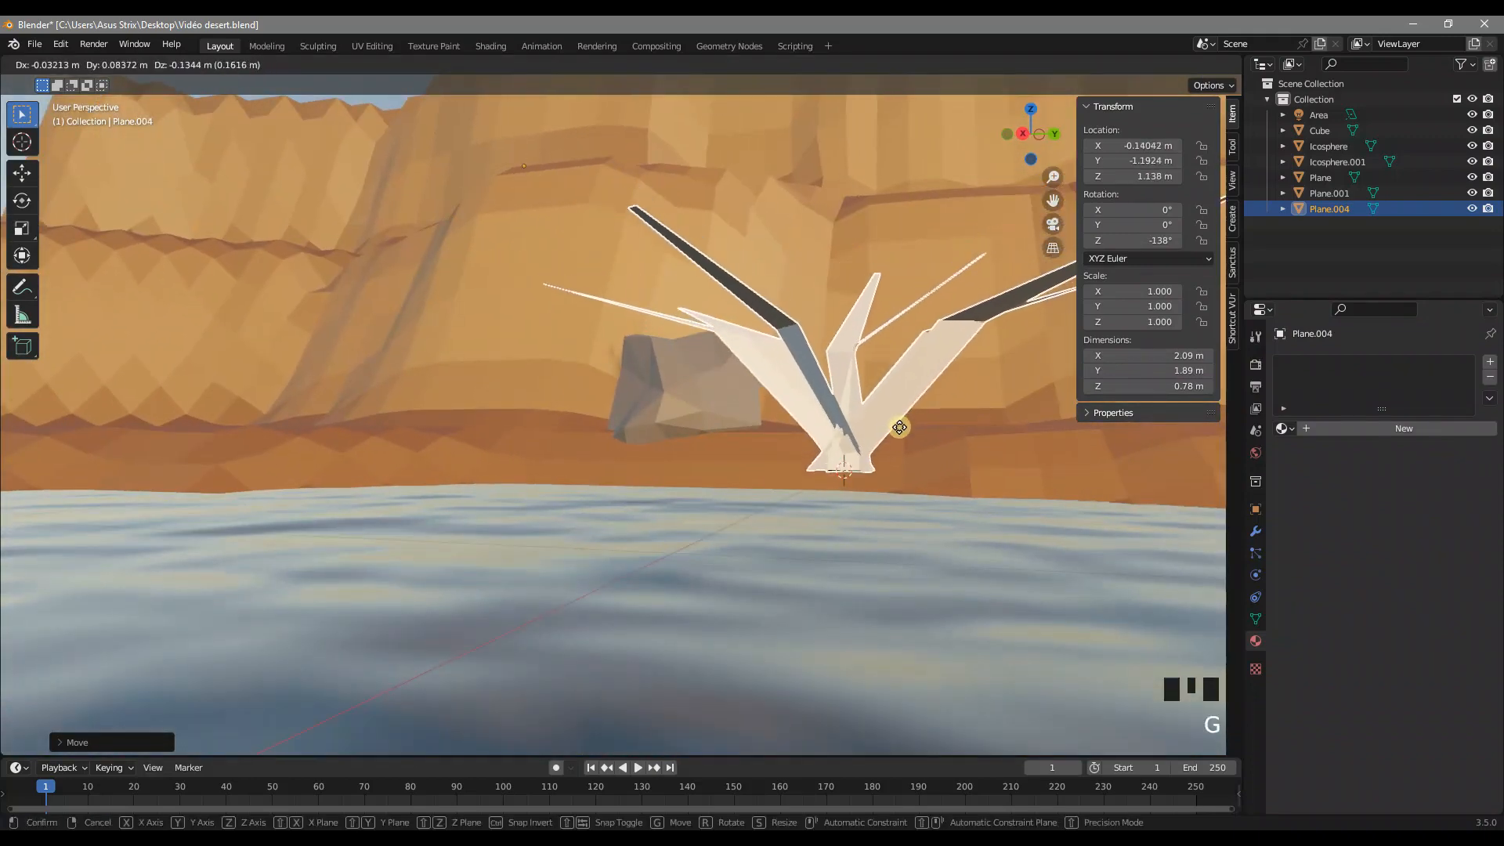
left_click(848, 480)
middle_click_drag(848, 481, 661, 491)
key("g")
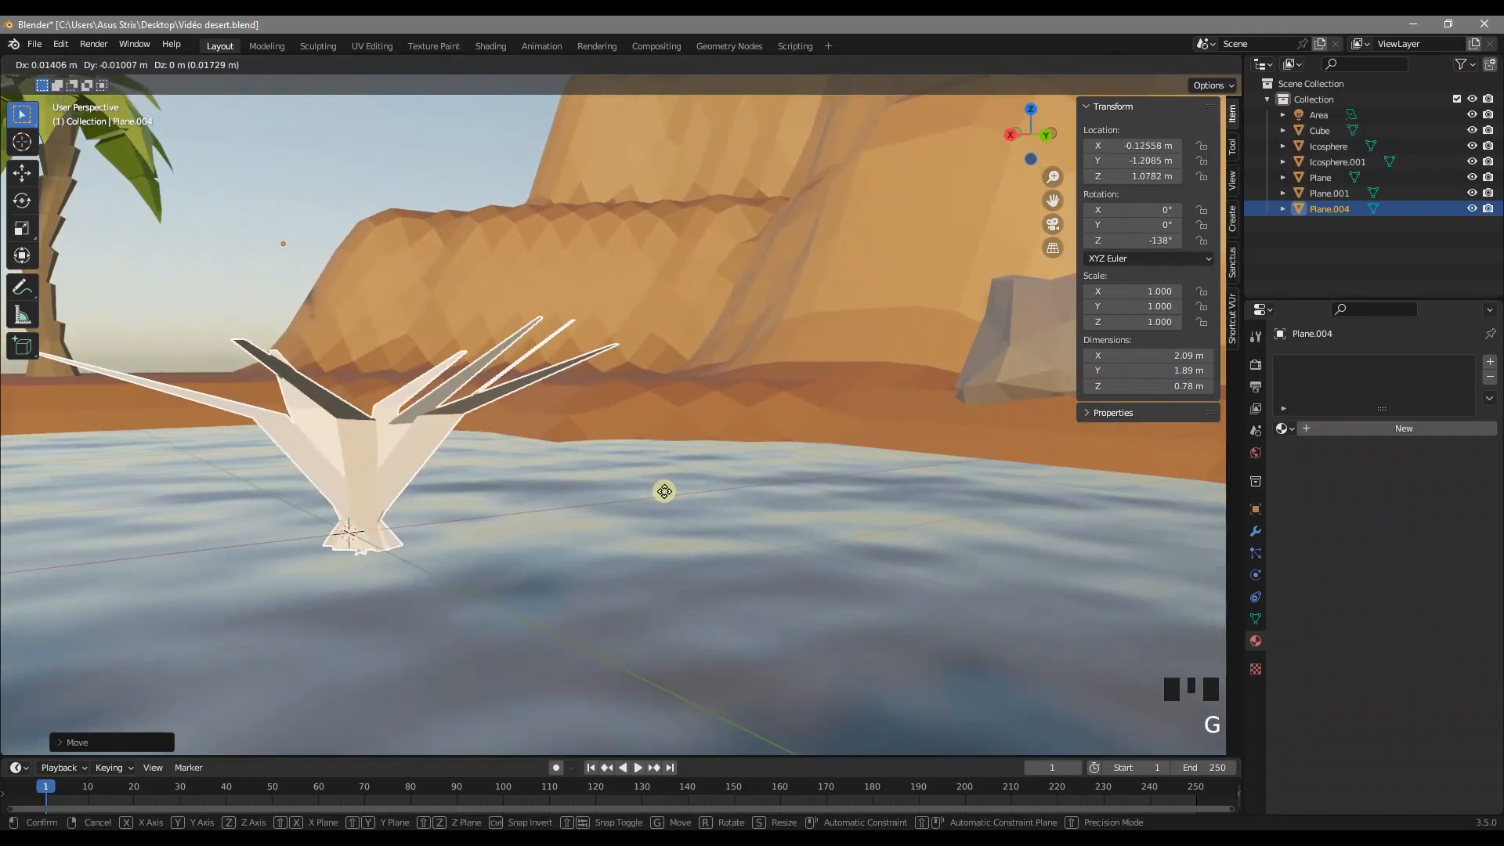
left_click(635, 492)
Step: Set the tuft's origin to the 3D cursor
left_click(229, 63)
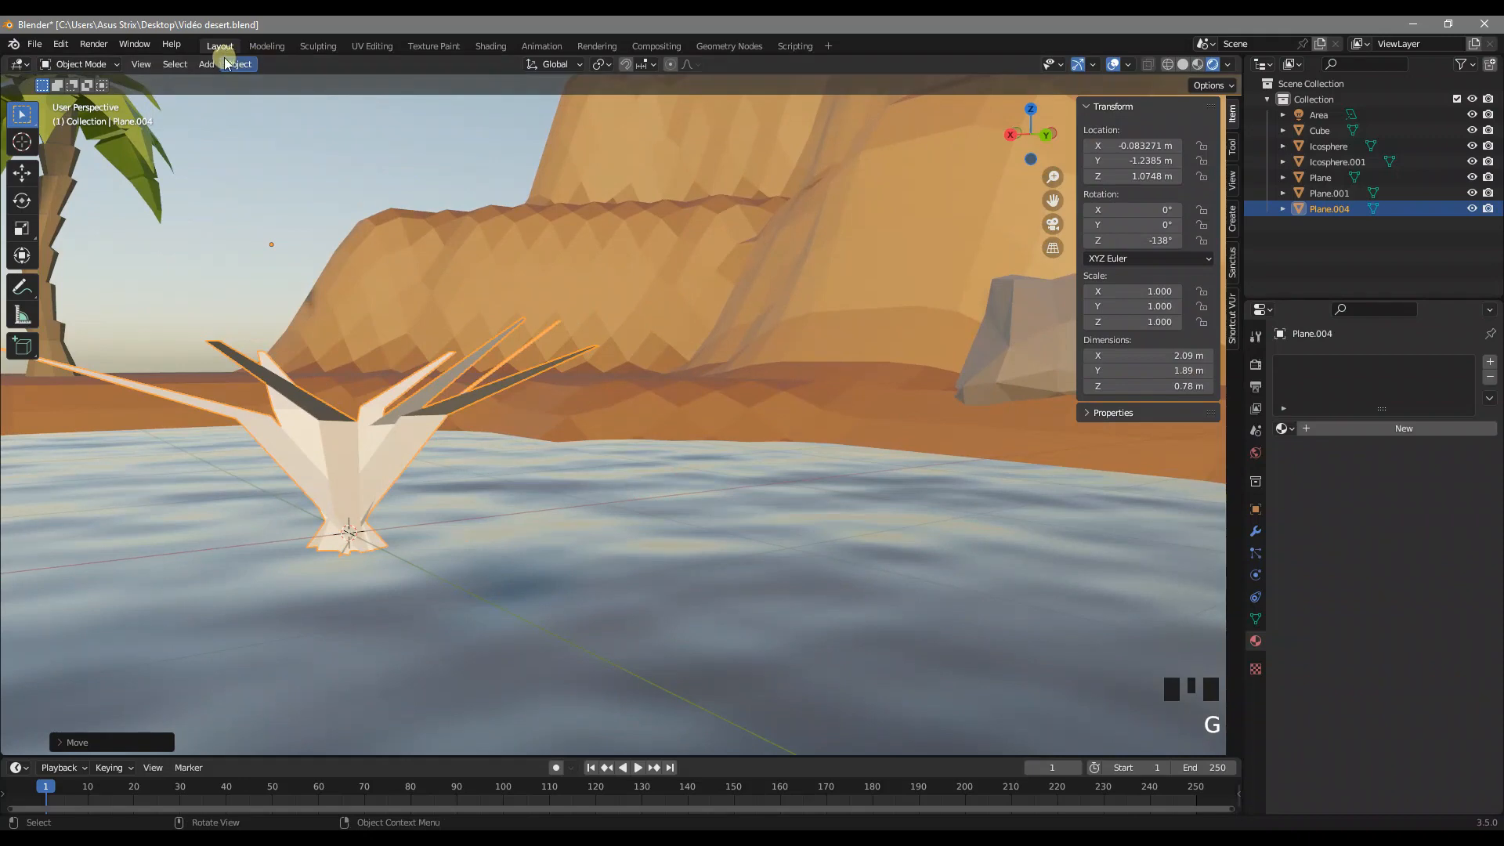
mouse_move(270, 88)
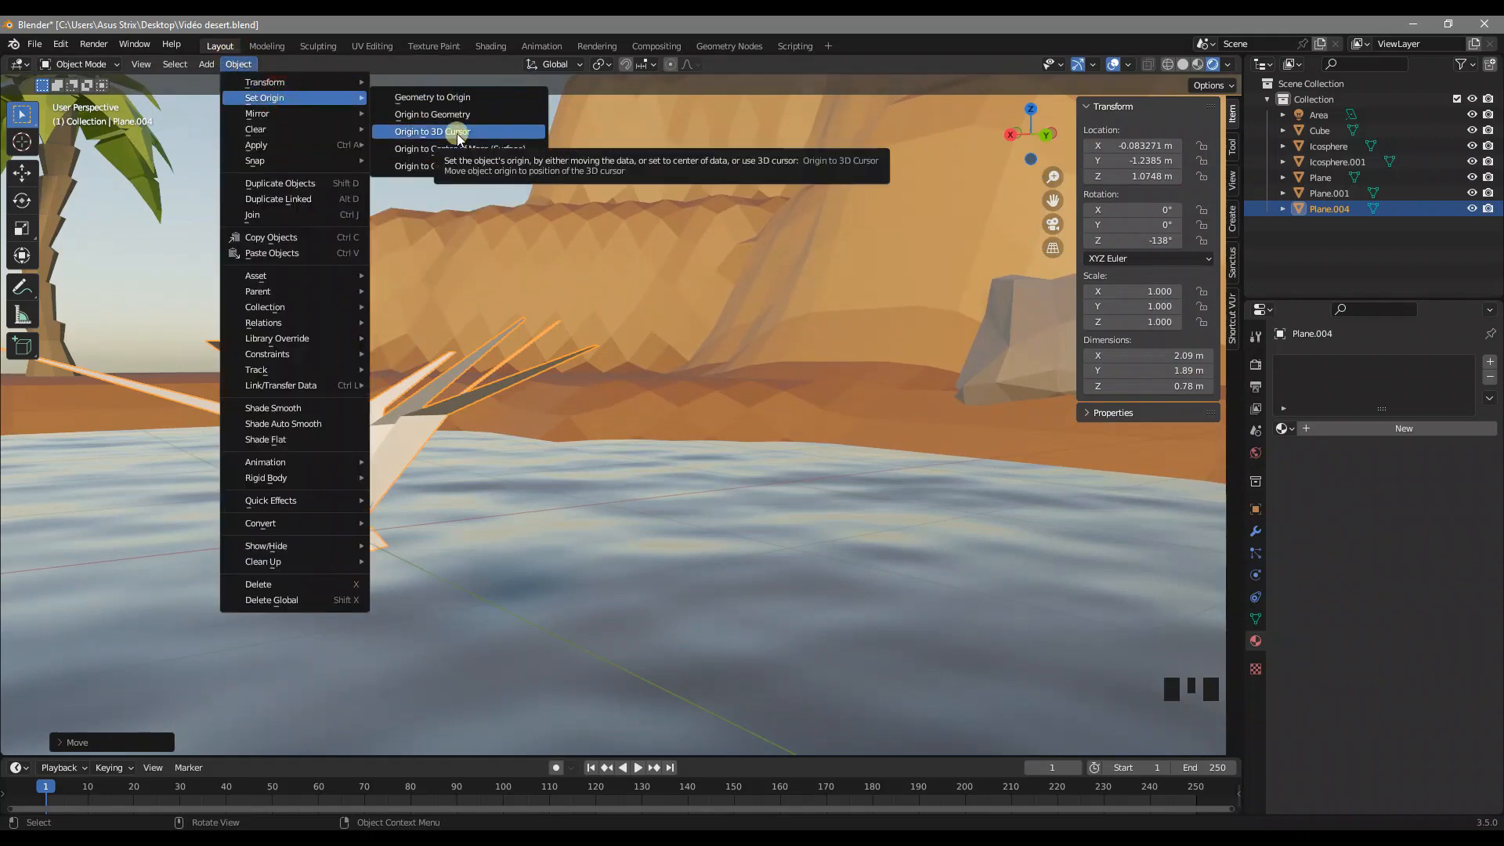
left_click(458, 133)
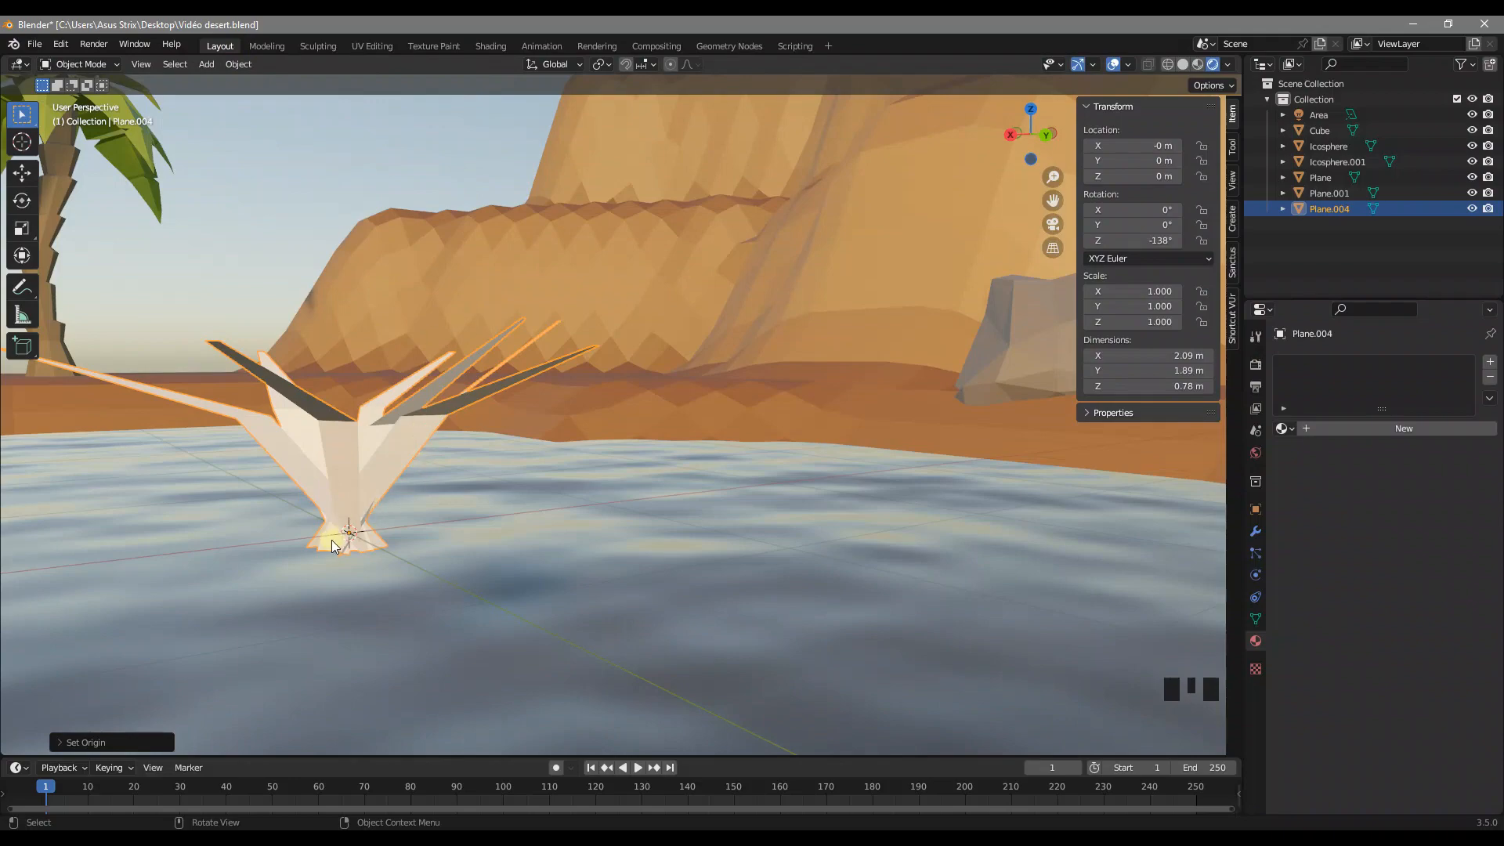
Step: Apply the tuft's rotation and scale
scroll(352, 532, "down", 5)
middle_click_drag(376, 561, 873, 482)
scroll(775, 472, "down", 6)
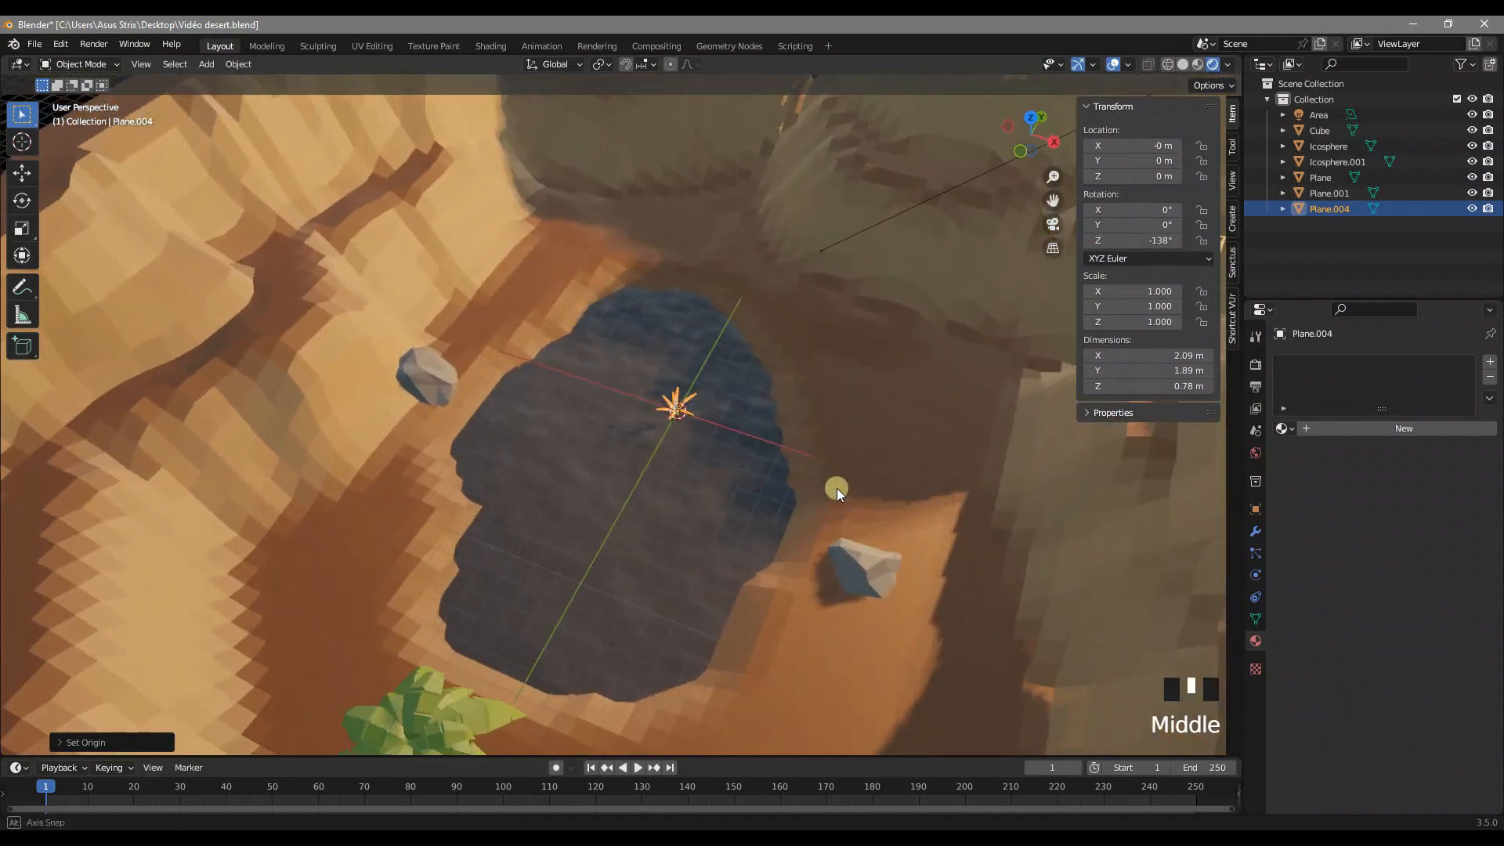
scroll(732, 393, "up", 4)
middle_click_drag(730, 420, 674, 439, "shift")
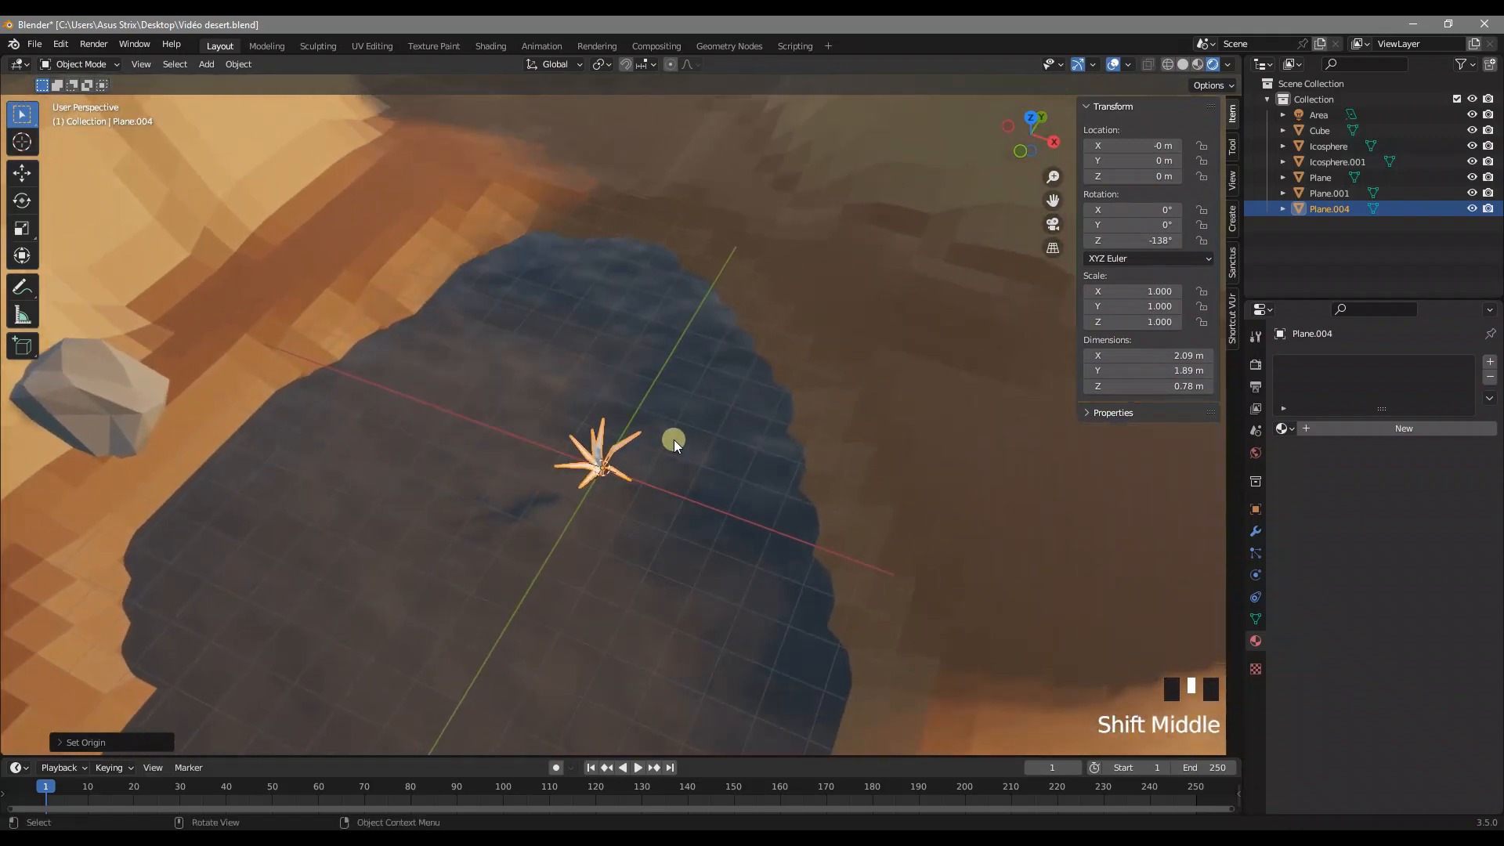
key("ctrl+a")
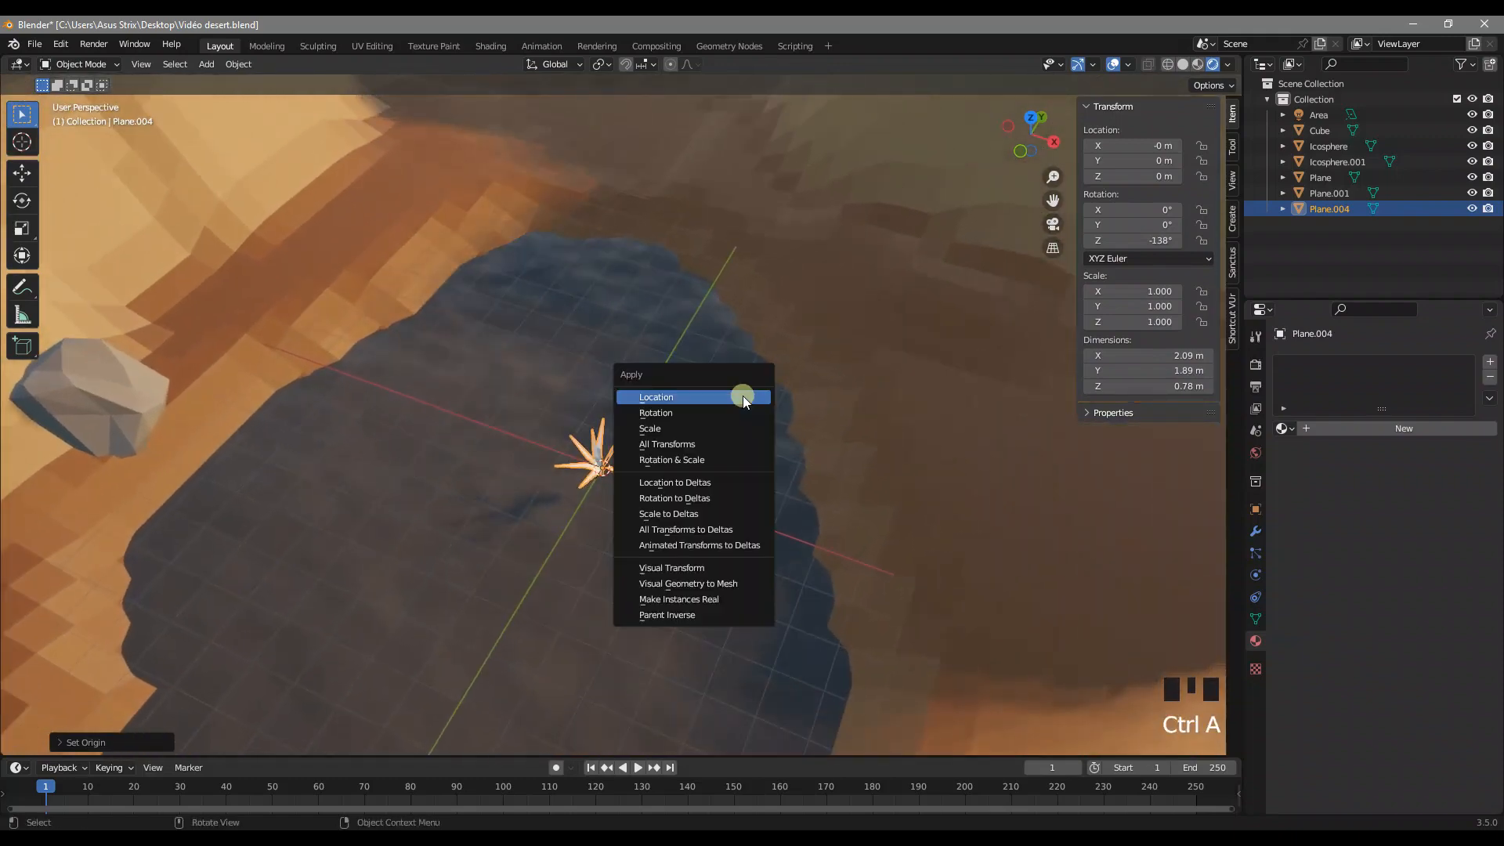
left_click(669, 460)
Step: Move the tuft out of the pool onto the bank on the positive X side, beside the rock
scroll(671, 470, "down", 2)
middle_click_drag(665, 457, 731, 482)
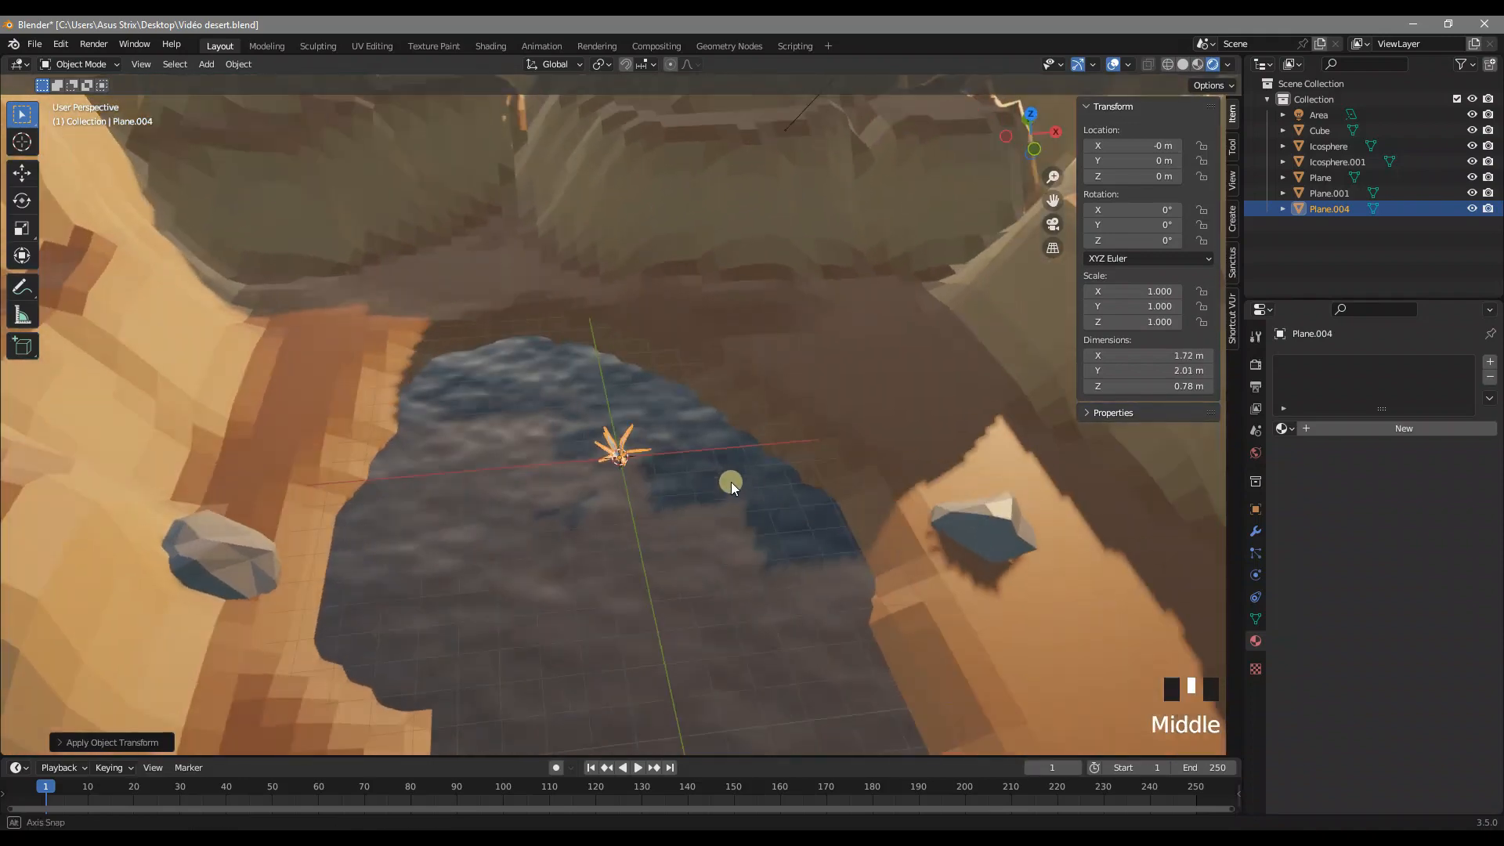
key("g")
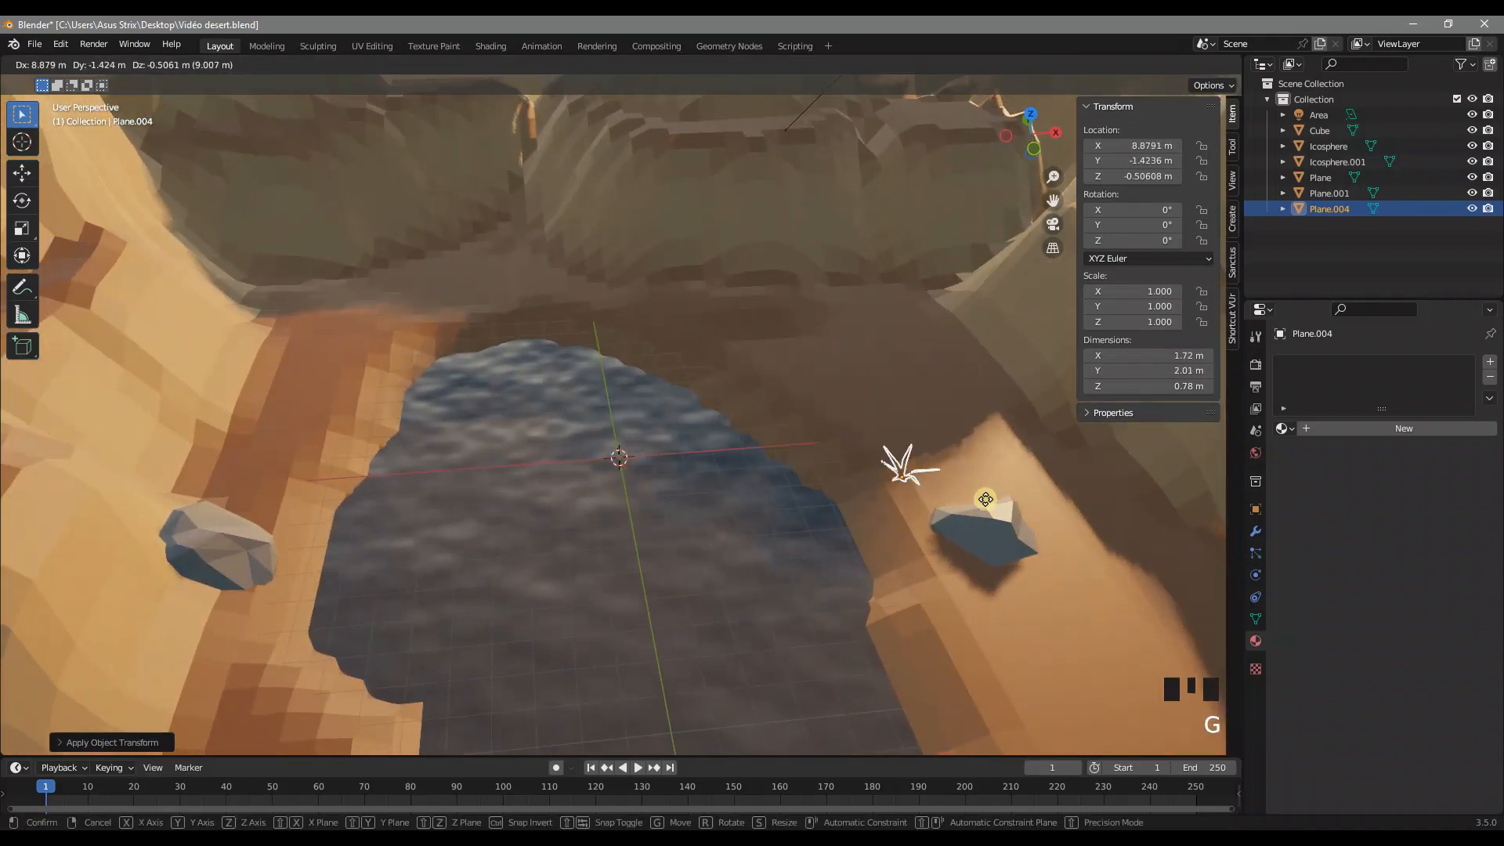
right_click(912, 484)
middle_click_drag(810, 473, 581, 433, "shift")
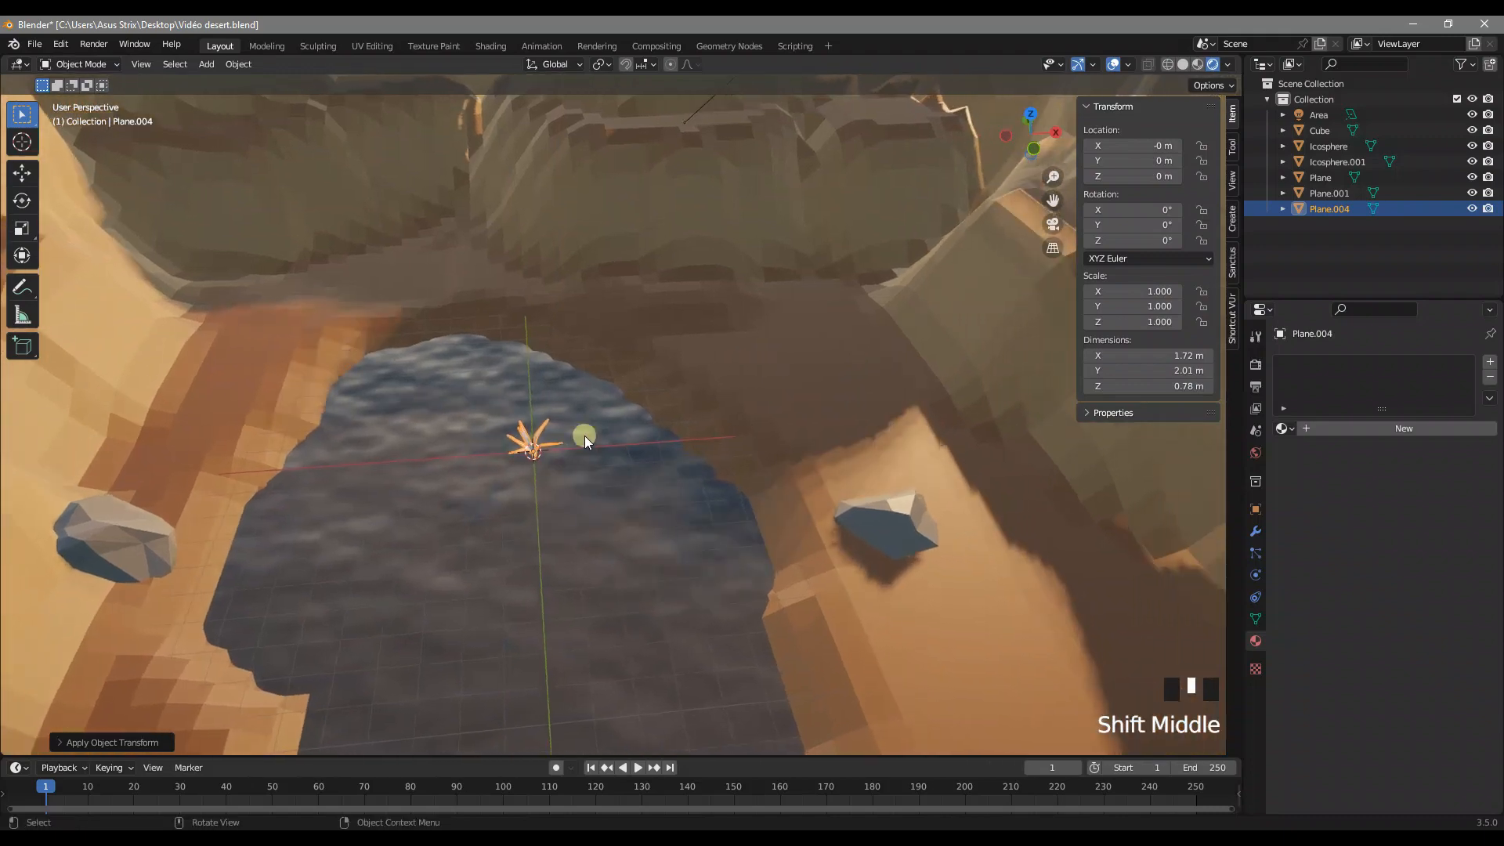
key("g")
left_click(818, 468)
Step: Nudge the tuft up and slightly back on the bank, to a Z location of about 0.06 m
scroll(621, 494, "up", 3)
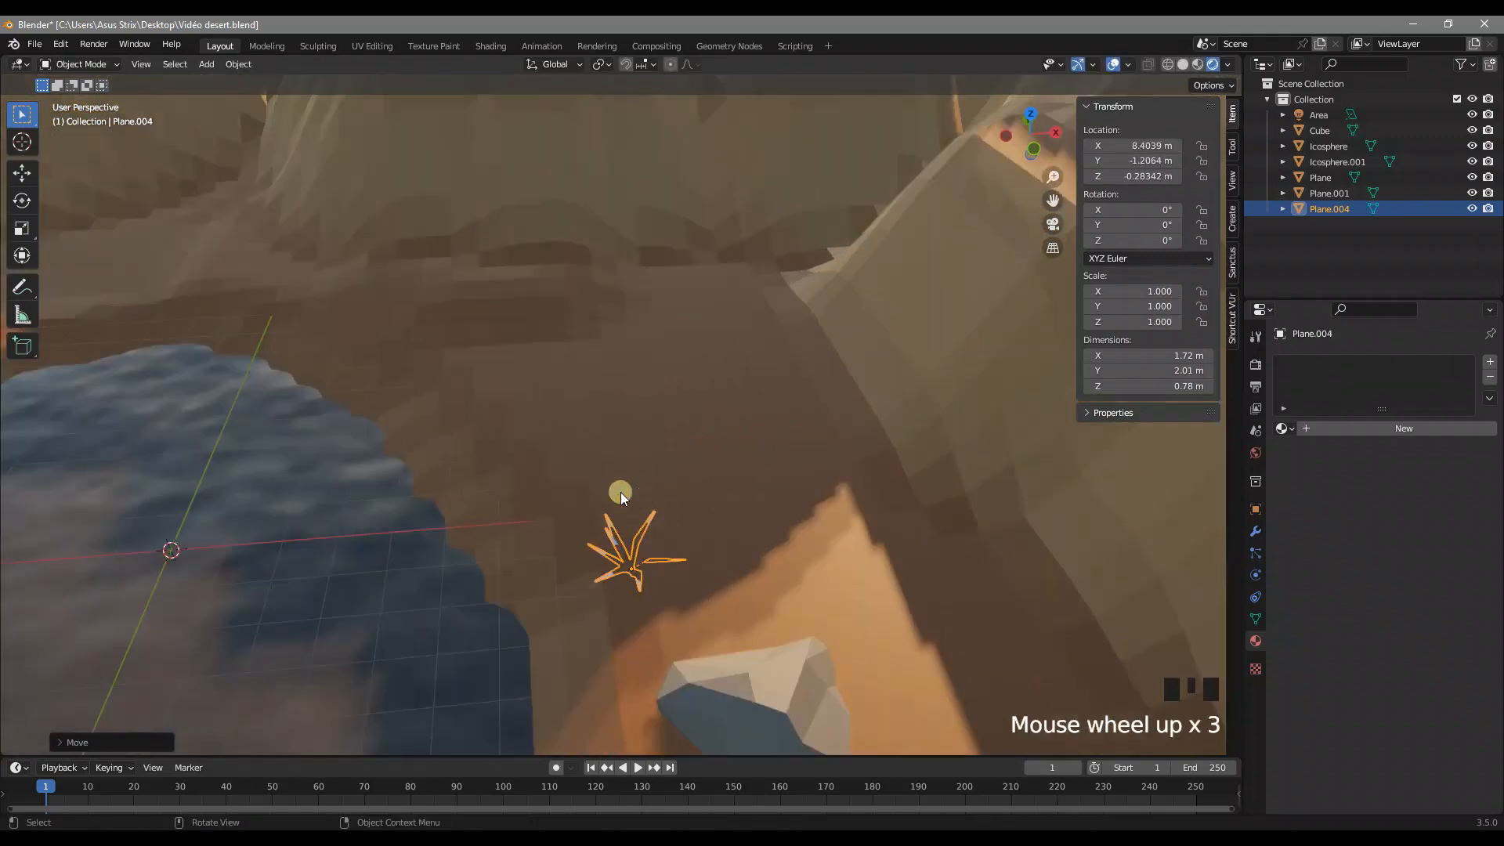
middle_click_drag(621, 494, 712, 460, "shift")
key("g")
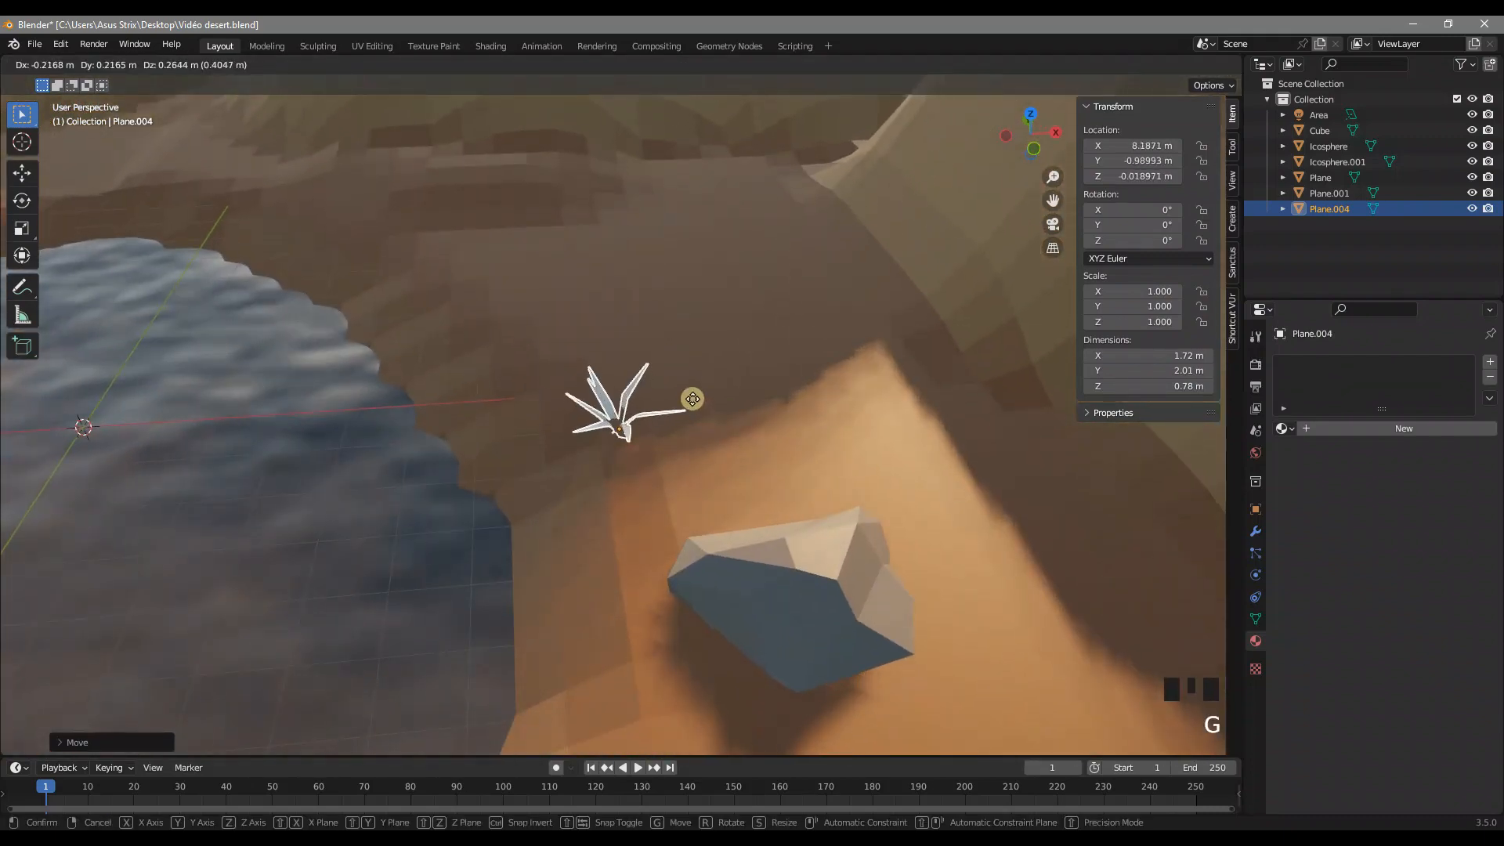
left_click(688, 393)
scroll(686, 412, "down", 3)
middle_click_drag(681, 426, 675, 460)
middle_click_drag(1114, 533, 609, 384)
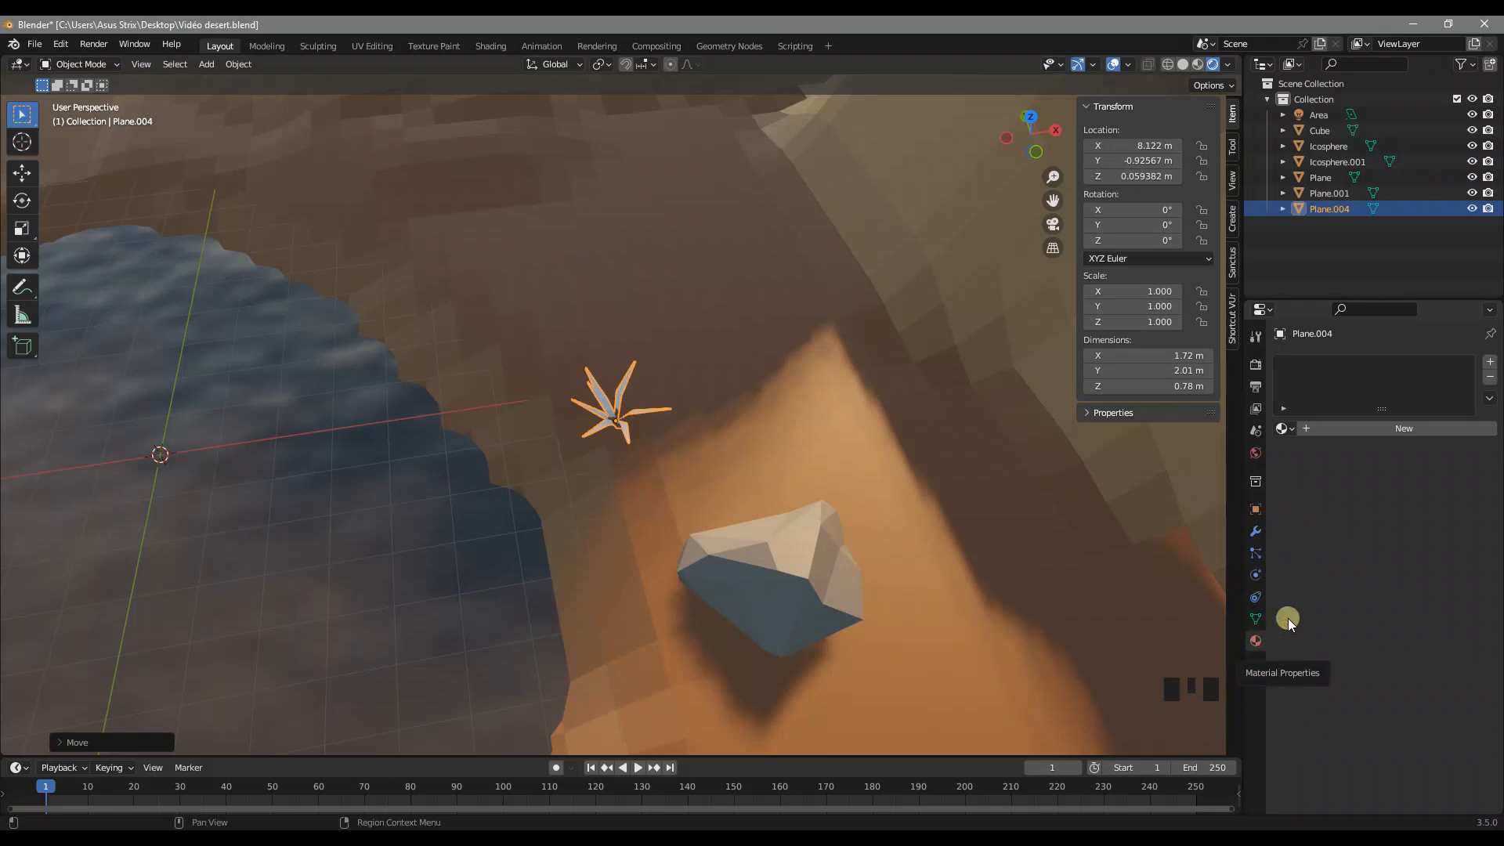
Step: Give the tuft a new material with a dark olive-green base color: hue 0.217, saturation 0.493, value 0.196
left_click(1399, 428)
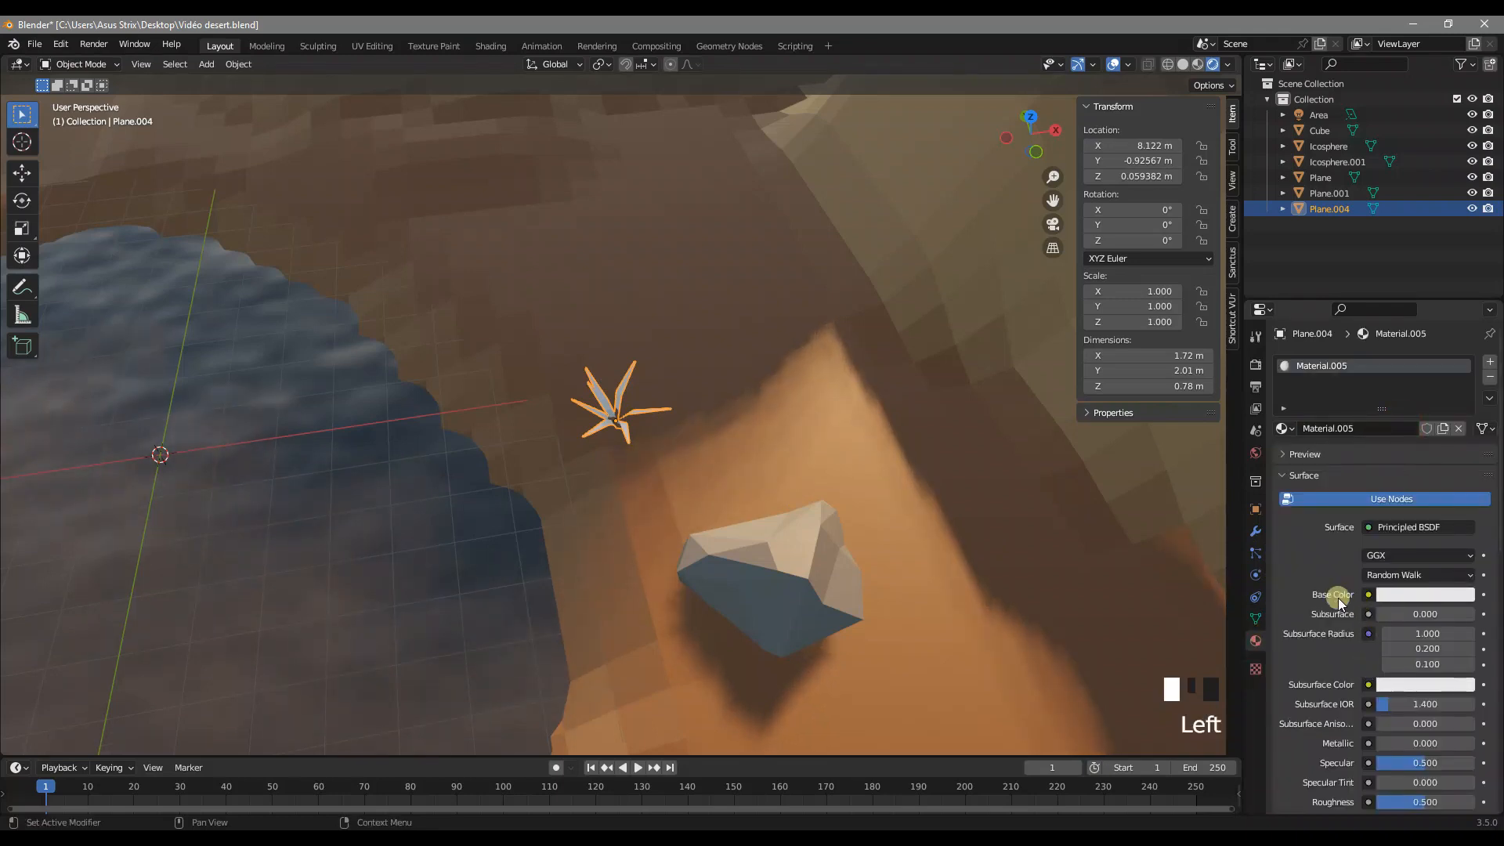
left_click(1435, 596)
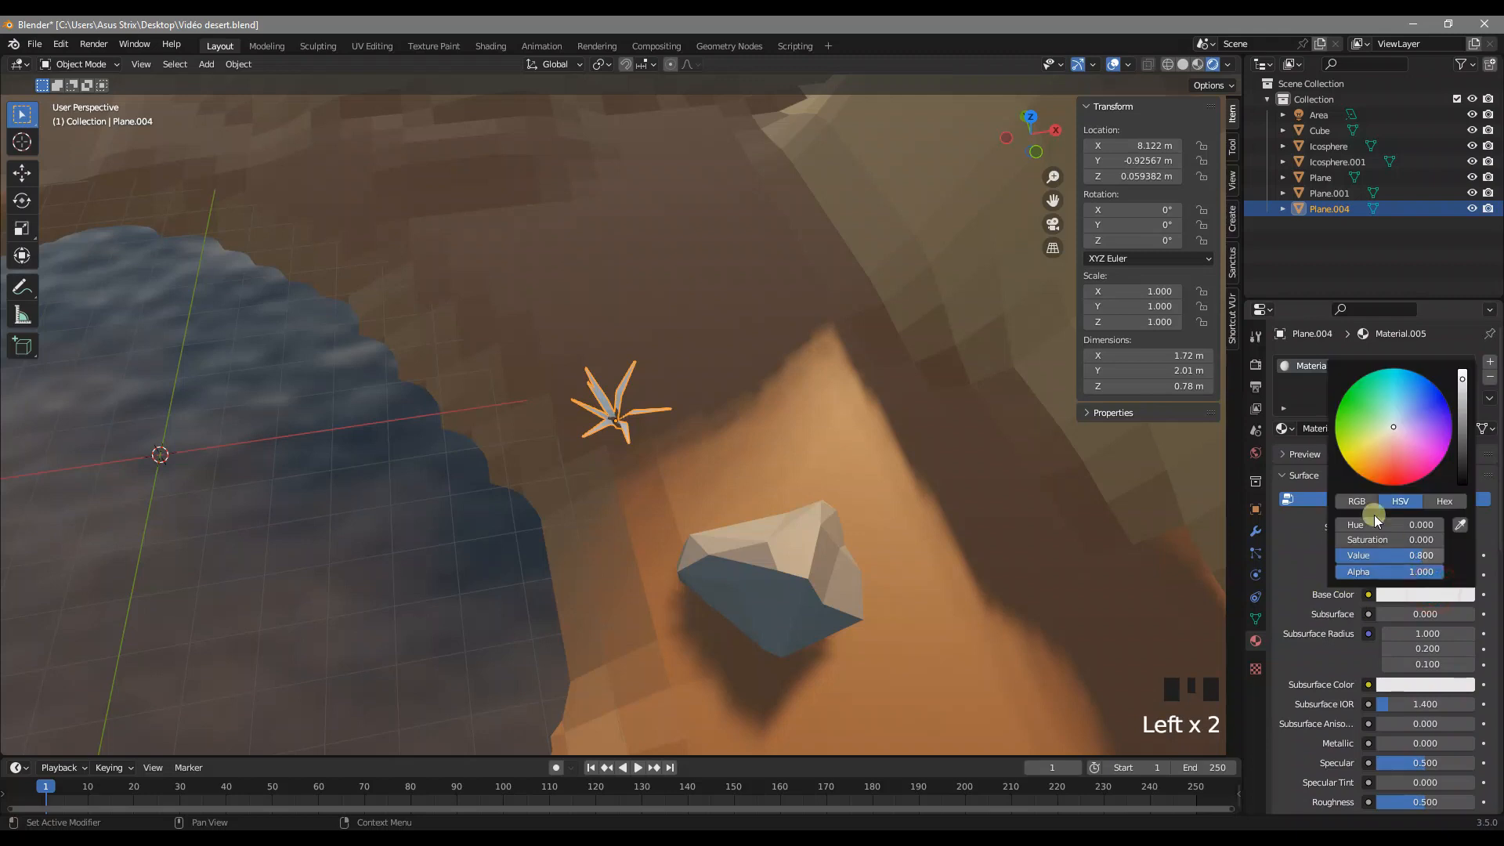
left_click(1377, 430)
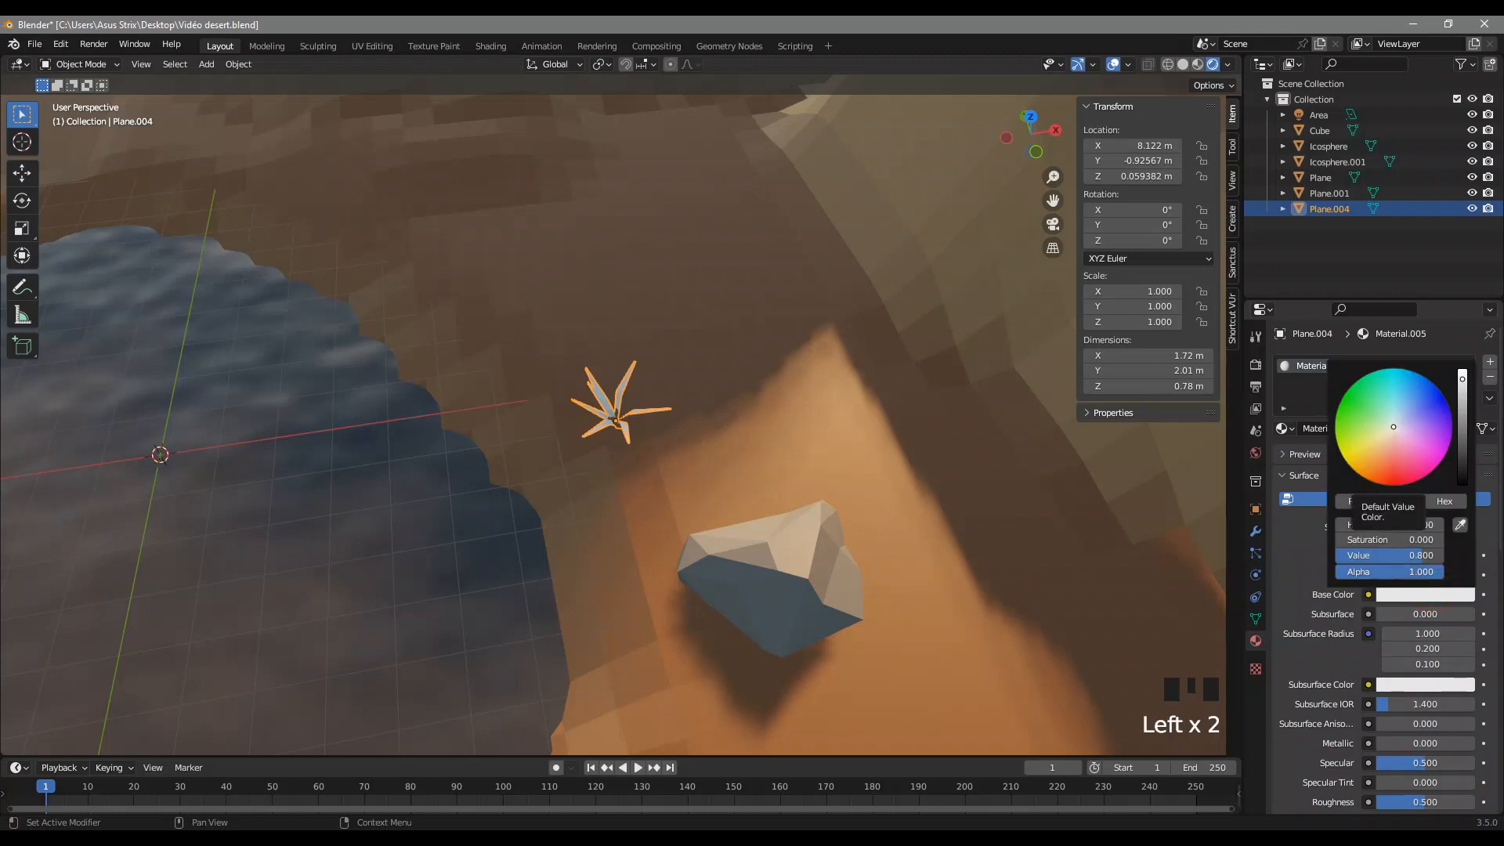
left_click_drag(1379, 430, 1377, 430)
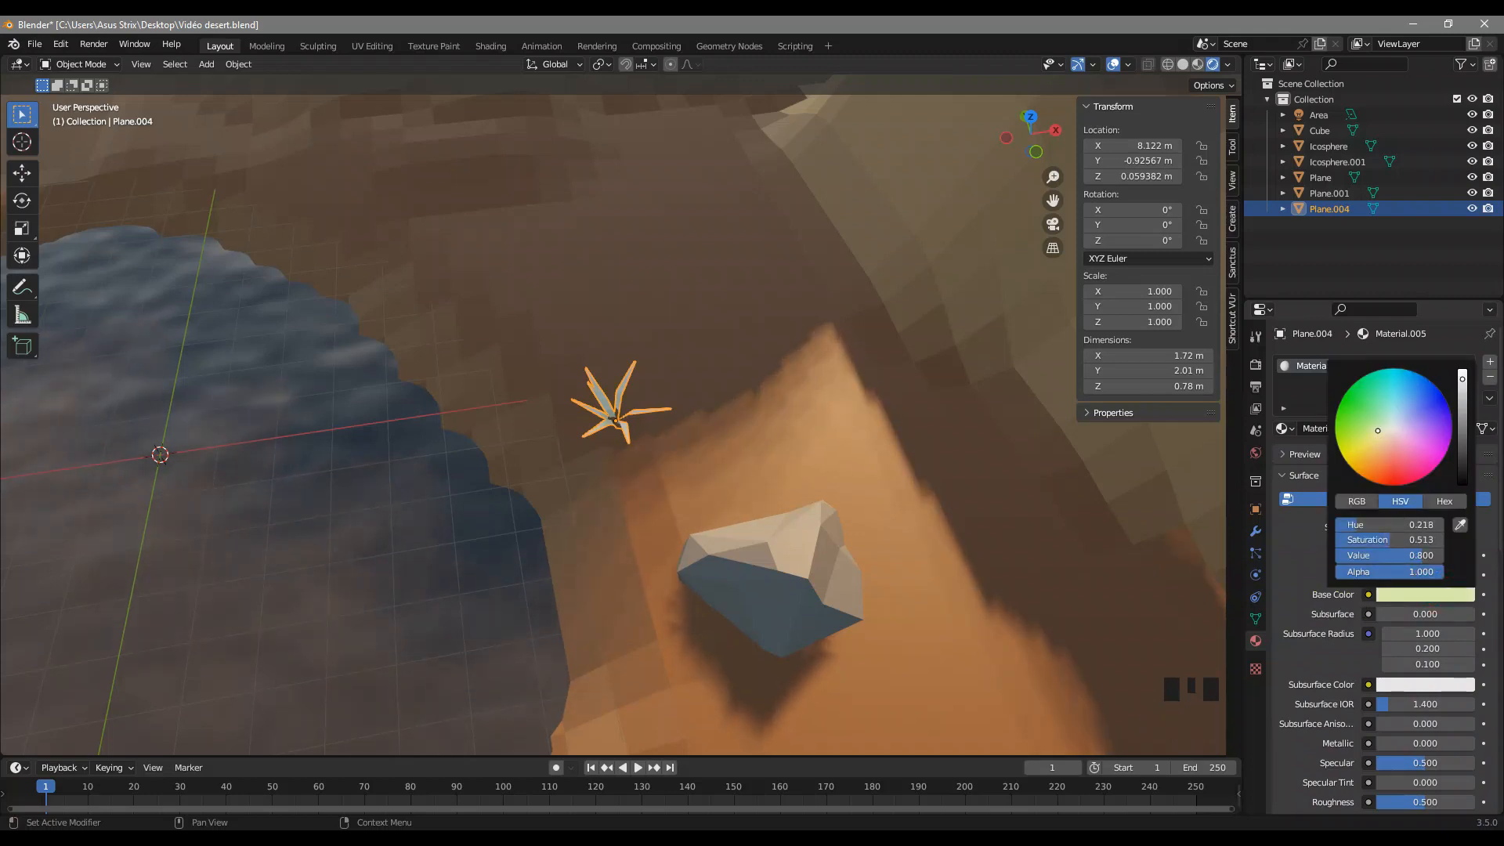
left_click_drag(1474, 407, 1463, 439)
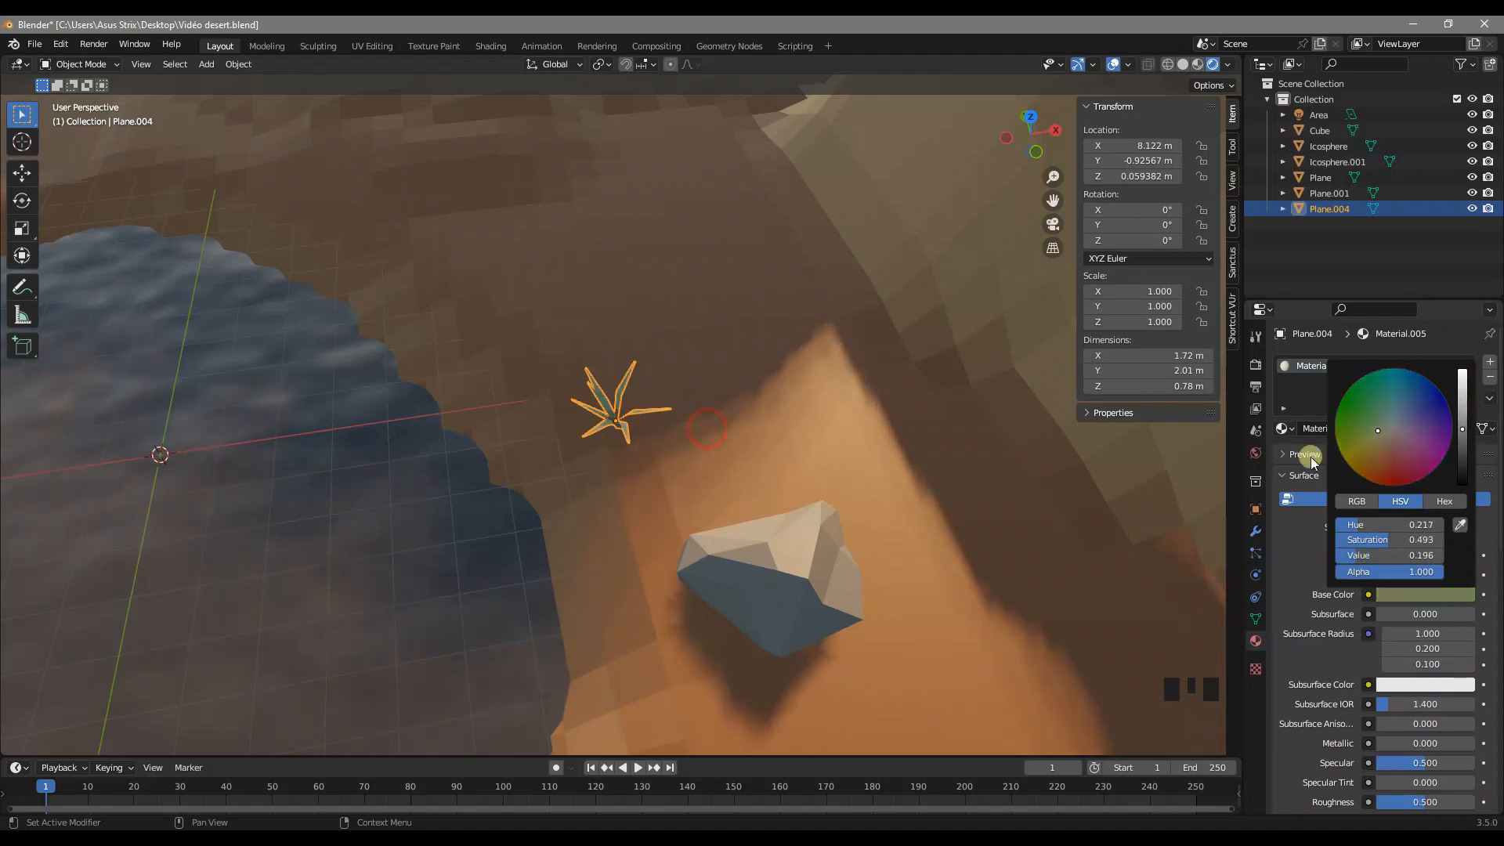
Step: Raise the tuft along the Z axis to about 0.15 m above the bank
scroll(619, 429, "up", 4)
middle_click_drag(618, 429, 715, 439)
scroll(689, 409, "up", 3)
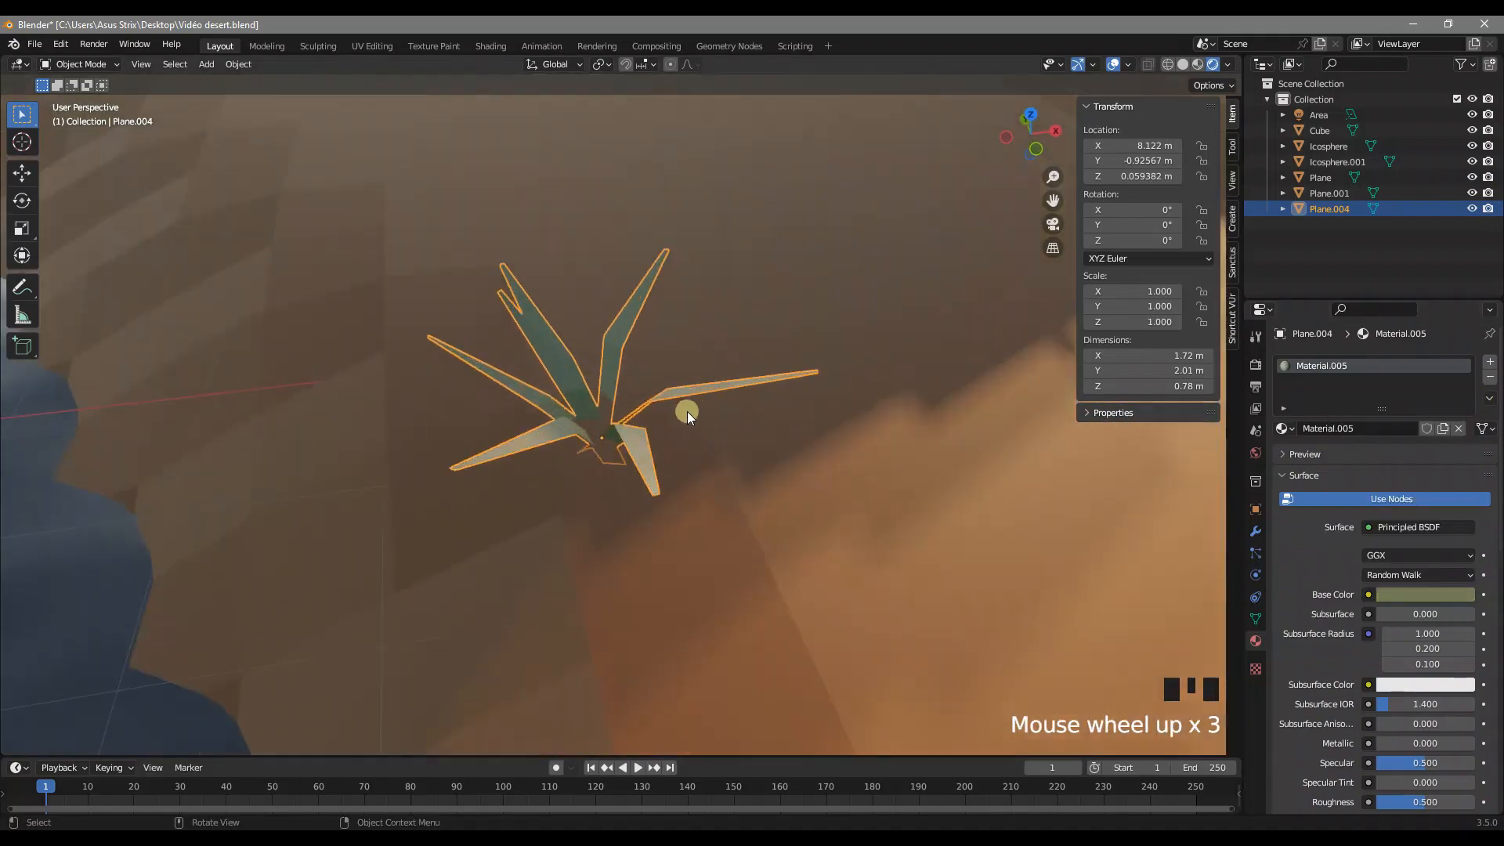
key("g")
key("z")
left_click(749, 397)
middle_click_drag(711, 403, 760, 406)
scroll(748, 384, "down", 5)
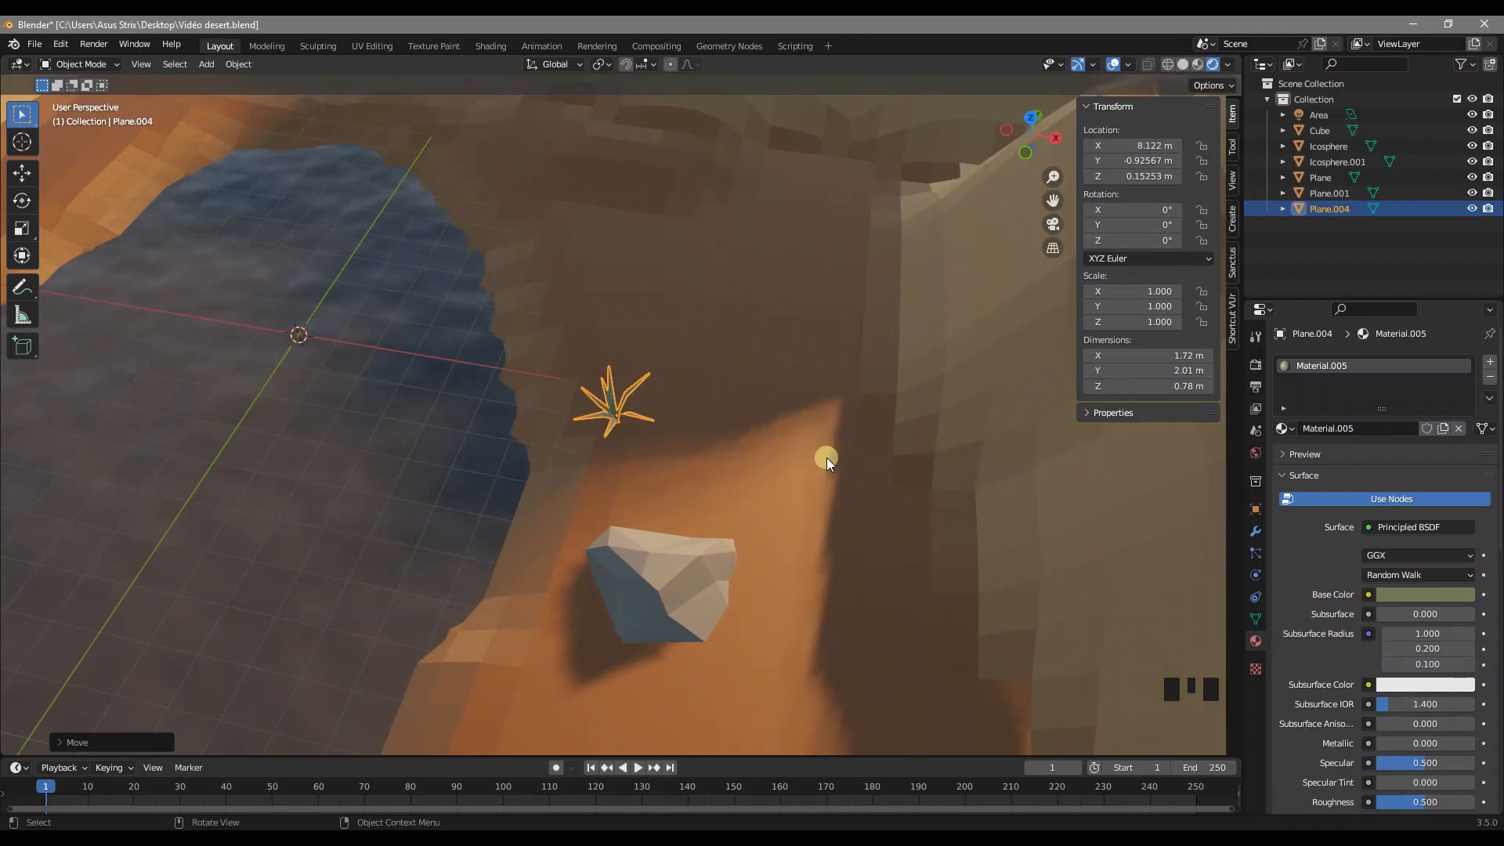
Step: Add a particle system to the desert terrain and set its type to Hair
scroll(647, 293, "down", 3)
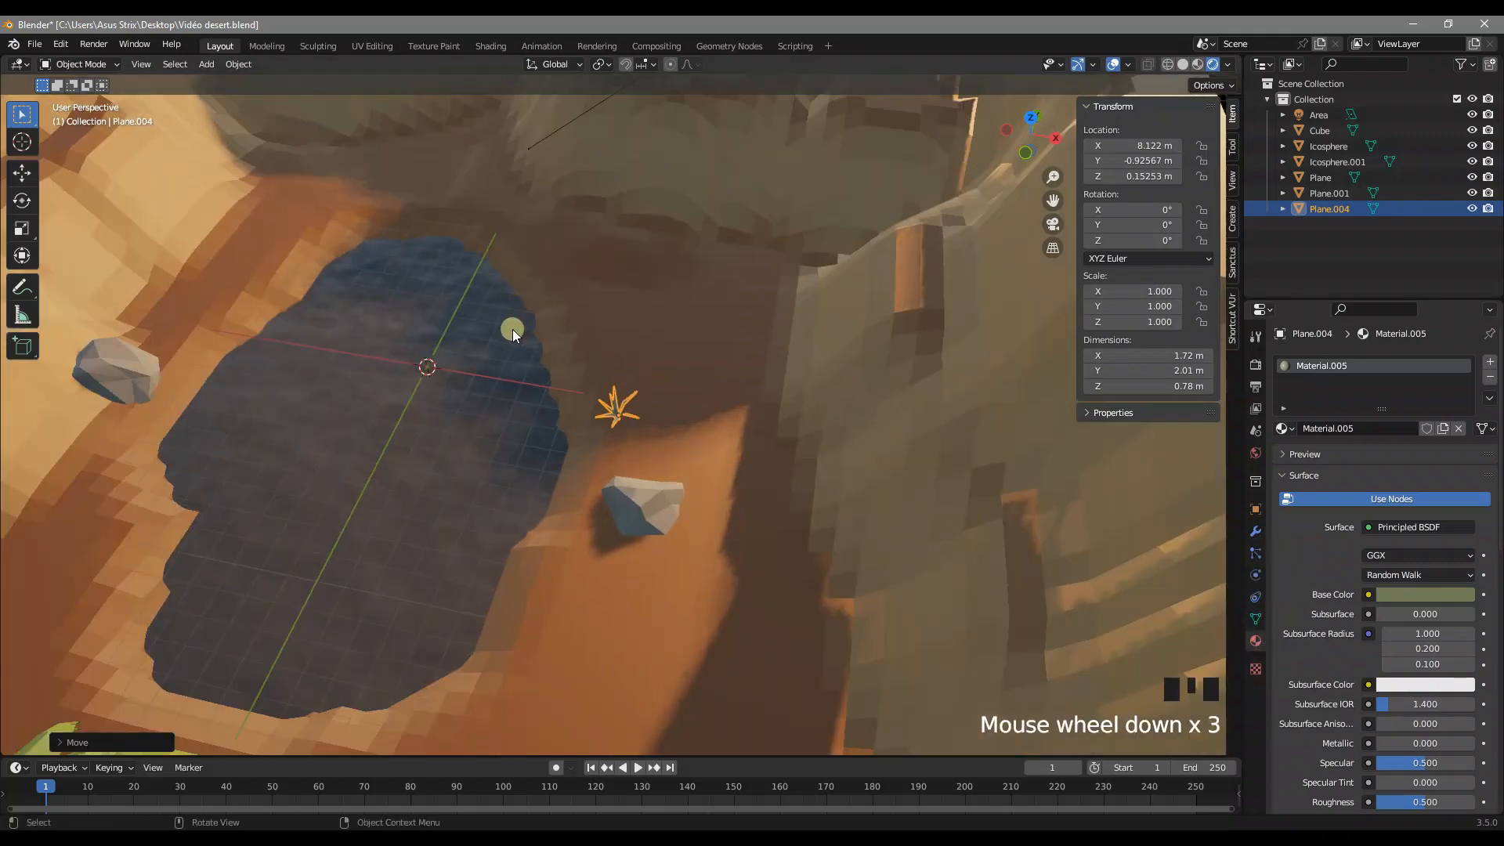
scroll(513, 329, "down", 4)
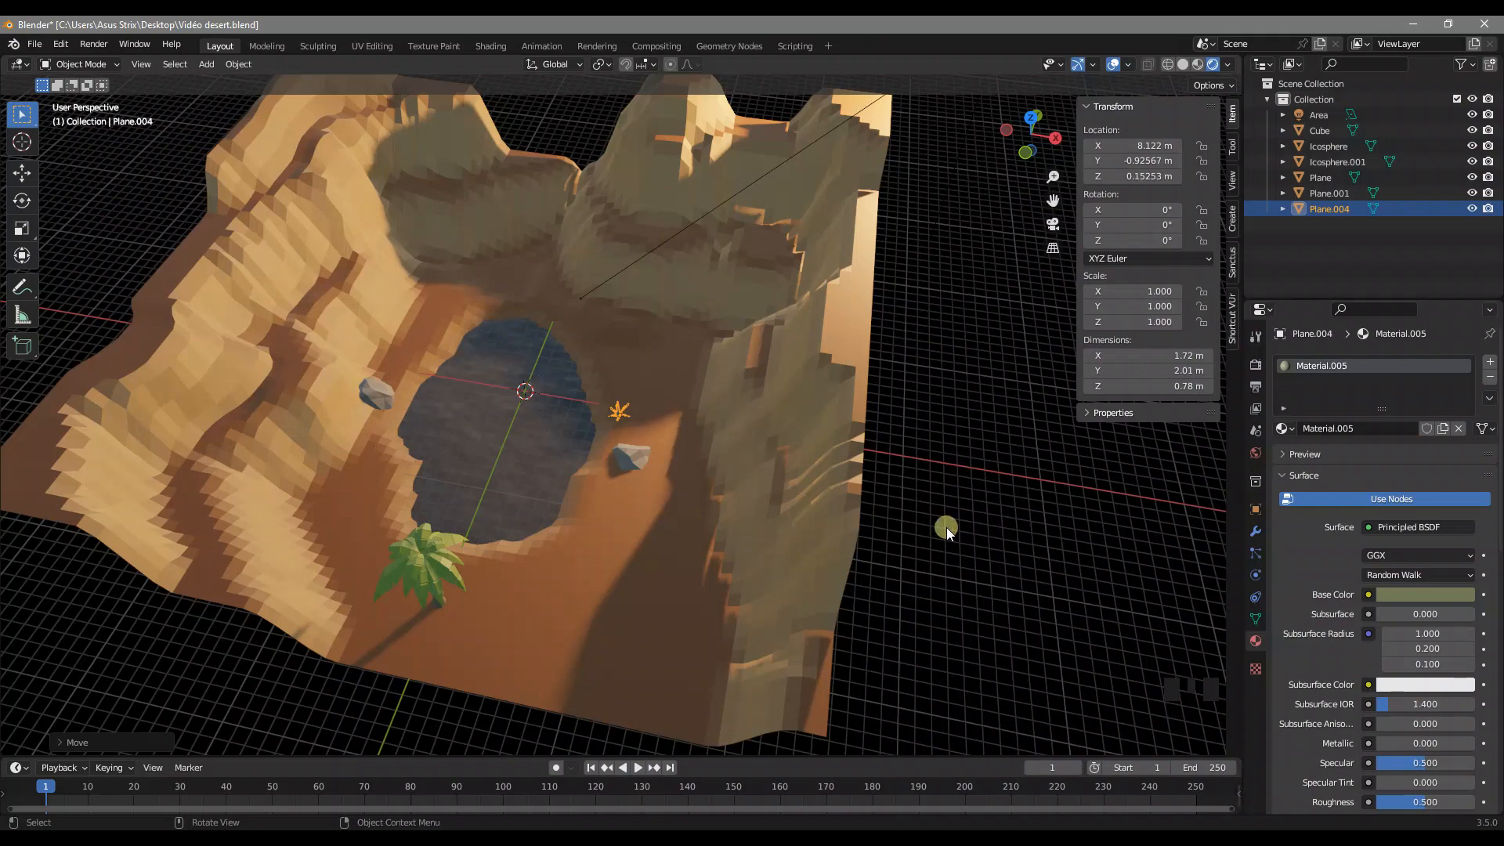
left_click(684, 314)
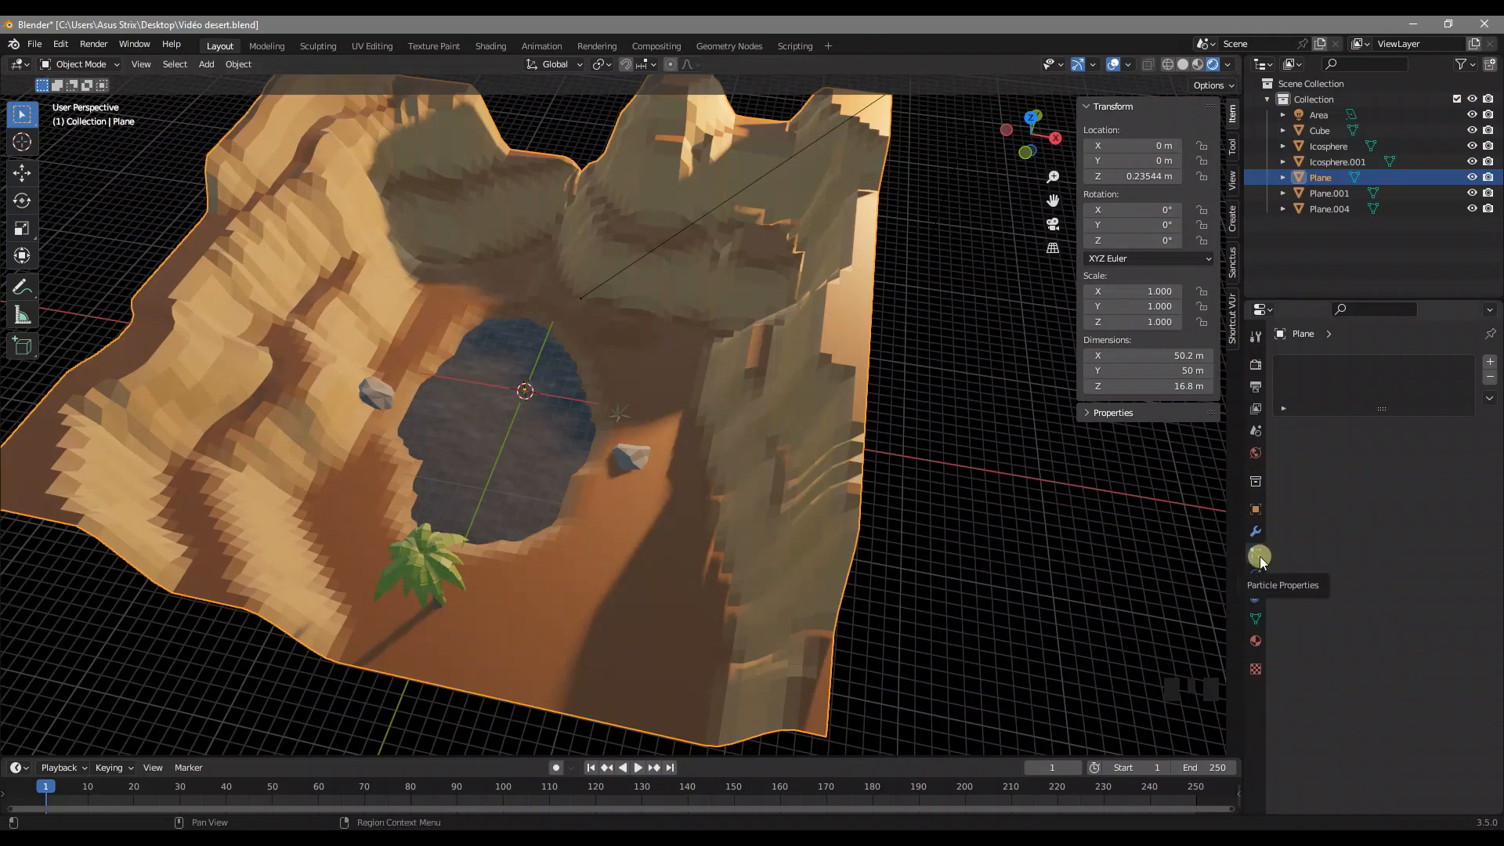
left_click(1490, 364)
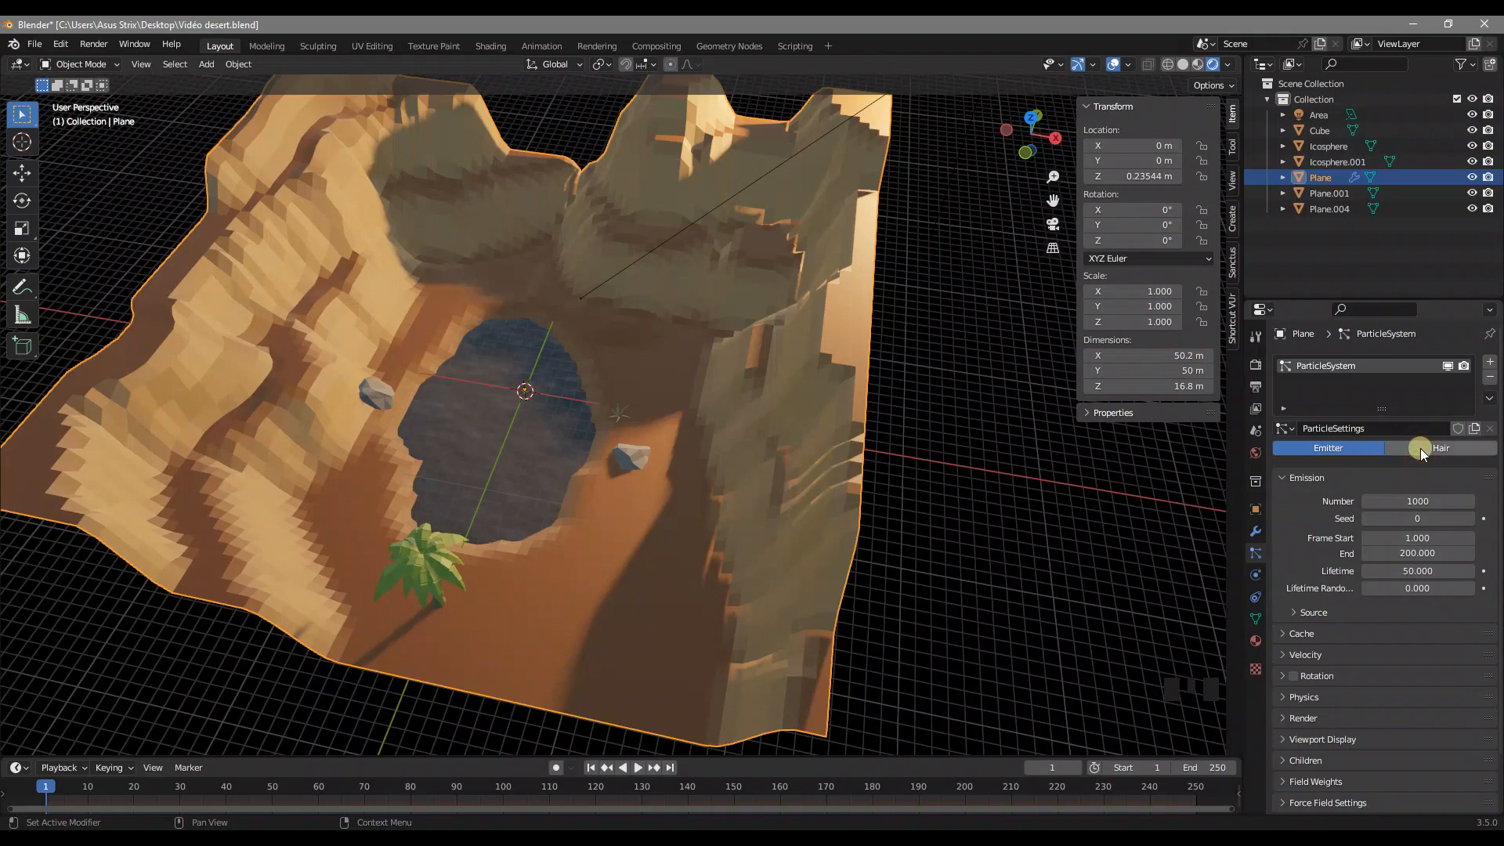
left_click(1398, 447)
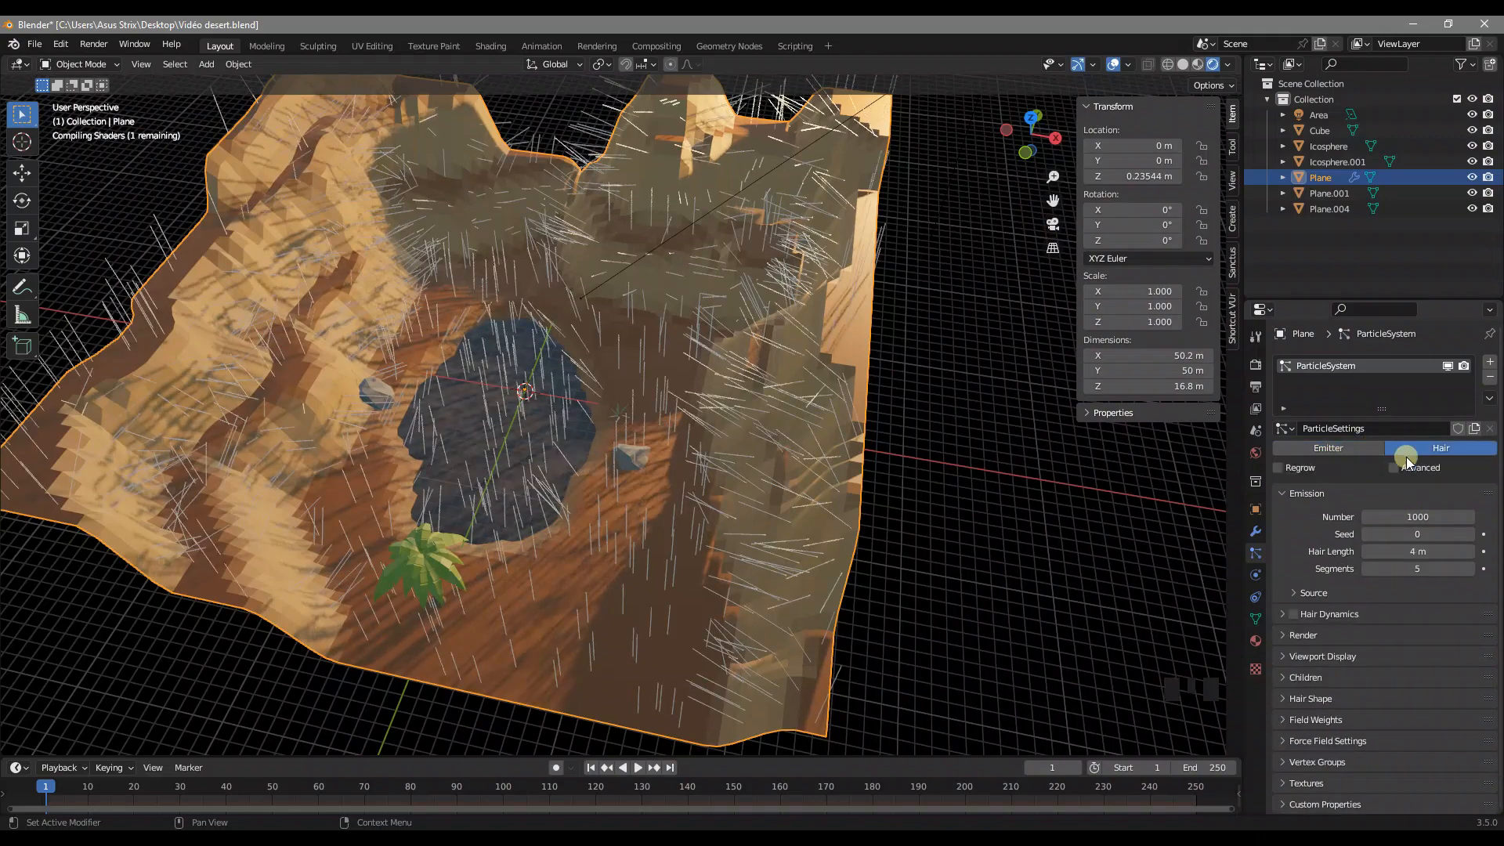
middle_click_drag(1004, 492, 852, 467)
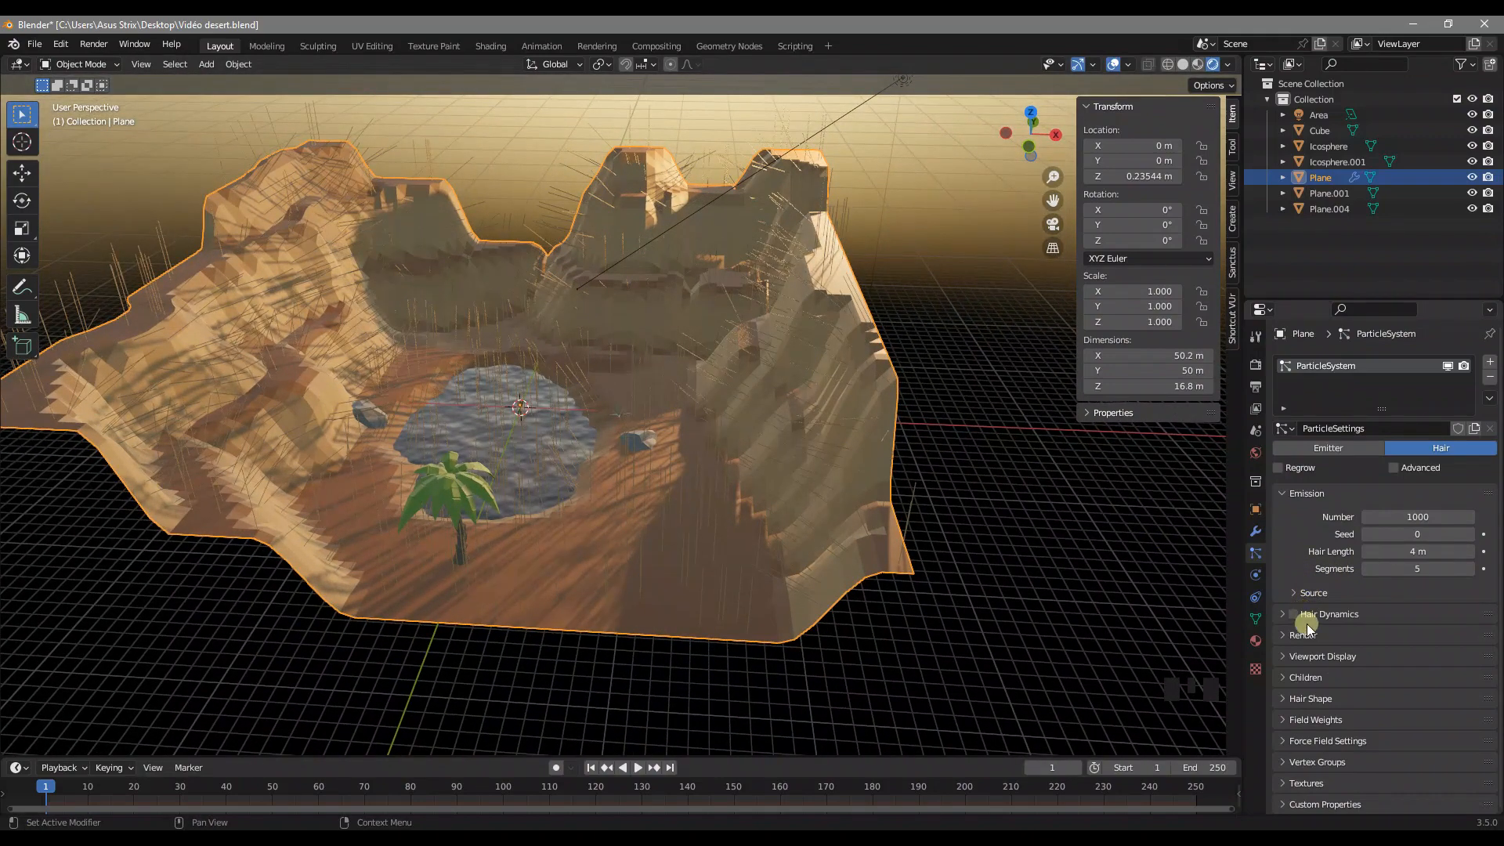
Step: Render the terrain's hair particles as an object, using the tuft Plane.004 as the instance object
scroll(1301, 699, "down", 4)
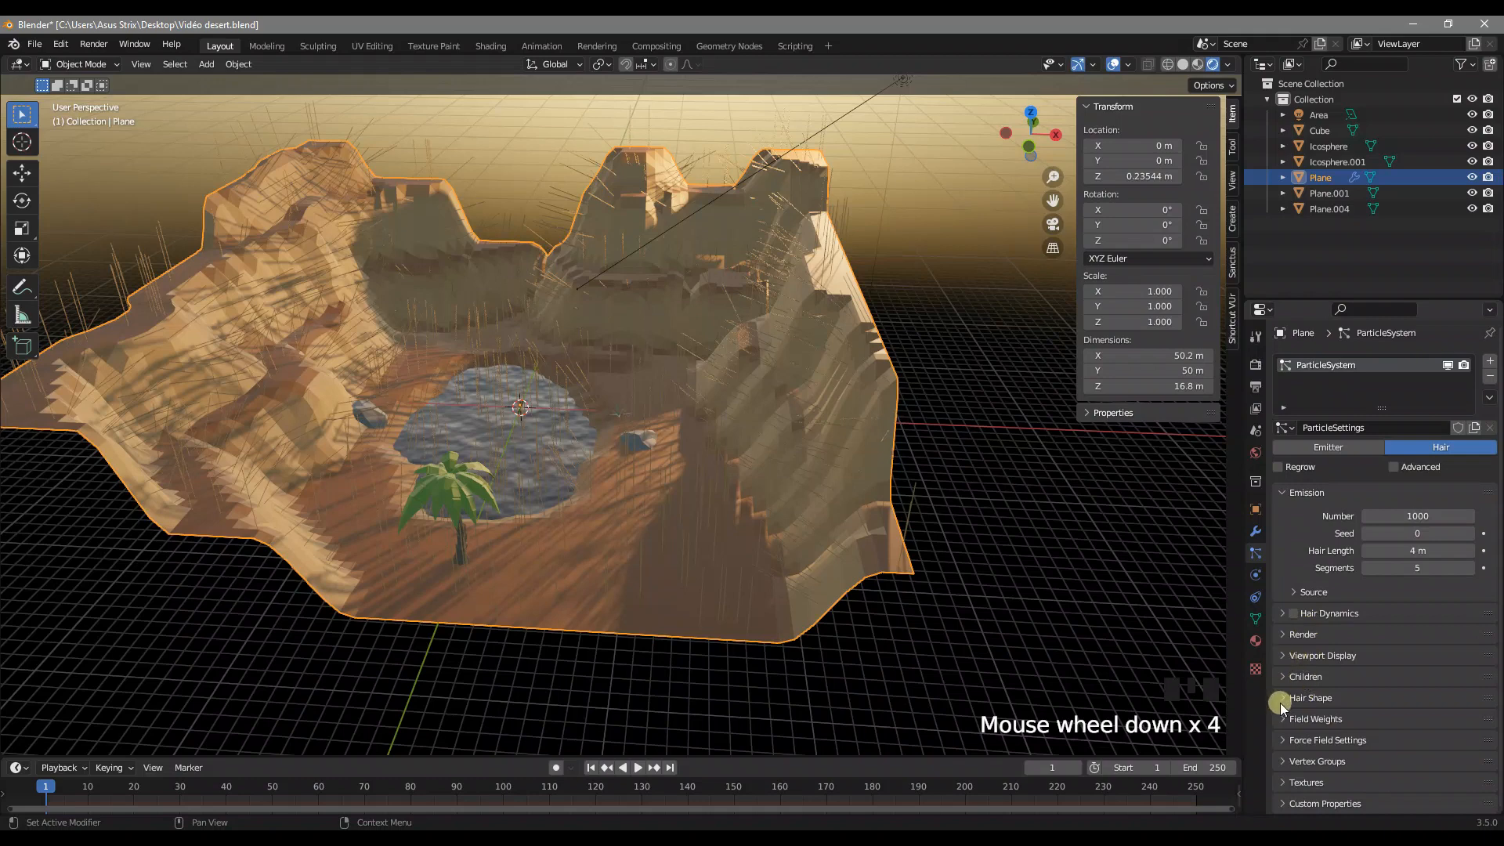
left_click(1280, 640)
scroll(1318, 658, "down", 6)
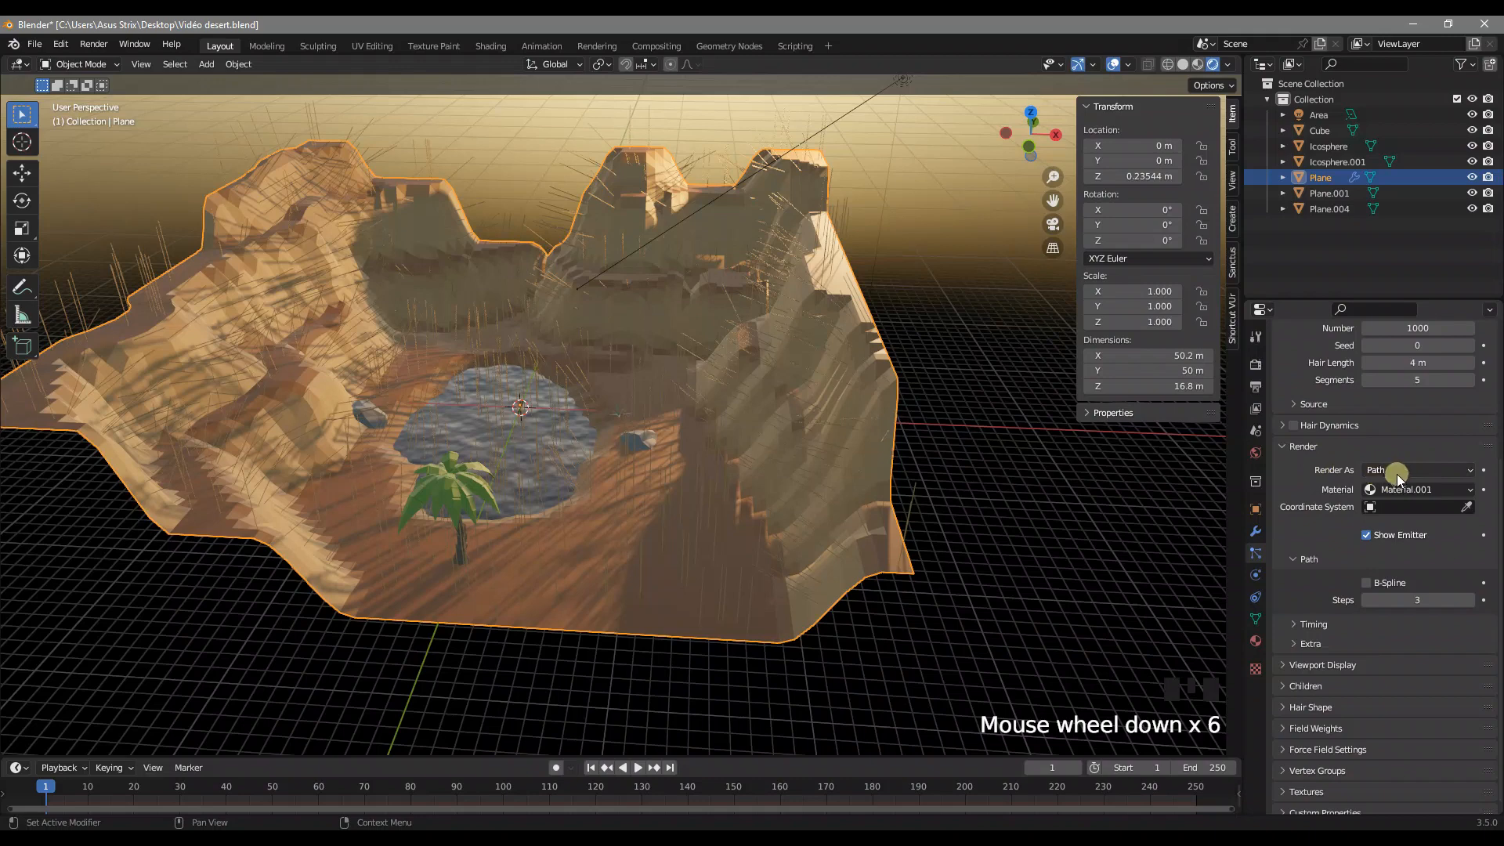
left_click(1395, 470)
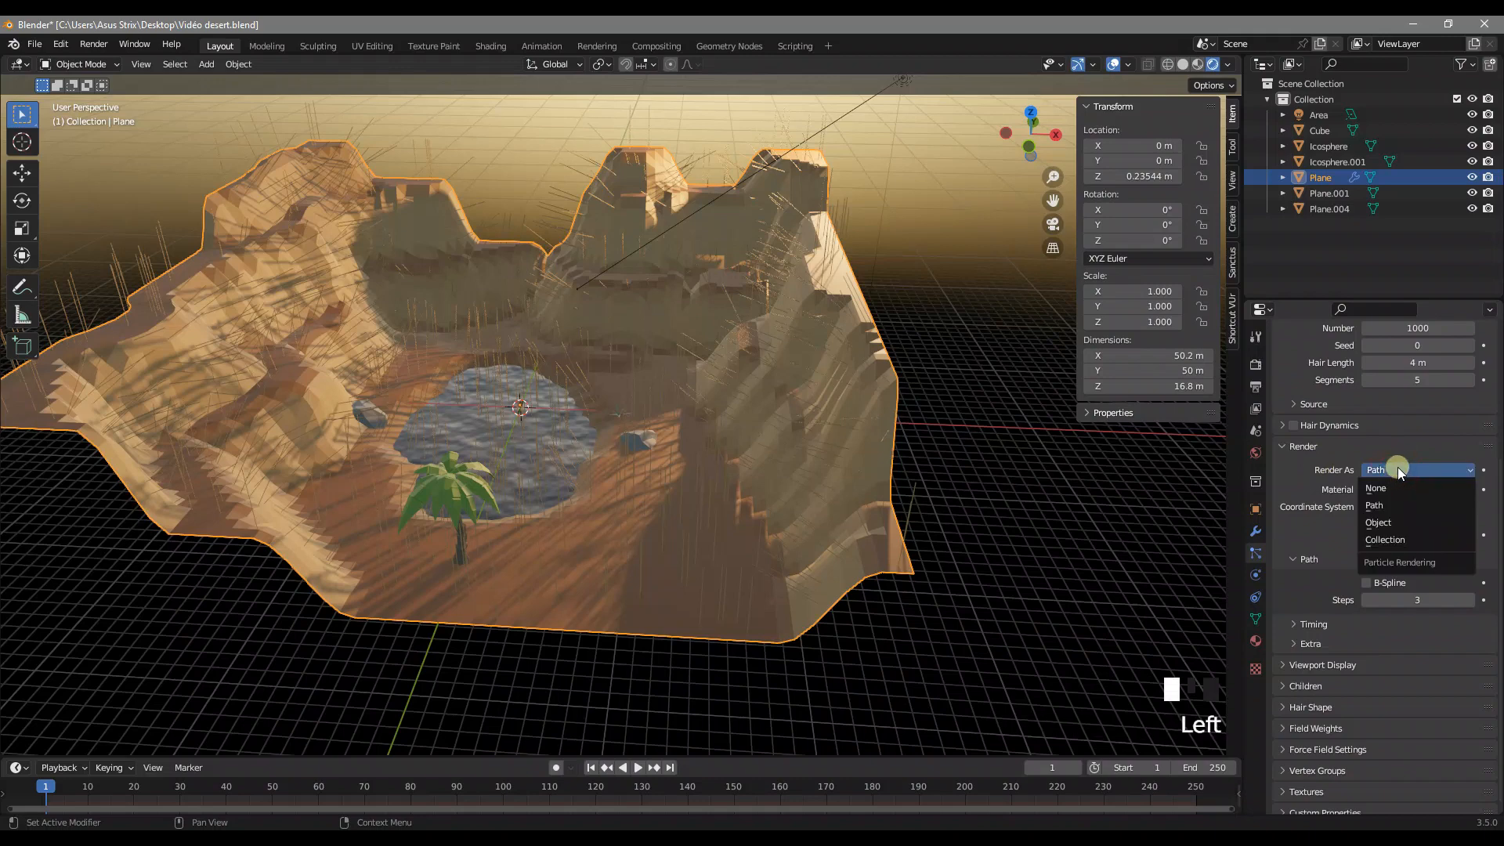
left_click(1388, 525)
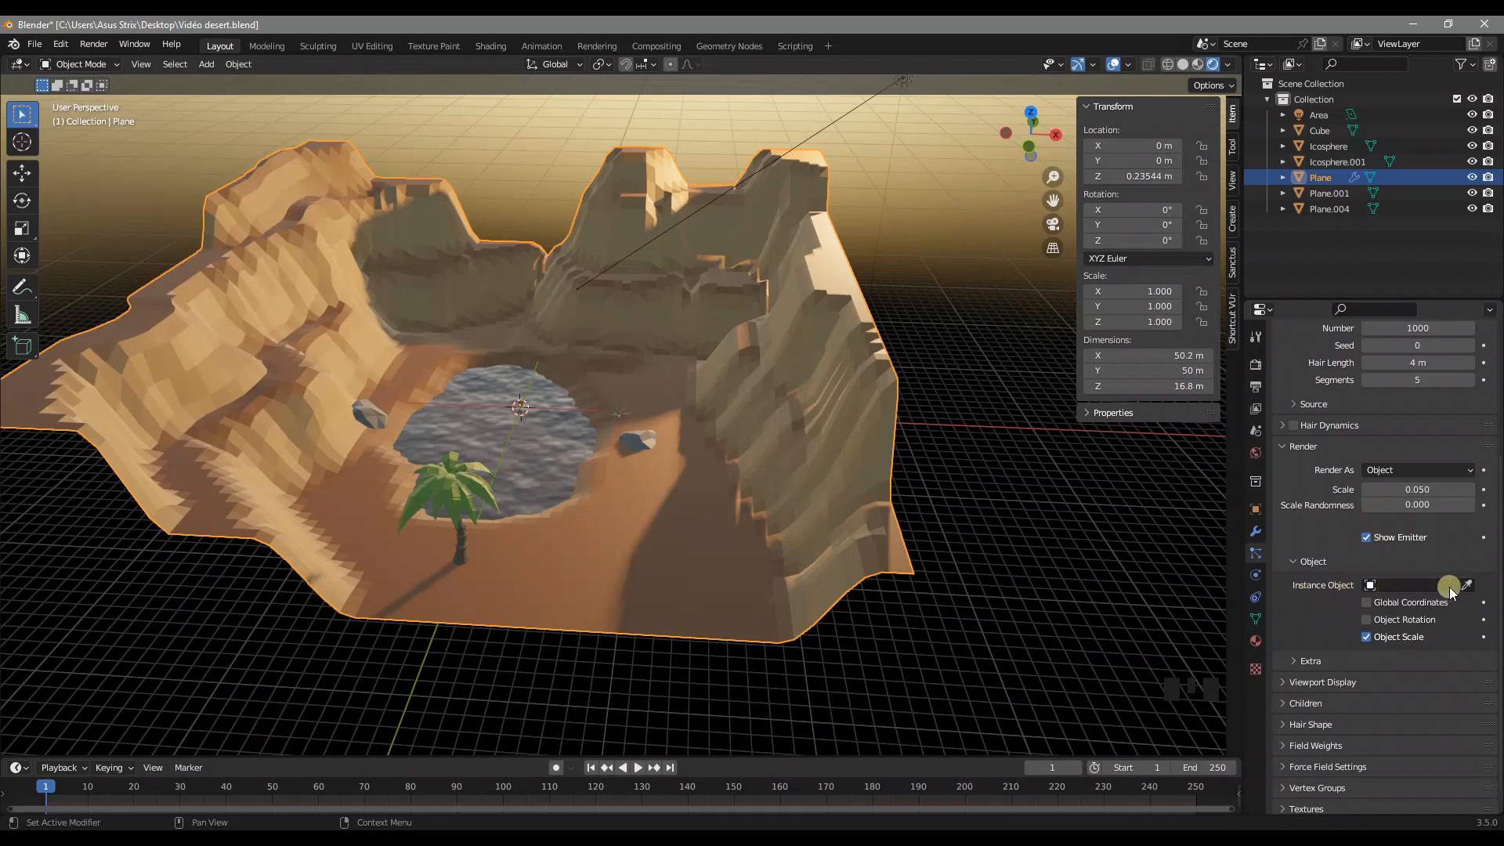
left_click(1471, 587)
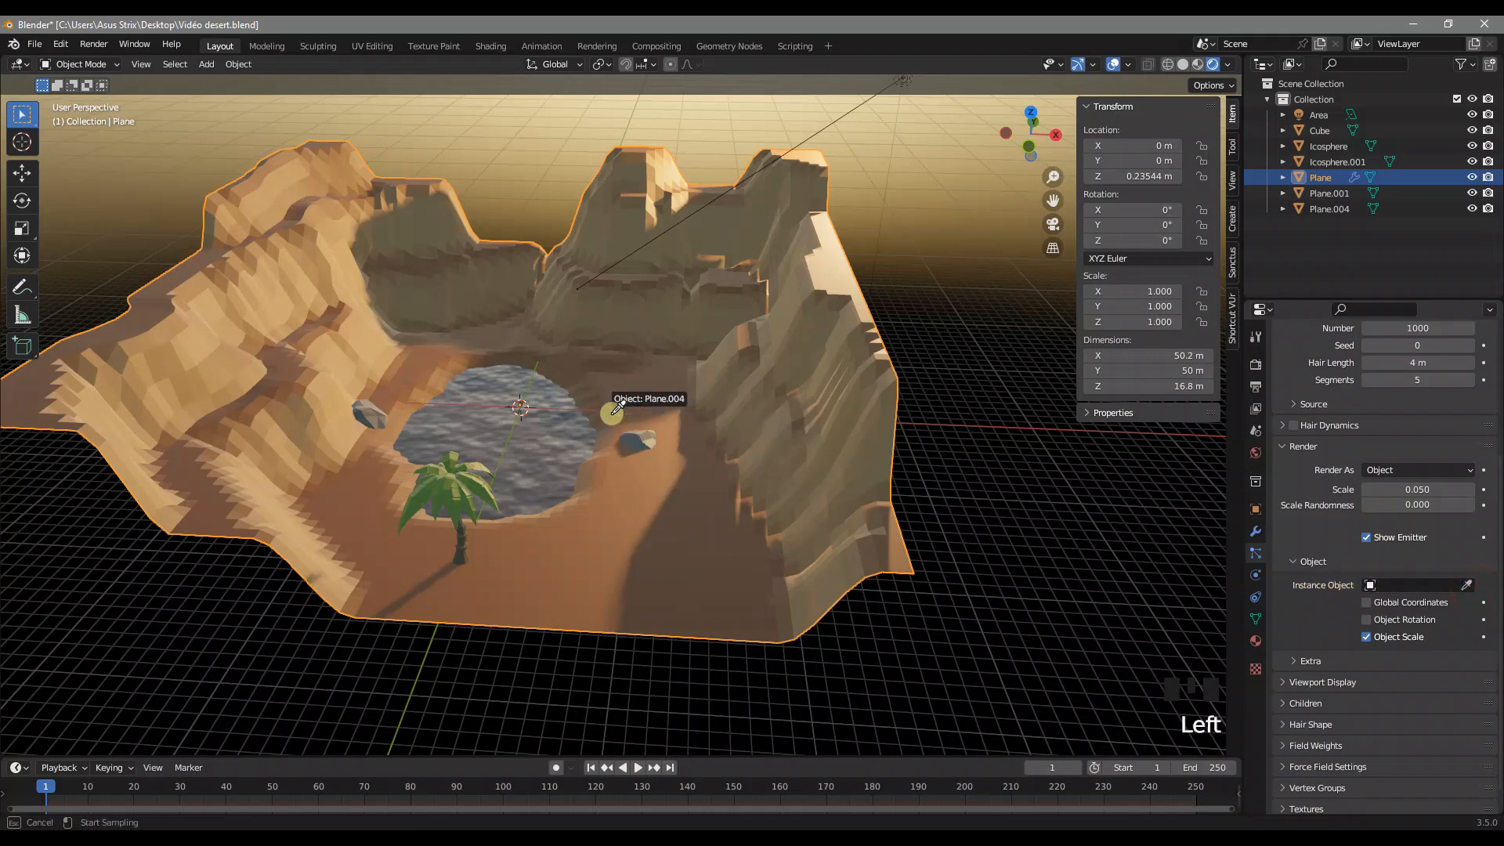
left_click(621, 407)
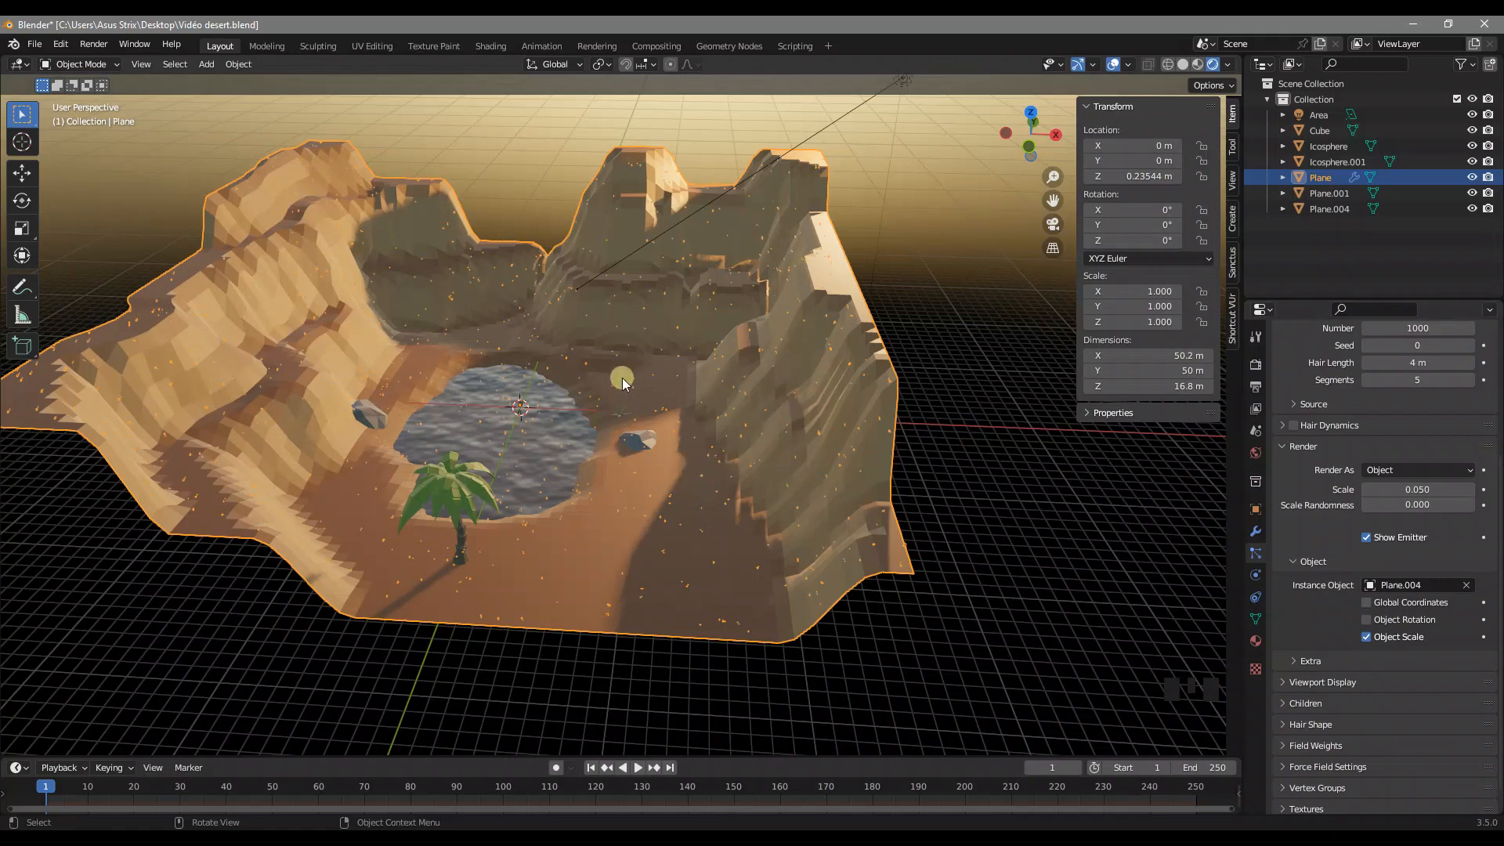
Step: Select the original tuft on the bank and set its Y rotation to 90°
scroll(627, 374, "up", 12)
left_click(583, 423)
middle_click_drag(584, 423, 397, 373)
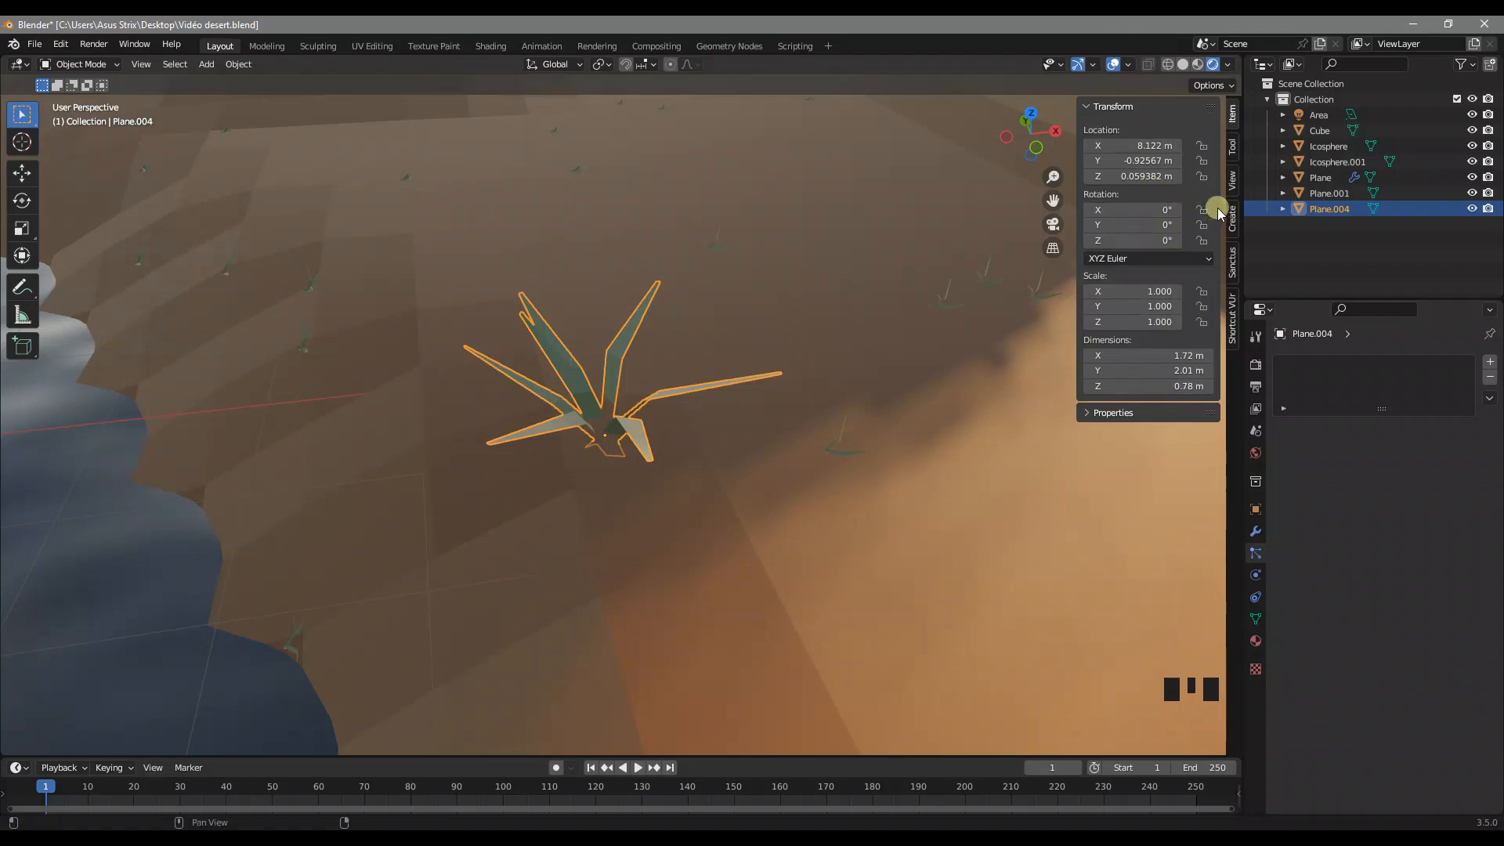
left_click(1140, 227)
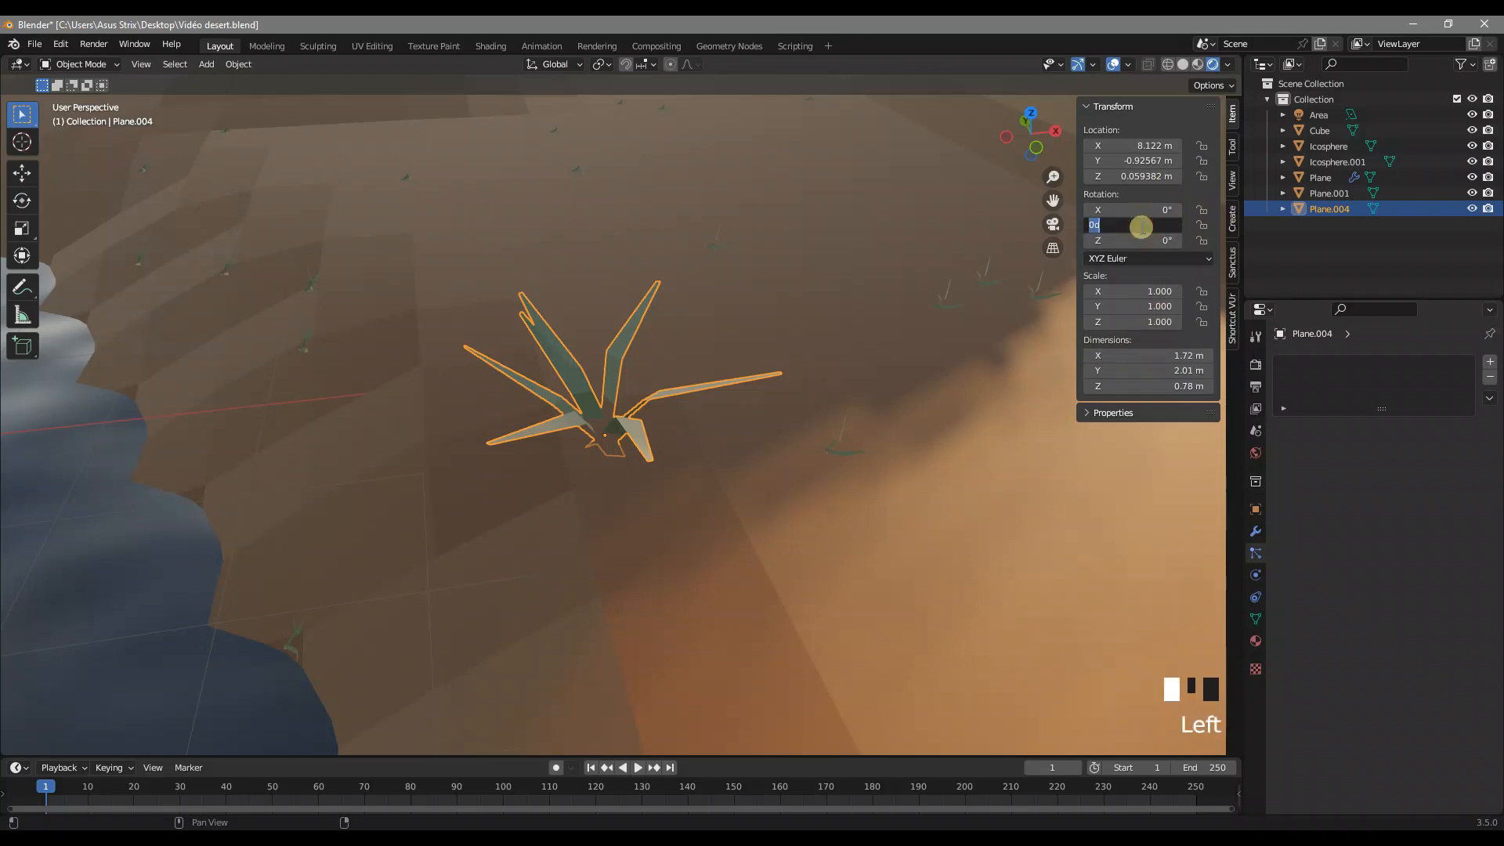
key("Escape")
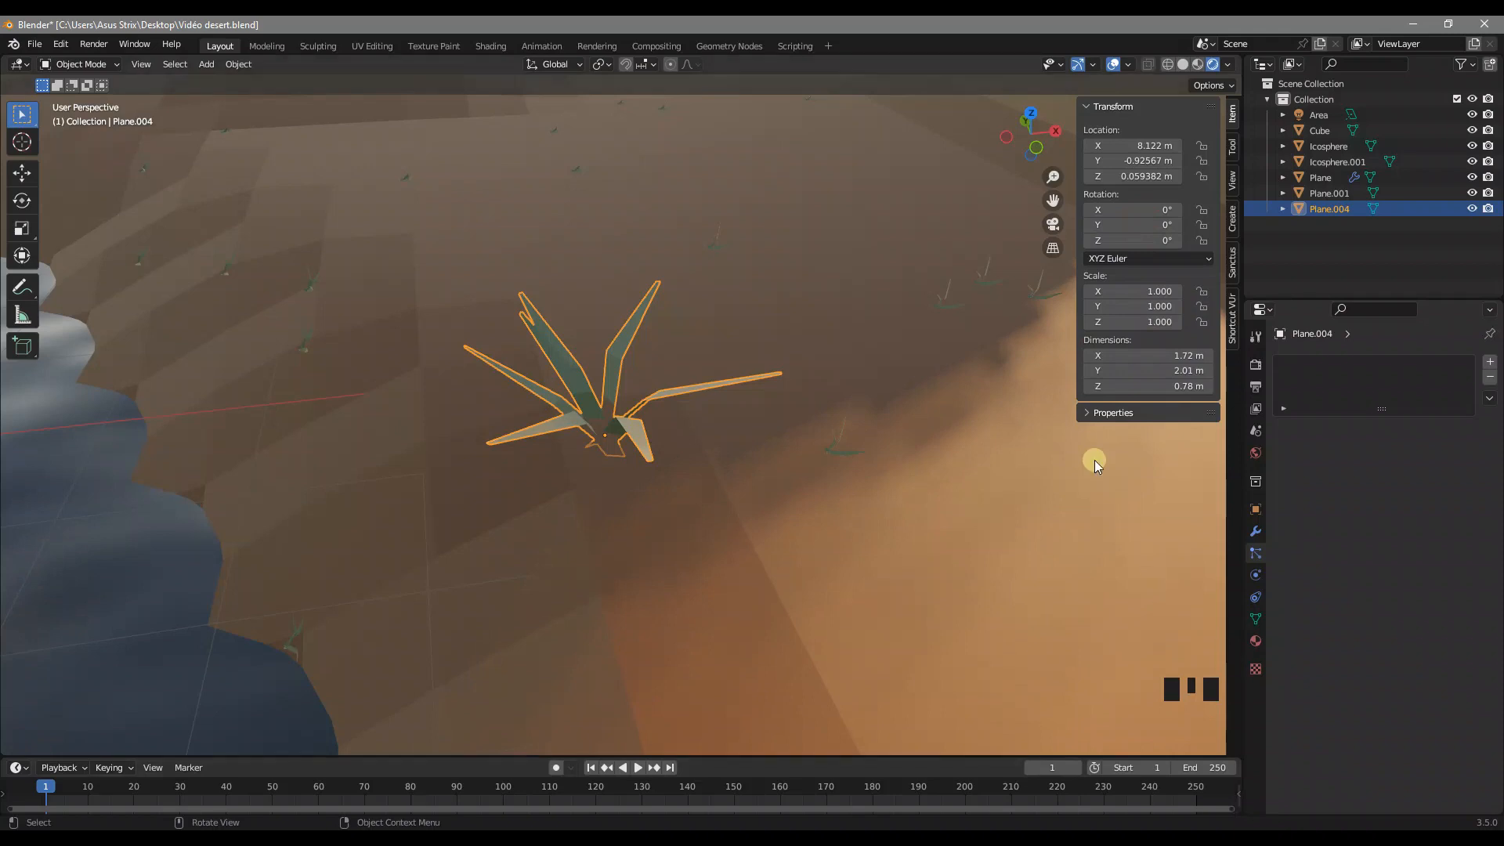
left_click(1135, 225)
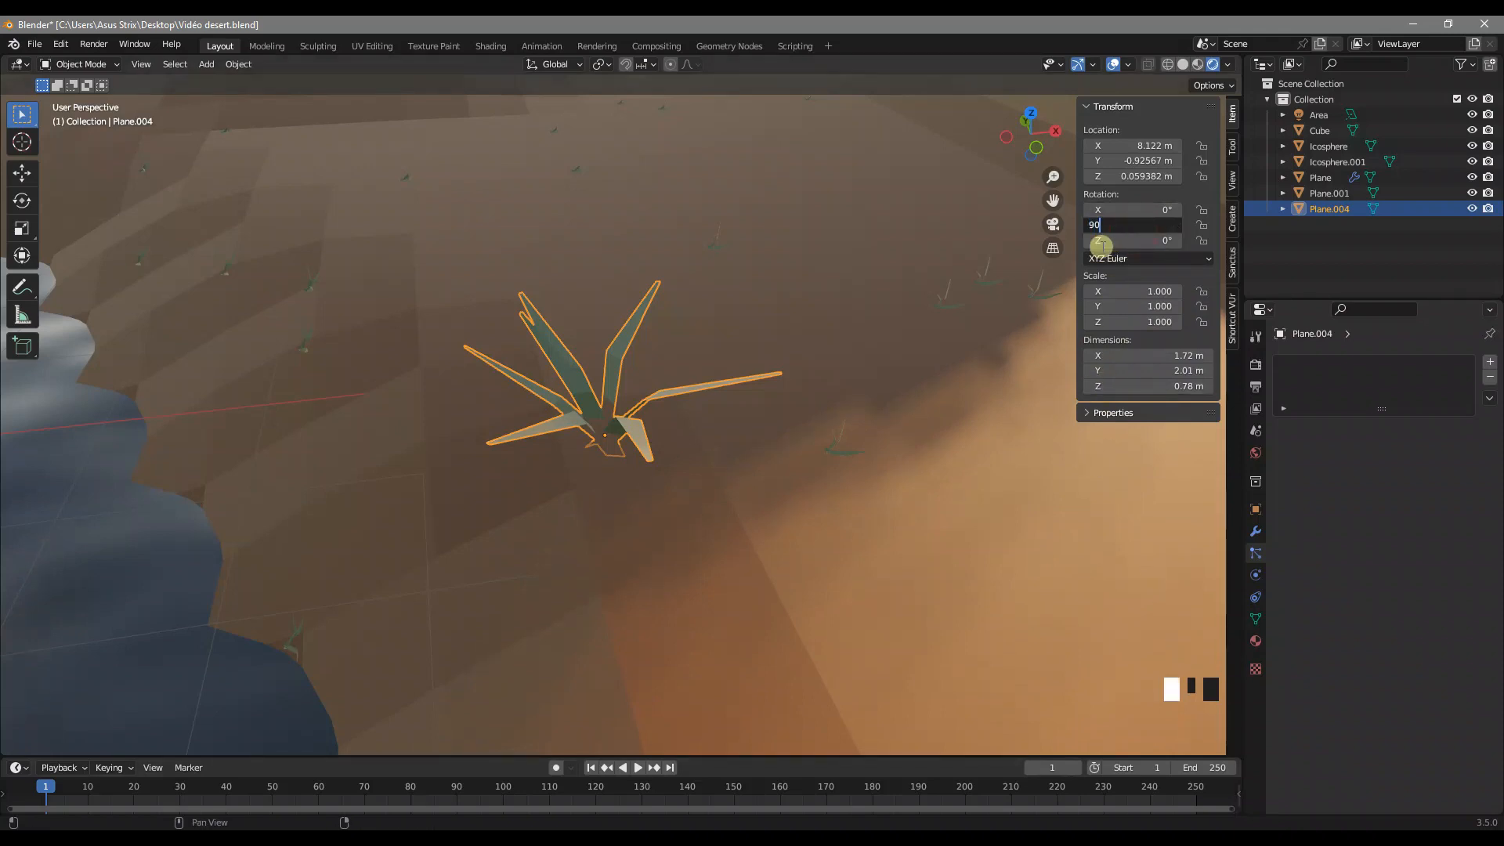
key("Return")
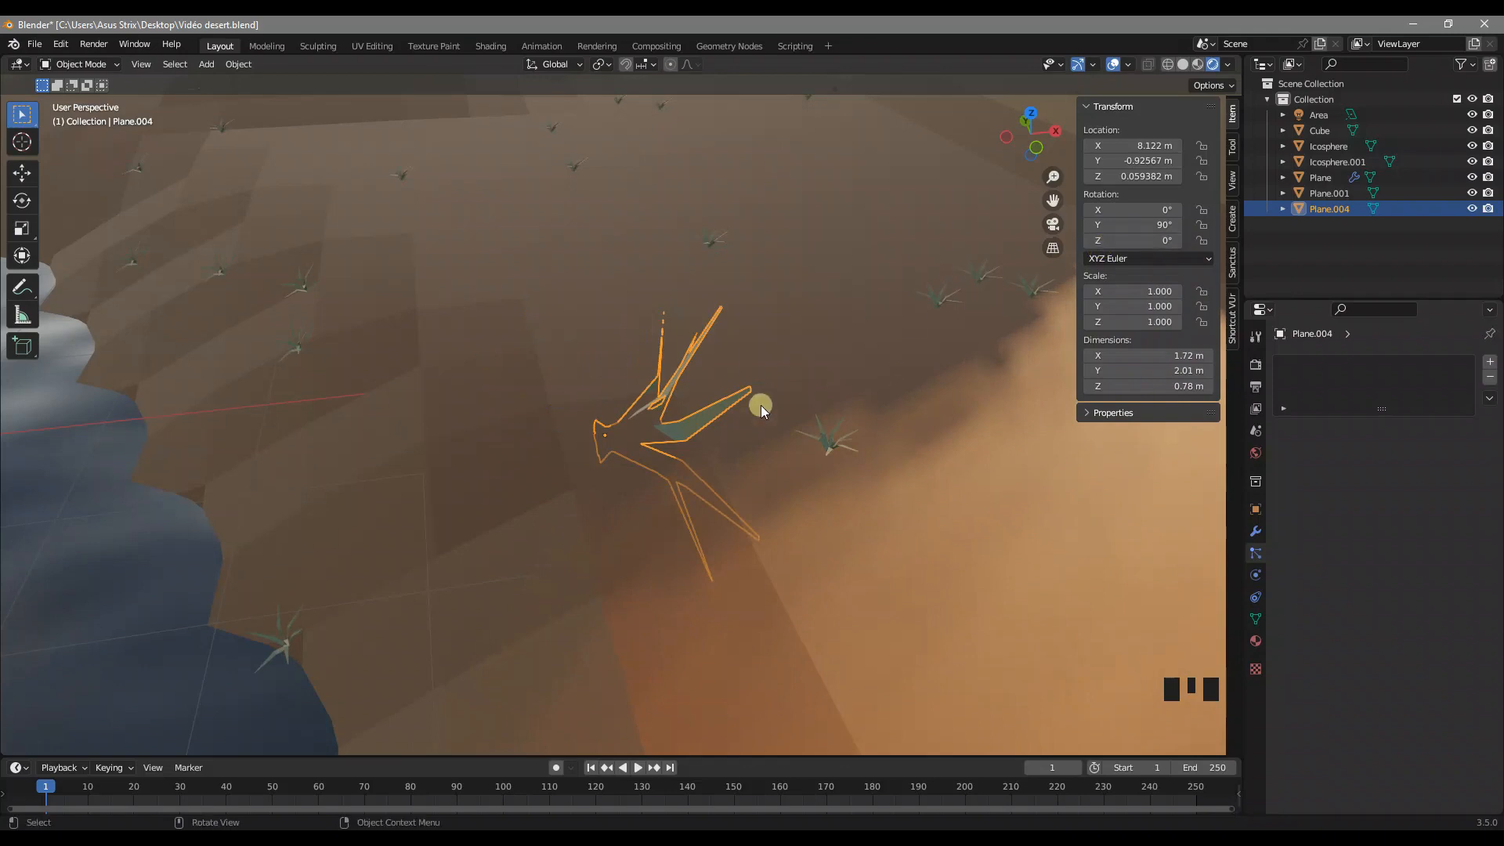
Step: Lower the original tuft along the Z axis to about -1.21 m, beneath the terrain surface
key("g")
key("z")
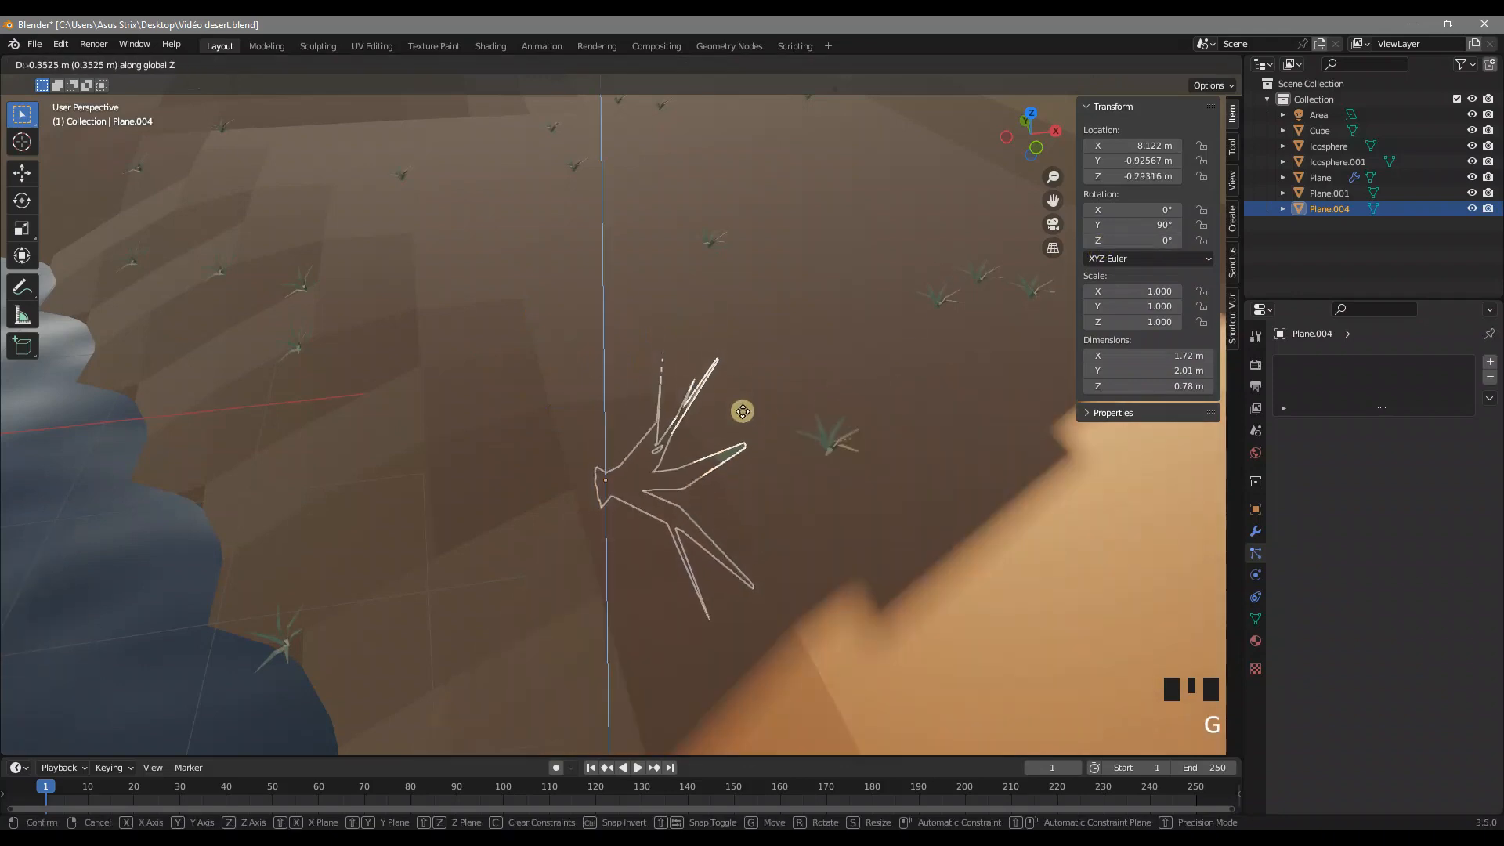
left_click(738, 511)
mouse_move(783, 546)
middle_mouse_down()
mouse_move(755, 542)
mouse_move(796, 520)
middle_mouse_up()
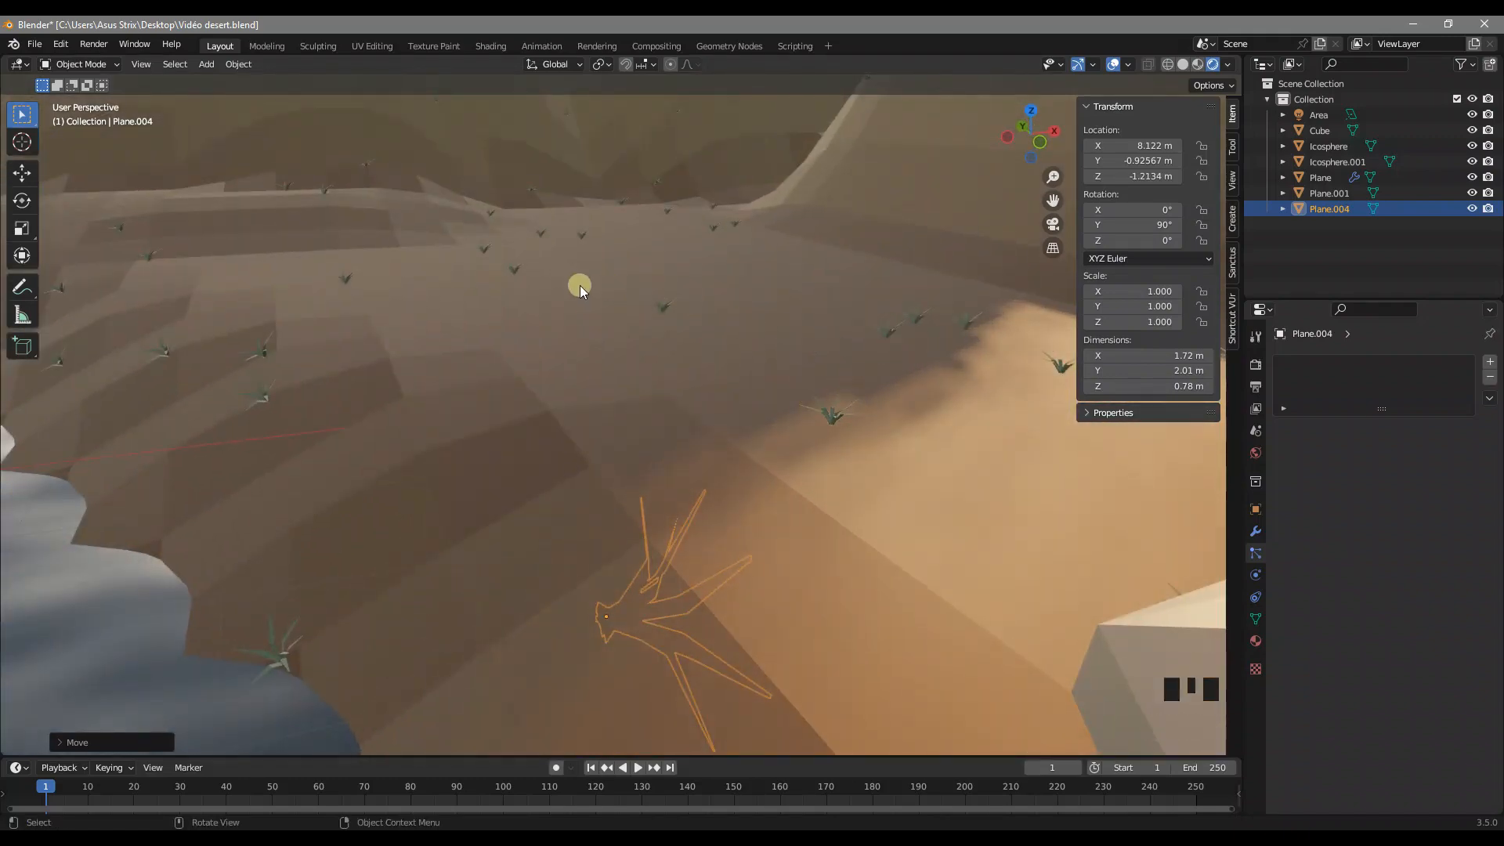
Step: Select the desert terrain and set the render scale of its hair particles to 0.140
scroll(579, 285, "down", 6)
middle_click_drag(592, 303, 741, 475)
scroll(699, 417, "down", 5)
middle_click_drag(699, 417, 748, 343, "shift")
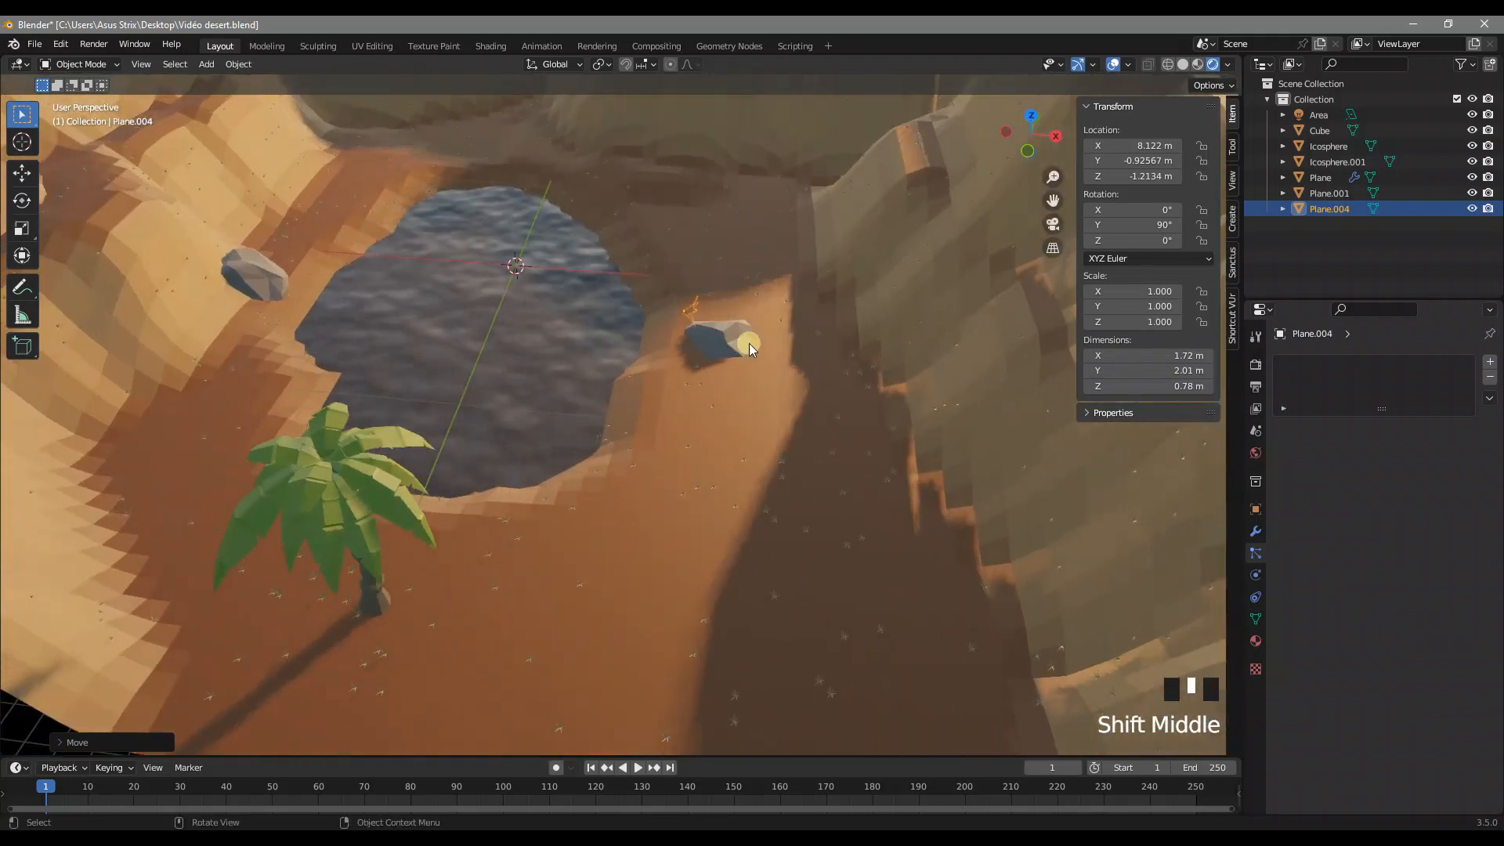
left_click(811, 402)
scroll(1270, 613, "down", 11)
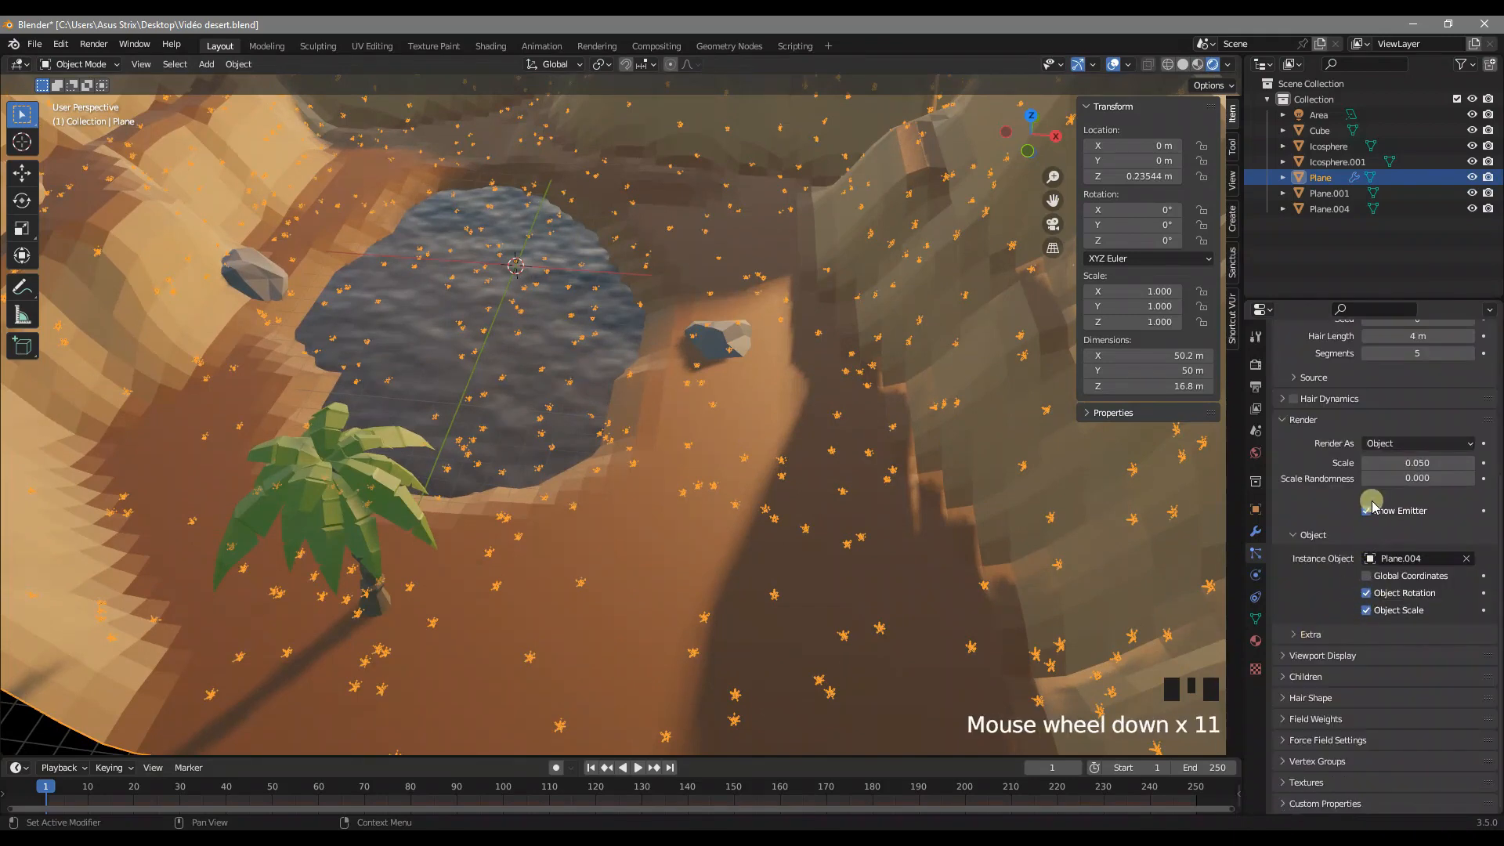
scroll(554, 463, "up", 4)
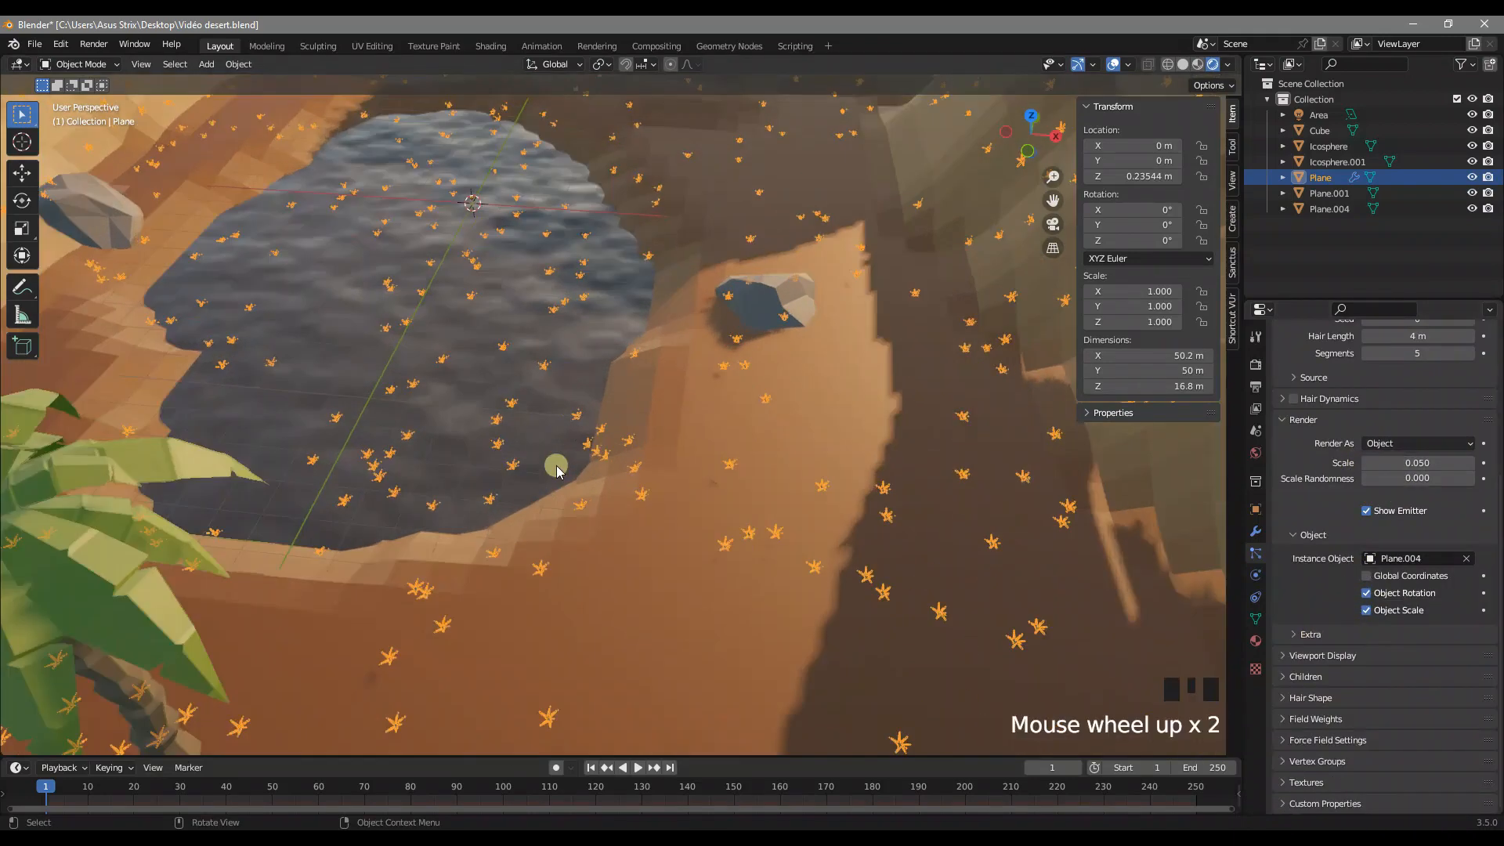
left_click(1398, 467)
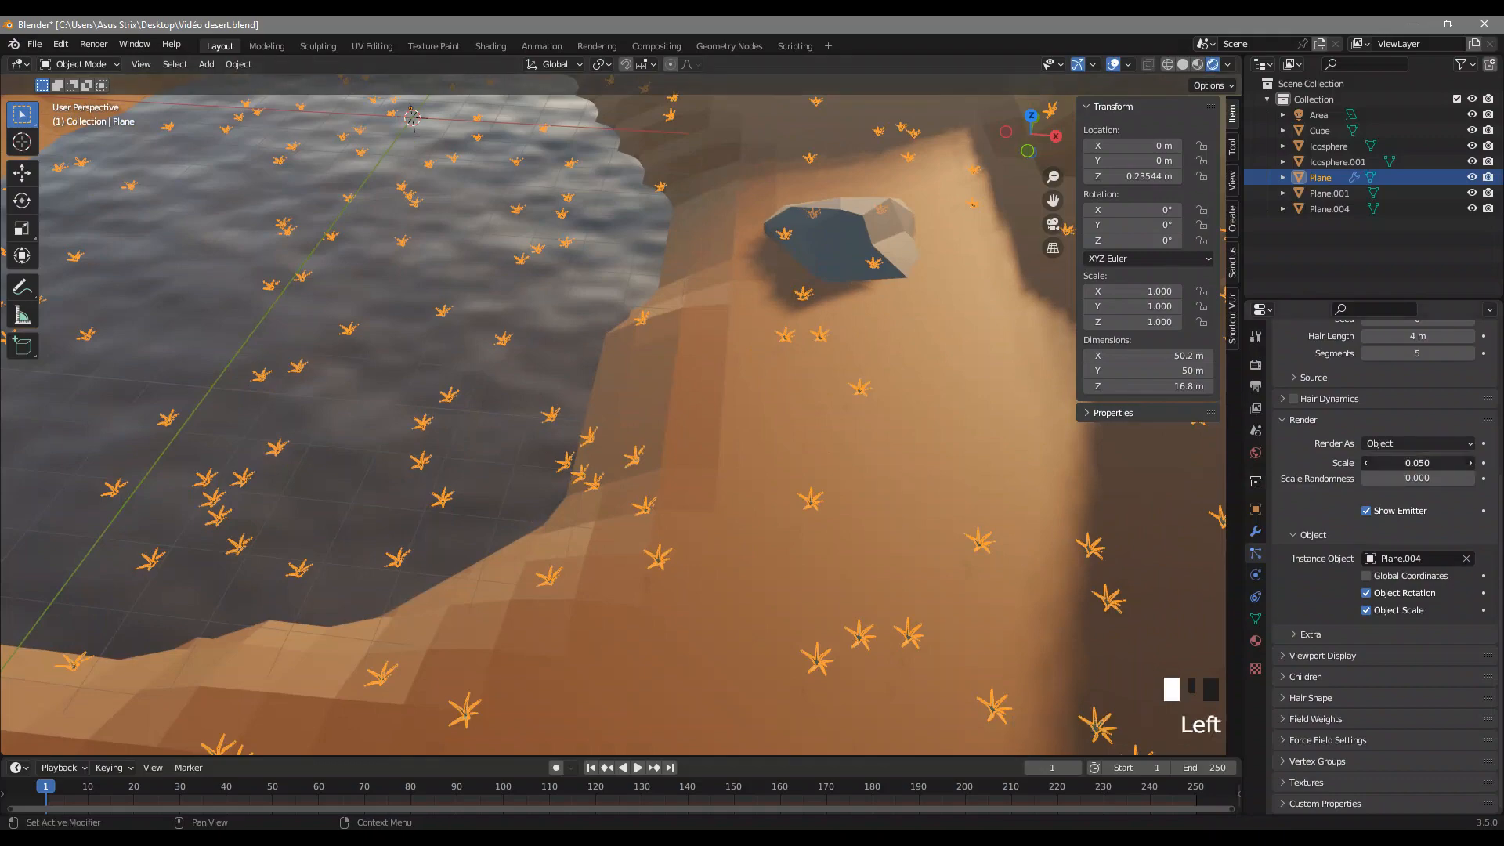
left_click_drag(1397, 463, 1449, 463)
Step: Switch the terrain to Weight Paint mode and choose the Add brush
scroll(913, 403, "down", 5)
middle_click_drag(914, 403, 805, 528)
scroll(812, 501, "up", 2)
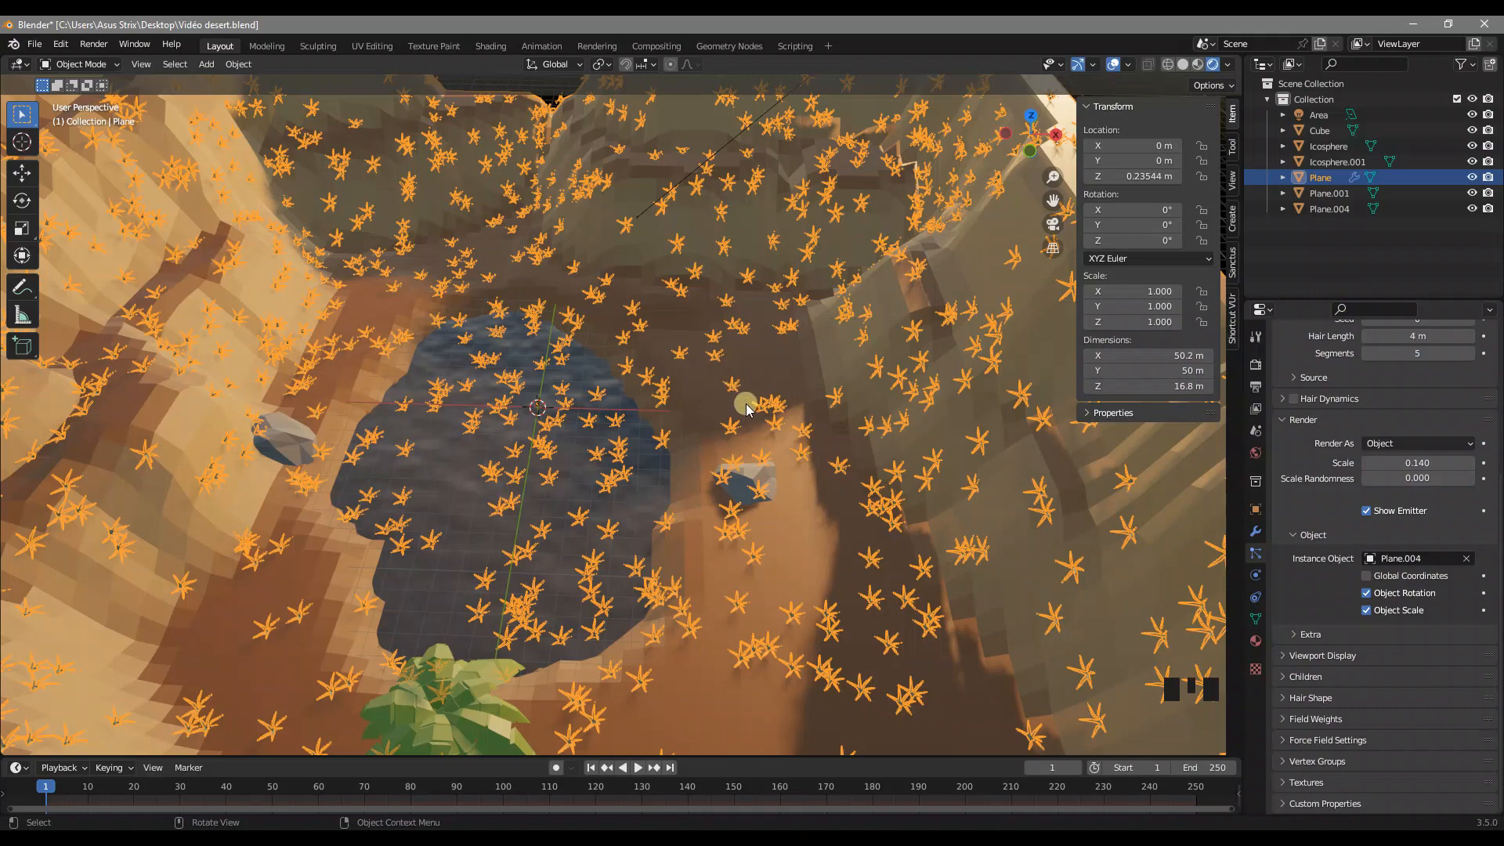
middle_click_drag(705, 407, 698, 439)
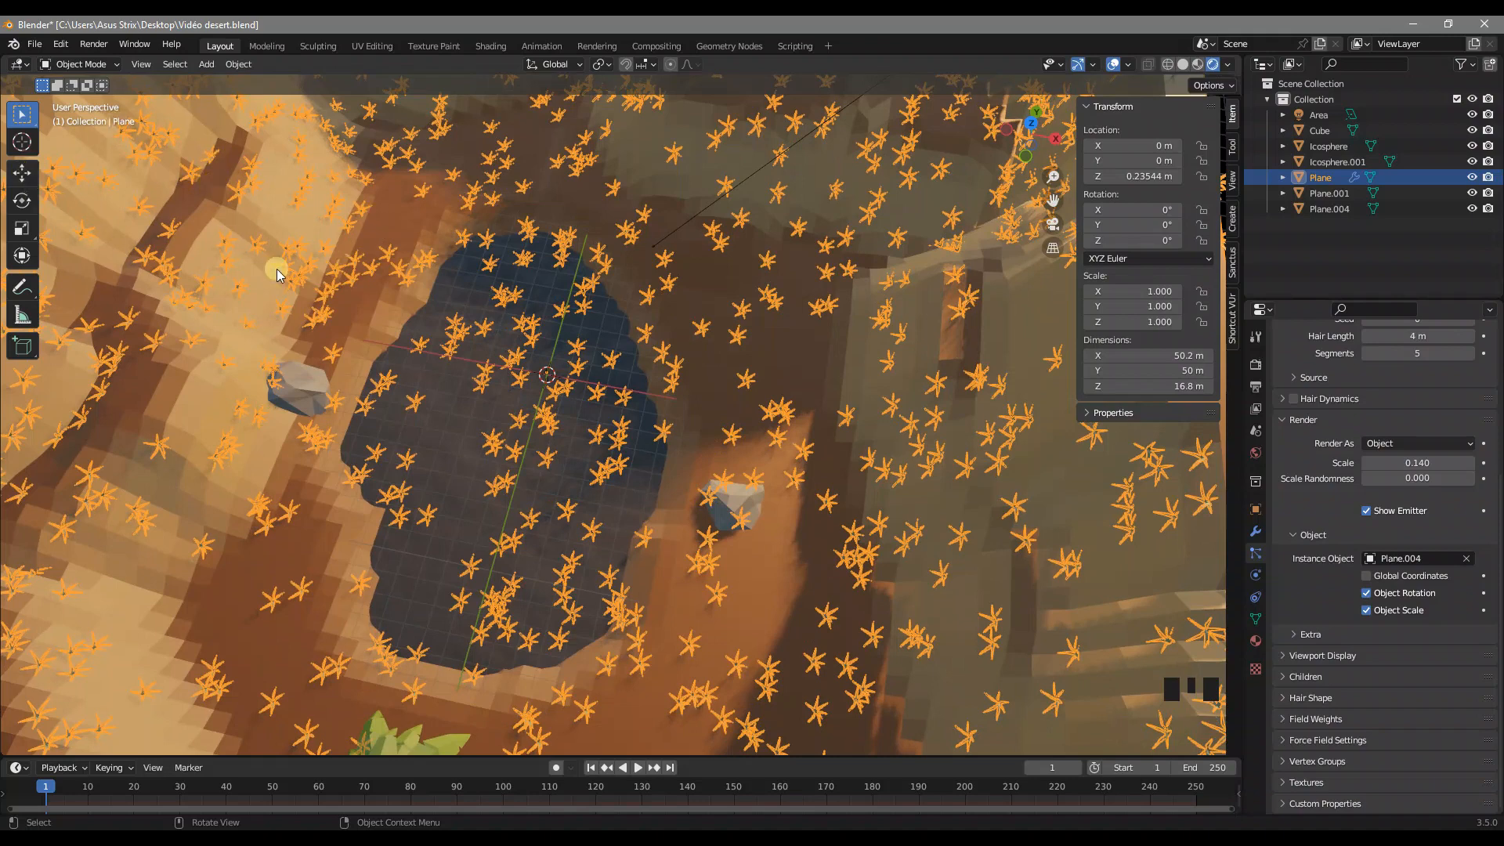
left_click(97, 67)
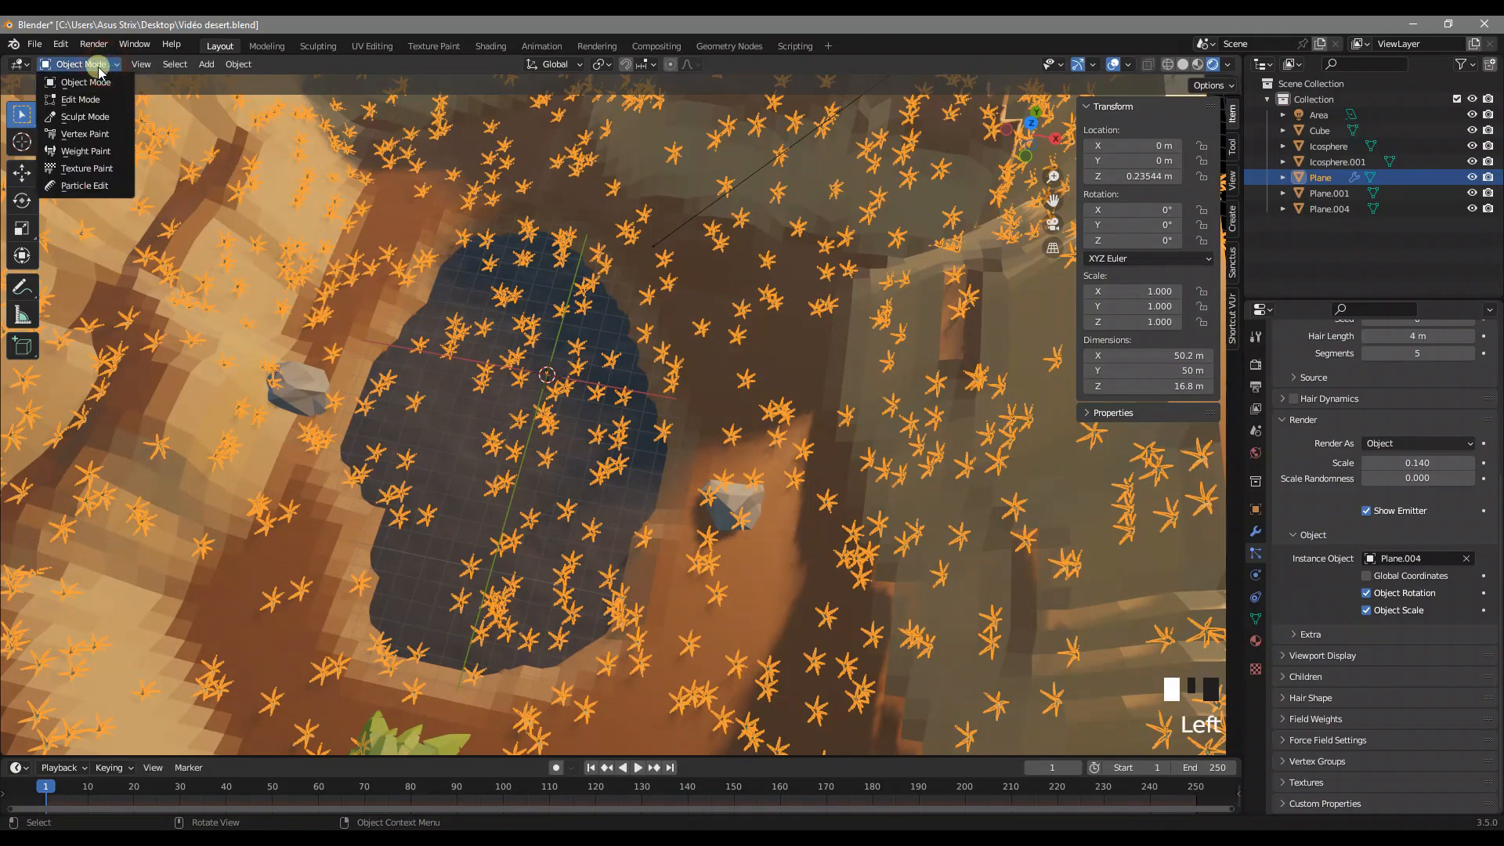
left_click(87, 151)
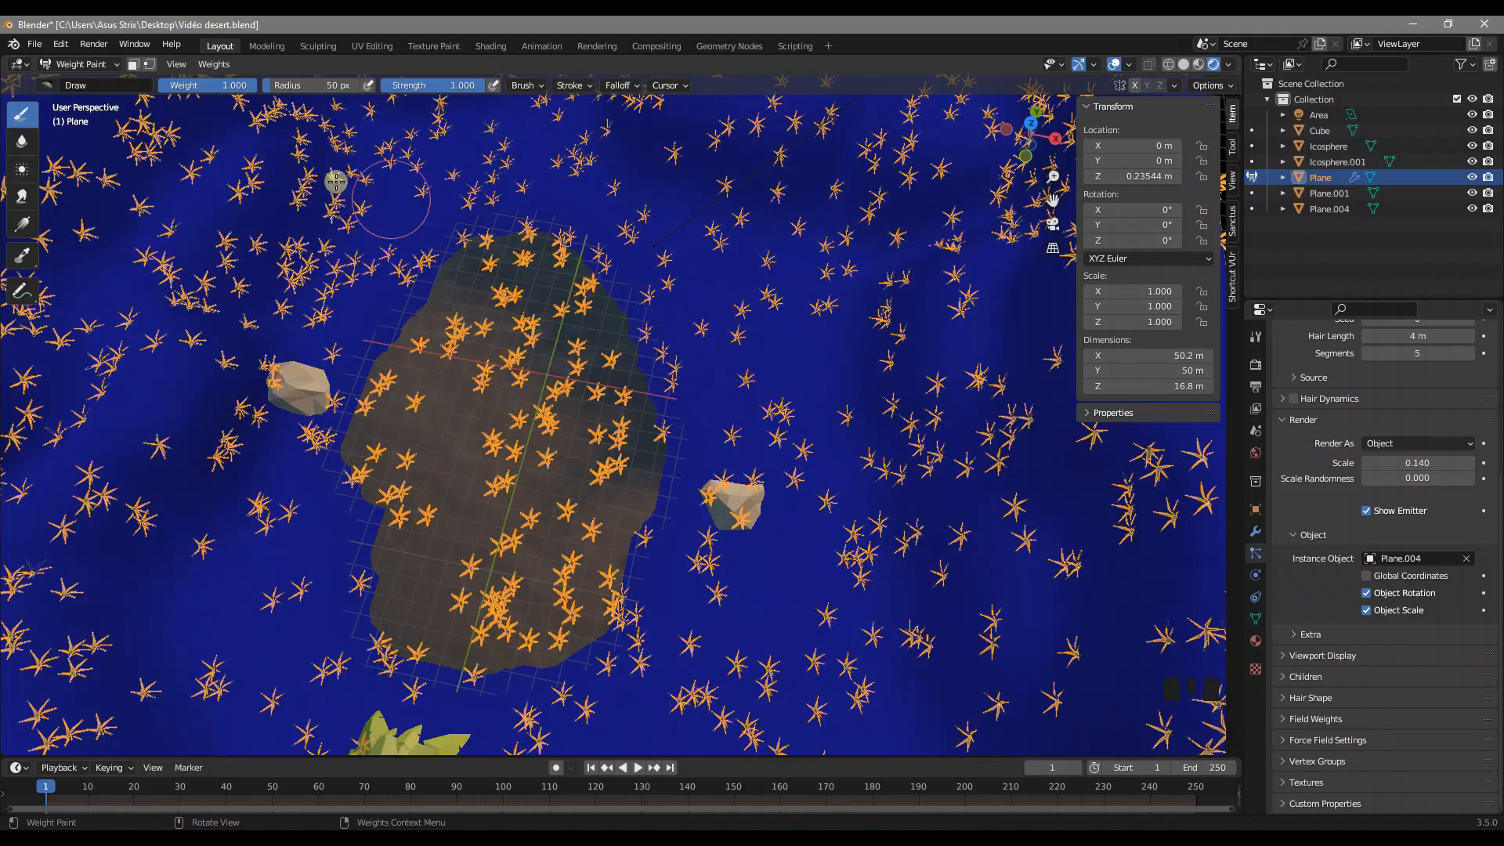
left_click(47, 84)
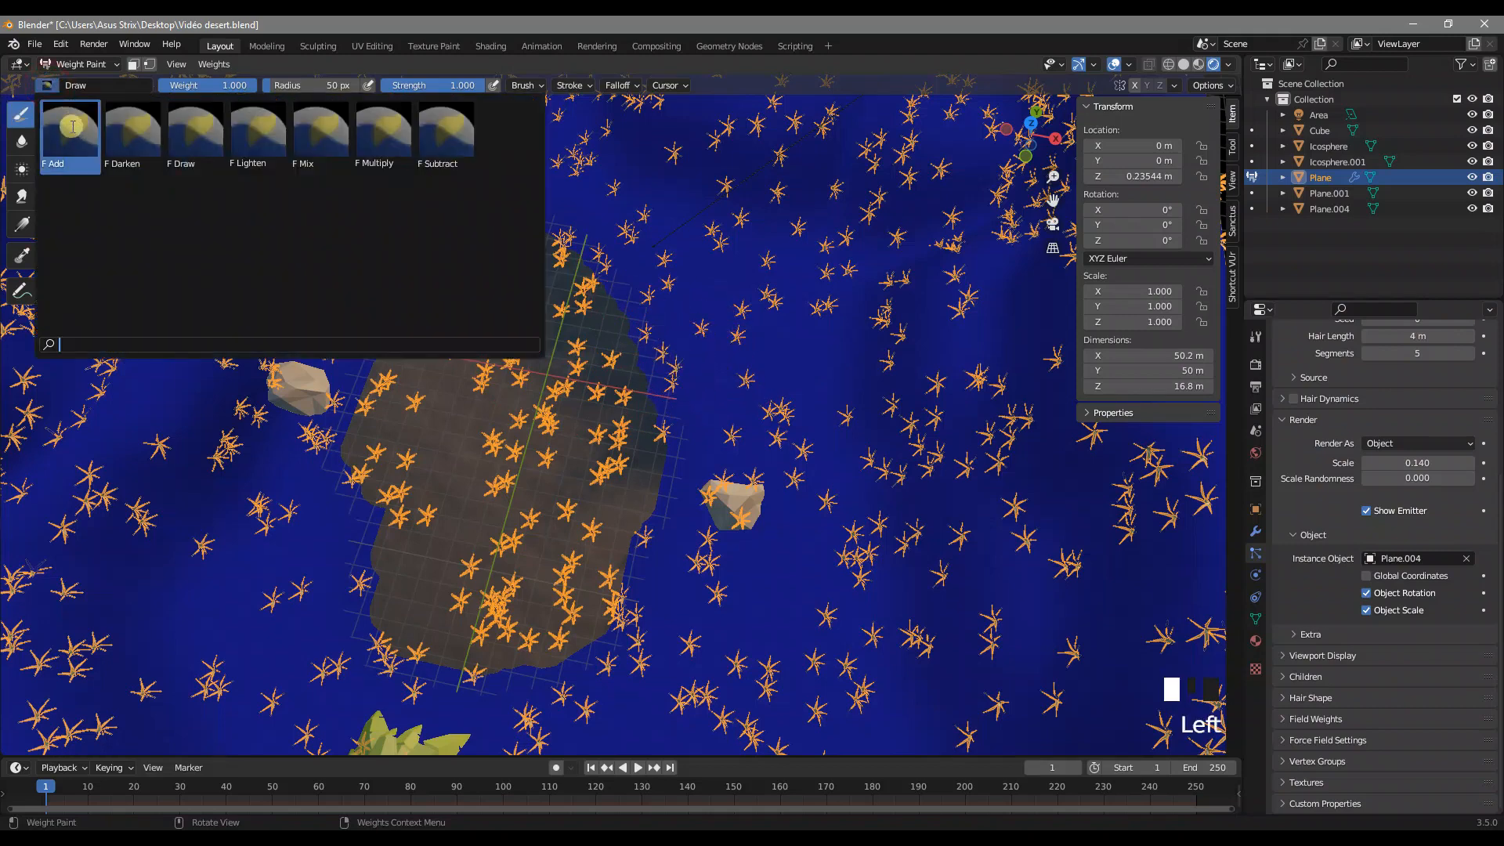
left_click(69, 146)
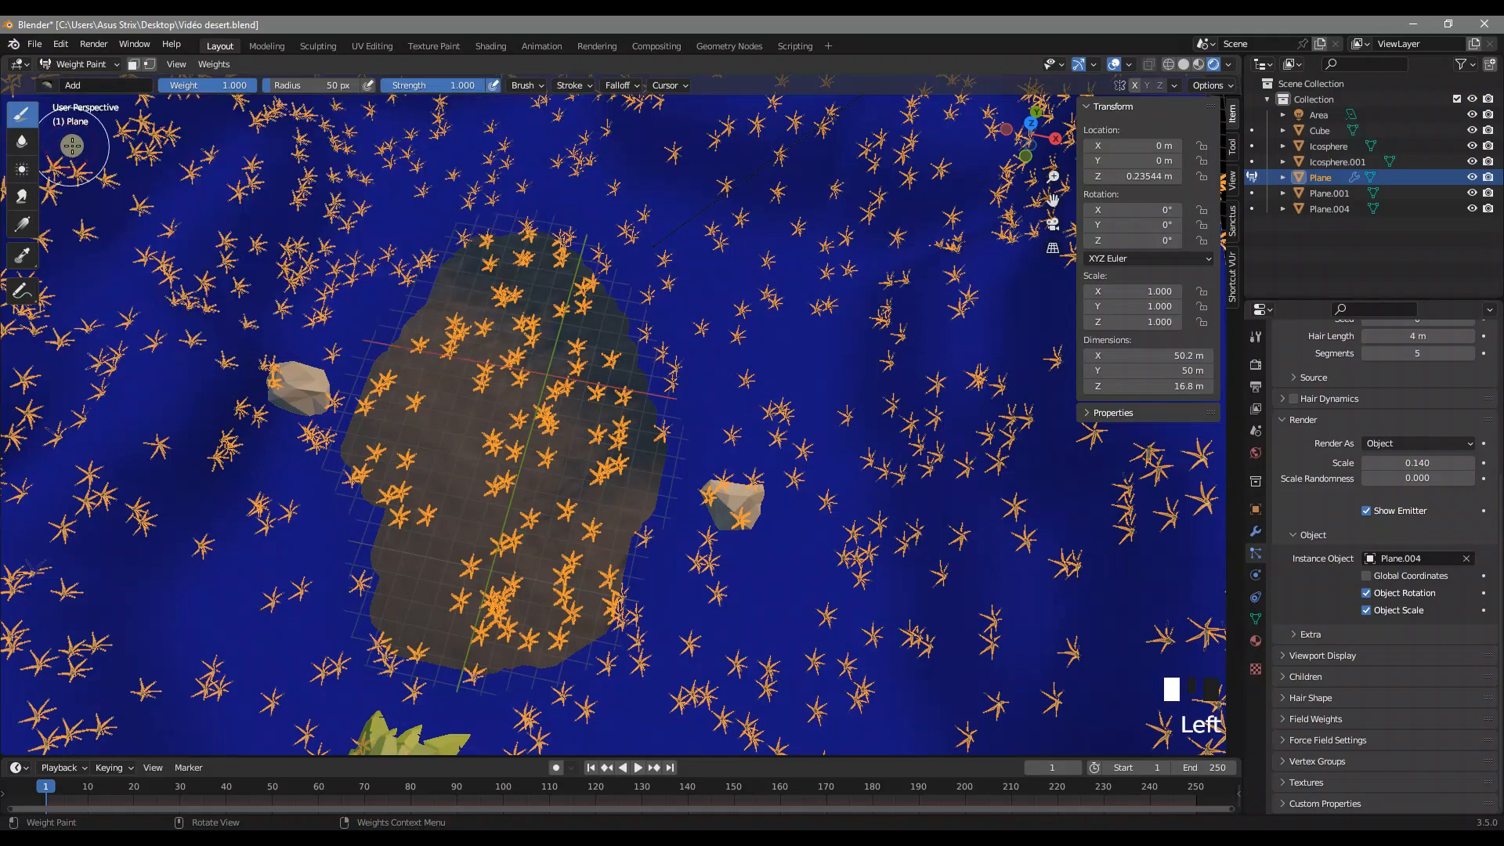
Step: Set the brush radius to 92 px and paint full weight on the banks around the pond
middle_click_drag(745, 369, 712, 440, "shift")
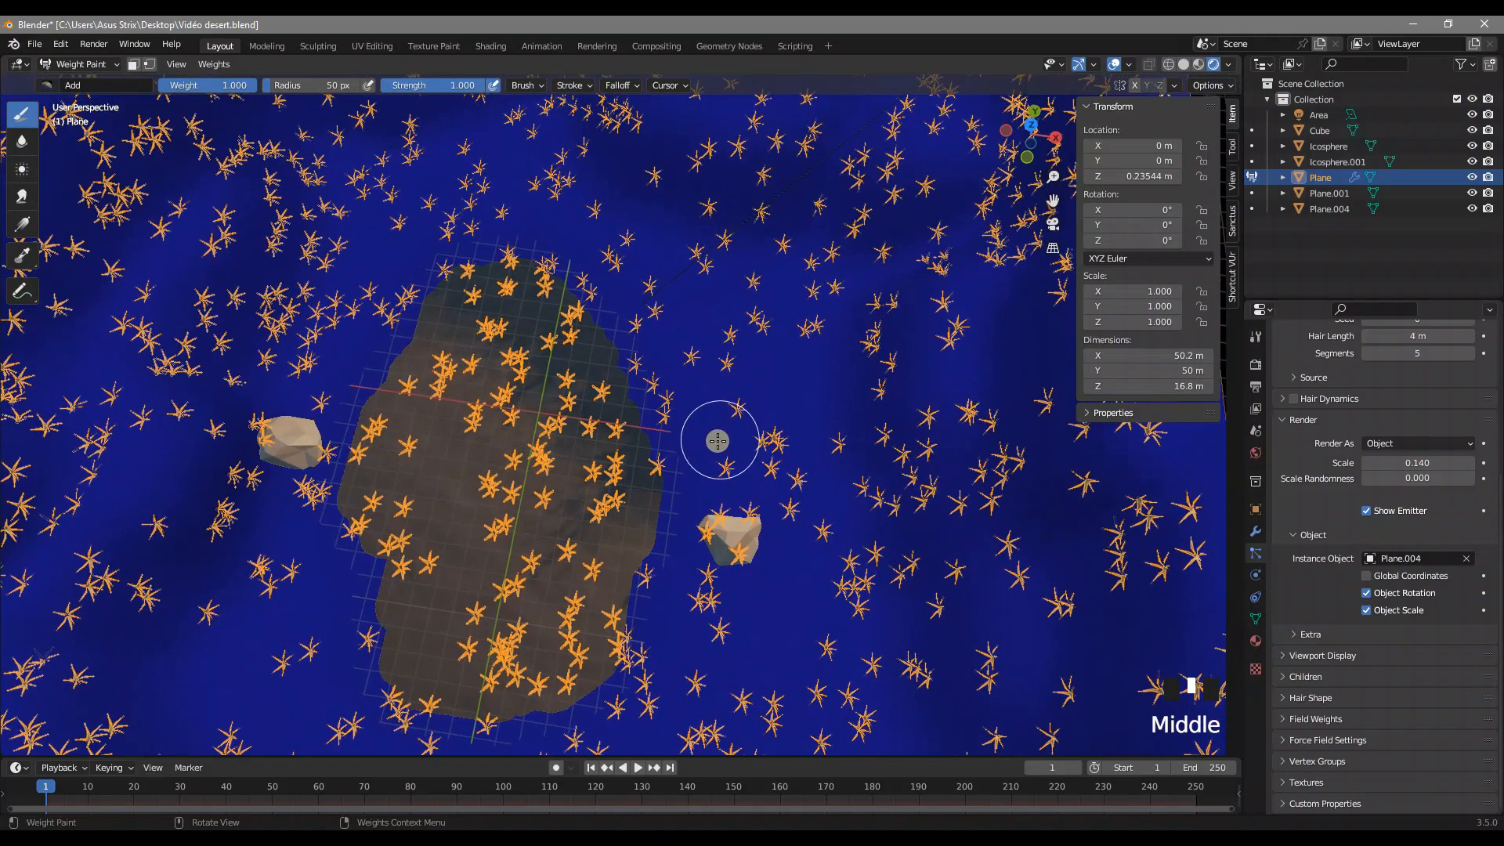
key("f")
left_click(745, 424)
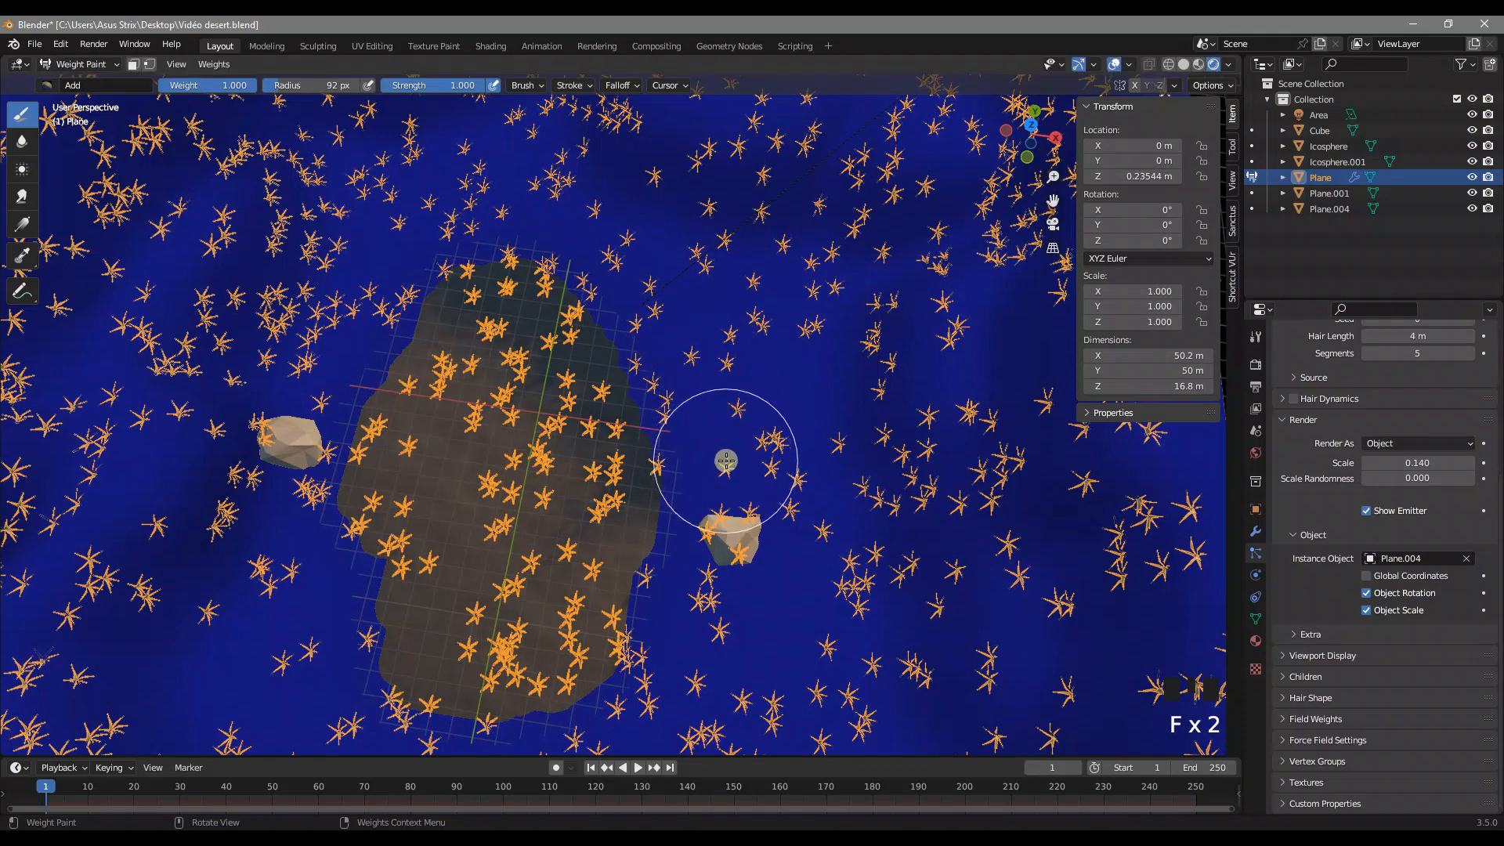
mouse_move(728, 444)
left_mouse_down()
mouse_move(729, 416)
mouse_move(658, 295)
mouse_move(744, 419)
mouse_move(614, 261)
mouse_move(527, 228)
mouse_move(403, 235)
mouse_move(336, 316)
mouse_move(269, 361)
mouse_move(252, 435)
mouse_move(302, 621)
mouse_move(352, 728)
mouse_move(497, 744)
mouse_move(705, 637)
mouse_move(698, 590)
mouse_move(757, 540)
mouse_move(809, 631)
mouse_move(816, 595)
left_mouse_up()
middle_click_drag(815, 595, 898, 339, "shift")
mouse_move(413, 590)
left_mouse_down()
mouse_move(296, 446)
mouse_move(298, 542)
mouse_move(329, 591)
mouse_move(637, 502)
mouse_move(717, 523)
mouse_move(849, 496)
mouse_move(820, 477)
left_mouse_up()
mouse_move(819, 477)
middle_mouse_down()
mouse_move(846, 457)
mouse_move(799, 439)
middle_mouse_up()
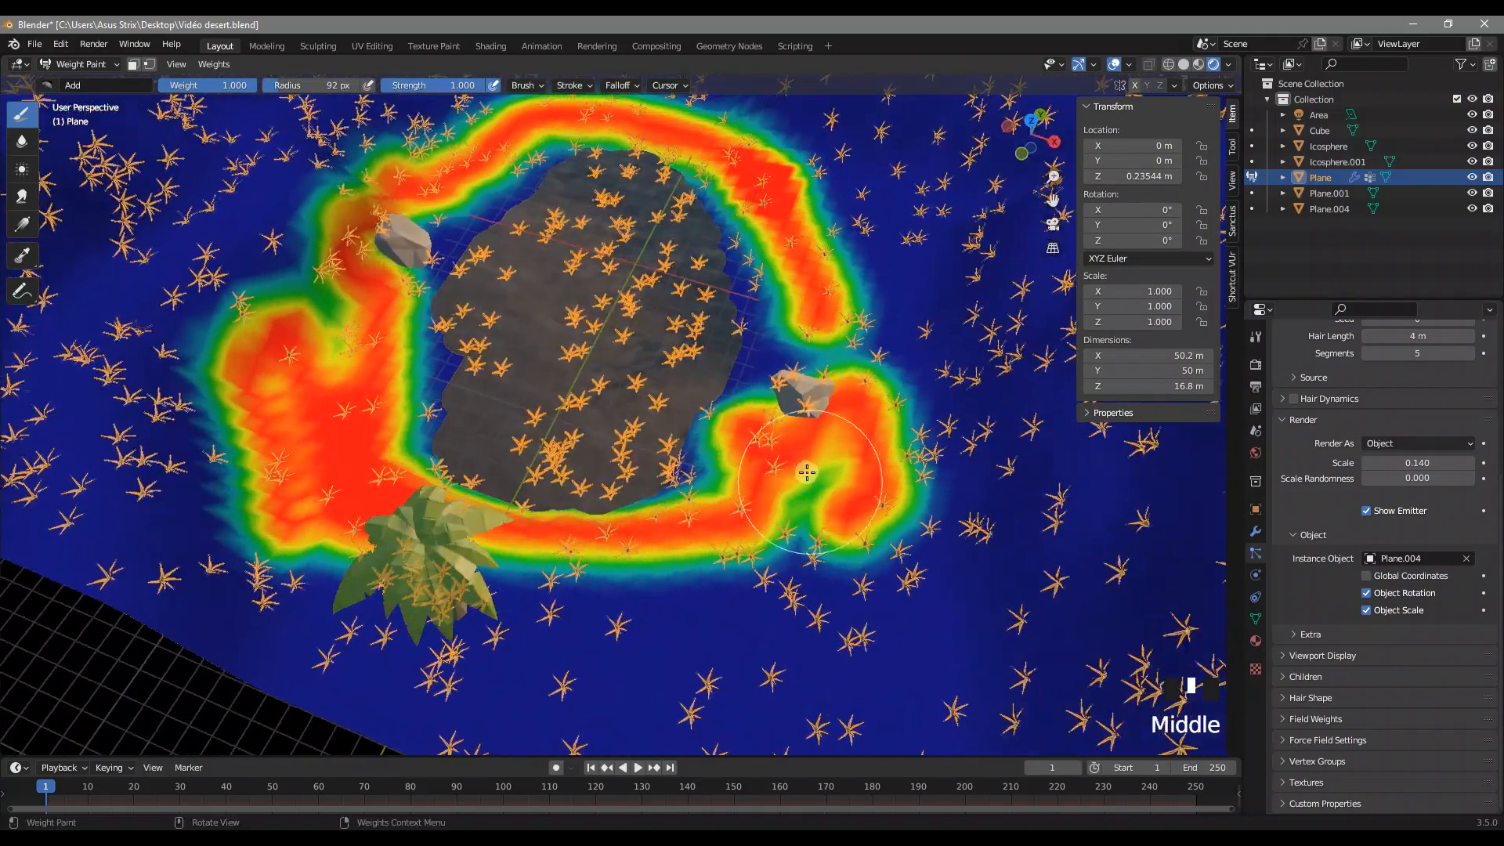
Step: Set the brush to a 113 px radius and 0.242 strength, and paint light weight on the ground between the palm and the near rock
key("f")
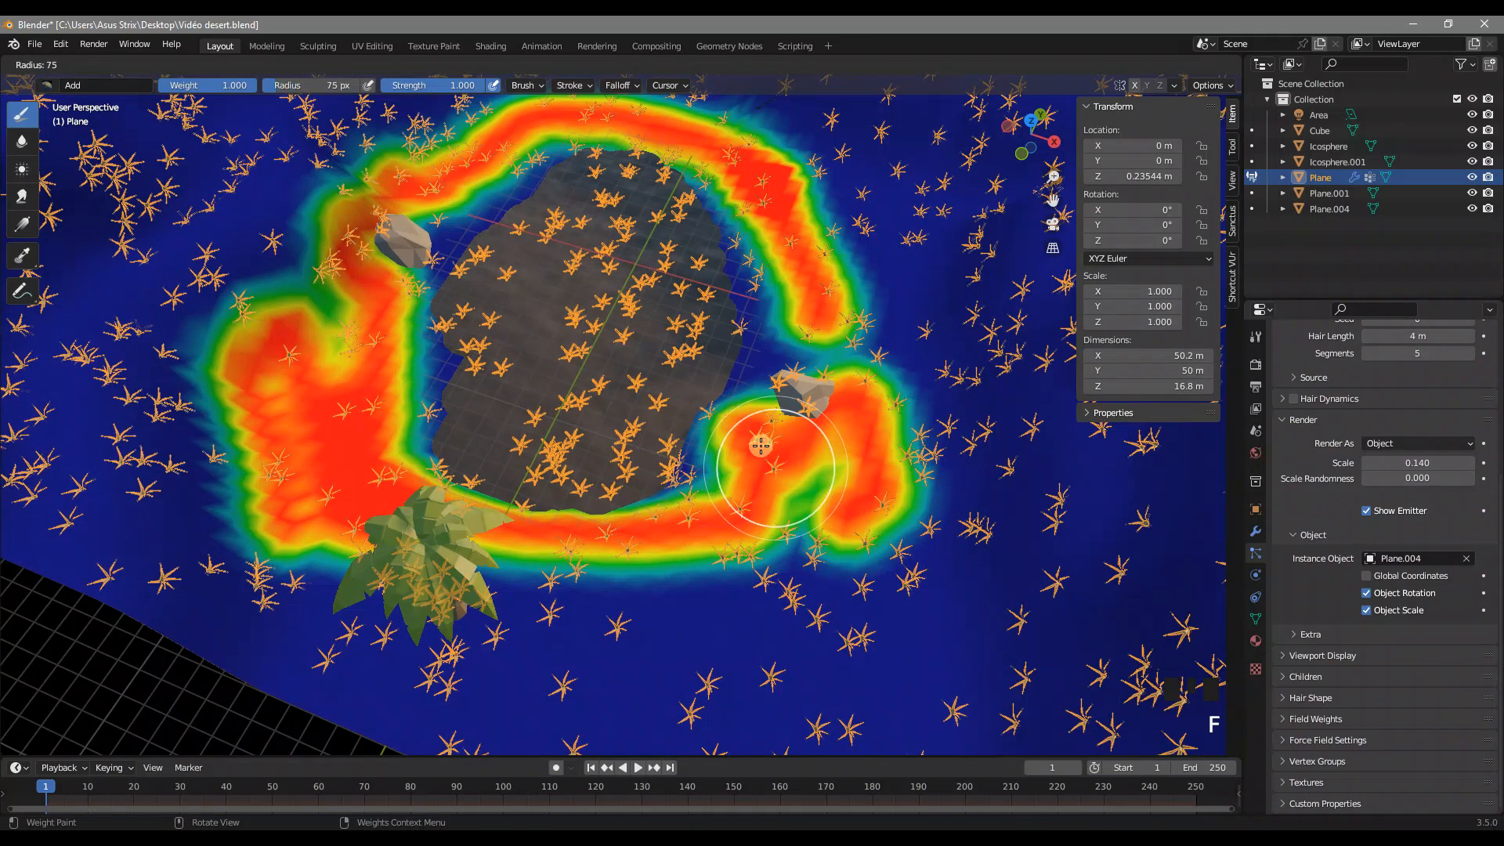
left_click(794, 451)
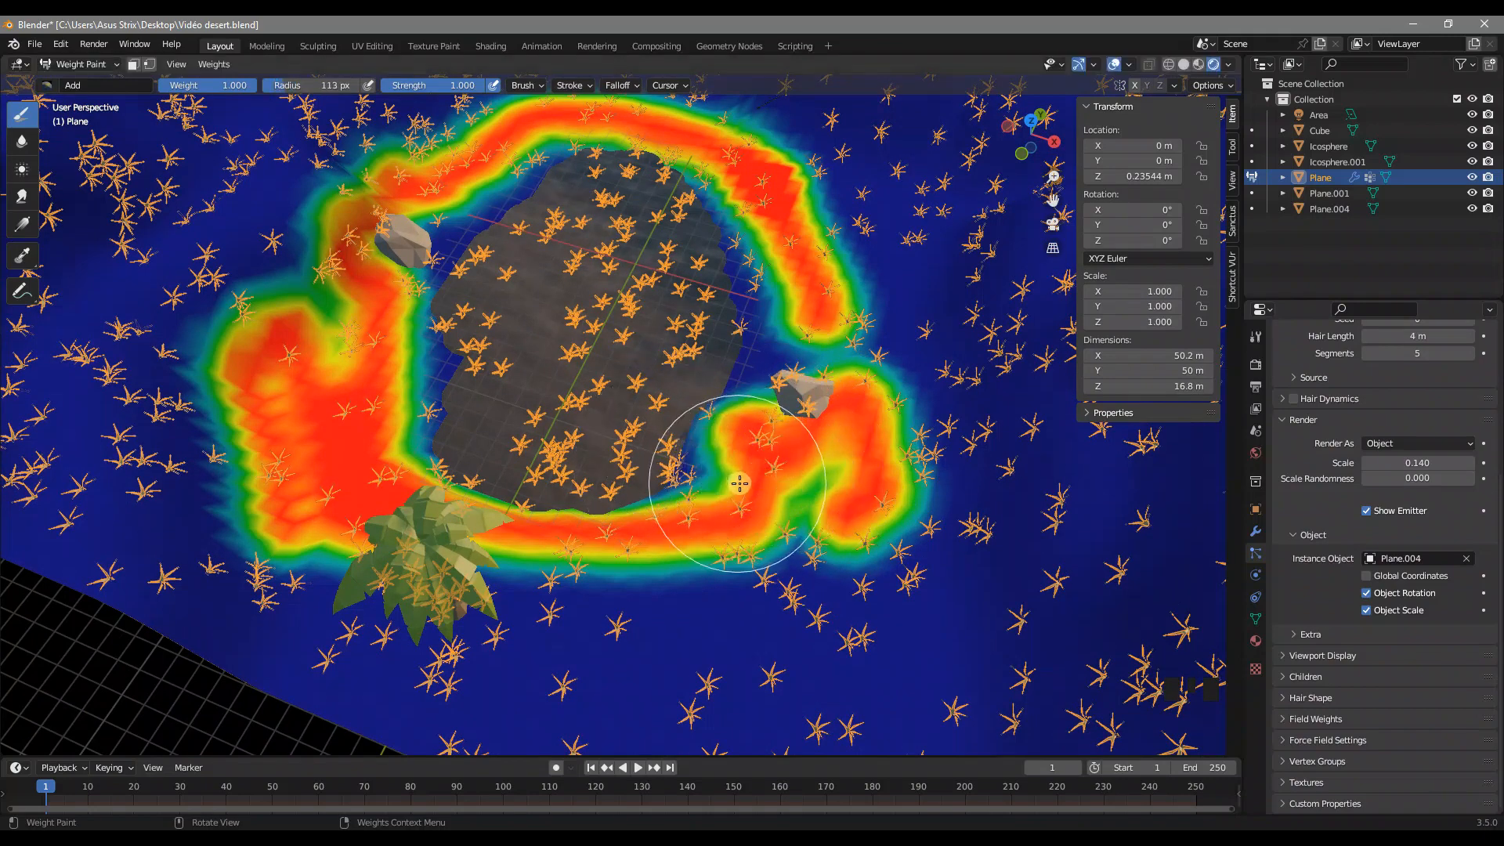
key("shift+f")
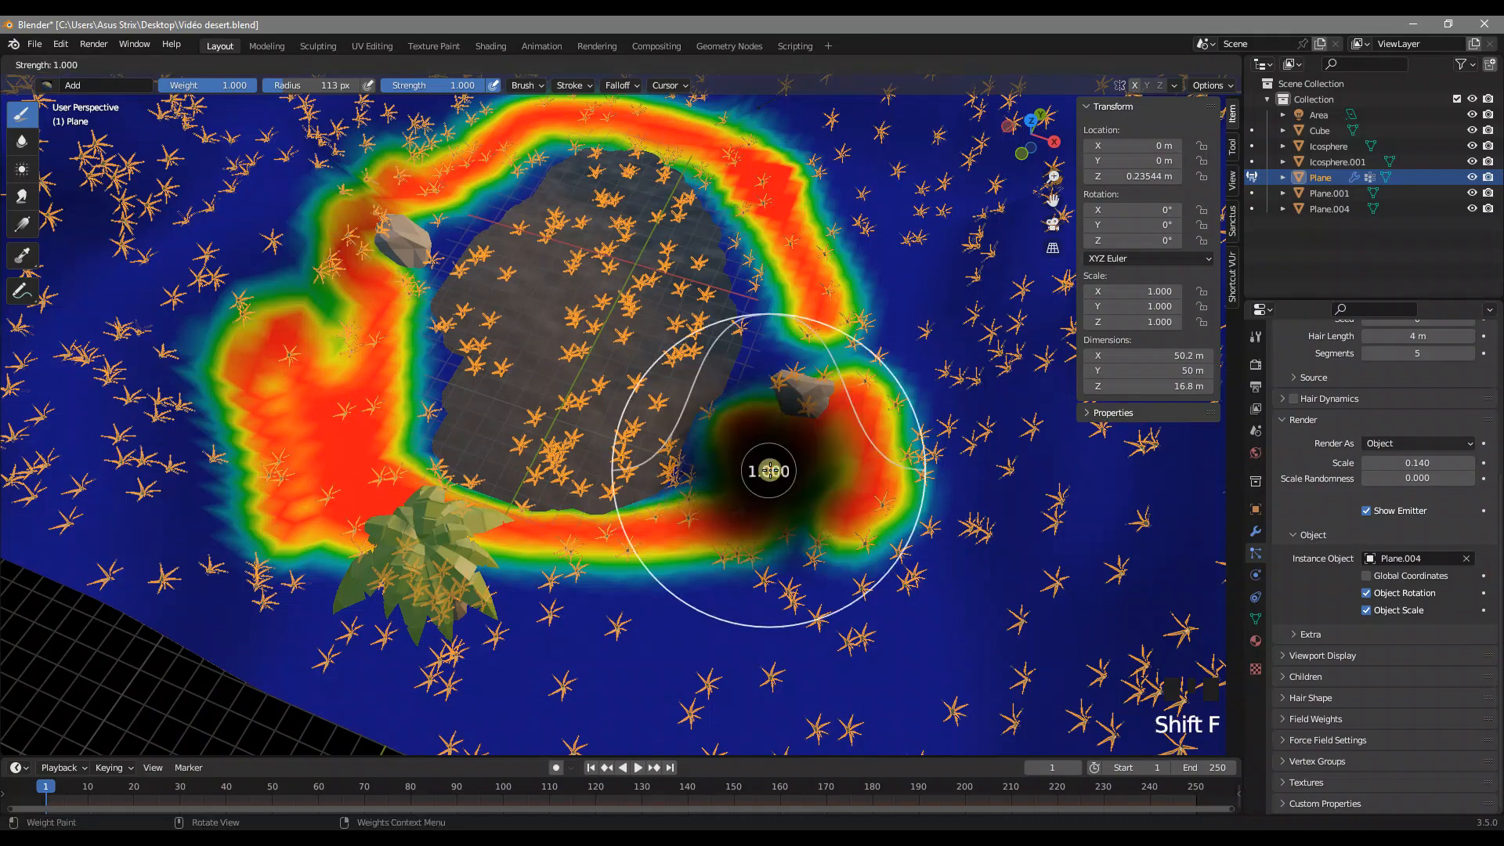
left_click(670, 471)
mouse_move(782, 604)
left_mouse_down()
mouse_move(628, 648)
mouse_move(657, 619)
mouse_move(514, 599)
mouse_move(584, 608)
mouse_move(792, 548)
mouse_move(773, 521)
mouse_move(705, 554)
left_mouse_up()
middle_click_drag(705, 554, 932, 604)
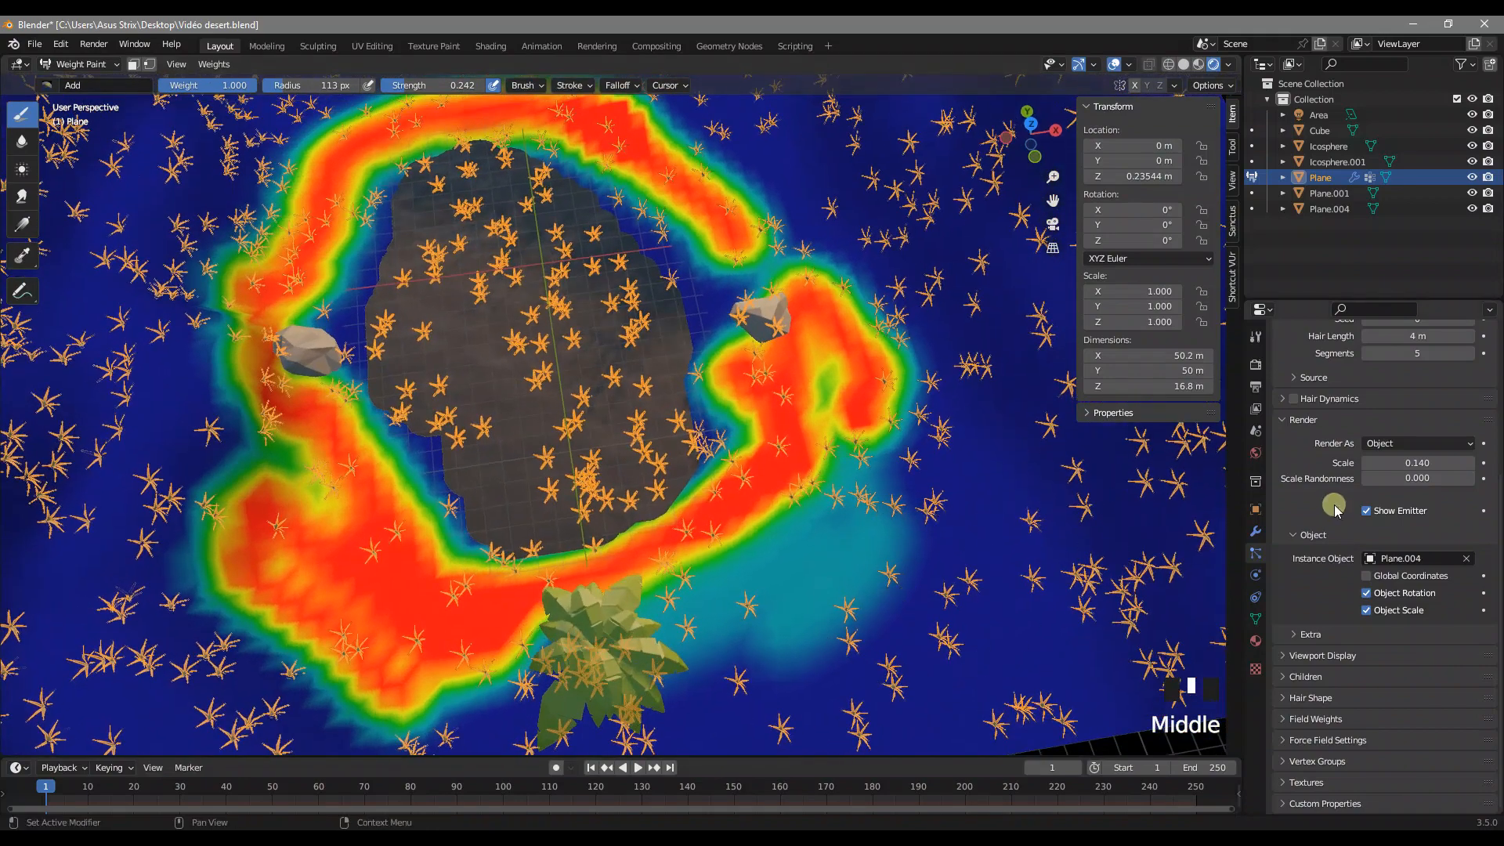
Step: Return to Object Mode and assign the painted vertex group Group to the particle density
left_click(49, 68)
left_click(59, 83)
middle_click_drag(773, 458, 1137, 586)
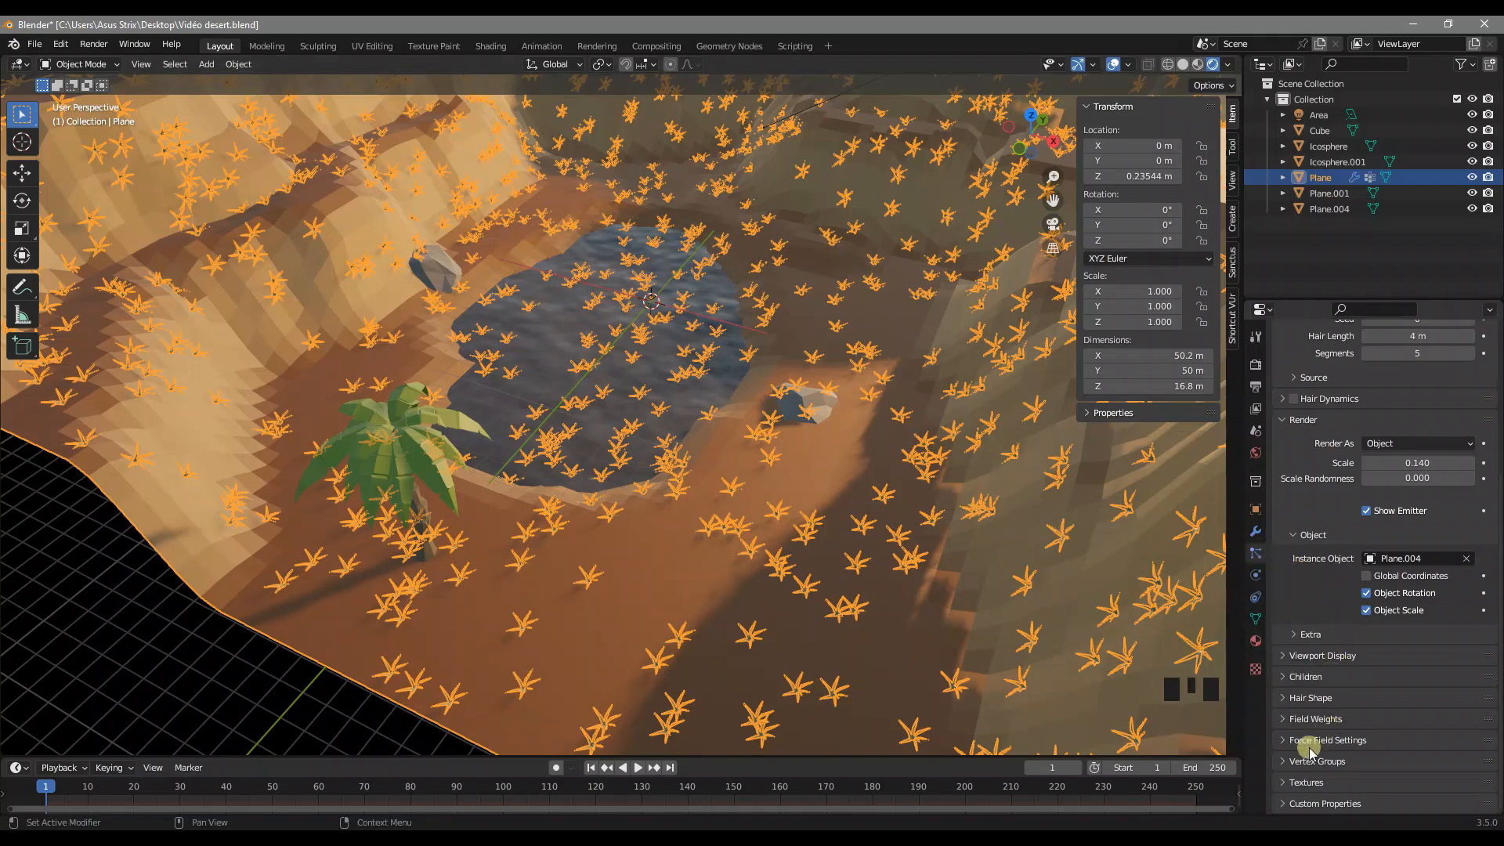
scroll(1325, 784, "down", 3)
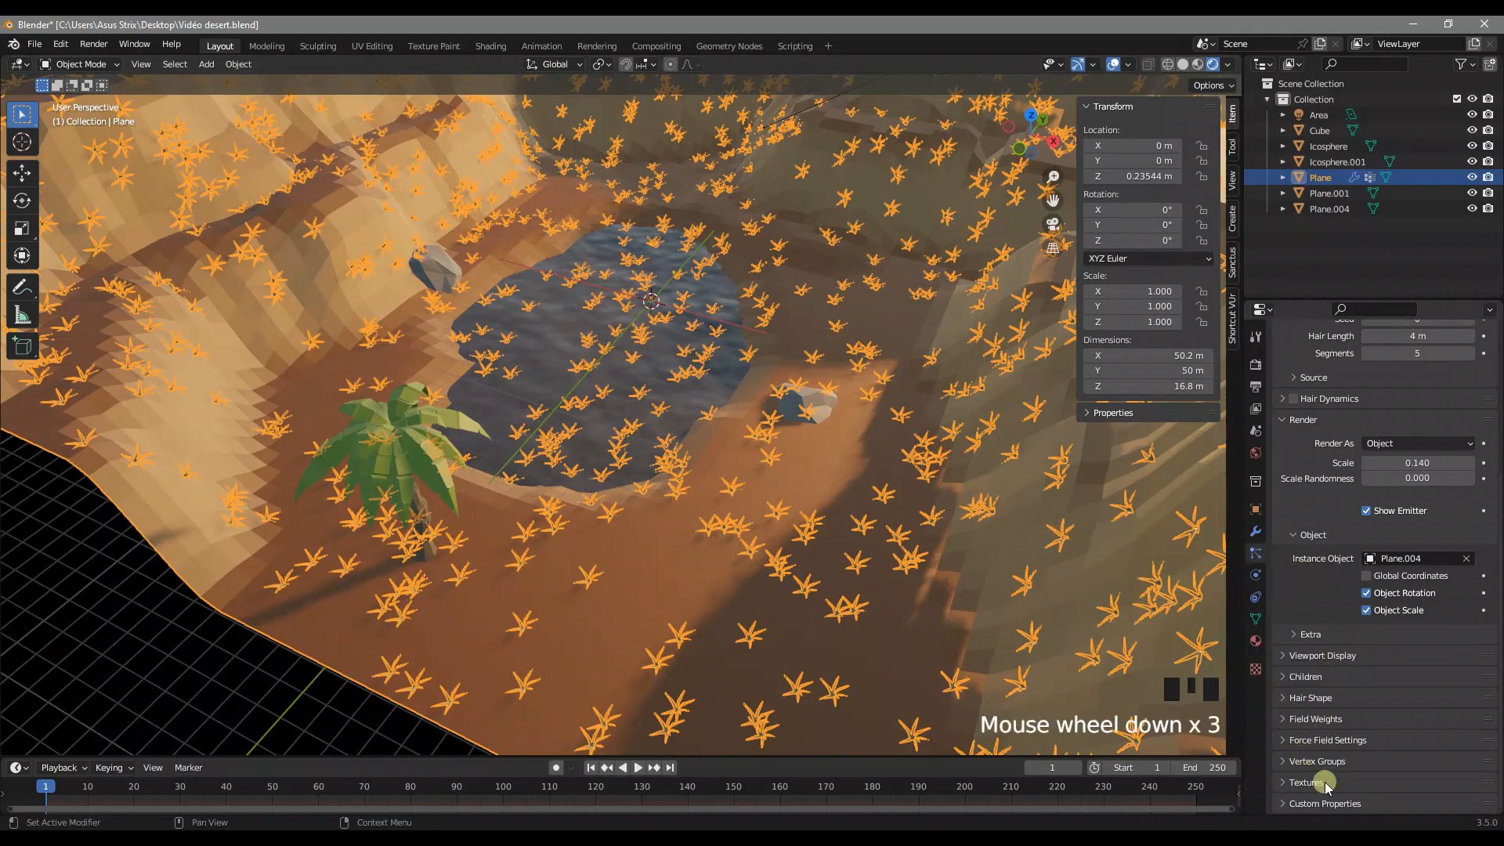
left_click(1289, 762)
scroll(1346, 697, "down", 3)
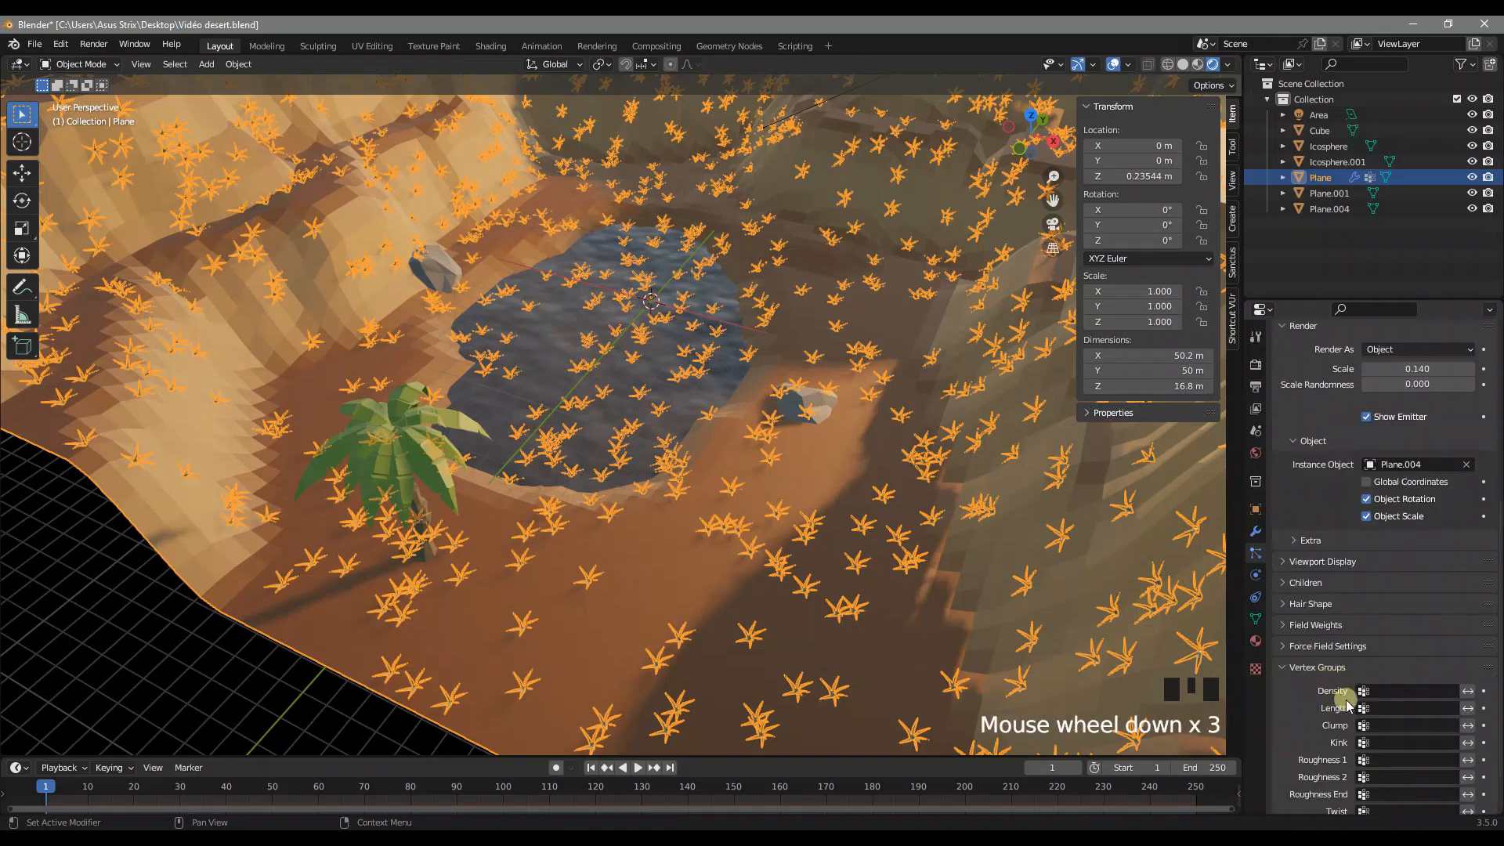
left_click(1394, 692)
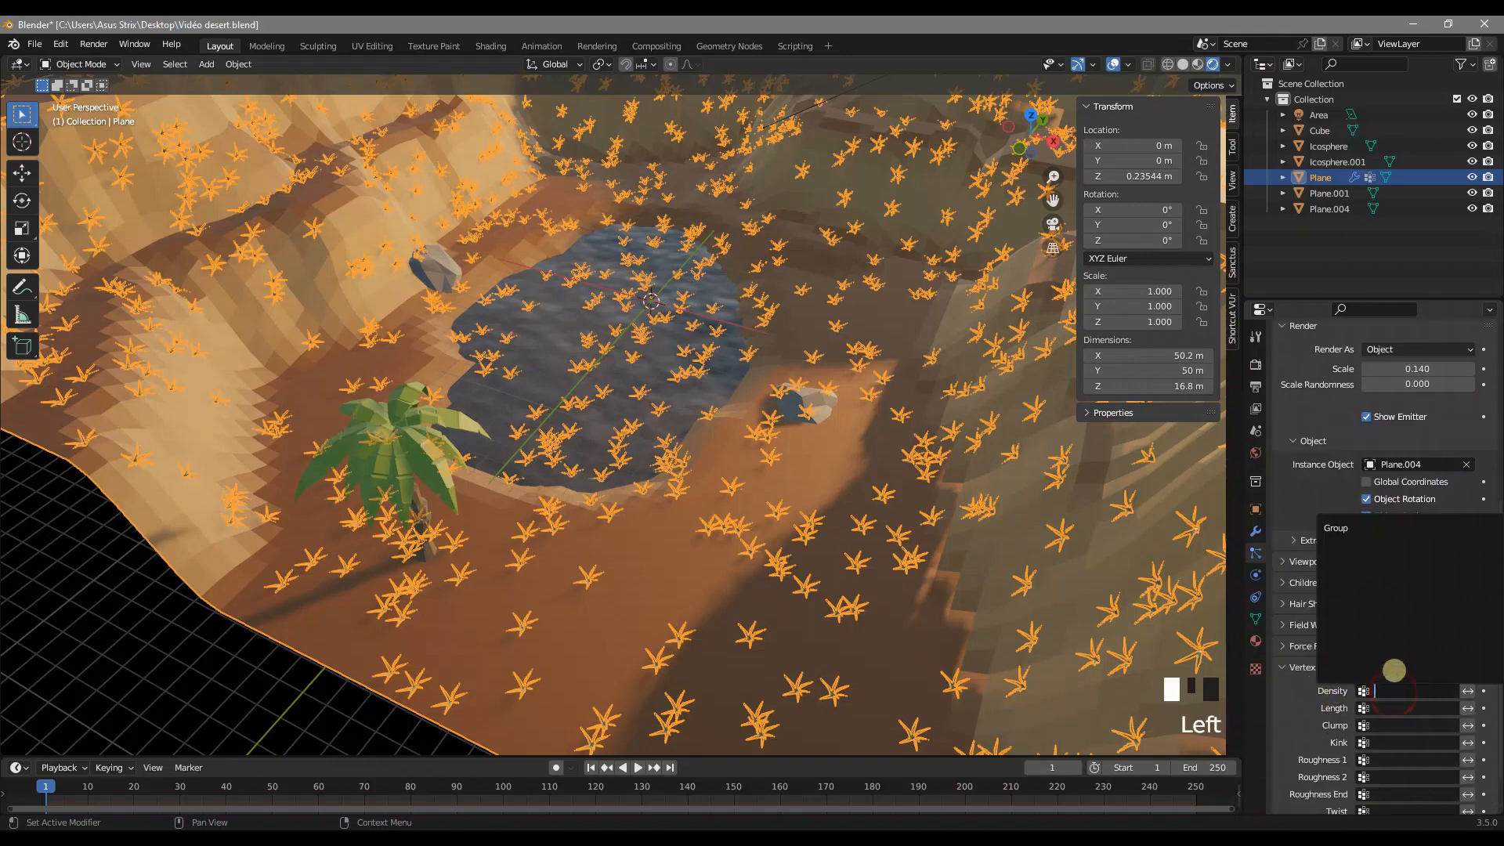
left_click(1361, 529)
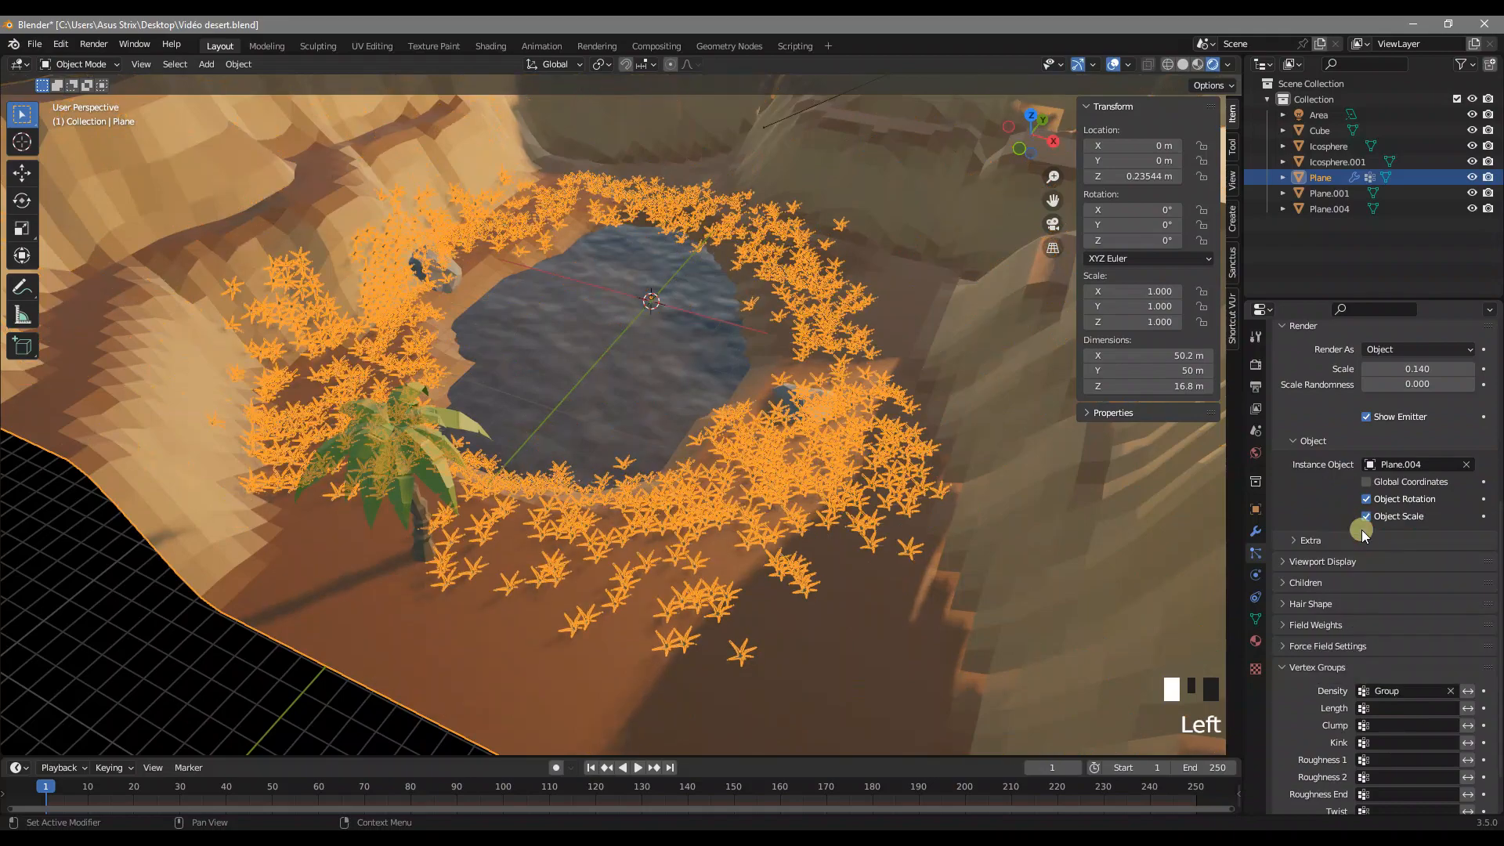
Step: Deselect the terrain and set the number of hair particles to 100
mouse_move(909, 470)
middle_mouse_down()
mouse_move(959, 530)
mouse_move(899, 466)
middle_mouse_up()
scroll(807, 421, "up", 3)
scroll(786, 430, "down", 3)
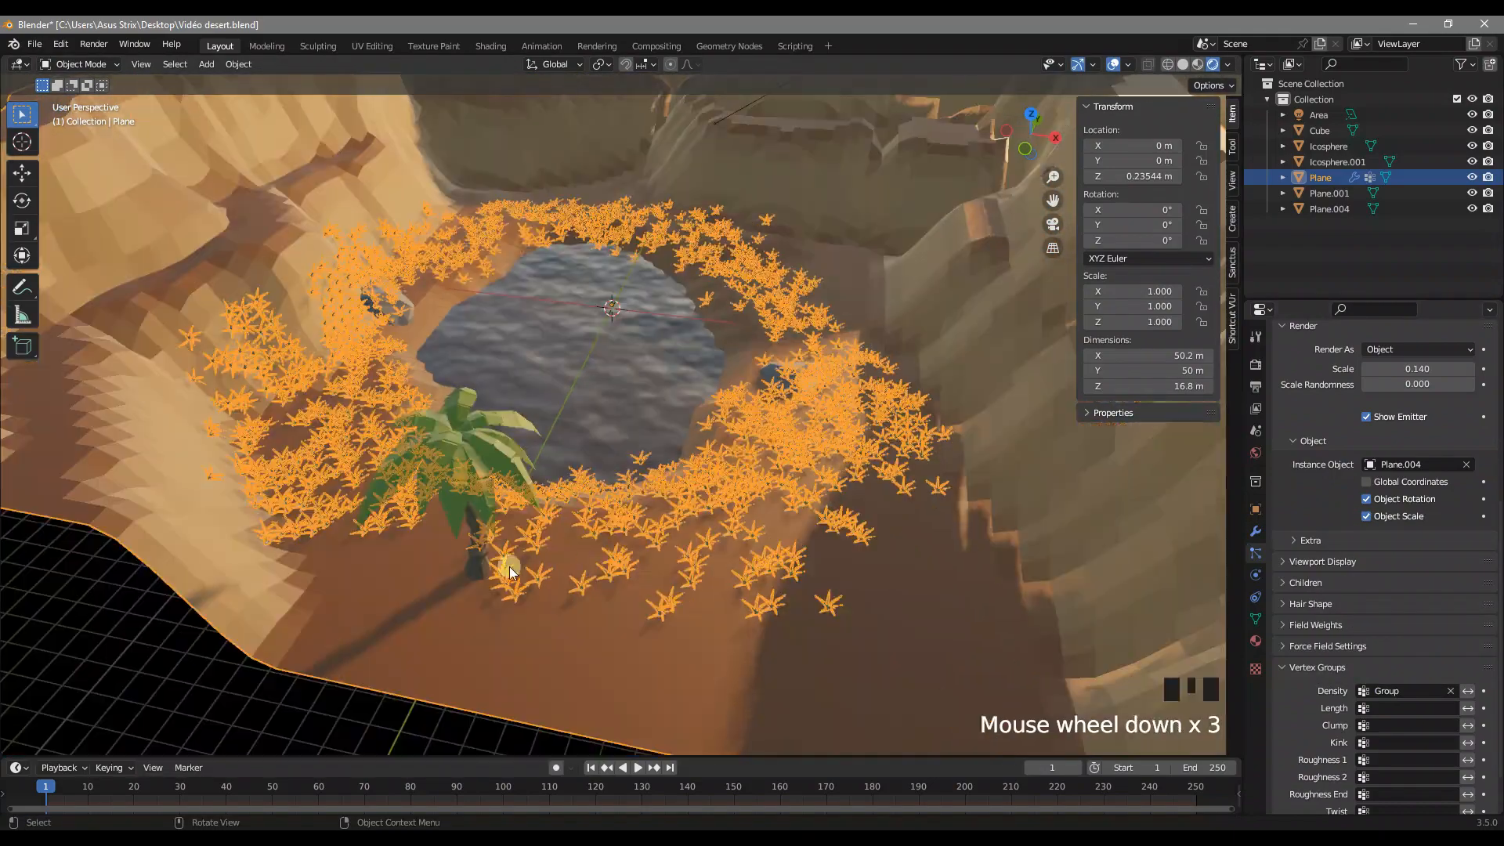
left_click(107, 638)
scroll(859, 525, "up", 3)
middle_click_drag(884, 524, 867, 506)
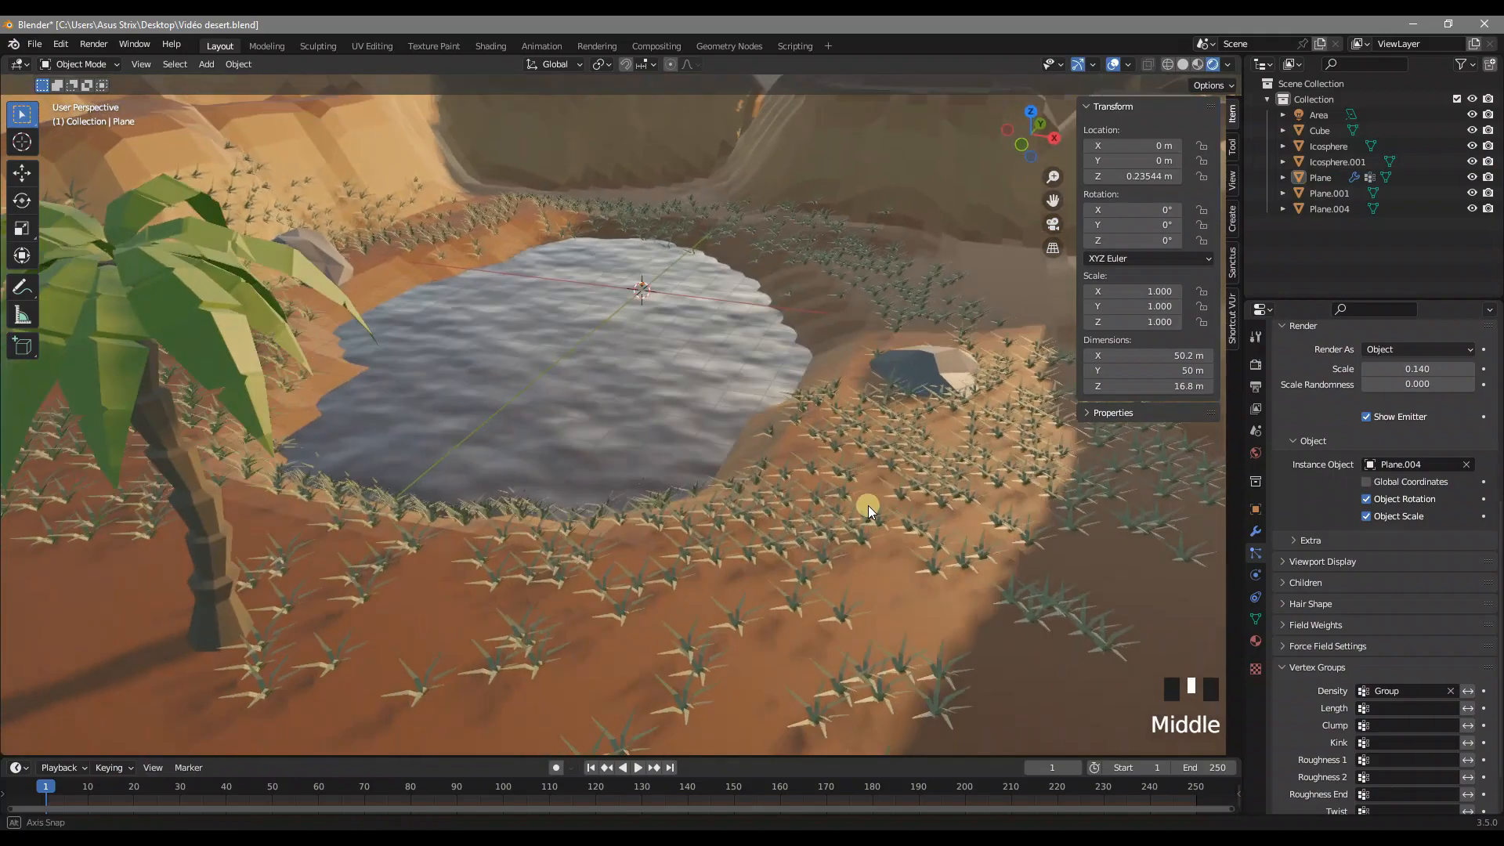
scroll(1343, 661, "up", 7)
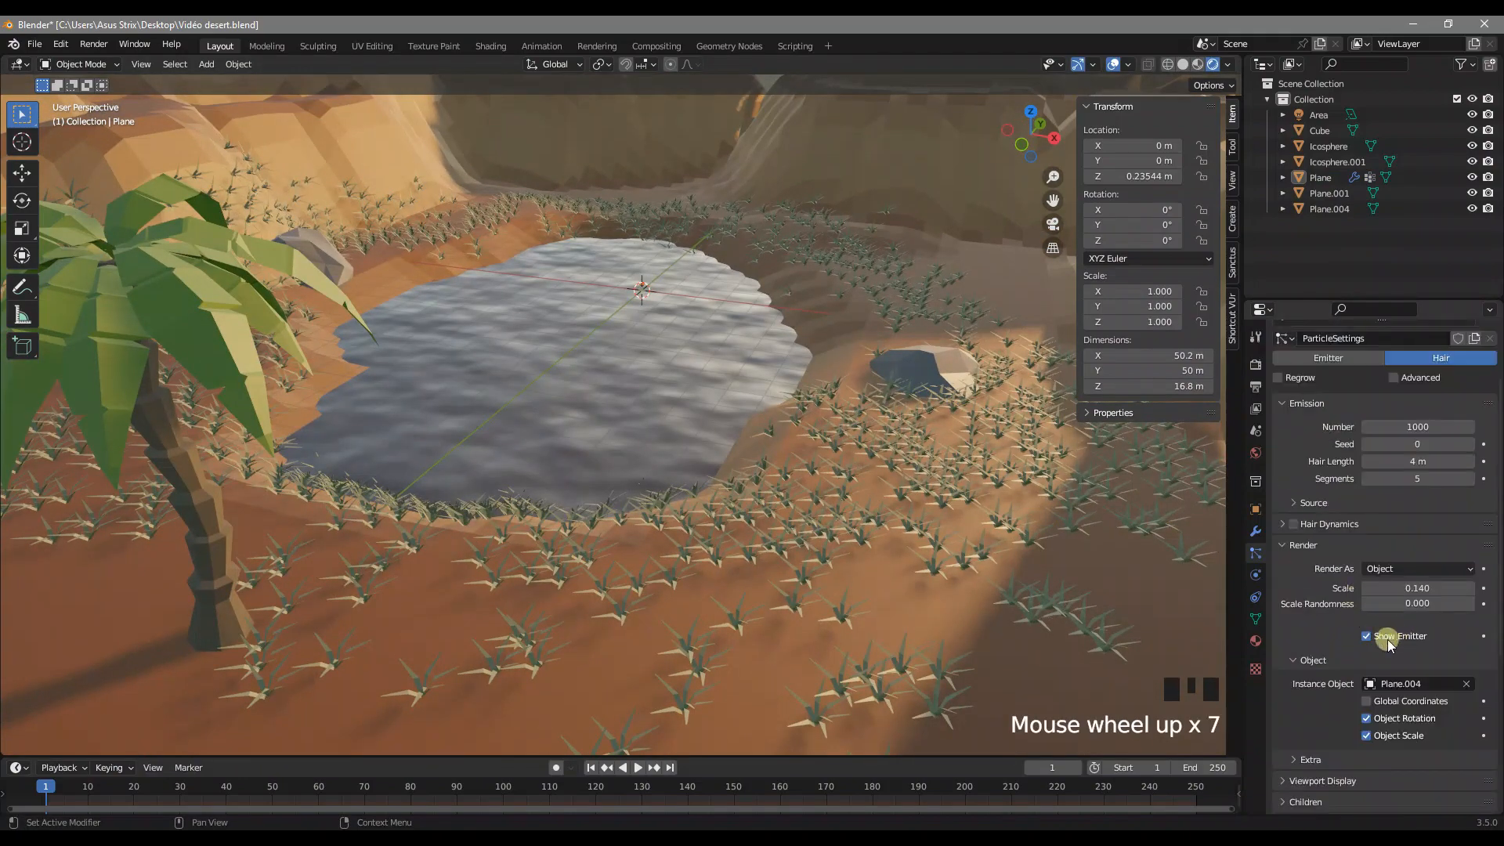
scroll(1317, 576, "up", 4)
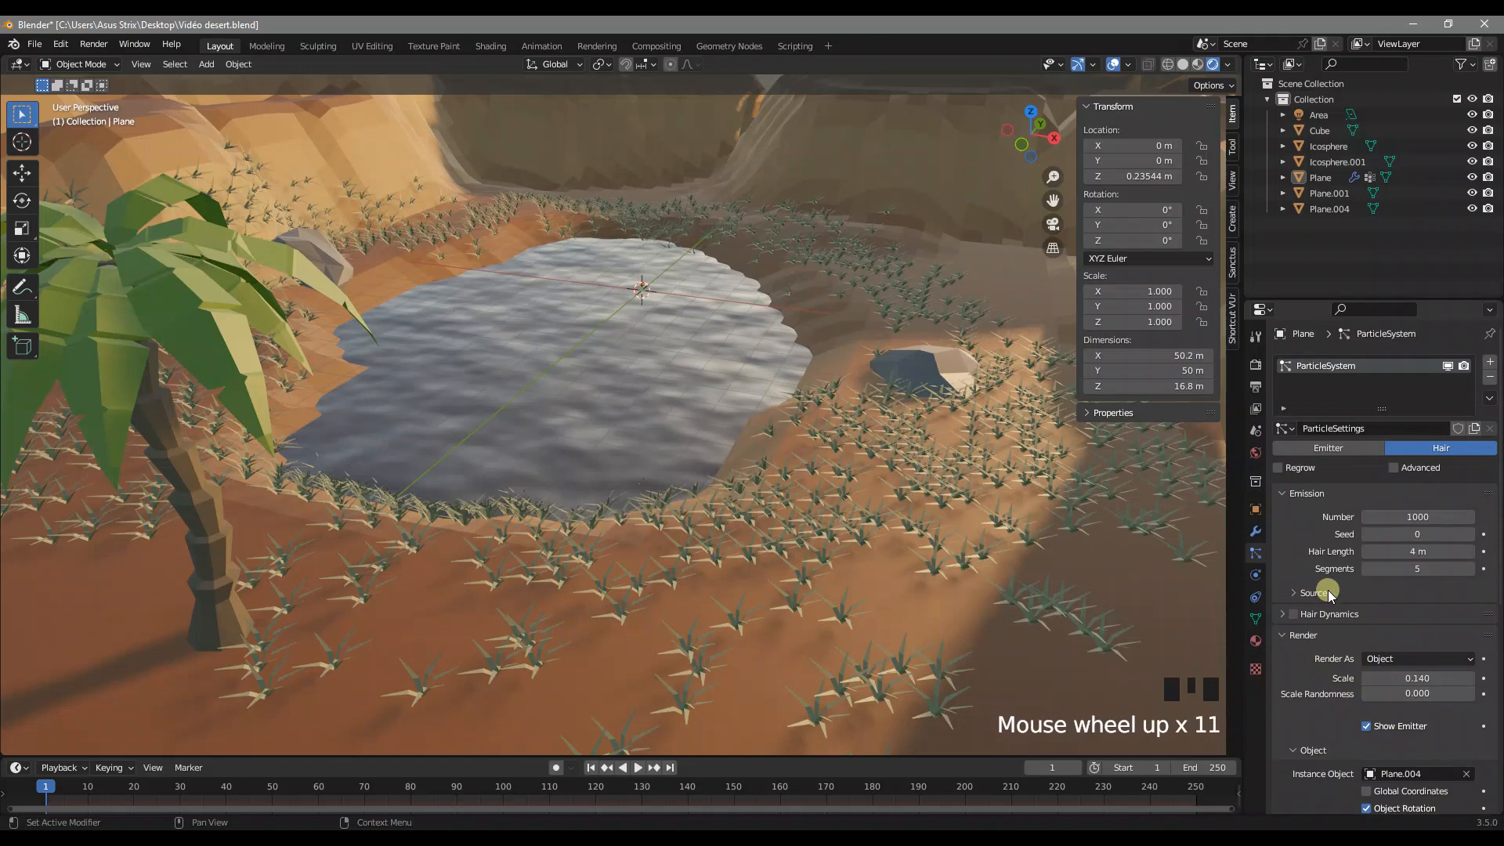
left_click(1423, 516)
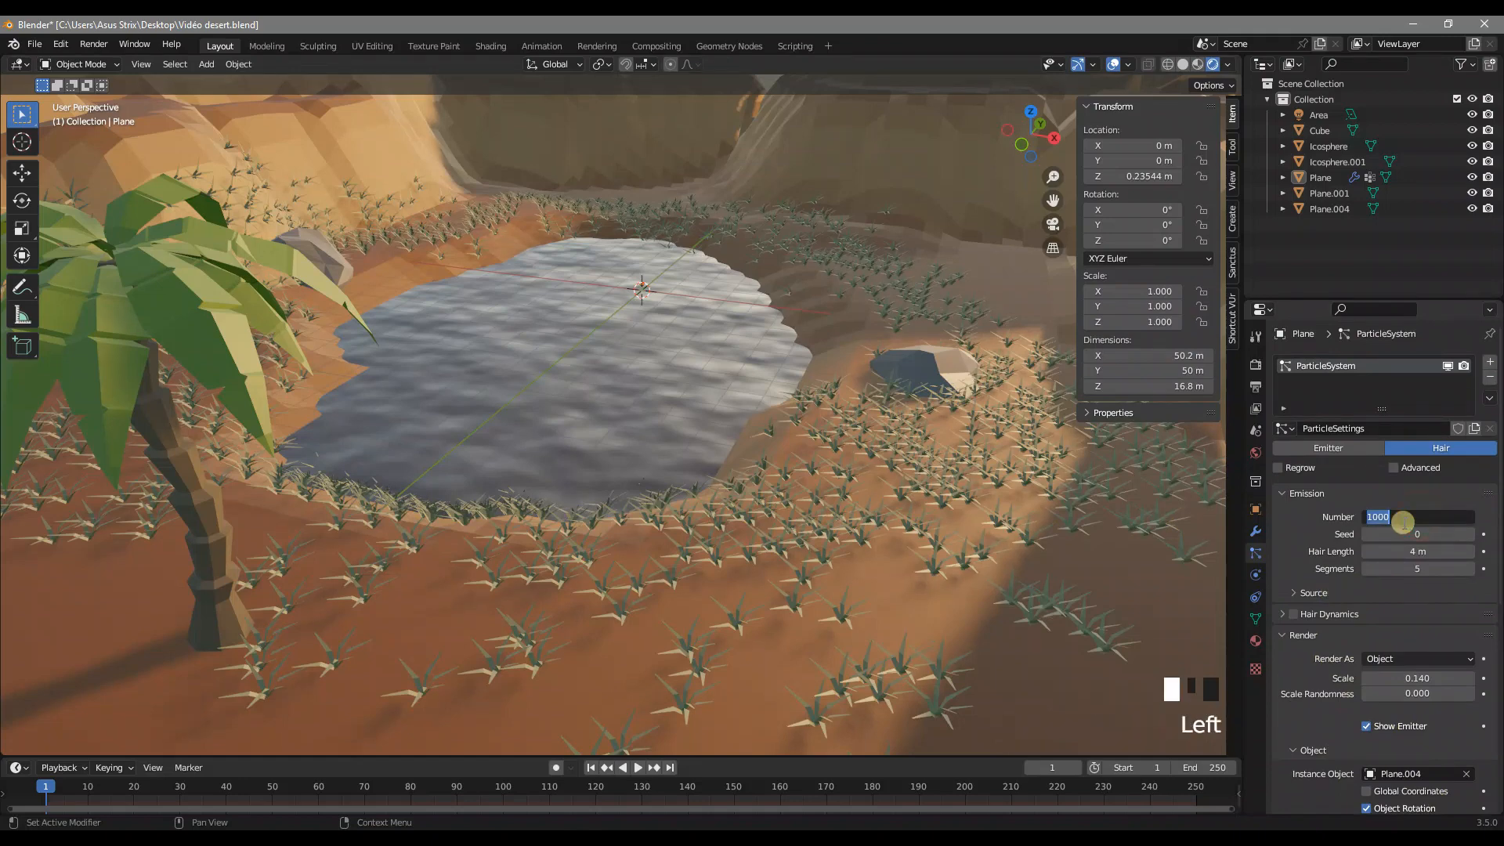
type("100")
key("Return")
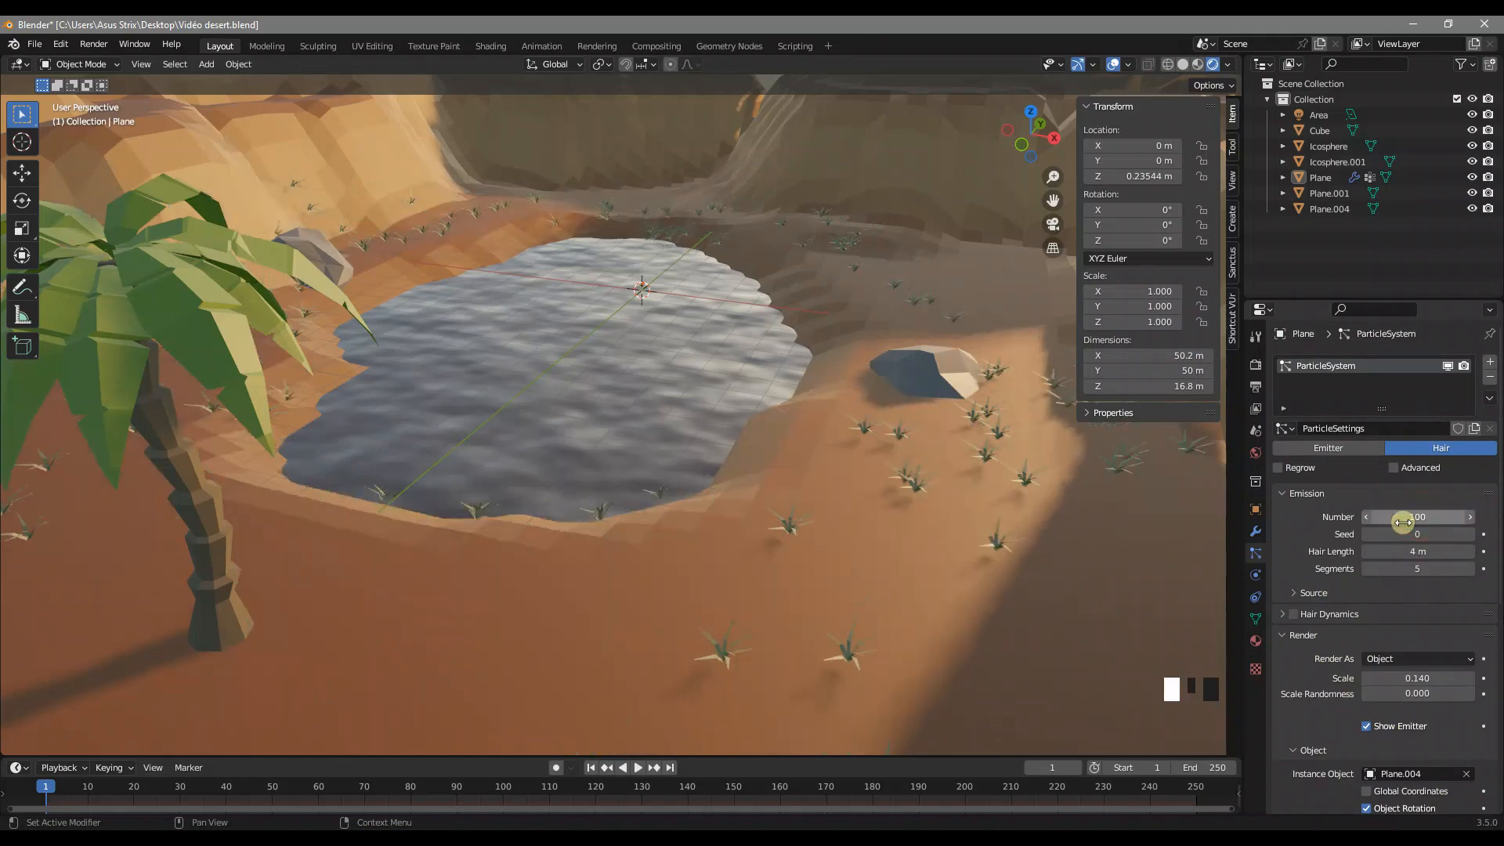
Step: Enable the advanced hair settings and particle rotation, and set the orientation axis to Global Z
middle_click_drag(697, 420, 731, 469)
scroll(1342, 503, "down", 5)
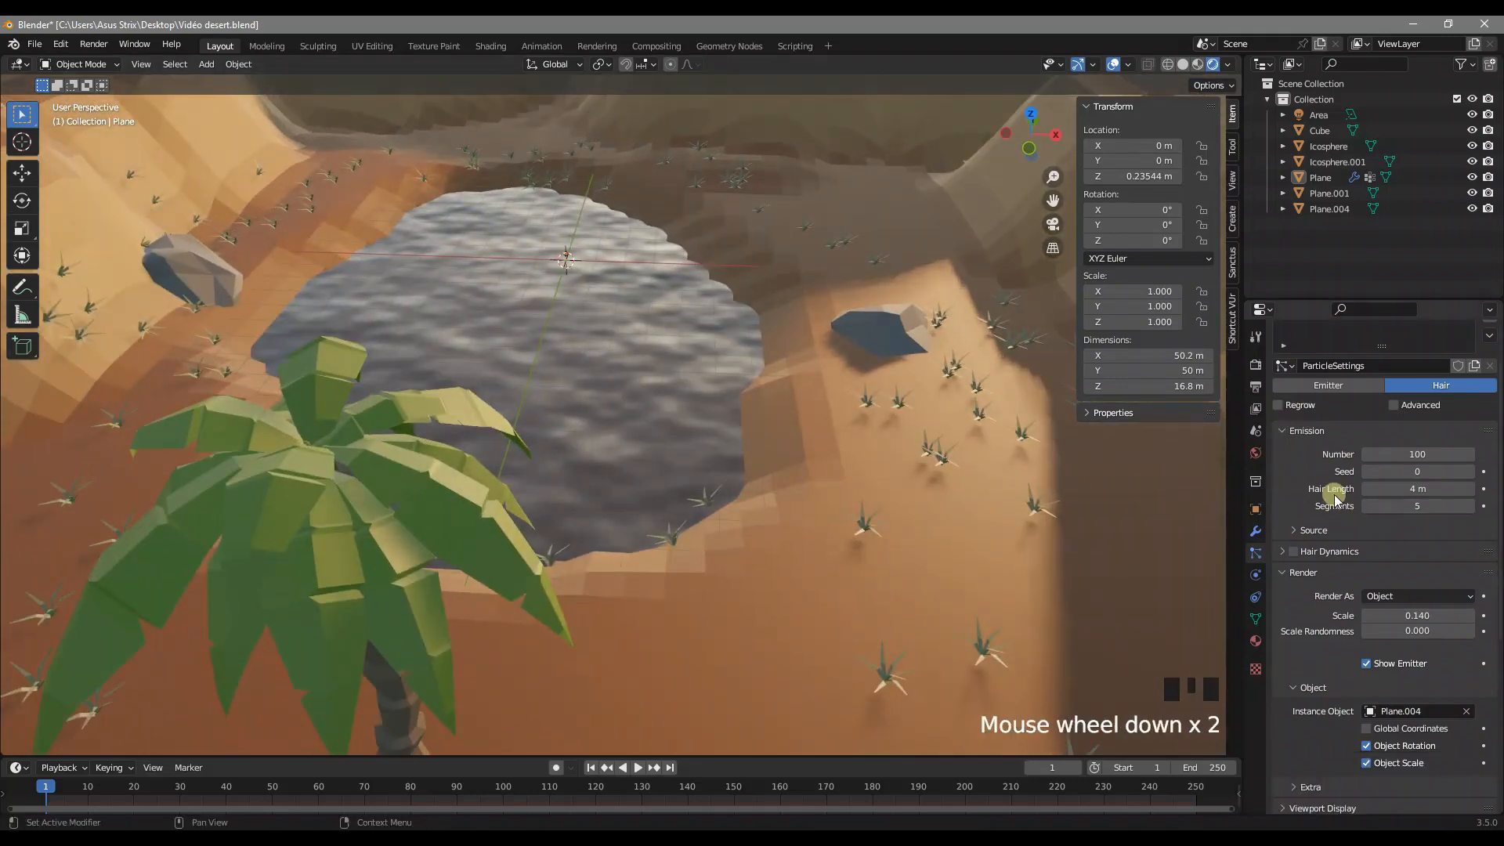
scroll(1318, 550, "down", 3)
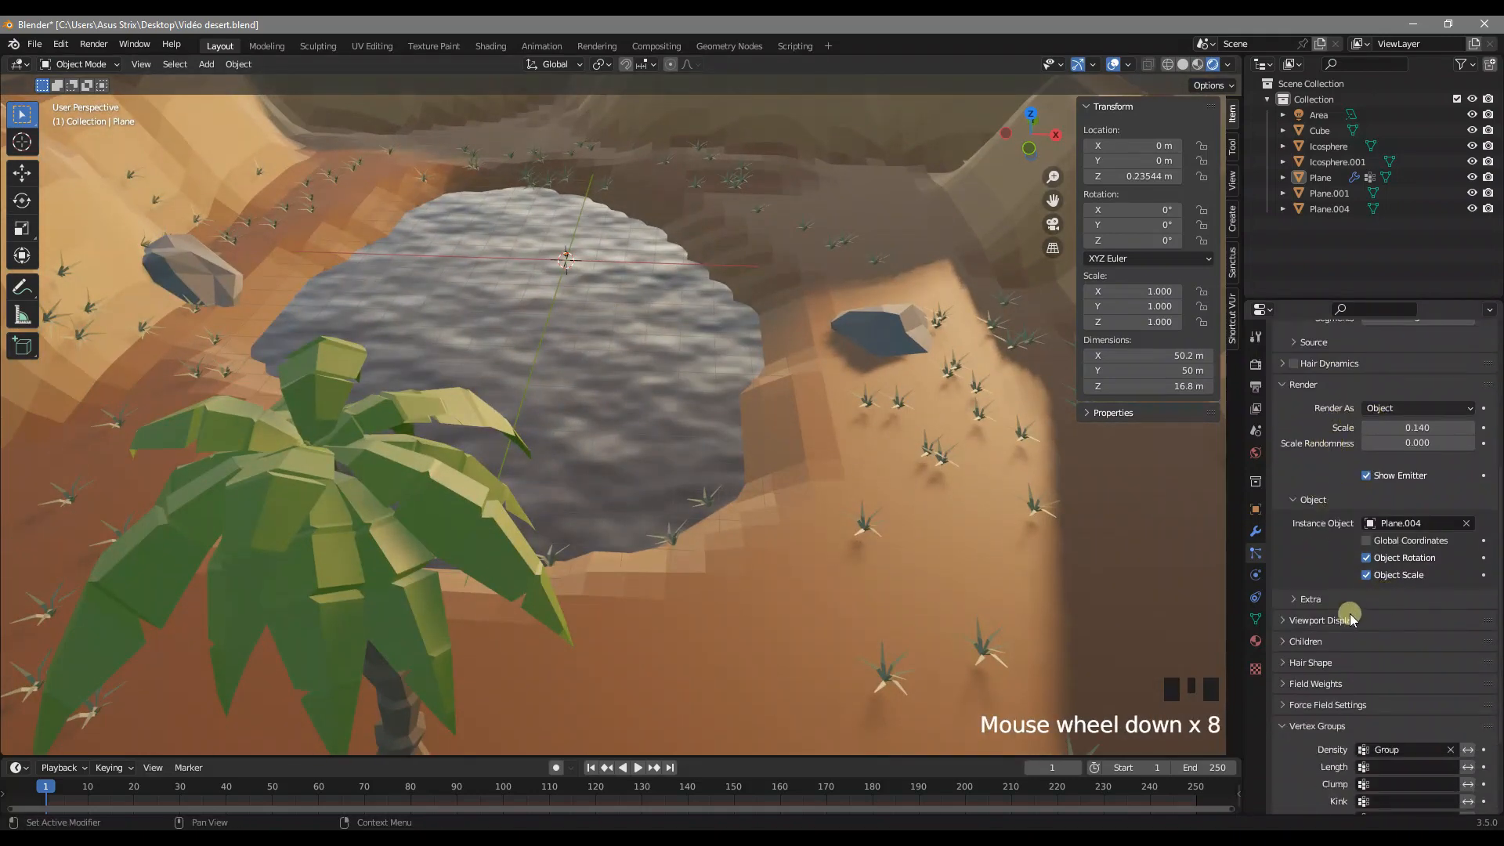
scroll(1353, 619, "up", 6)
middle_click_drag(867, 564, 832, 535)
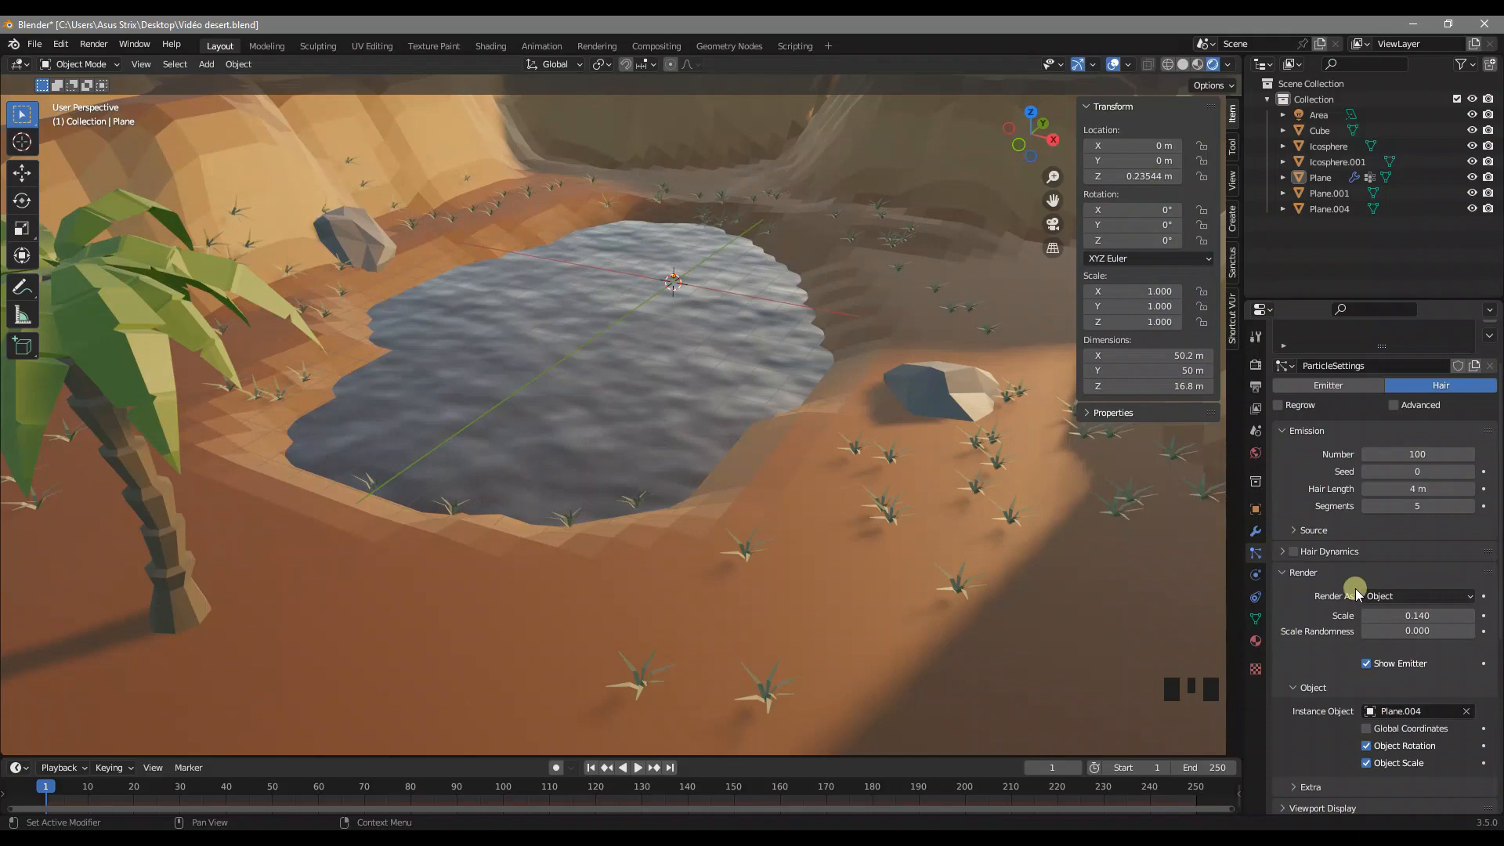
left_click(1394, 406)
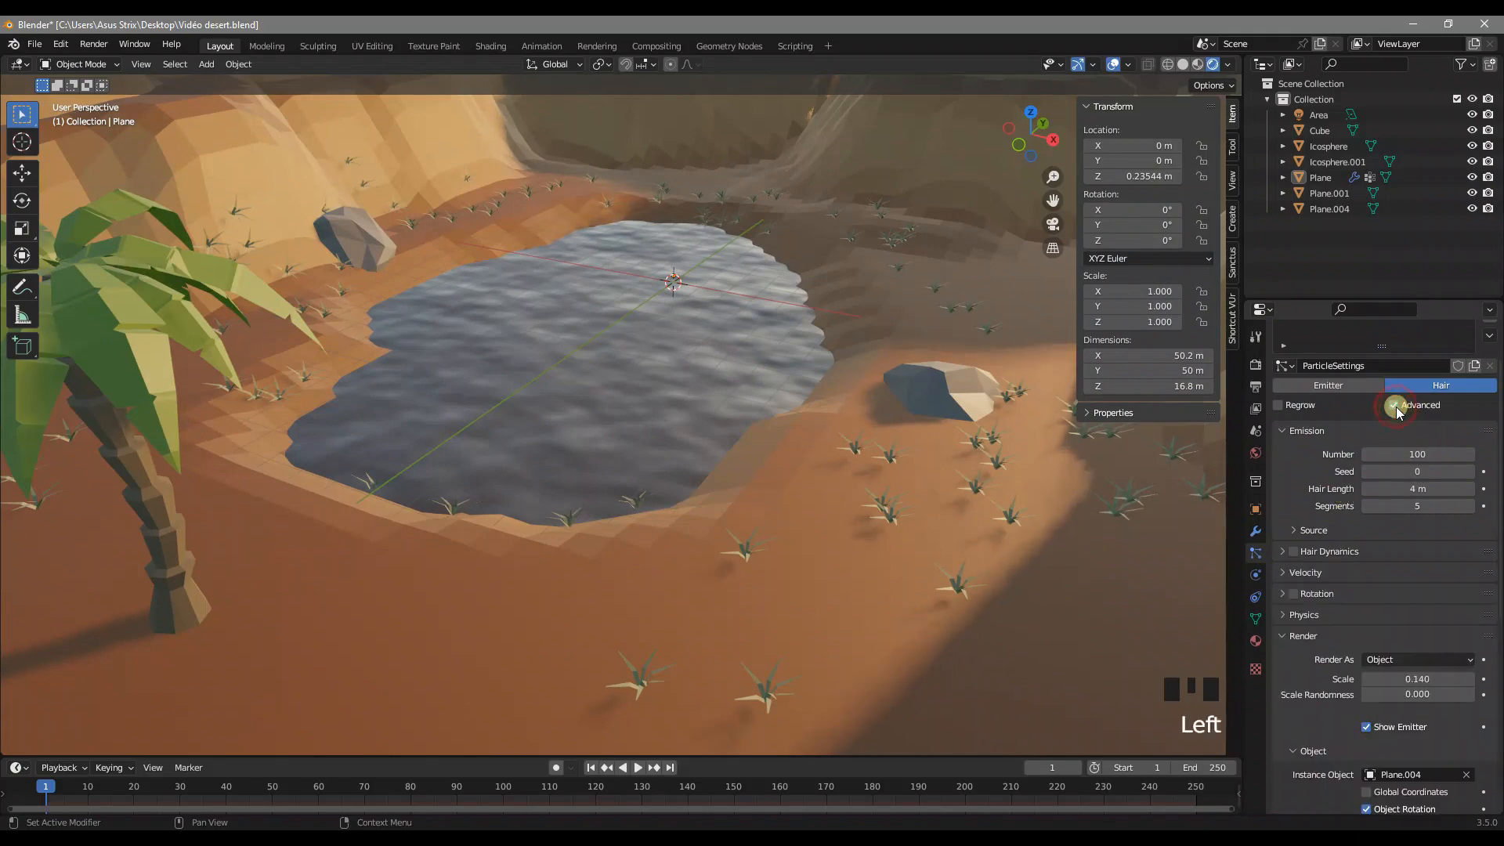
scroll(1312, 510, "down", 6)
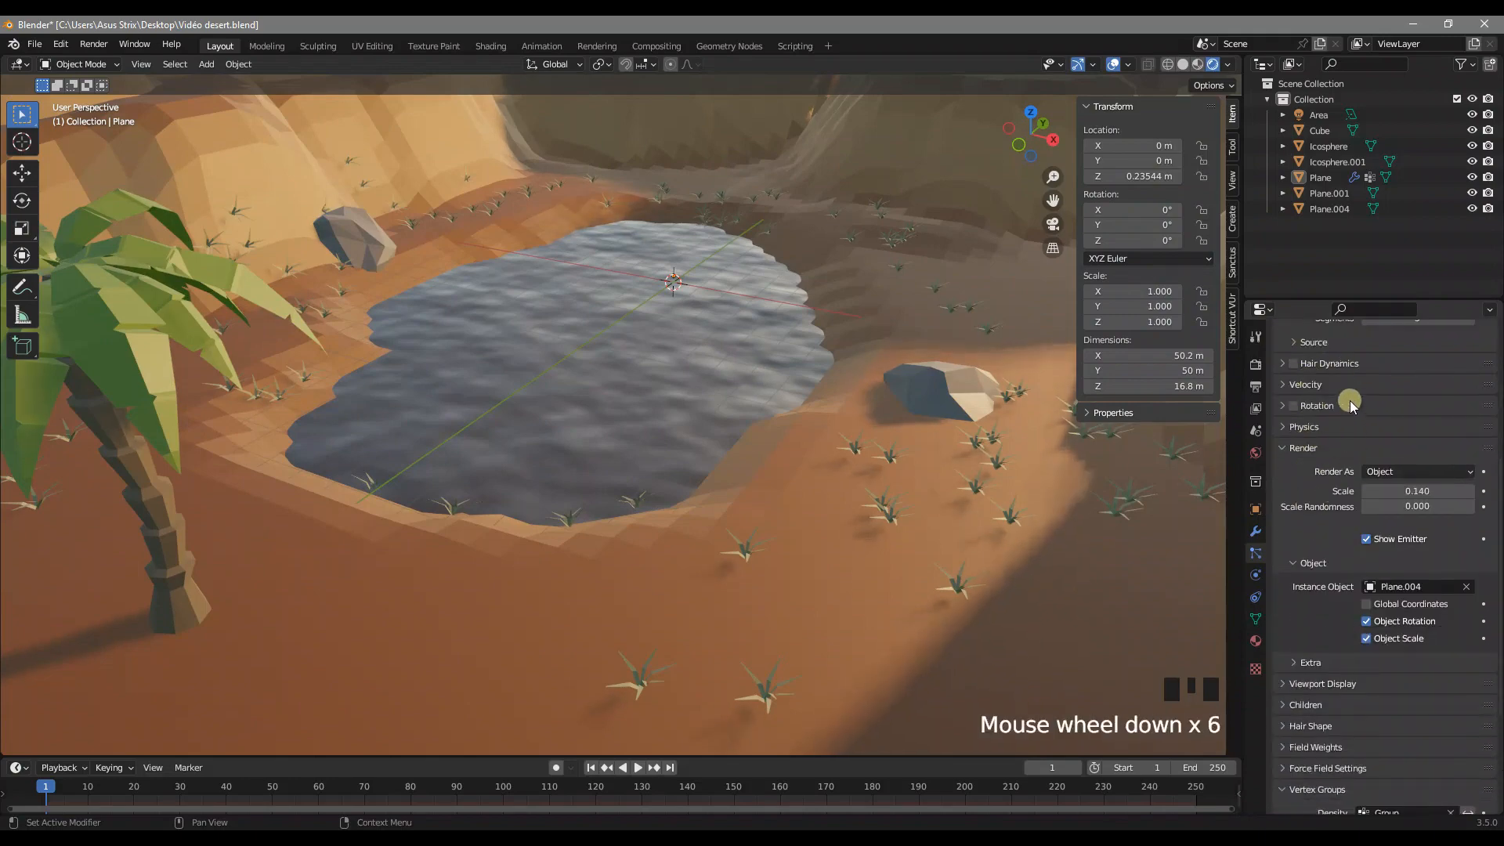
left_click(1295, 406)
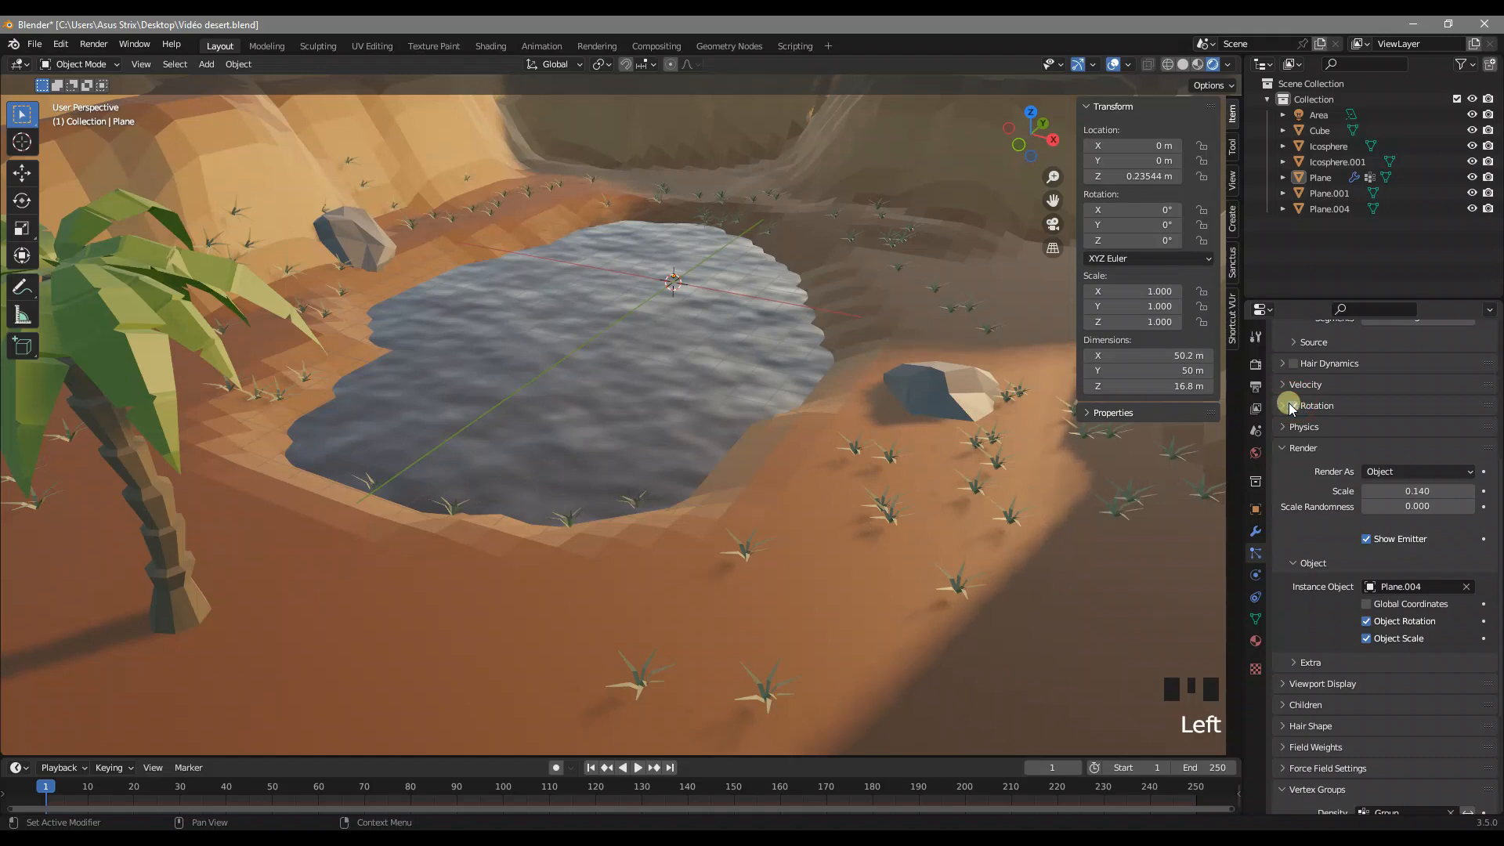
left_click(1292, 406)
left_click(1396, 429)
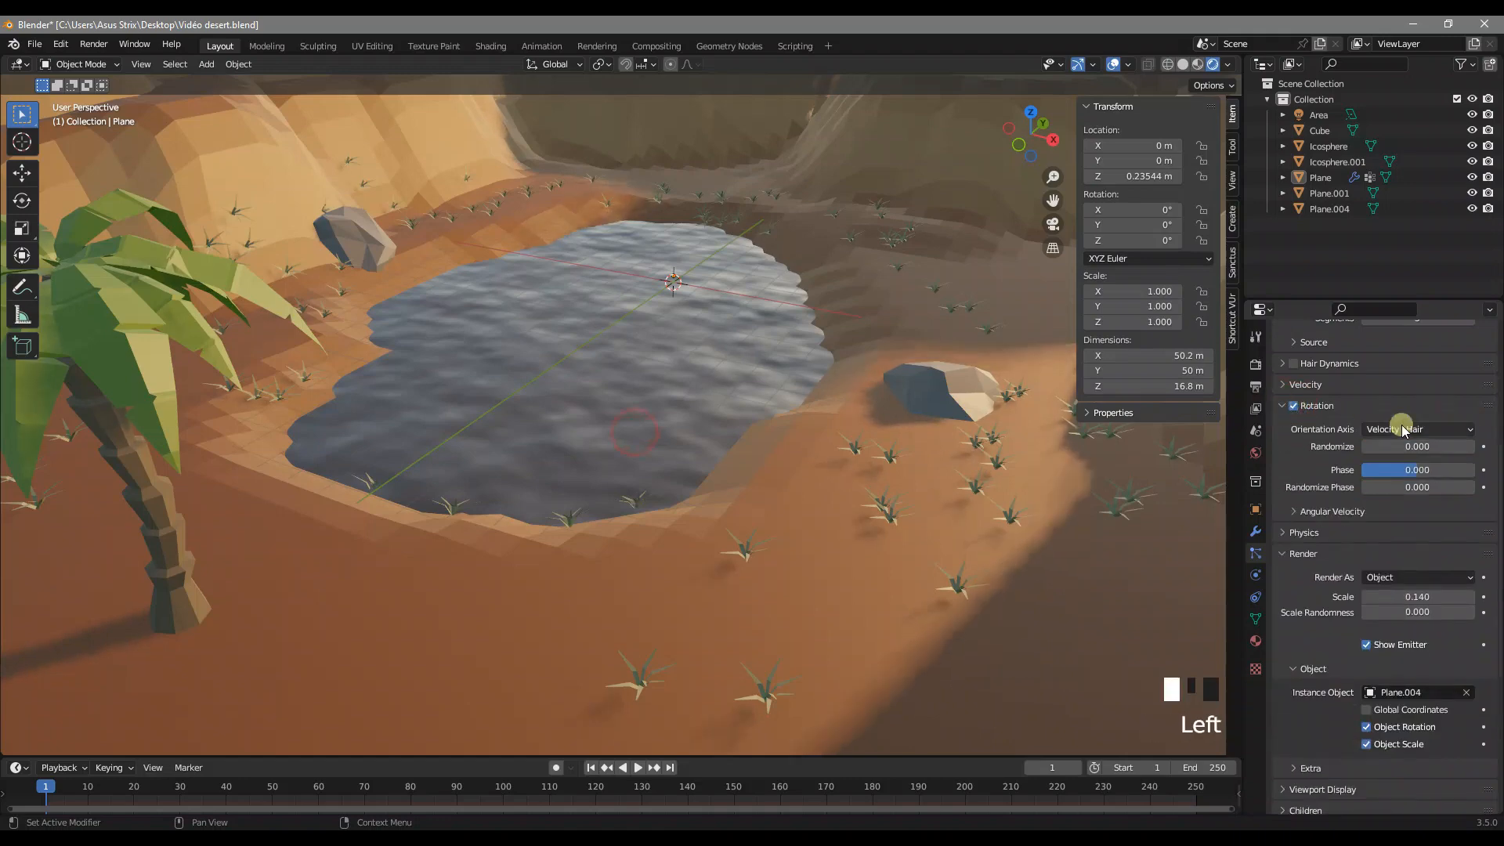
left_click(1413, 552)
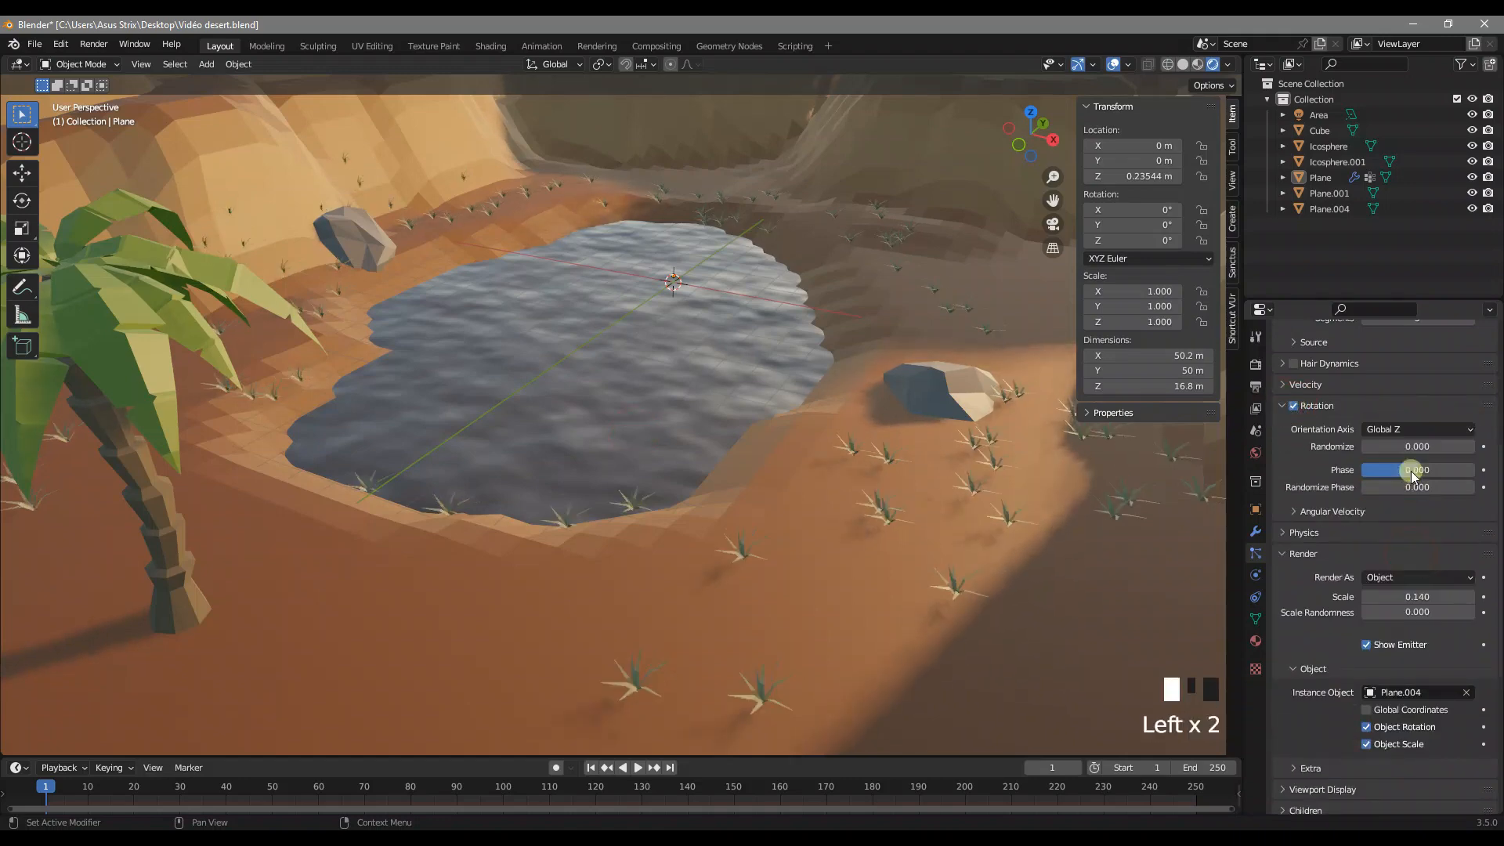
Step: Set the particle rotation's Randomize to 0.116 and Randomize Phase to 1.565
left_click_drag(1408, 447, 1435, 446)
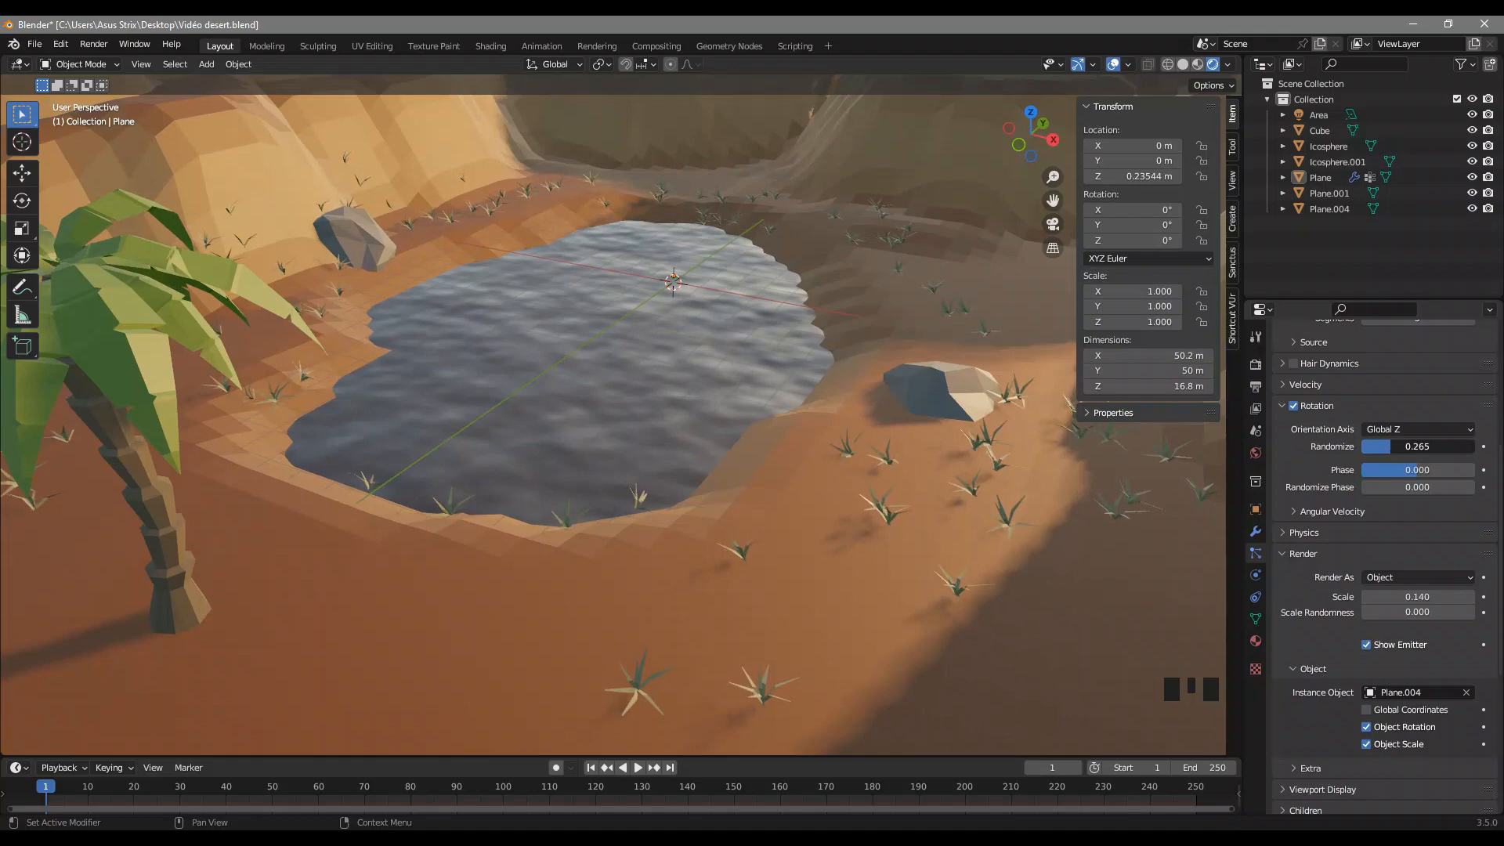
left_click_drag(1391, 486, 1488, 486)
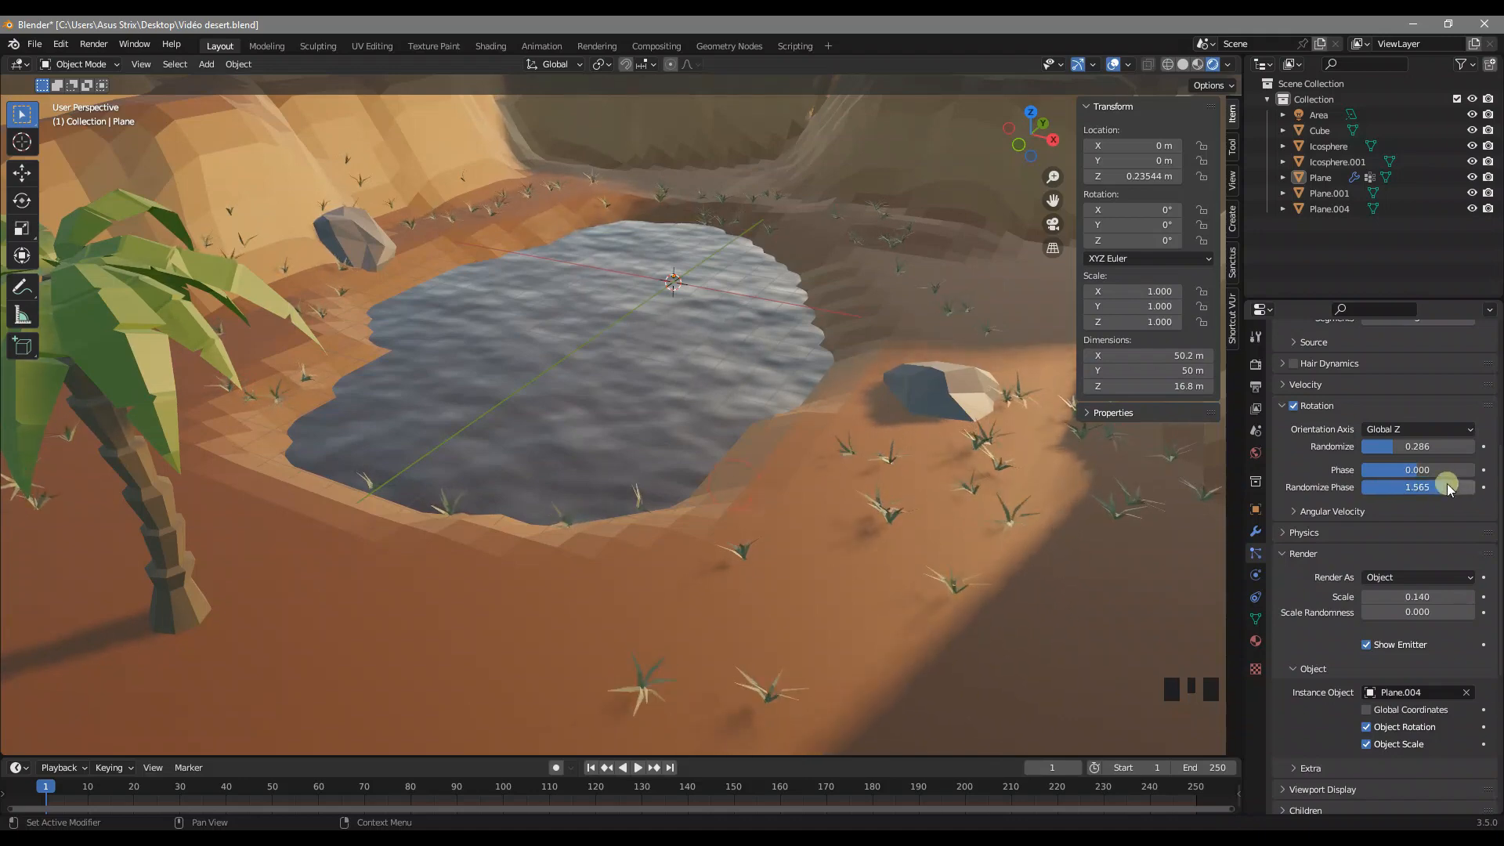
mouse_move(1402, 452)
left_mouse_down()
mouse_move(1480, 451)
mouse_move(1375, 447)
left_mouse_up()
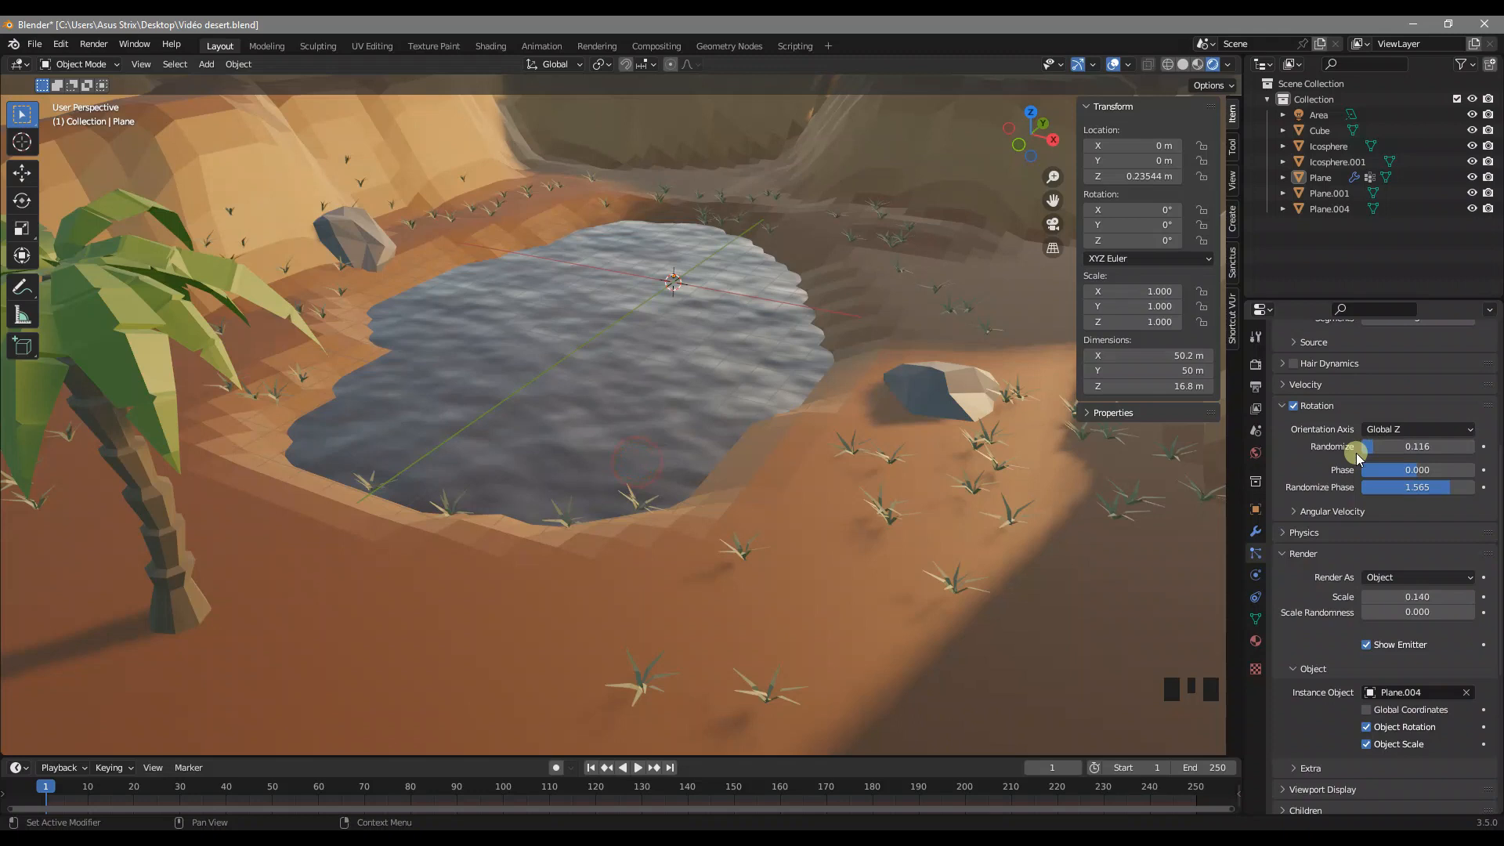
left_click(1281, 406)
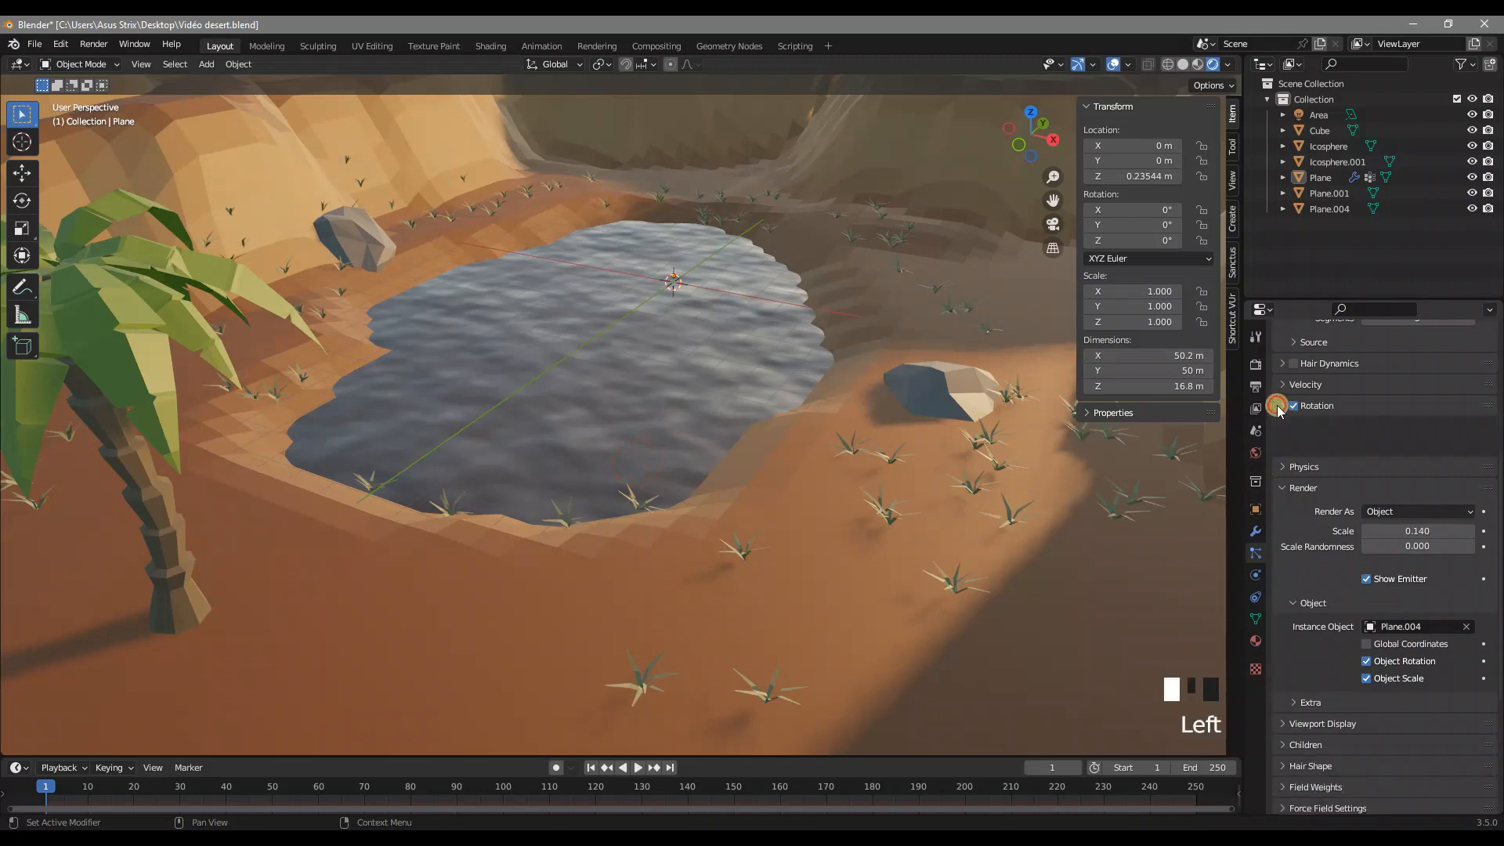
Step: Set the grass tufts' scale randomness to about 0.721 and enlarge their render scale
scroll(1351, 552, "down", 2)
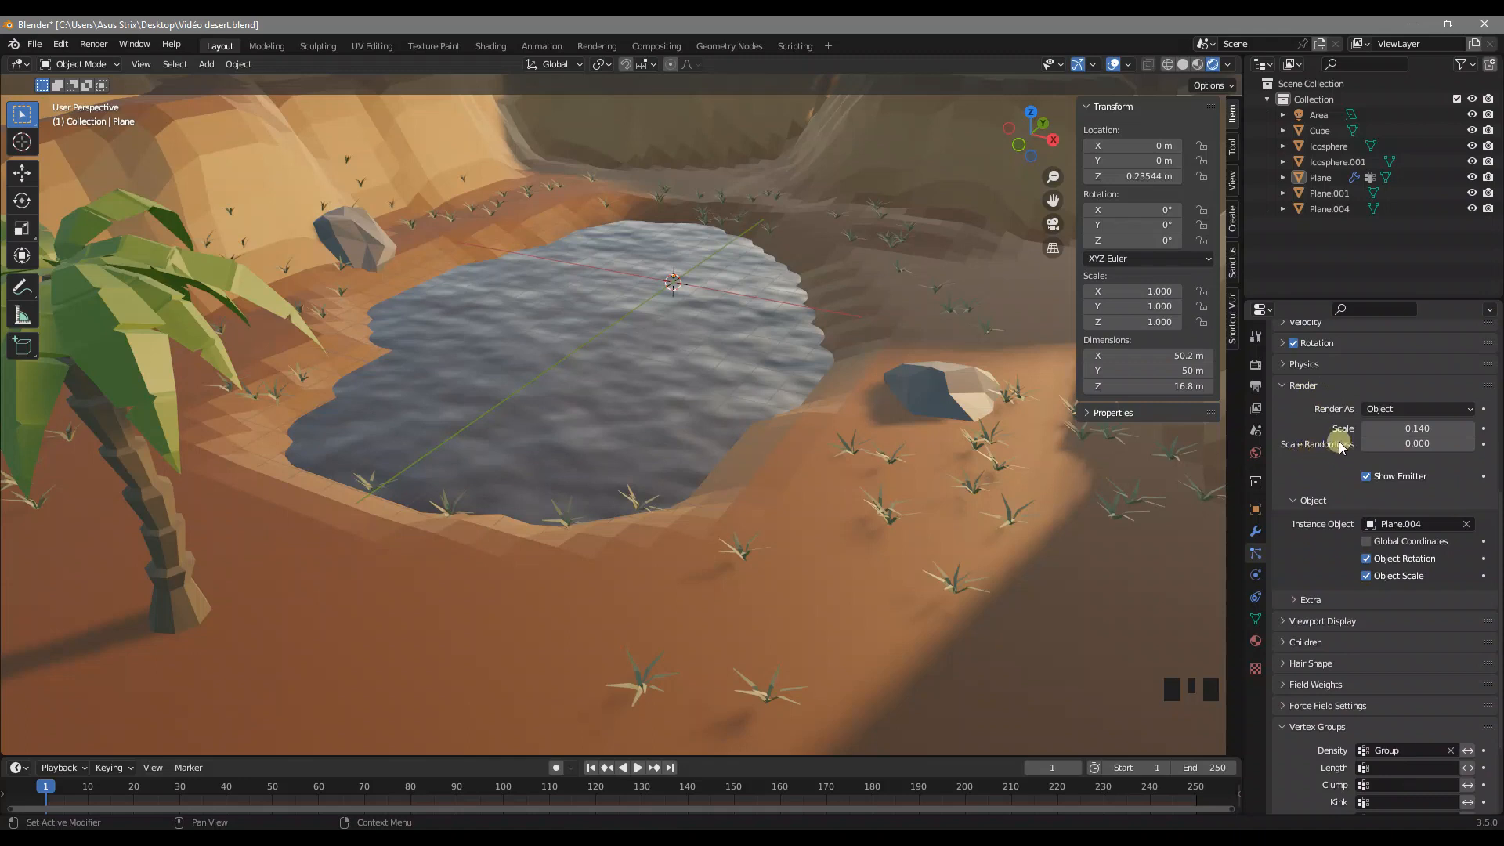
mouse_move(1414, 450)
left_mouse_down()
mouse_move(1486, 450)
mouse_move(1419, 444)
mouse_move(1443, 428)
mouse_move(1414, 444)
left_mouse_up()
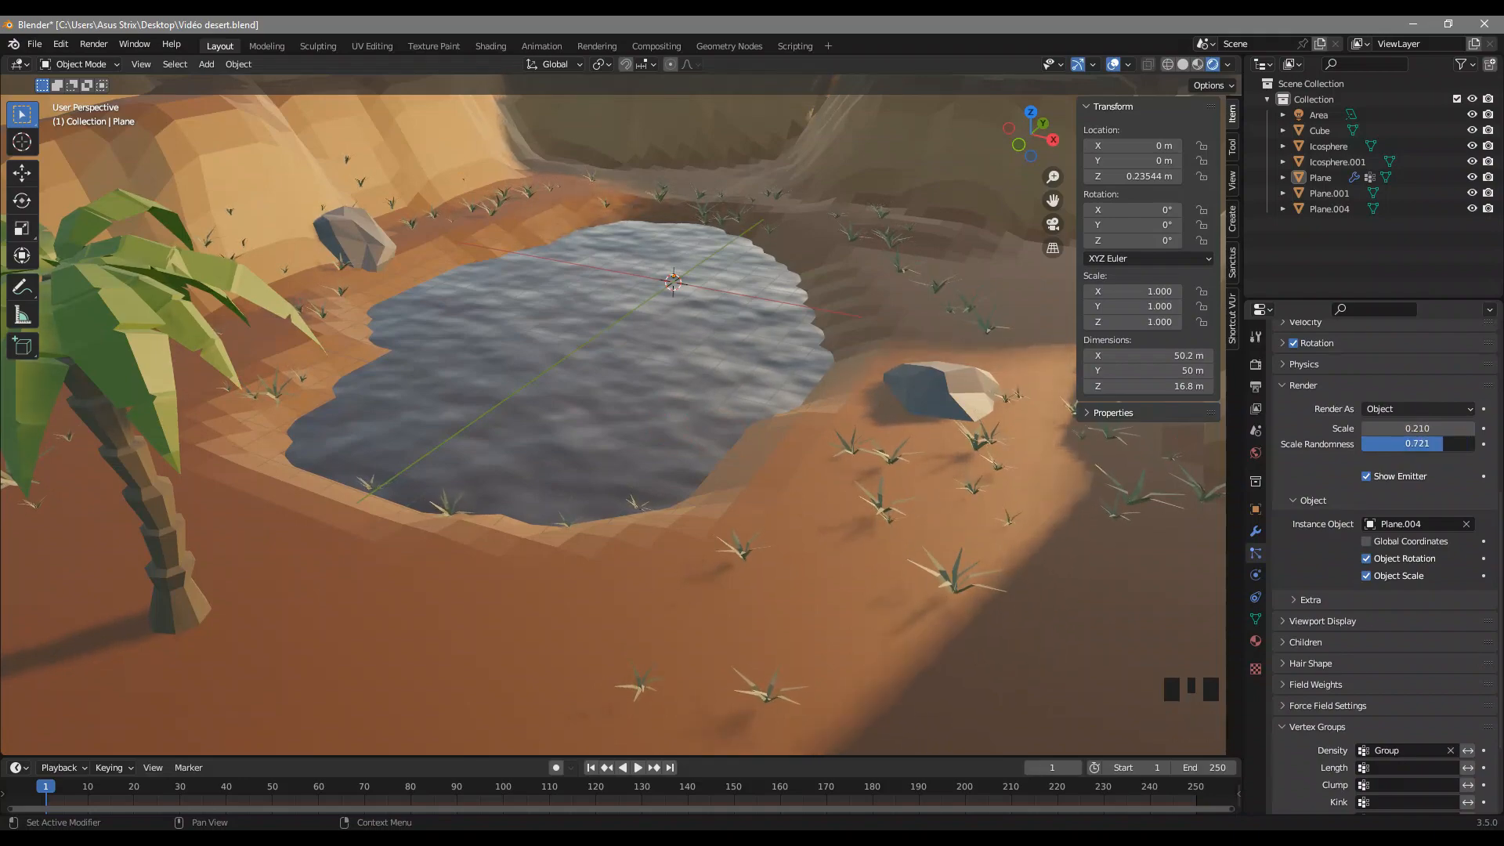
scroll(752, 399, "down", 4)
middle_click_drag(752, 400, 933, 449)
left_click_drag(1418, 429, 1186, 439)
Step: Duplicate the palm and place the copy on the ground behind the rock beside the pond, at about X 11.87 m, Y -2.33 m, Z 0.37 m
left_click(476, 462)
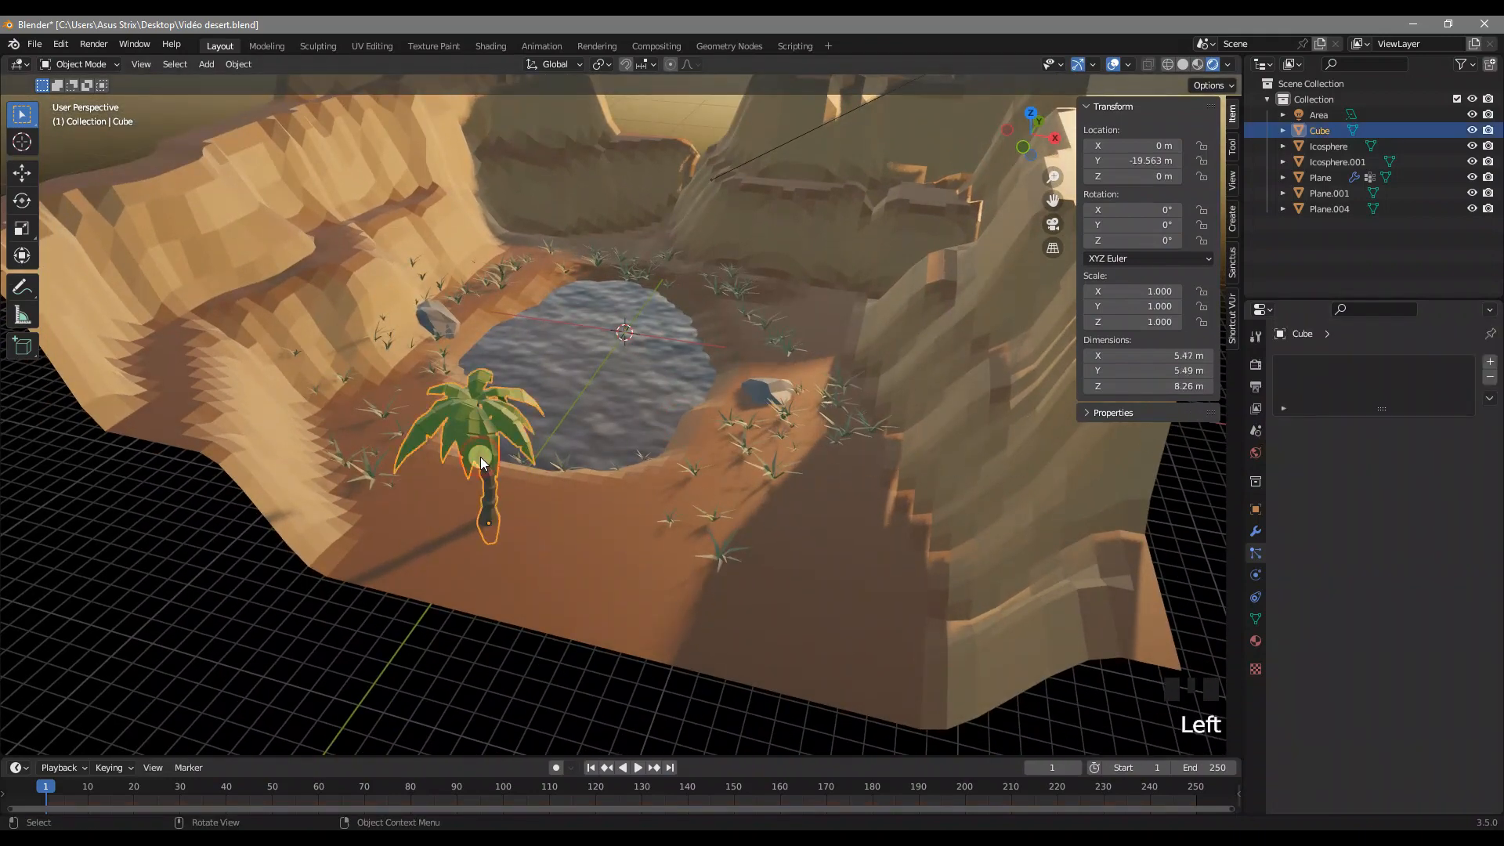
middle_click_drag(778, 419, 744, 441)
middle_click_drag(634, 472, 424, 522, "shift")
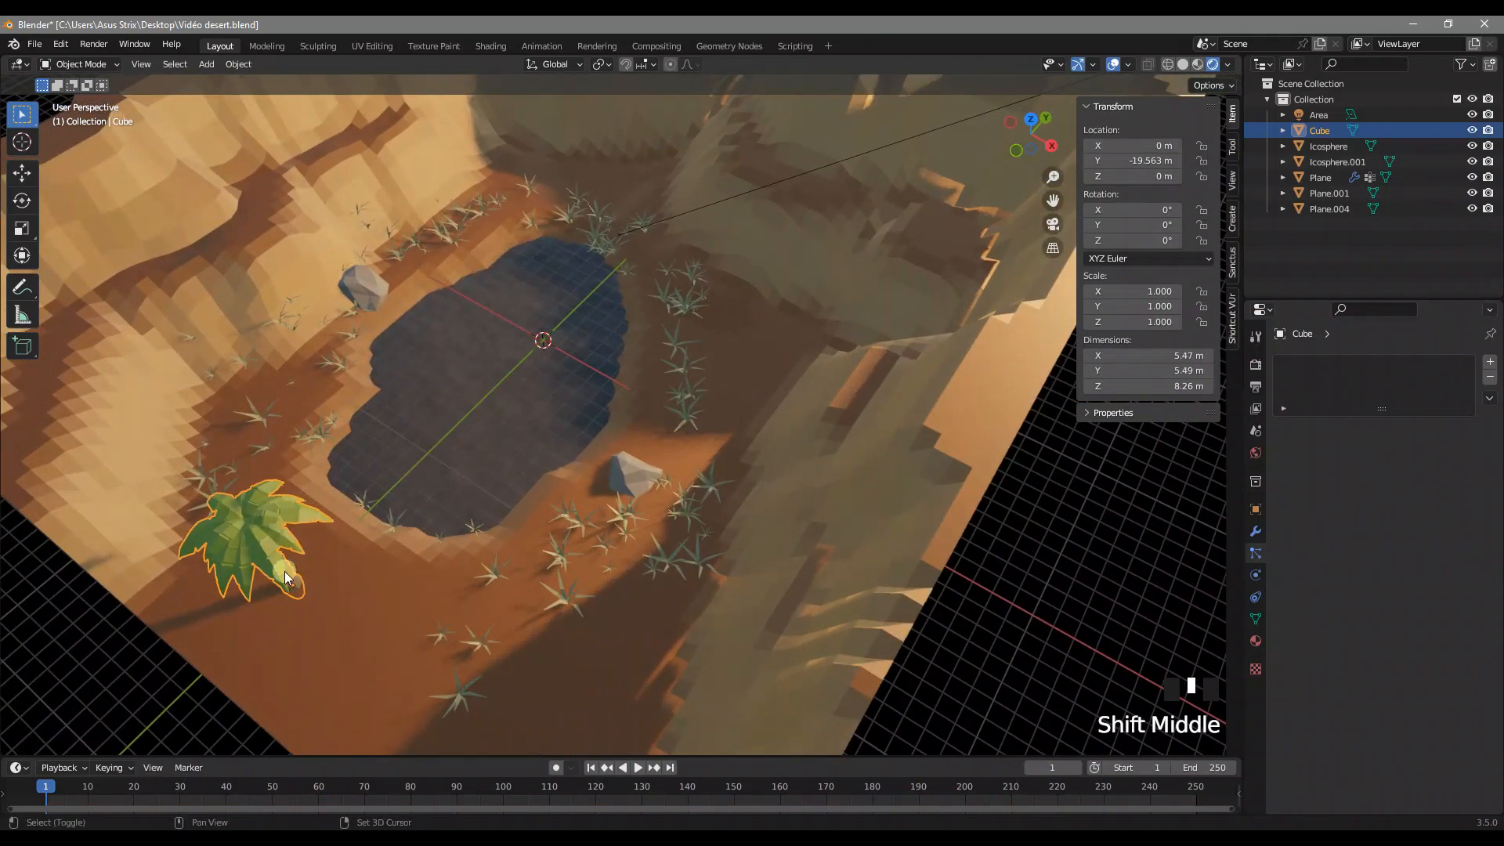
key("shift+d")
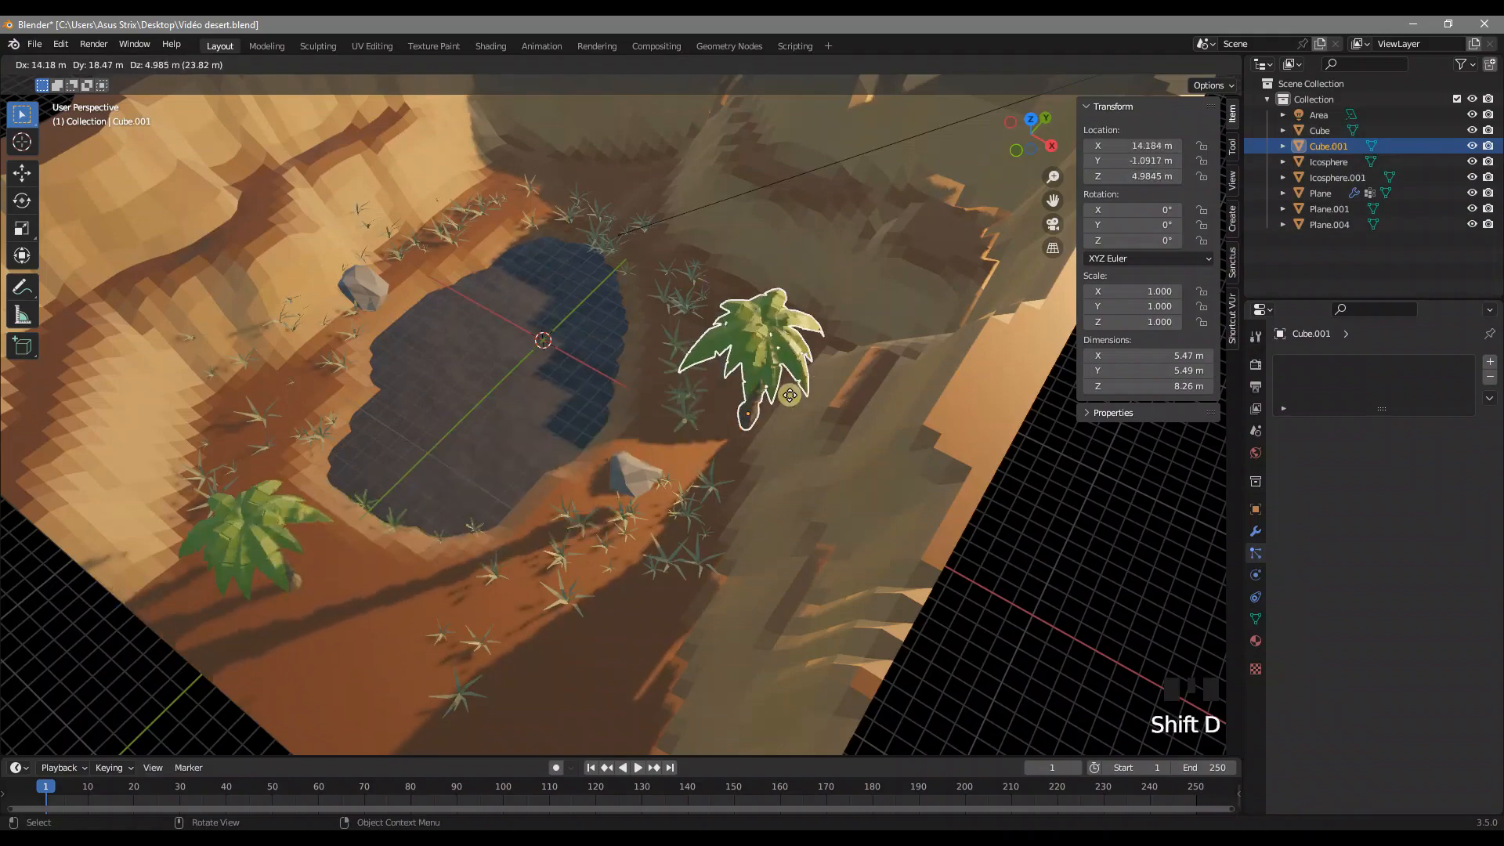
left_click(721, 391)
middle_click_drag(720, 392, 815, 380)
key("g")
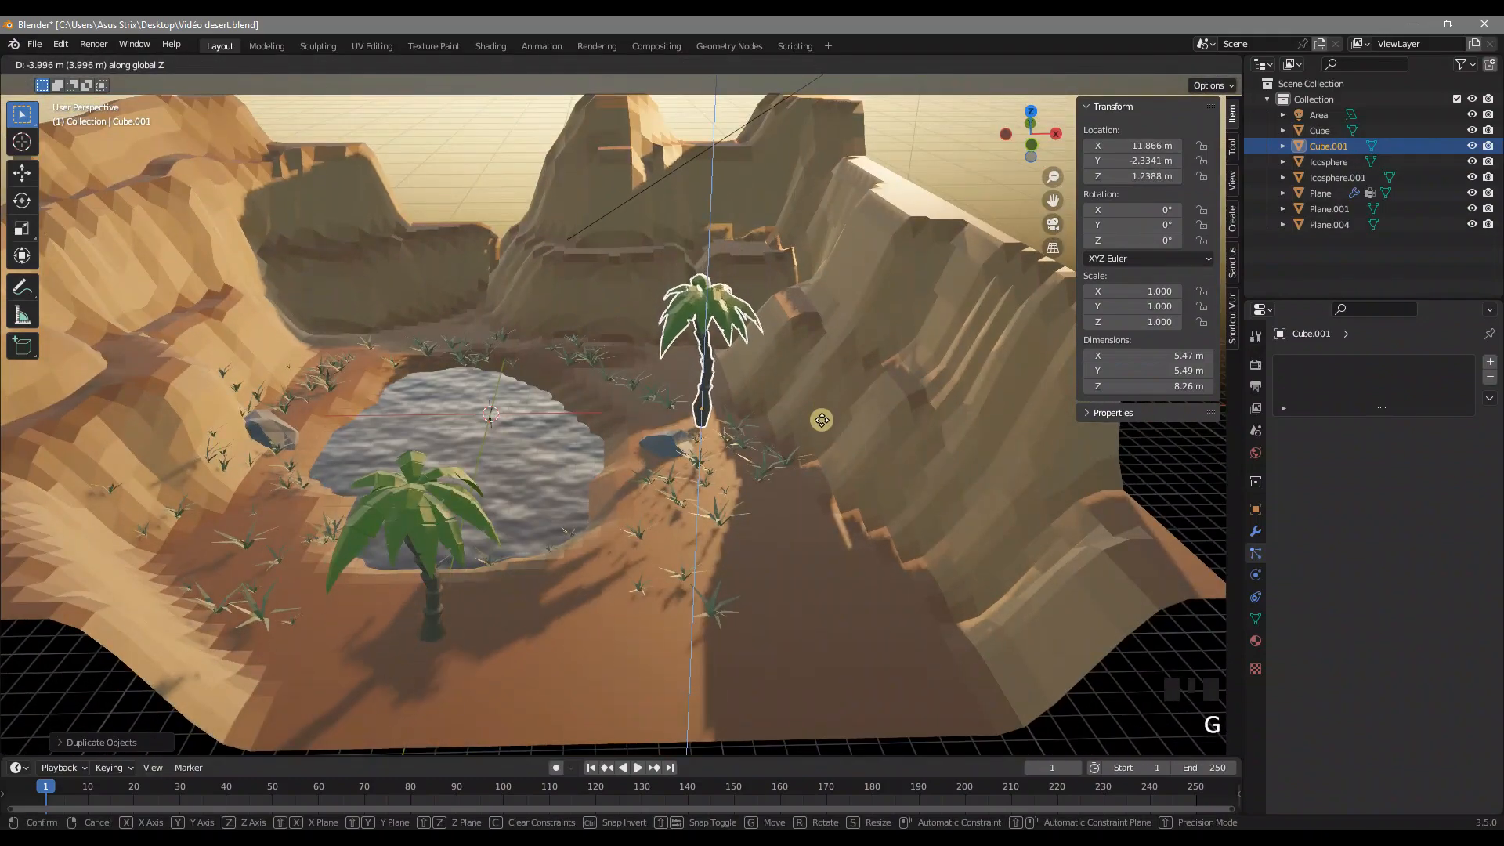
left_click(814, 431)
Step: In Edit Mode with X-ray, bend the copied palm's mid-trunk toward the pond using proportional editing with an influence of about 3.45 m
middle_click_drag(815, 431, 781, 424, "shift")
scroll(730, 483, "up", 4)
key("Tab")
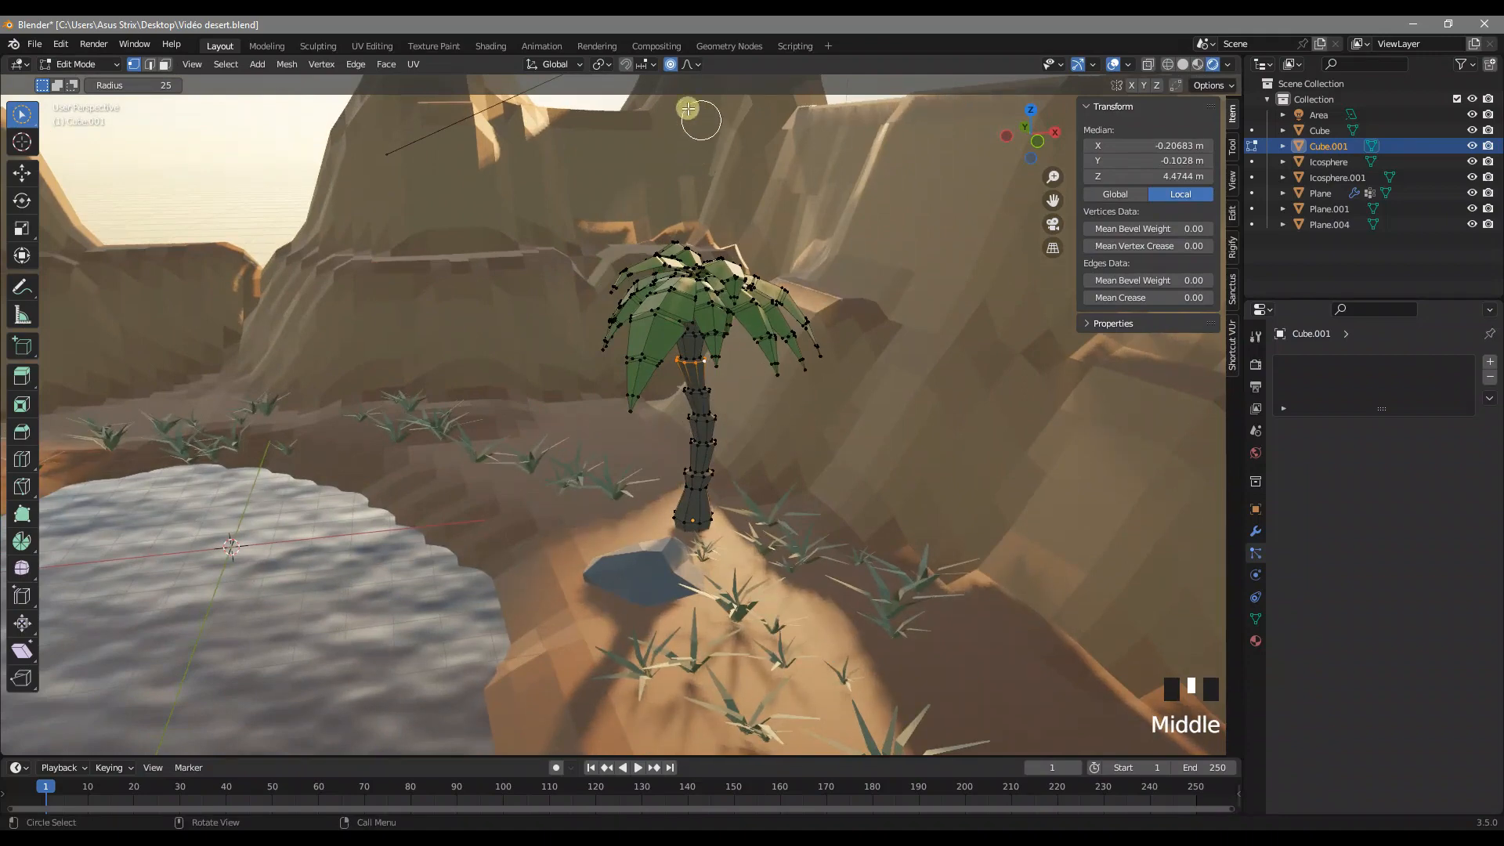
left_click(671, 65)
key("alt+z")
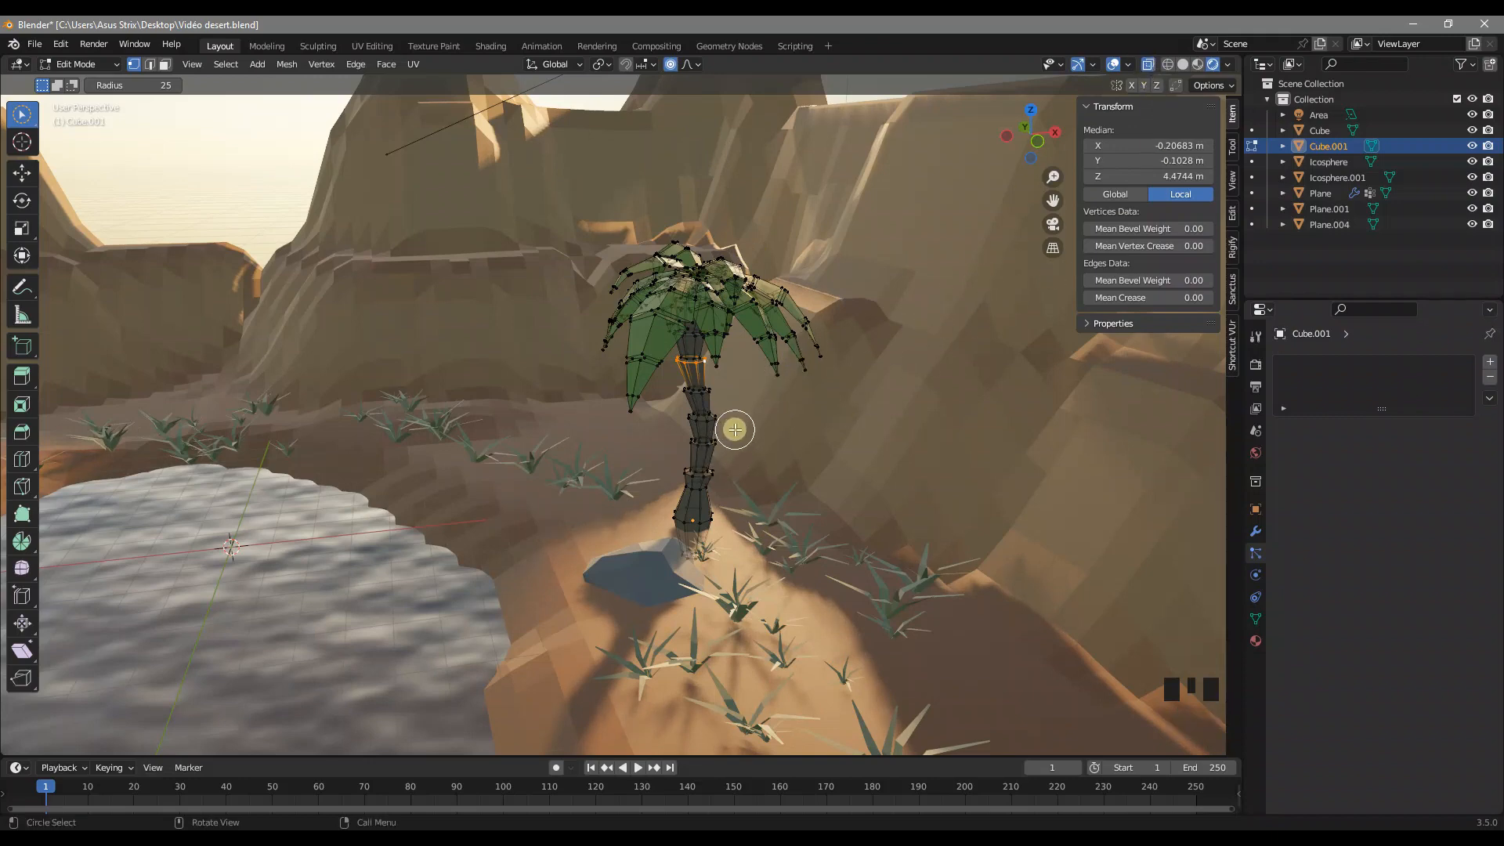
scroll(752, 432, "up", 2)
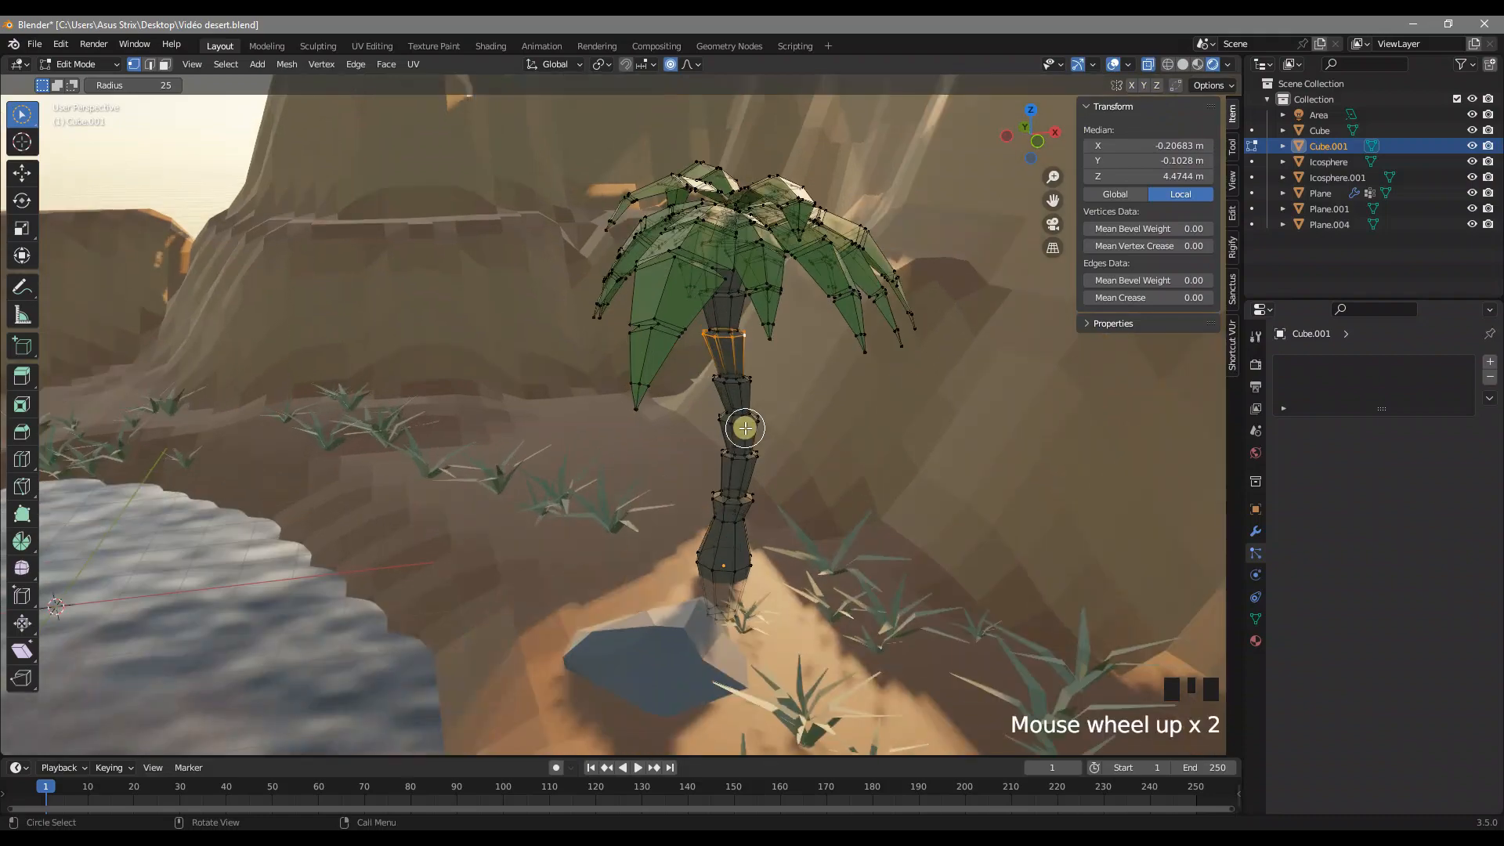
mouse_move(799, 426)
middle_mouse_down()
mouse_move(773, 426)
mouse_move(828, 428)
mouse_move(796, 436)
middle_mouse_up()
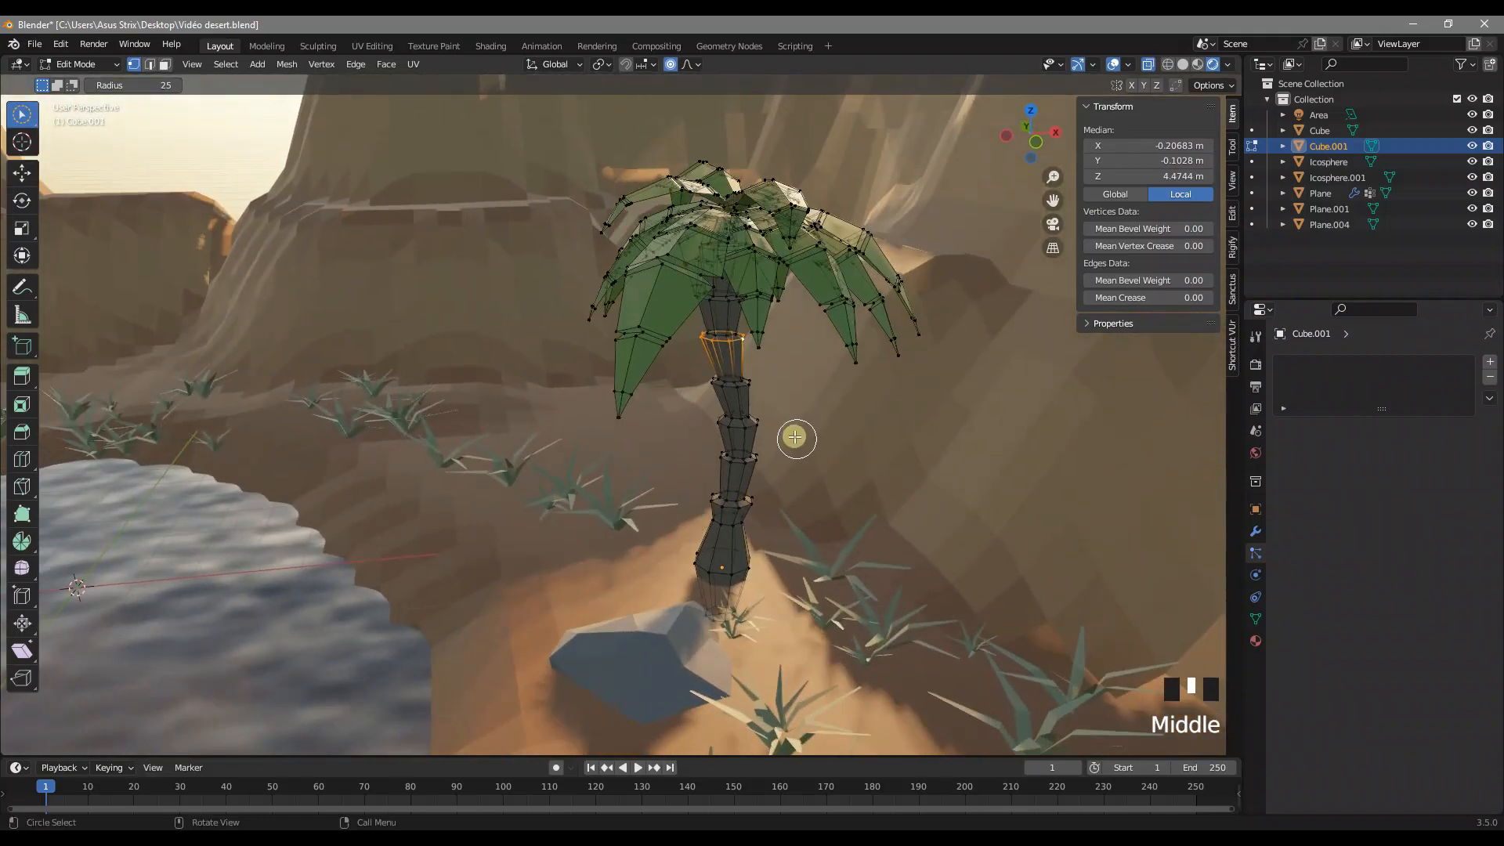
left_click(736, 420)
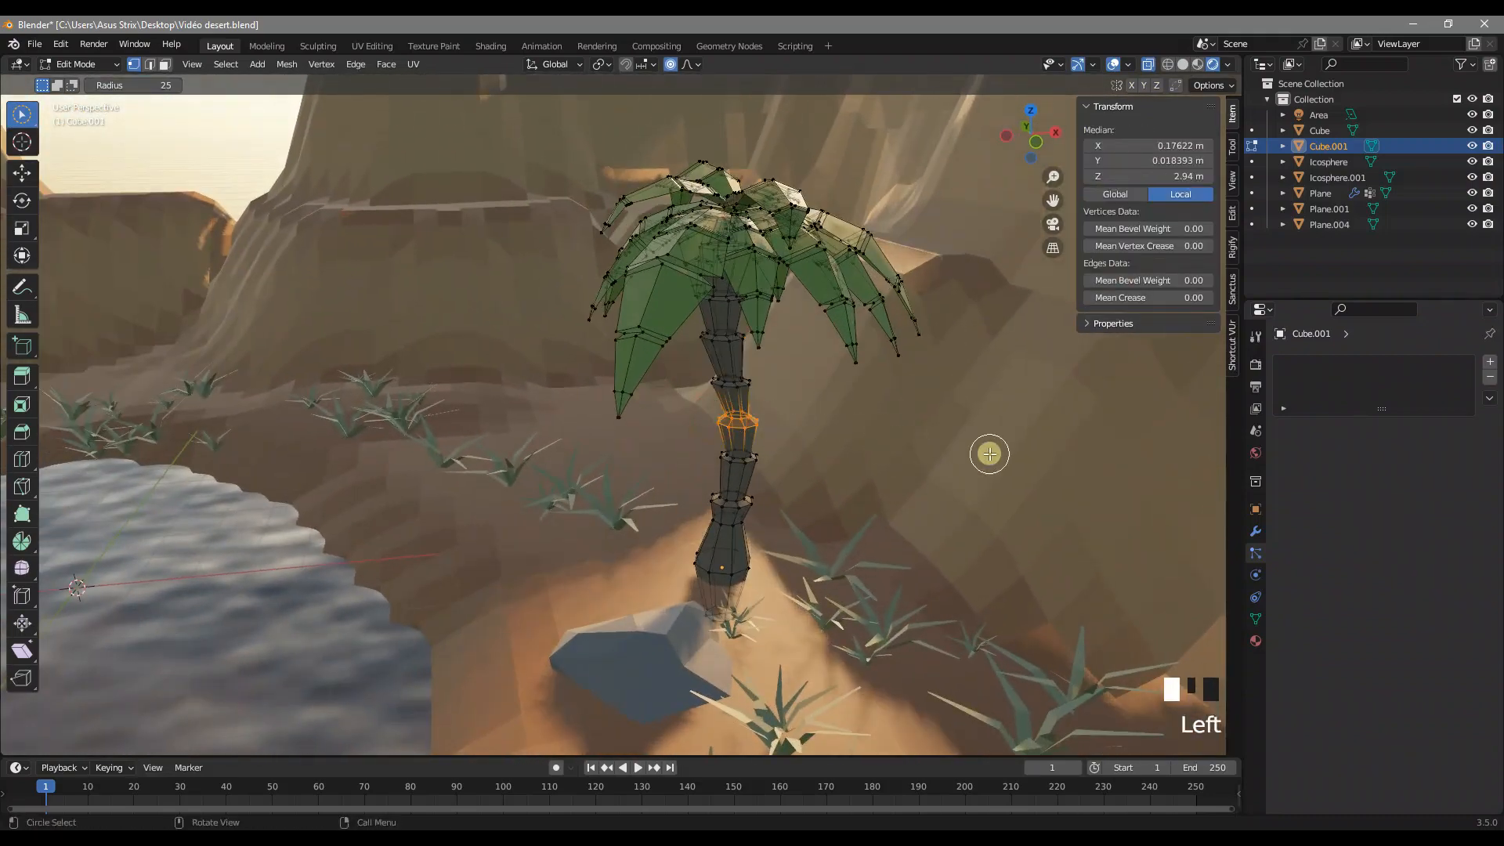
key("g")
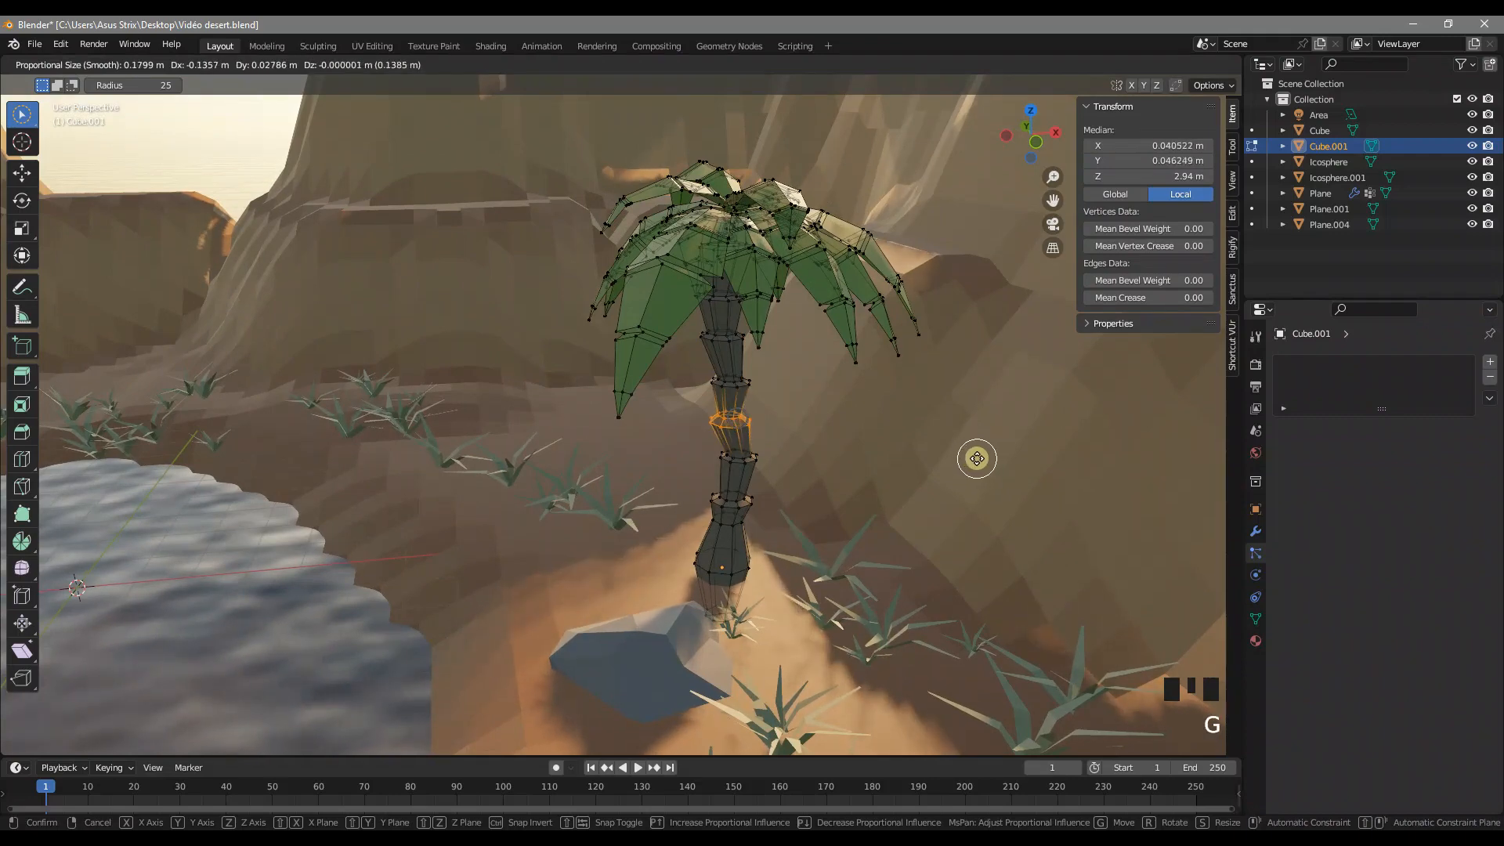
scroll(974, 456, "down", 20)
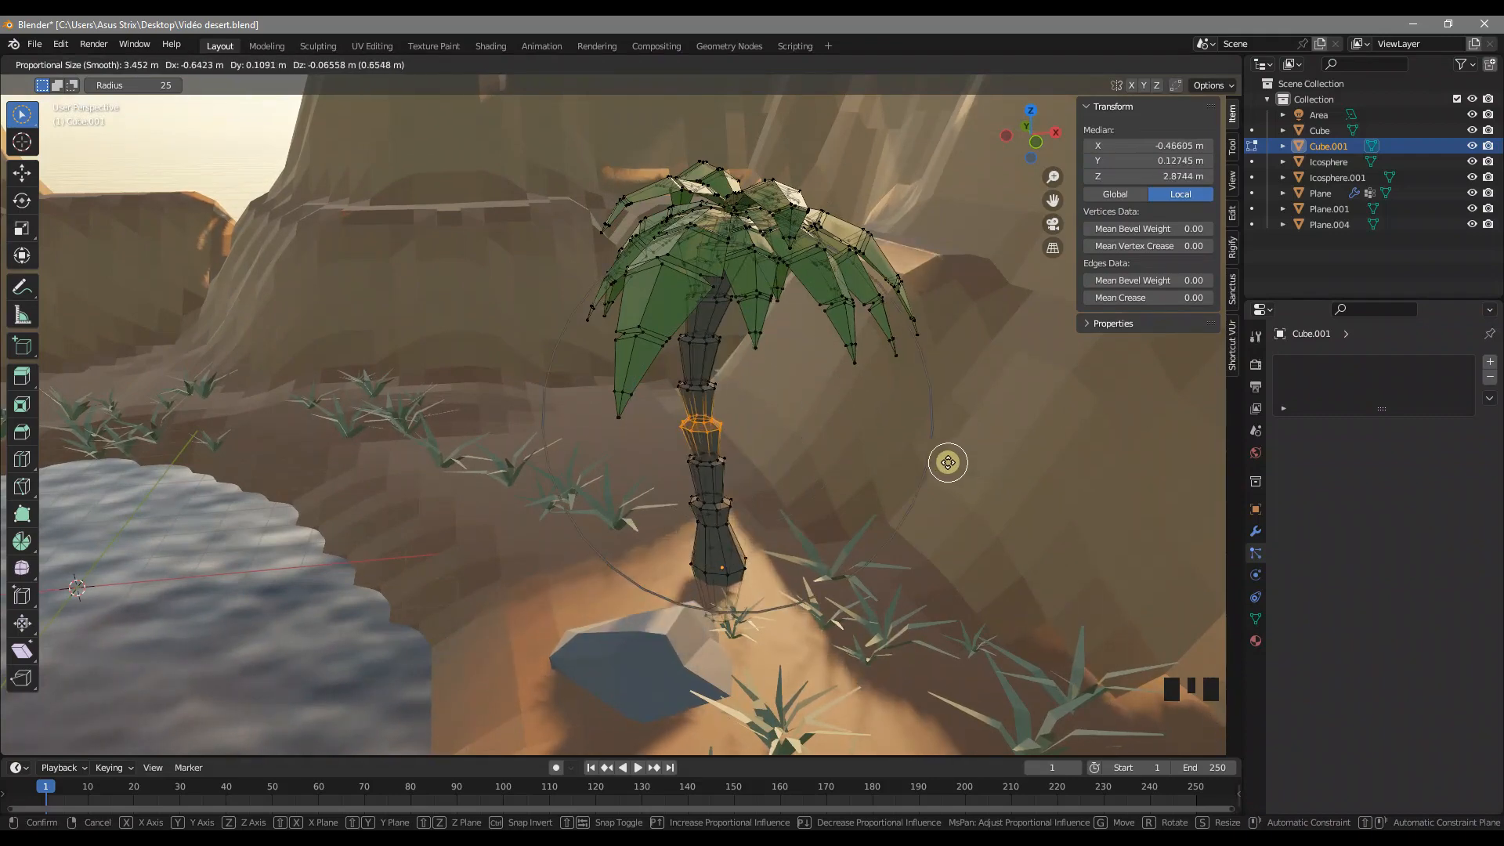
left_click(937, 459)
Step: Shift the centre of the copied palm's crown slightly, and pull a pond-side leaf tip outward with proportional editing
left_click(689, 258)
key("g")
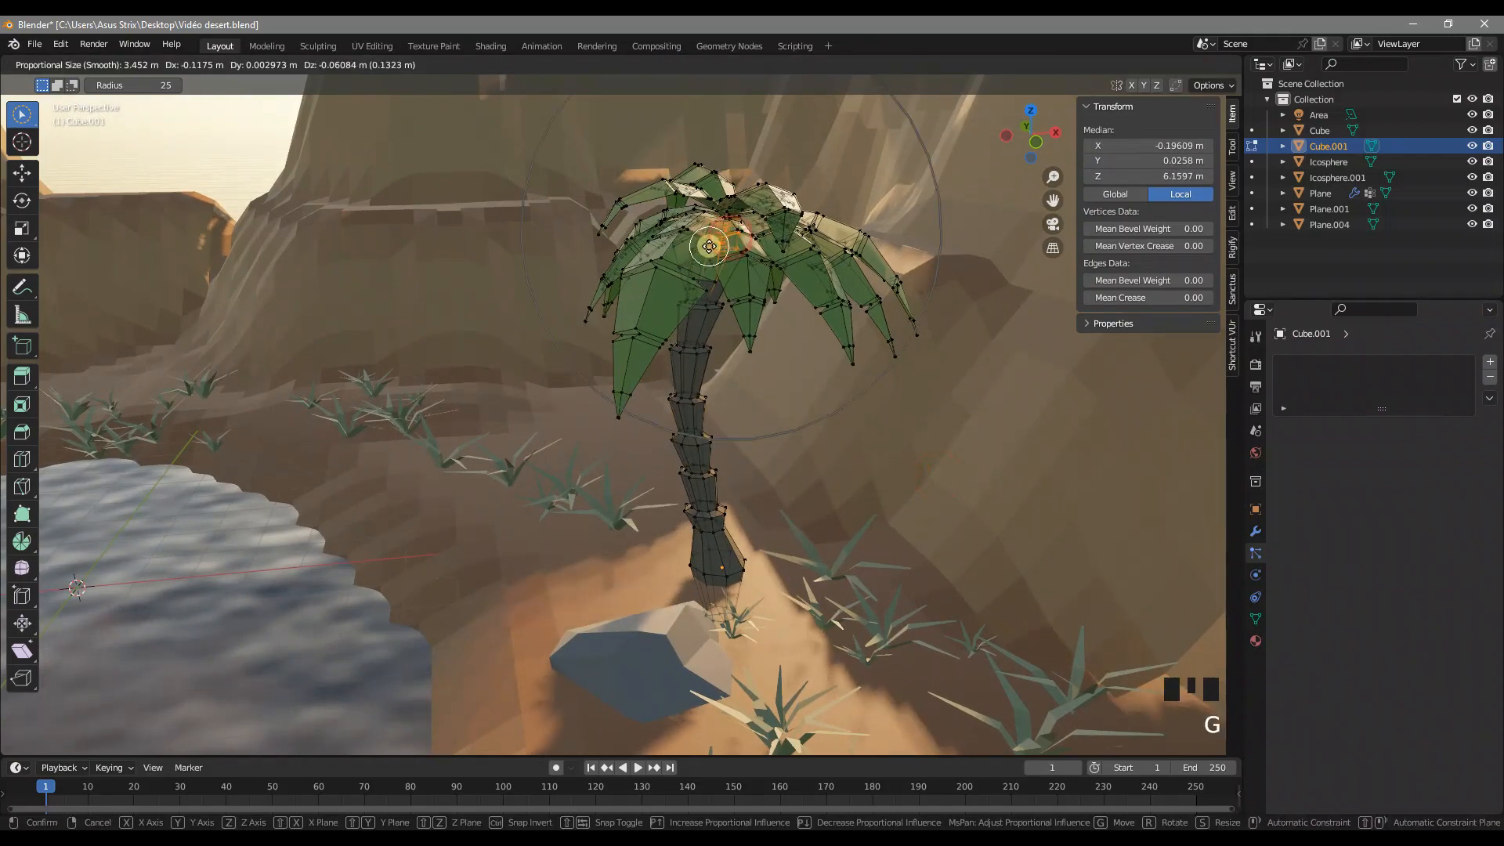
left_click(703, 243)
left_click_drag(588, 396, 588, 326)
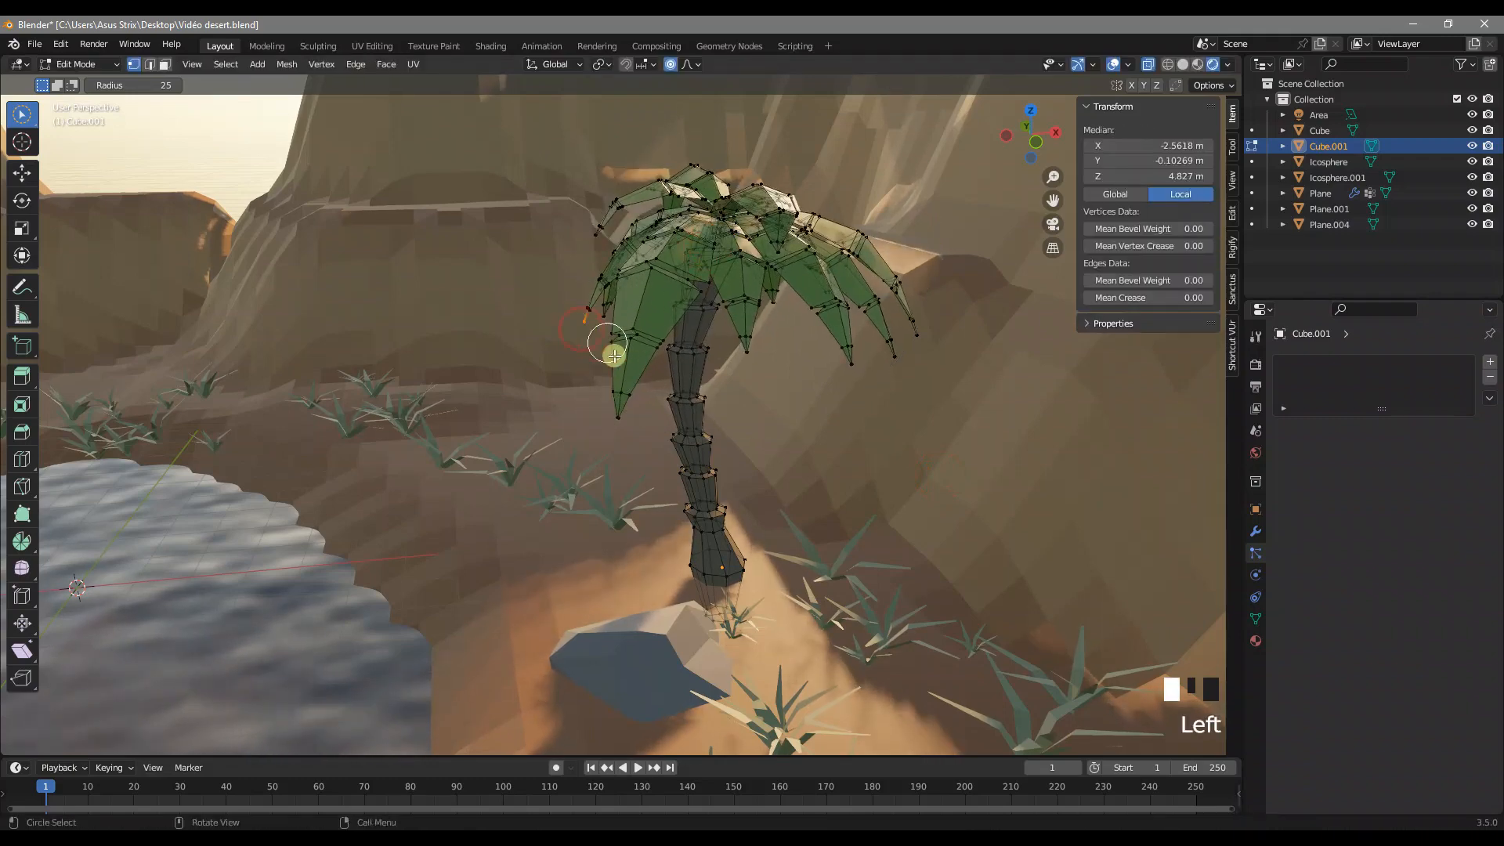
key("g")
left_click(548, 349)
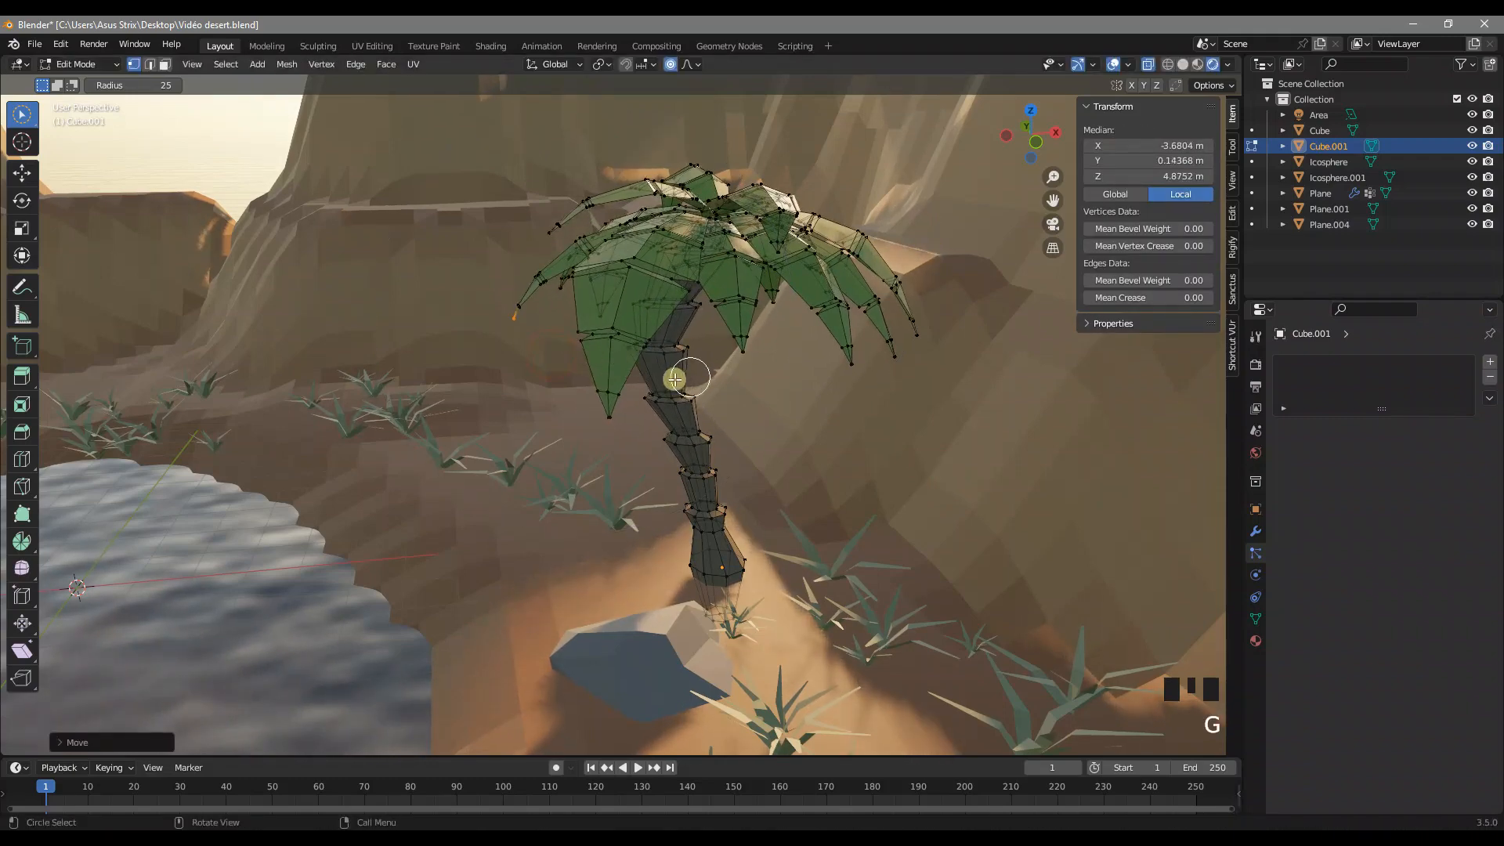
Step: Move the upper trunk rings of the copied palm to accentuate its curve, and return to Object Mode
middle_click_drag(677, 378, 608, 359)
left_click(661, 379)
key("g")
key("Tab")
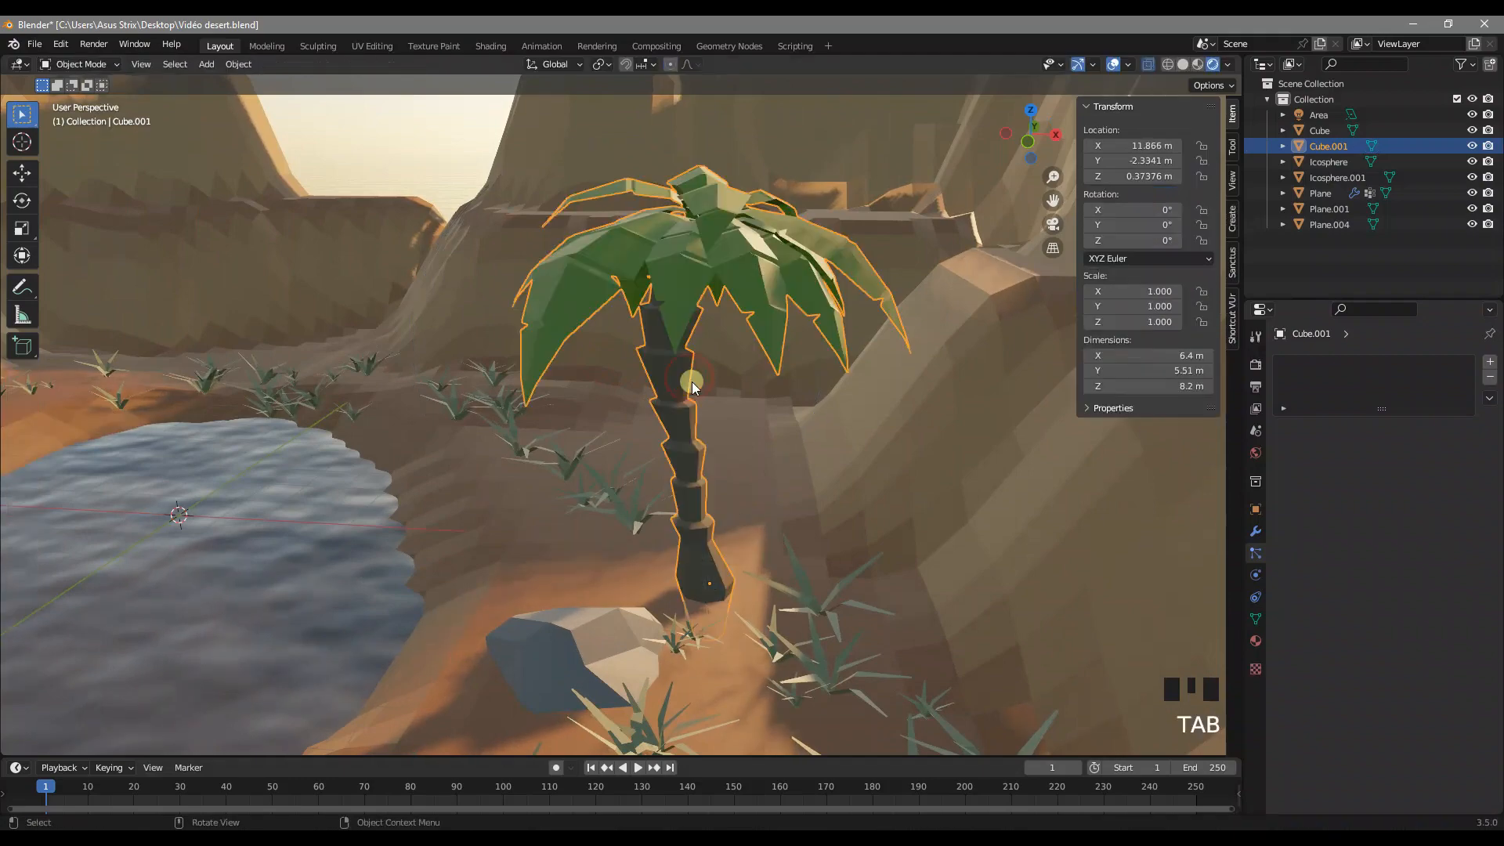
middle_click_drag(779, 393, 715, 410)
key("Tab")
left_click(674, 402)
key("g")
left_click(644, 406)
key("Tab")
Step: Reposition the trunk ring just below the copied palm's leaves to smooth the bend, and leave Edit Mode
middle_click_drag(756, 482, 664, 300)
scroll(745, 389, "up", 6)
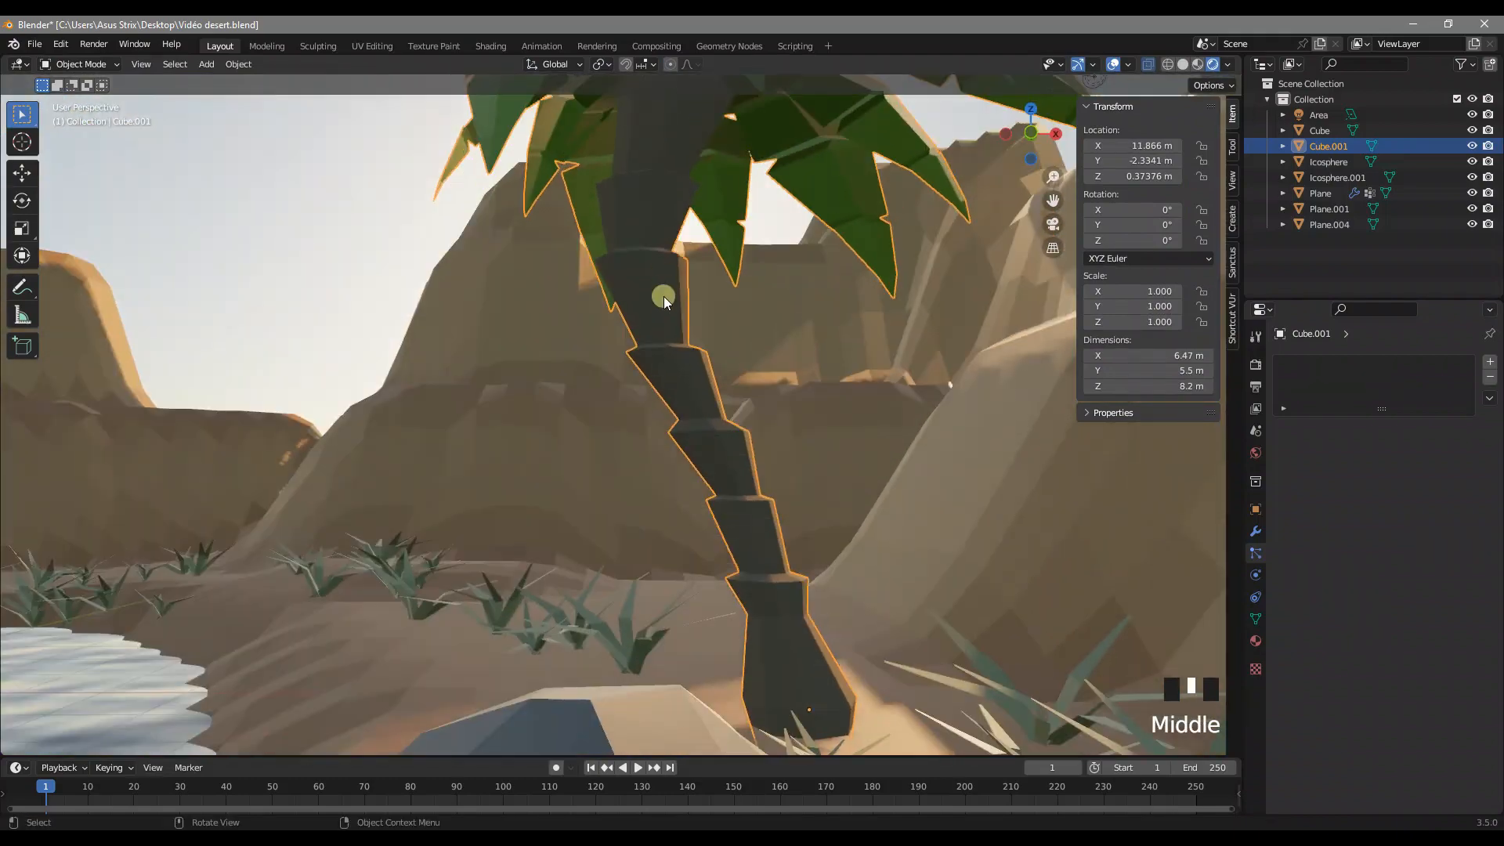
key("Tab")
left_click(659, 159)
middle_click_drag(659, 159, 728, 228)
left_click(655, 195)
key("g")
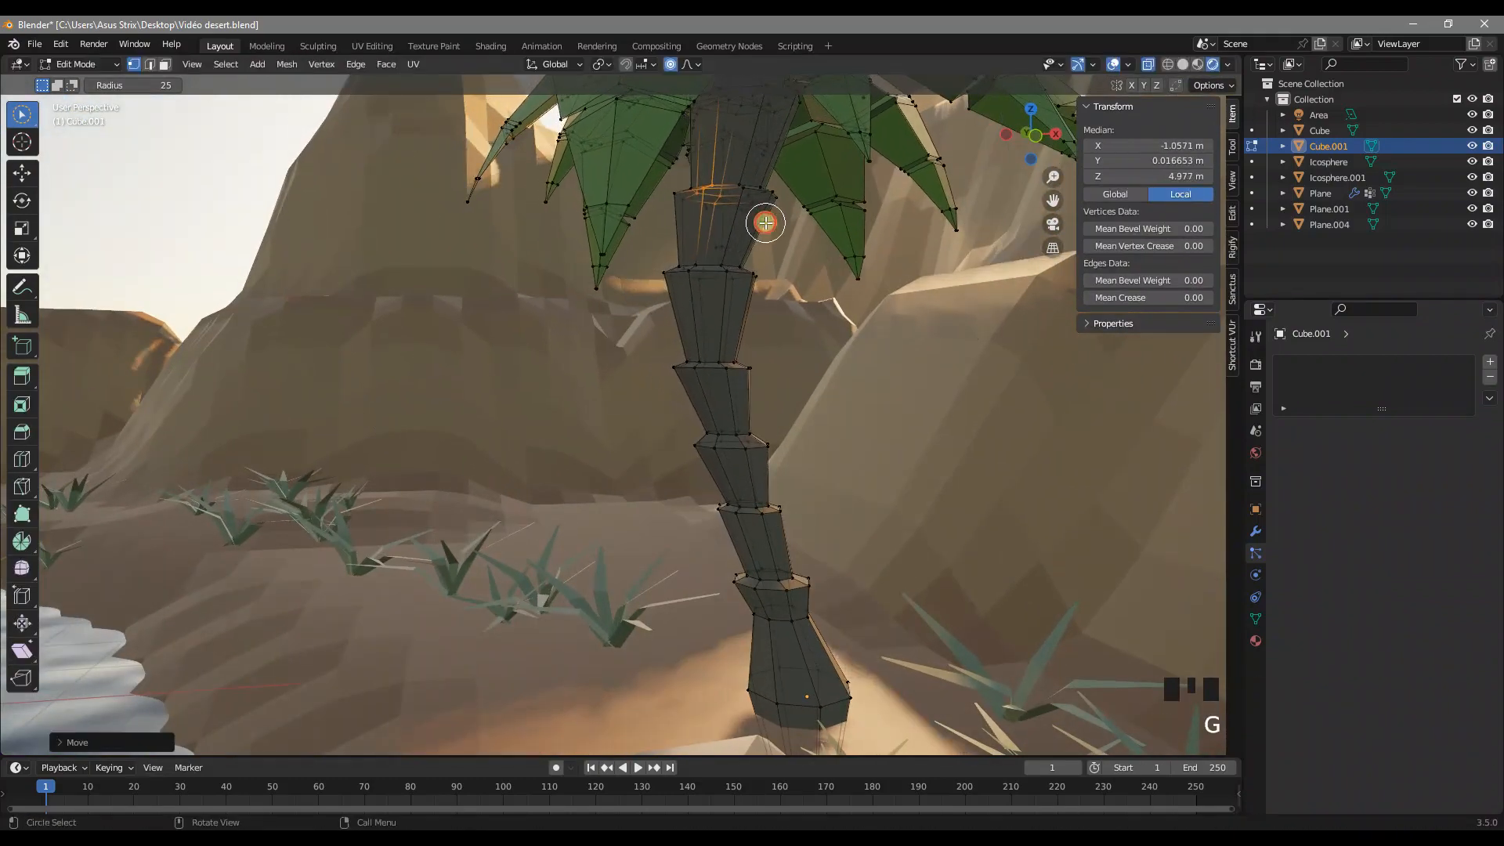
left_click(756, 220)
key("Tab")
Step: Move the copied palm up onto the rocky slope at about X 18.32 m, Y 3.42 m, Z 5.31 m, and tilt it about -13.3° in Y
scroll(874, 294, "down", 6)
middle_click_drag(874, 294, 768, 484)
key("g")
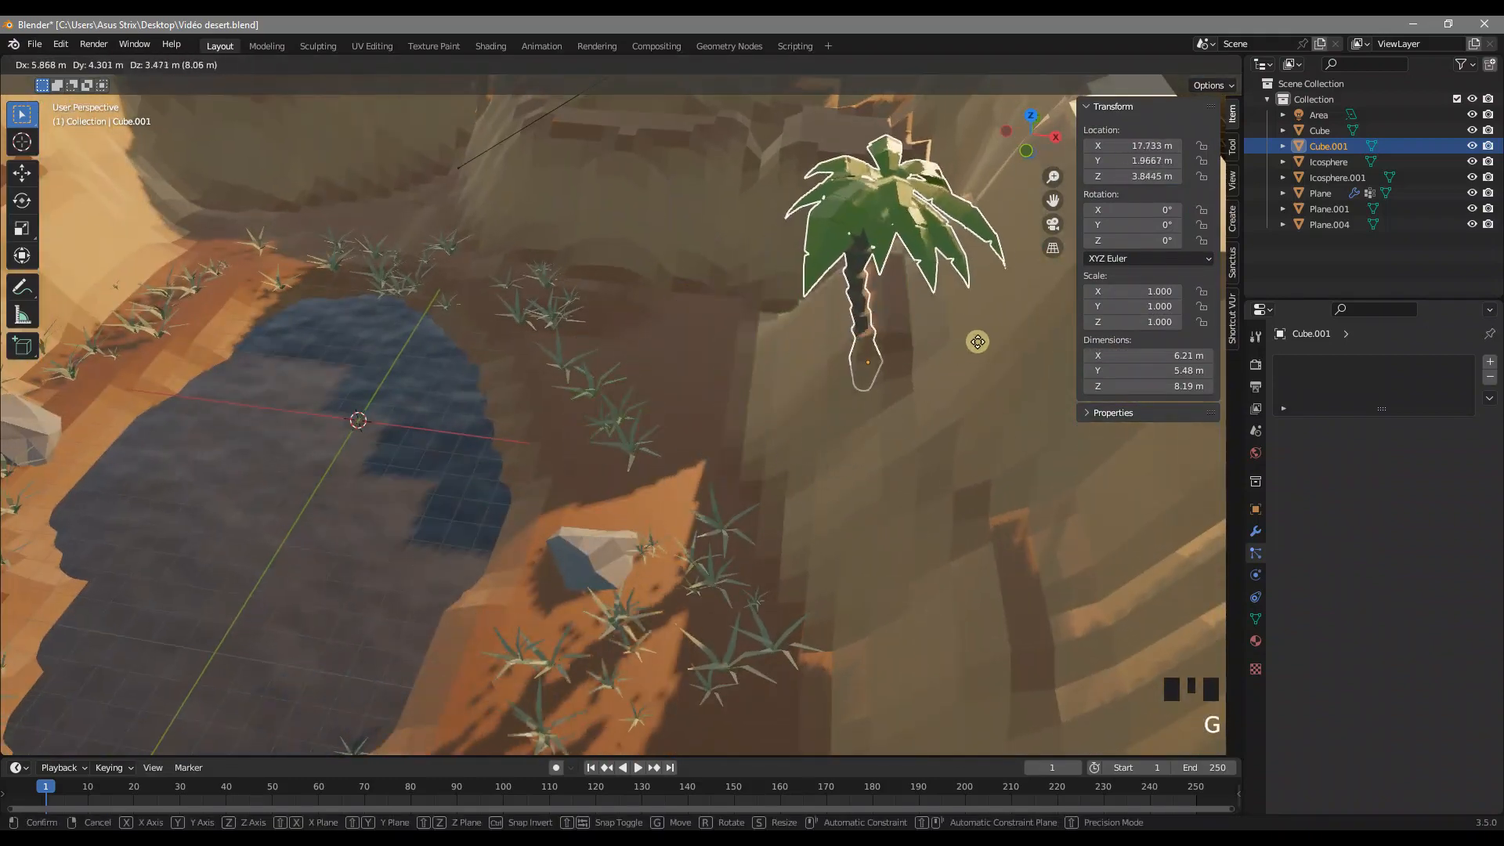
left_click(971, 309)
middle_click_drag(961, 321, 975, 368)
key("r")
key("r")
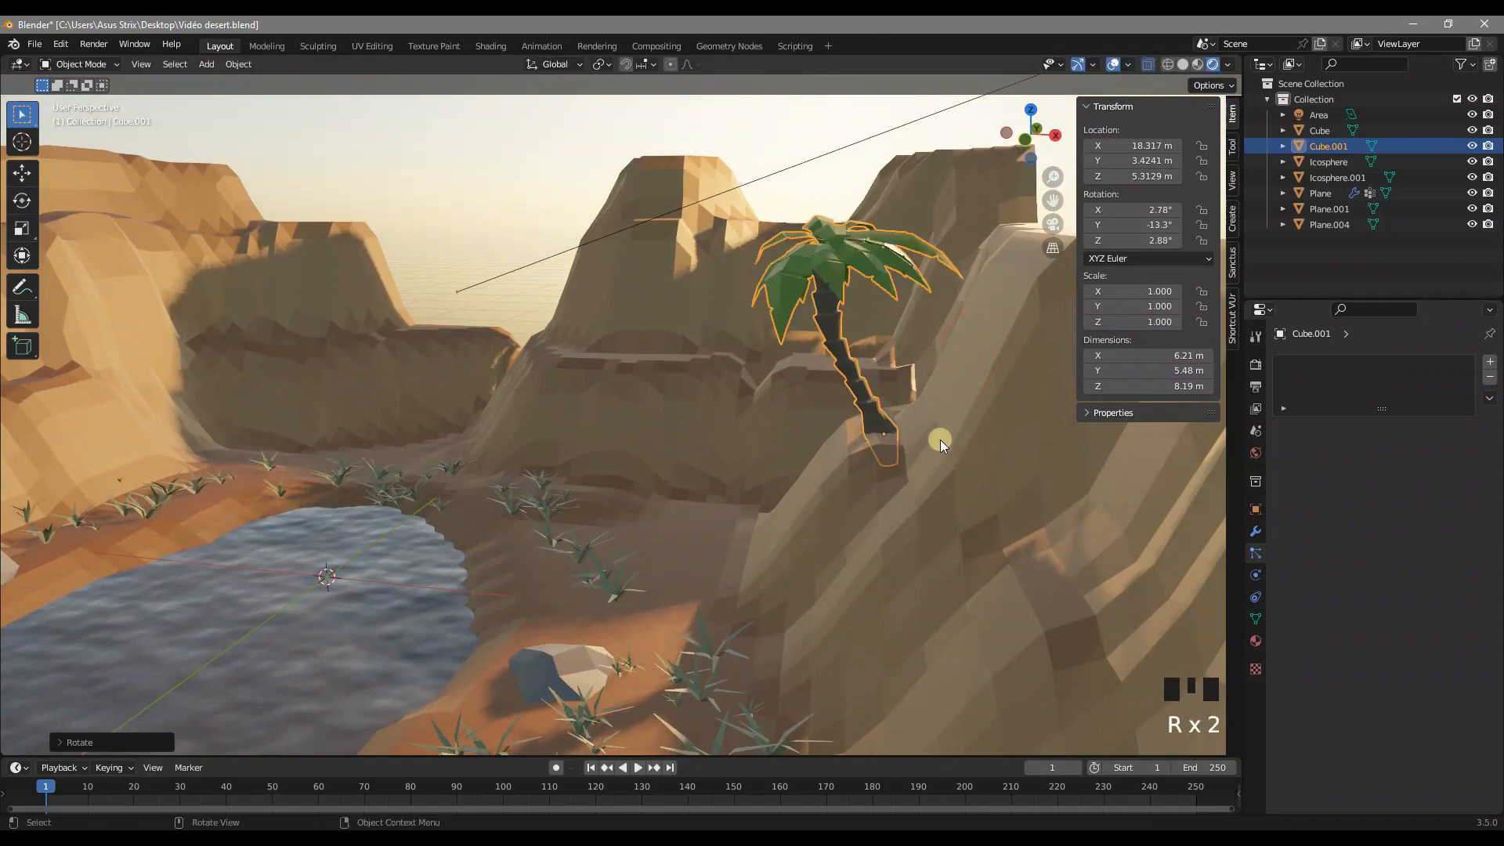
Step: Reshape the pond-side leaf tip of the palm on the slope with proportional editing
key("Tab")
key("g")
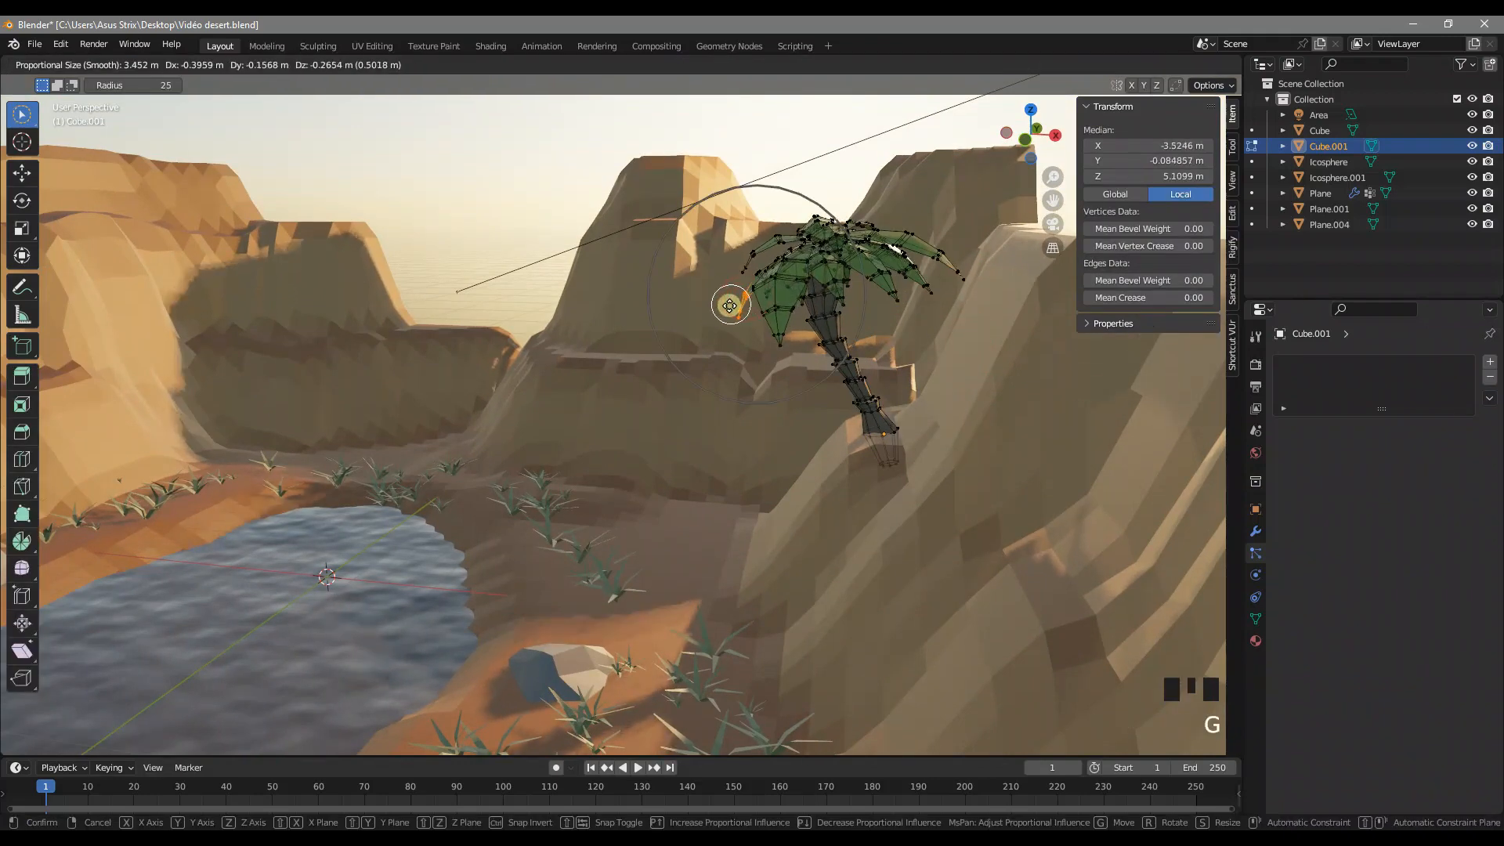
left_click(761, 267)
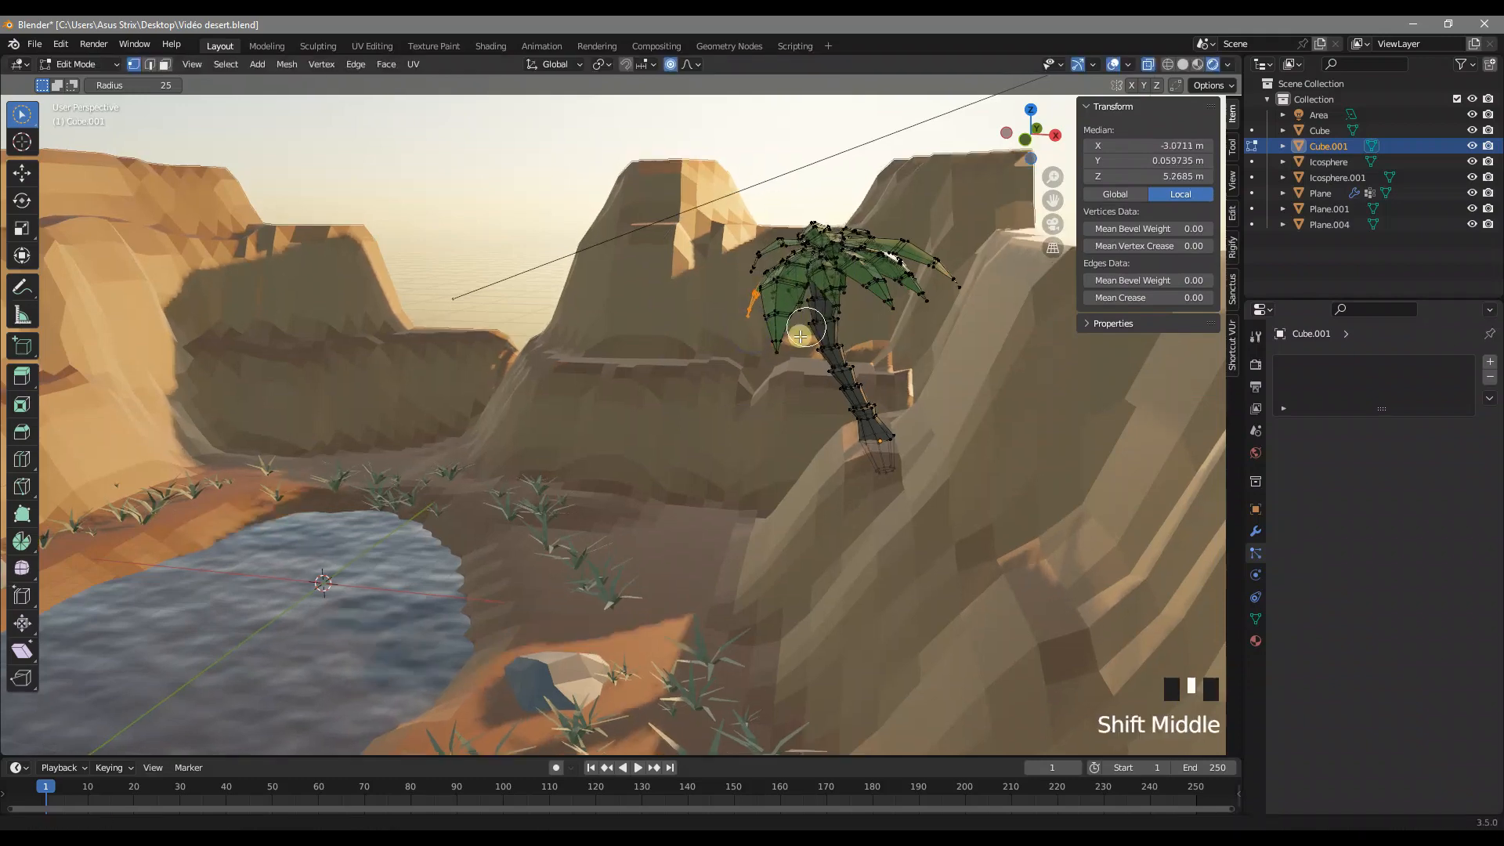
Step: Adjust the drooping pond-side leaf tips of the palm on the slope with proportional editing
scroll(809, 323, "up", 4)
key("g")
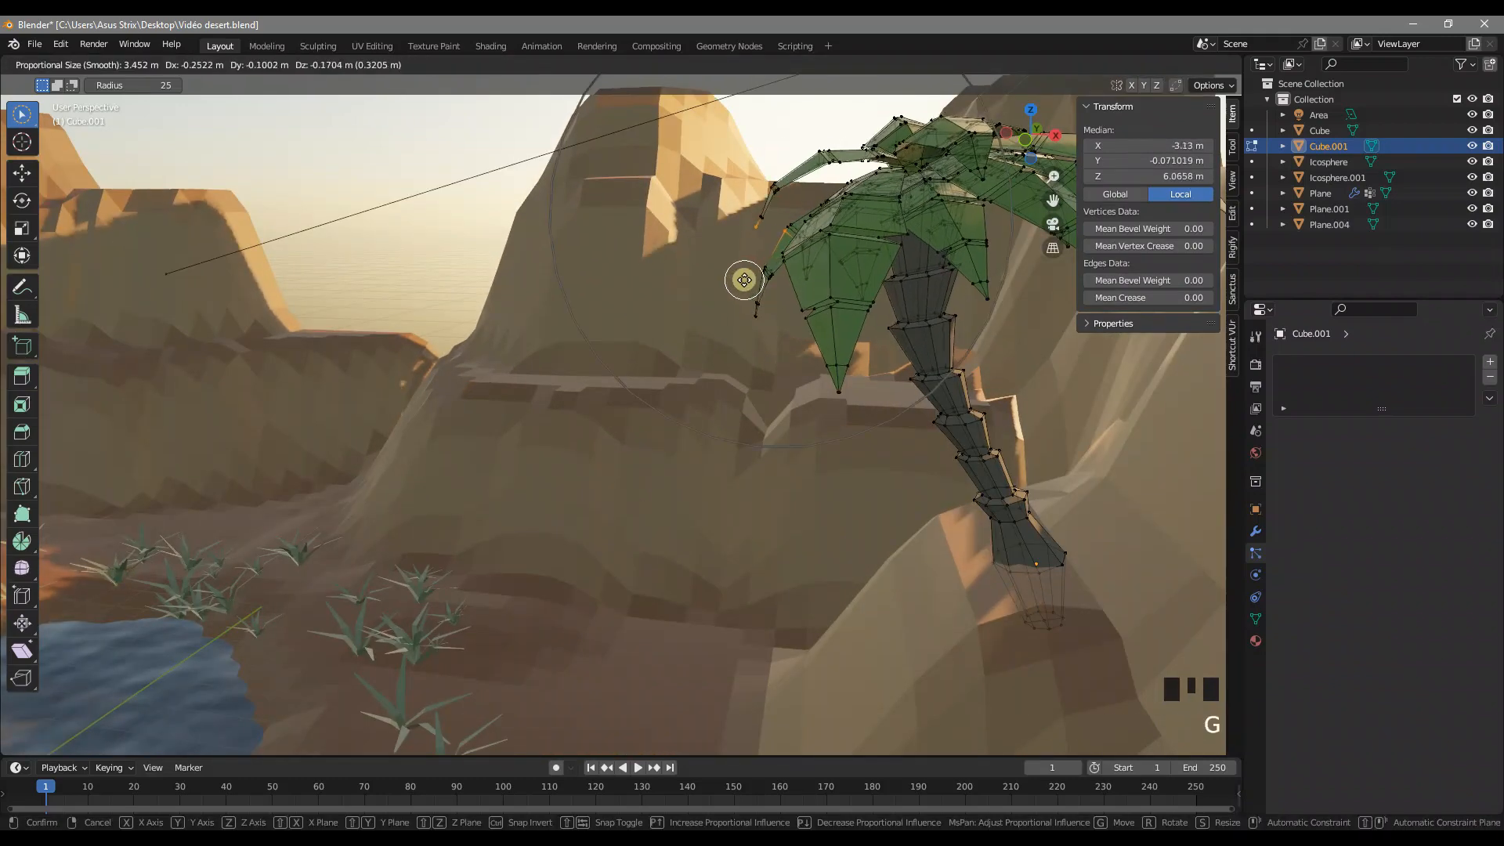
left_click(778, 279)
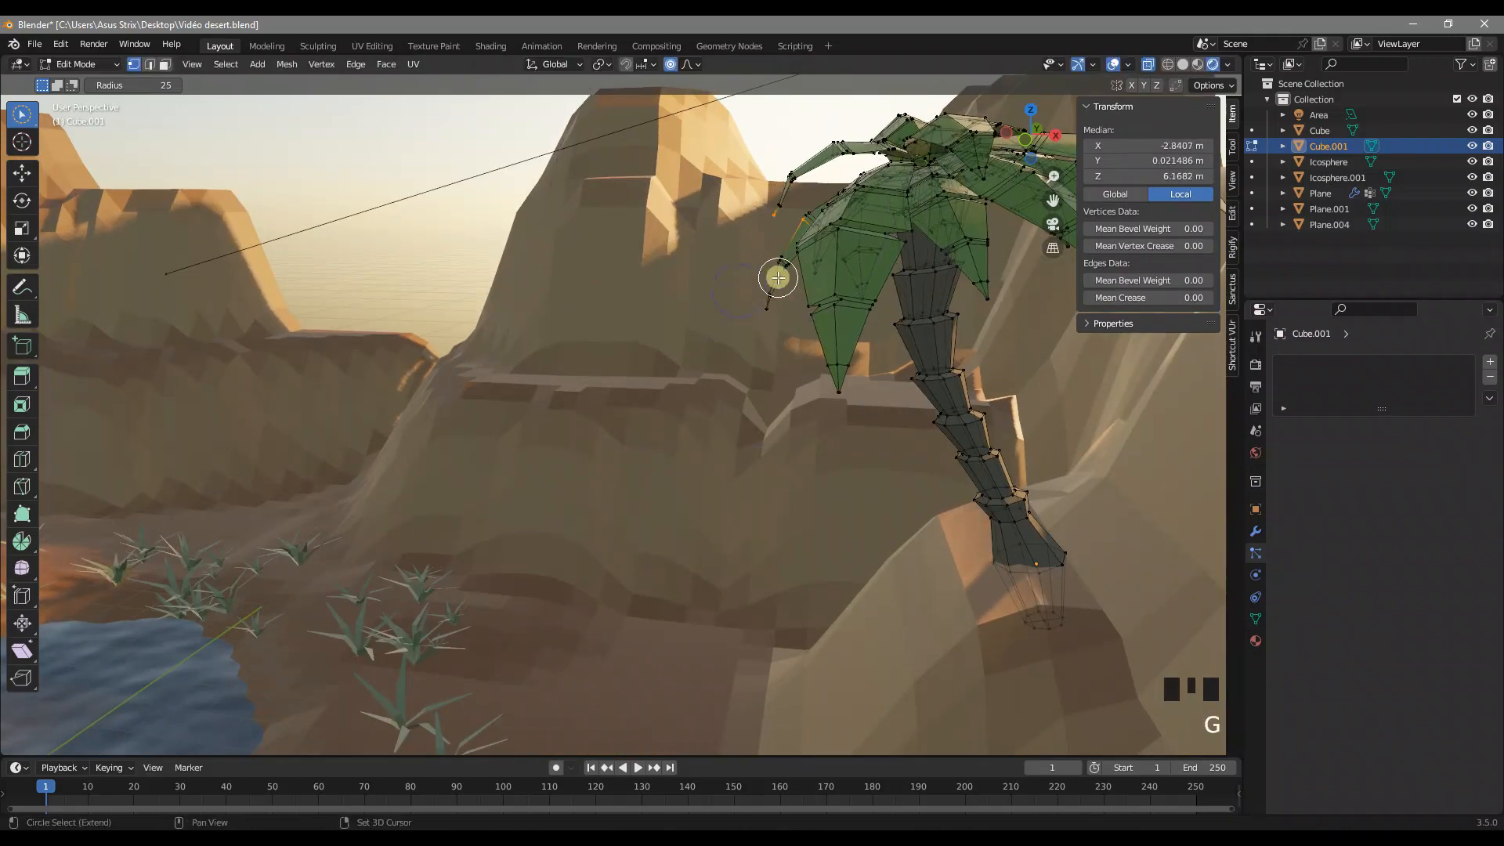
left_click_drag(766, 292, 766, 262, "shift")
key("g")
left_click(741, 282)
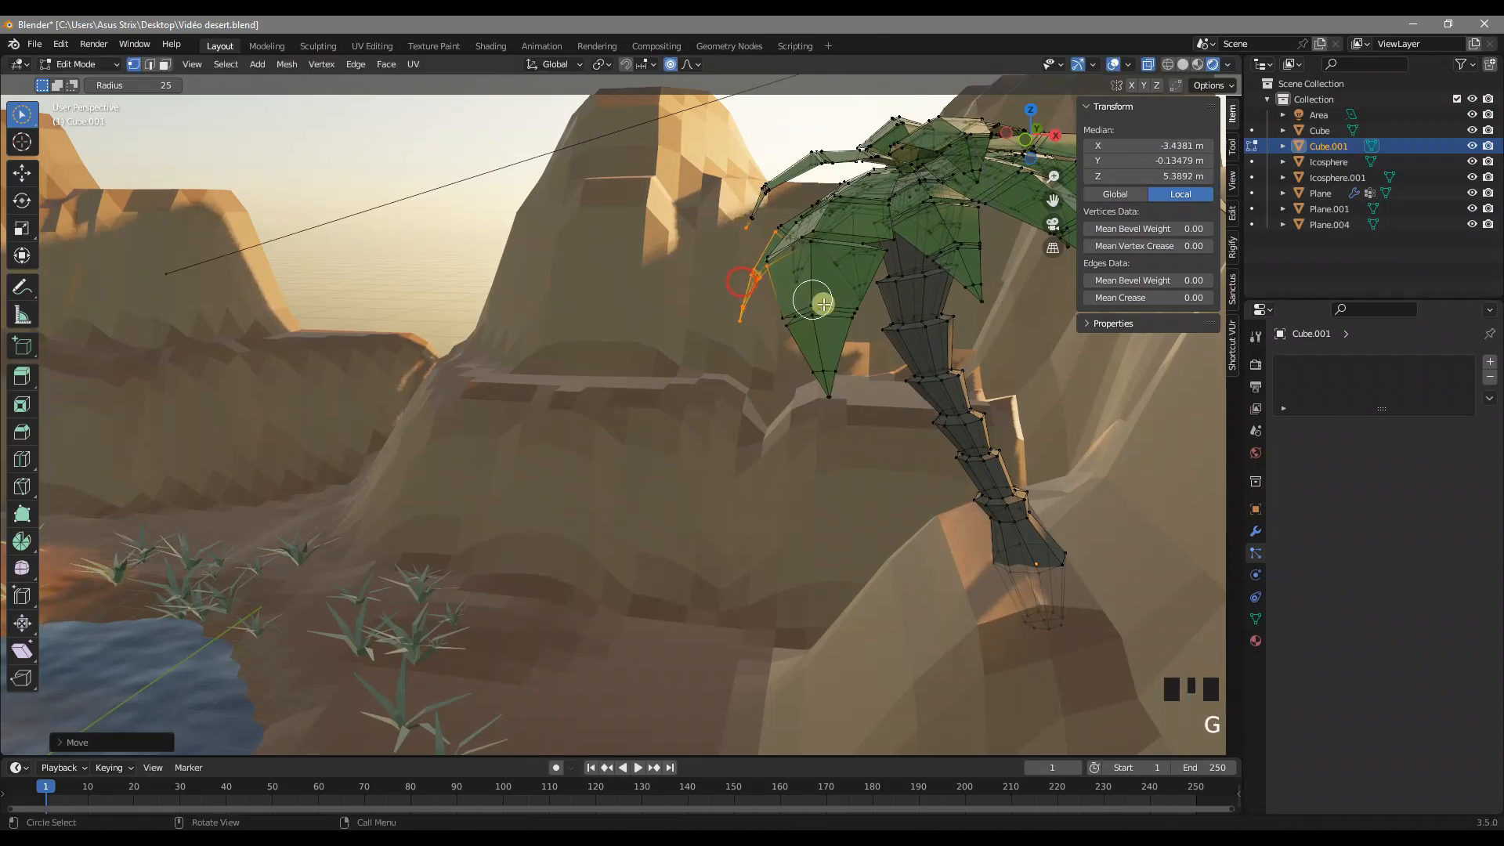
Step: Shift the trunk ring just below the slope palm's crown with proportional editing, and return to Object Mode
key("g")
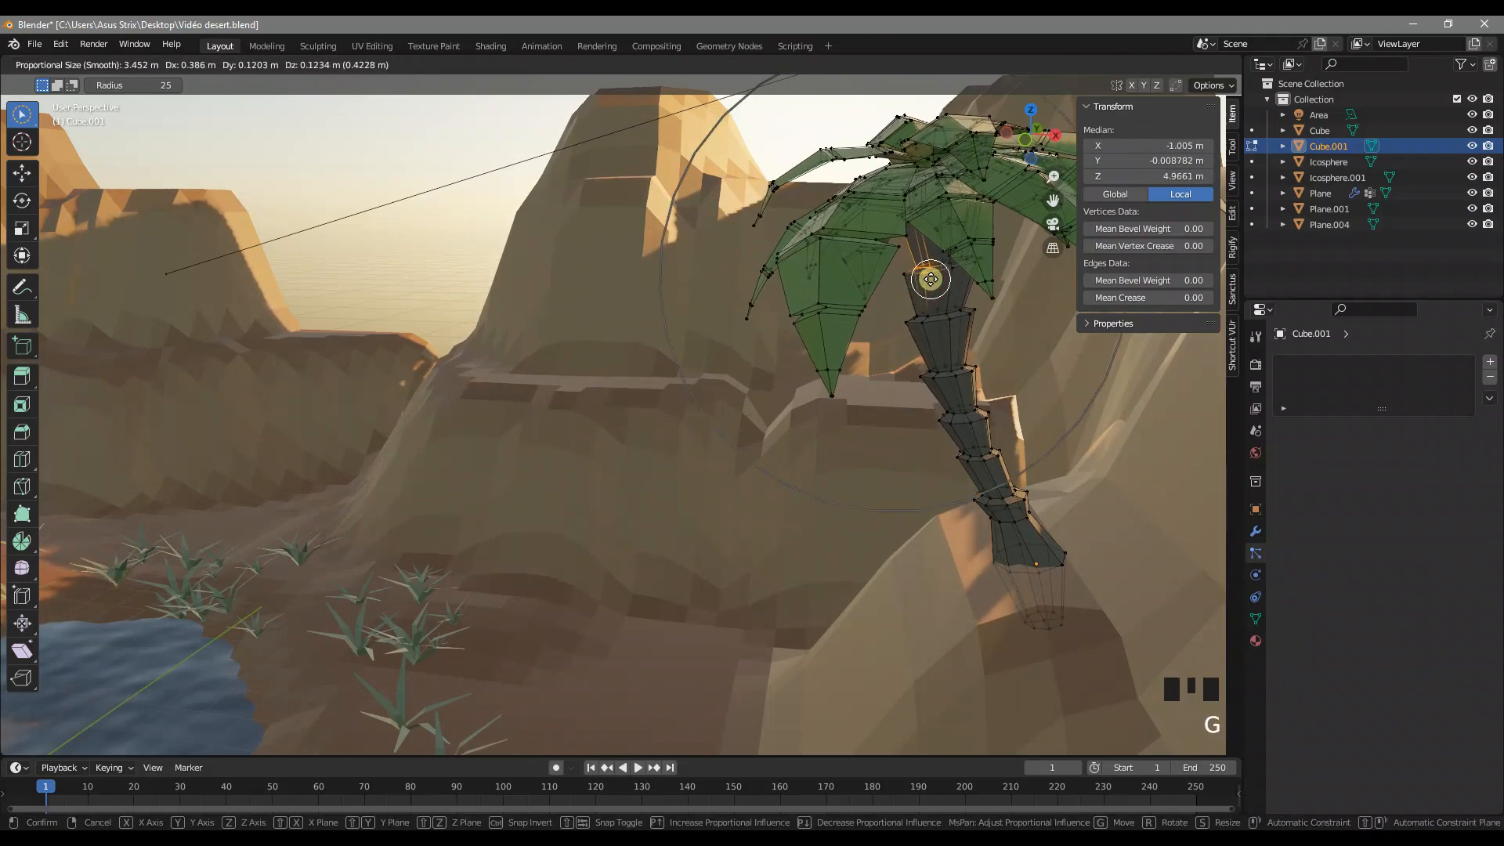
left_click(949, 276)
key("Tab")
Step: Duplicate the slope palm onto the far cliff ledge at about X 5.32 m, Y 16.63 m, Z 4.58 m, and scale it to 1.18
scroll(849, 275, "down", 7)
middle_click_drag(871, 414, 956, 447)
key("shift+d")
left_click(658, 450)
middle_click_drag(671, 431, 622, 360)
scroll(703, 426, "up", 3)
middle_click_drag(672, 406, 824, 399, "shift")
key("s")
left_click(741, 414)
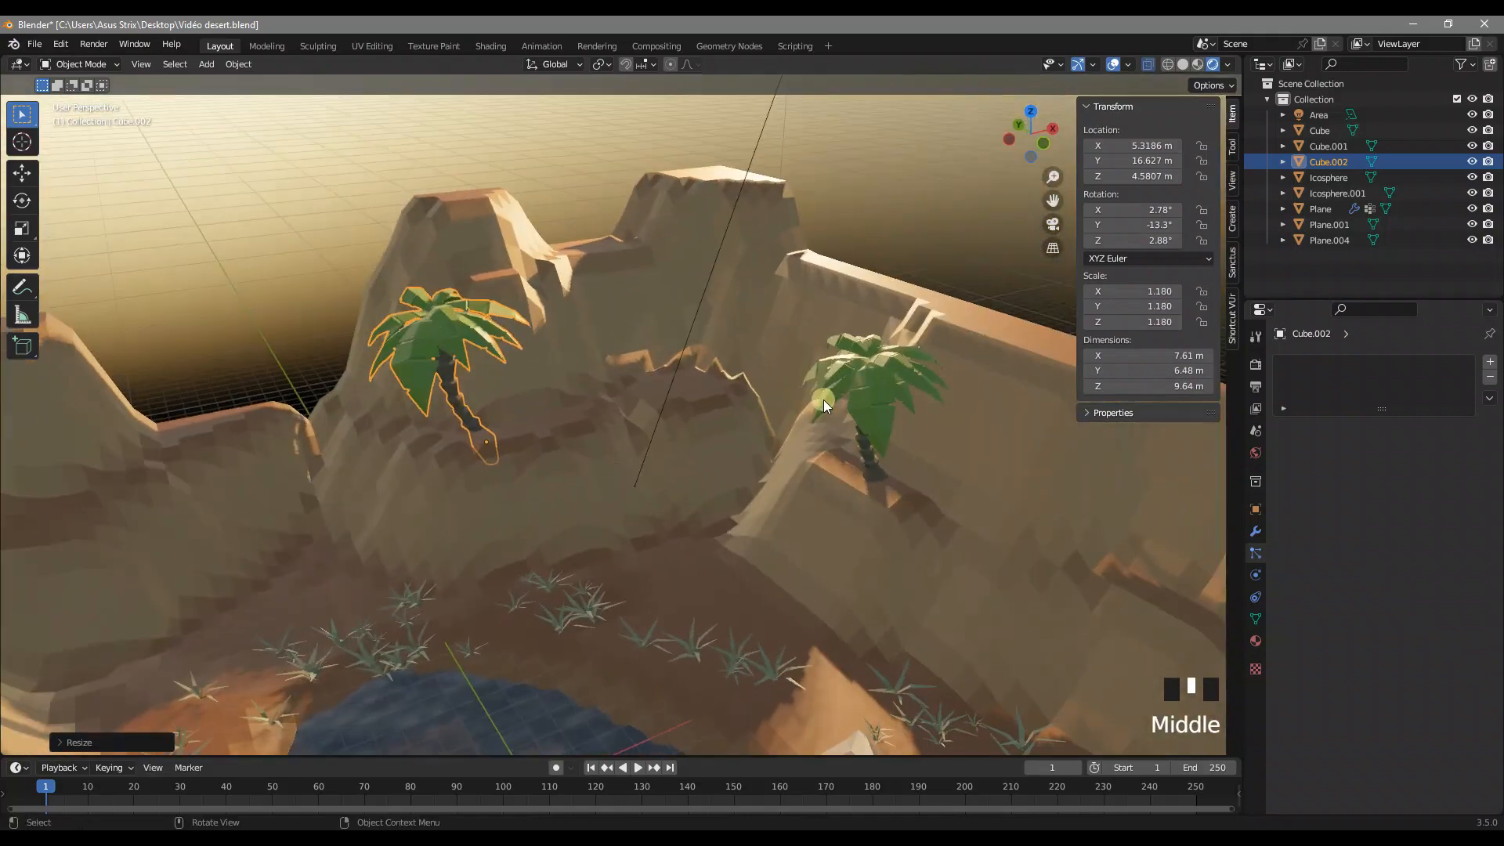
Step: Turn the far-cliff palm about Z and tilt it, to a rotation of about X 21.9°, Y 27.9°, Z -71.4°
key("r")
key("z")
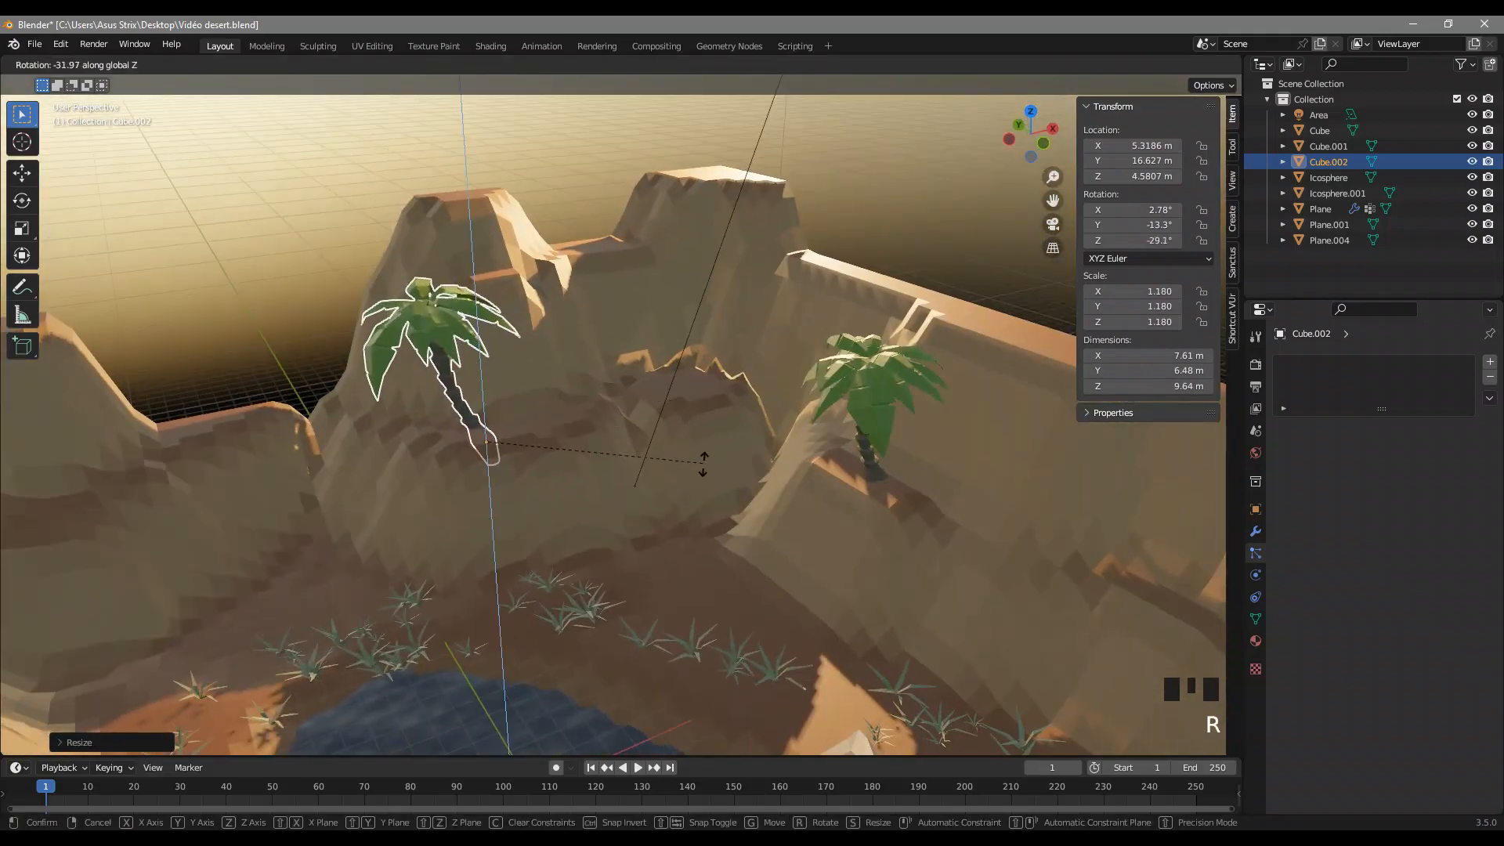
left_click(626, 517)
middle_click_drag(627, 517, 581, 518)
key("r")
left_click(708, 683)
Step: Bend the far-cliff palm's trunk by moving its middle ring with proportional editing
middle_click_drag(683, 603, 736, 494, "shift")
middle_click_drag(737, 493, 752, 522)
key("Tab")
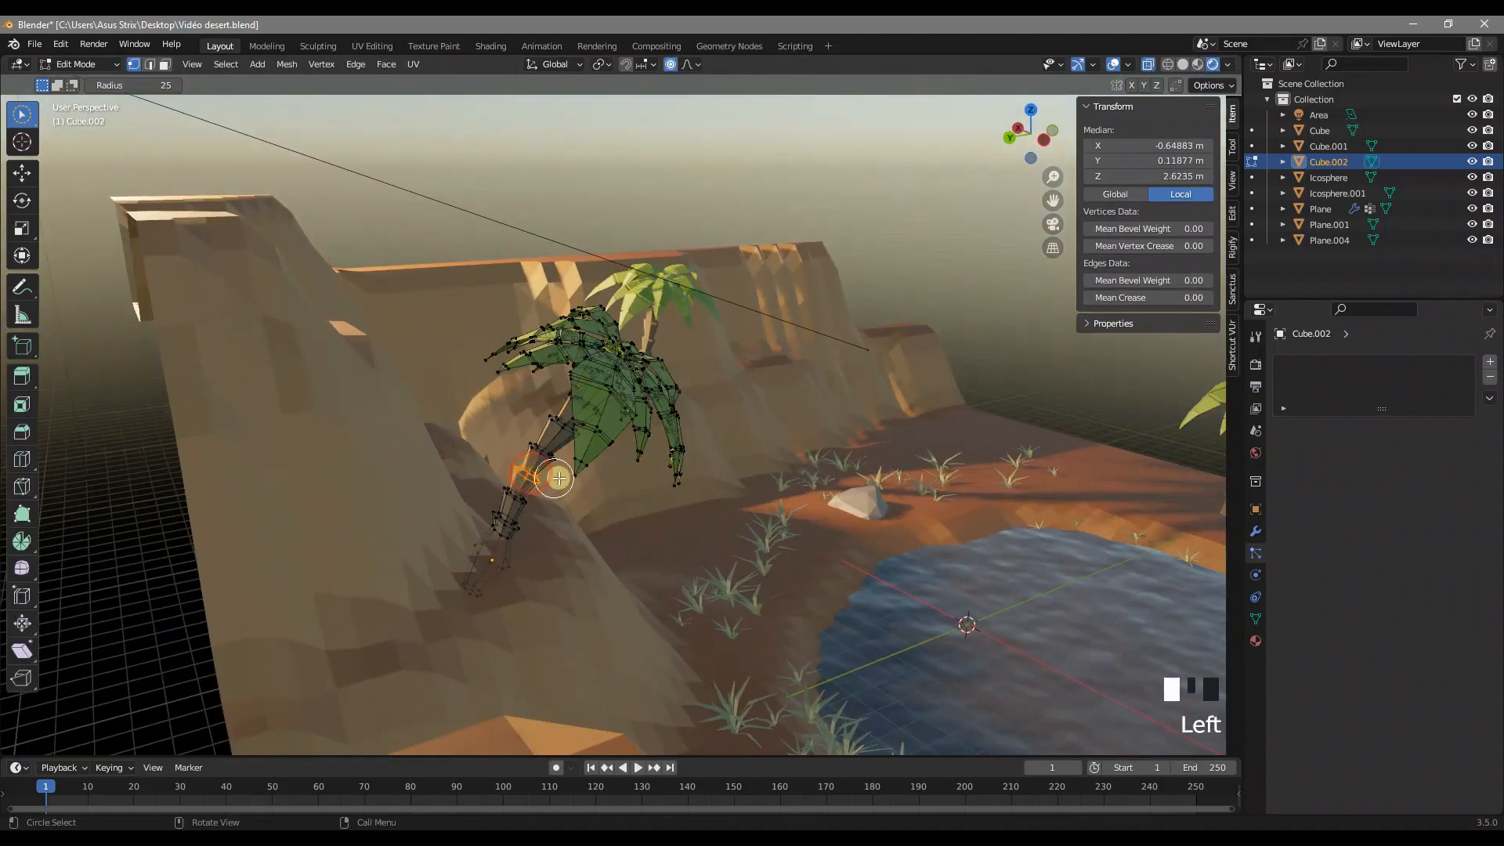
scroll(557, 477, "up", 2)
middle_click_drag(595, 476, 729, 406, "shift")
key("g")
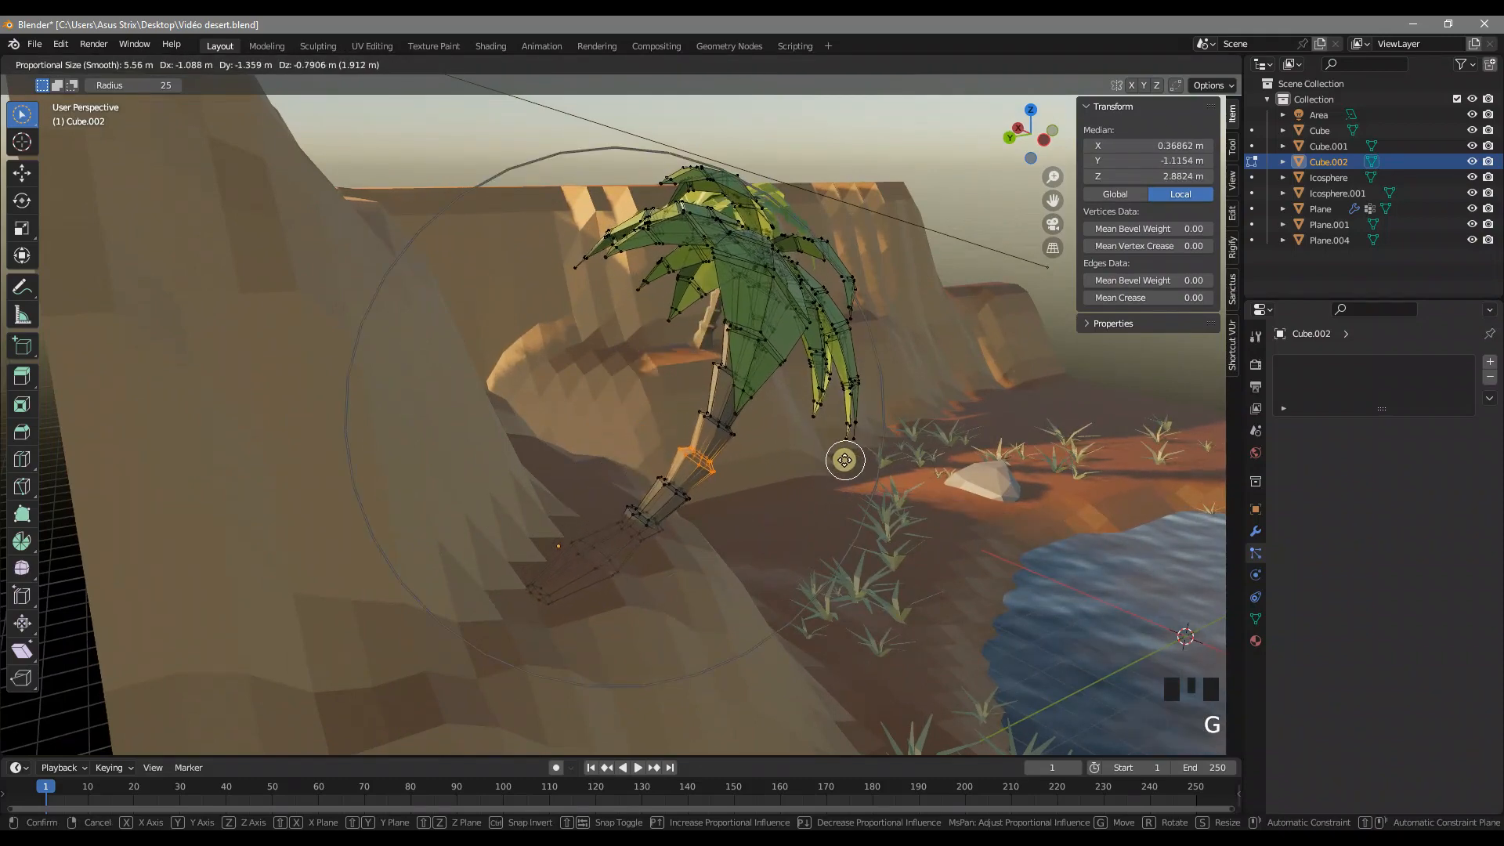
left_click(839, 447)
Step: Rotate the far-cliff palm's crown by about -24° with proportional size 5.56, and return to Object Mode
middle_click_drag(840, 447, 828, 362)
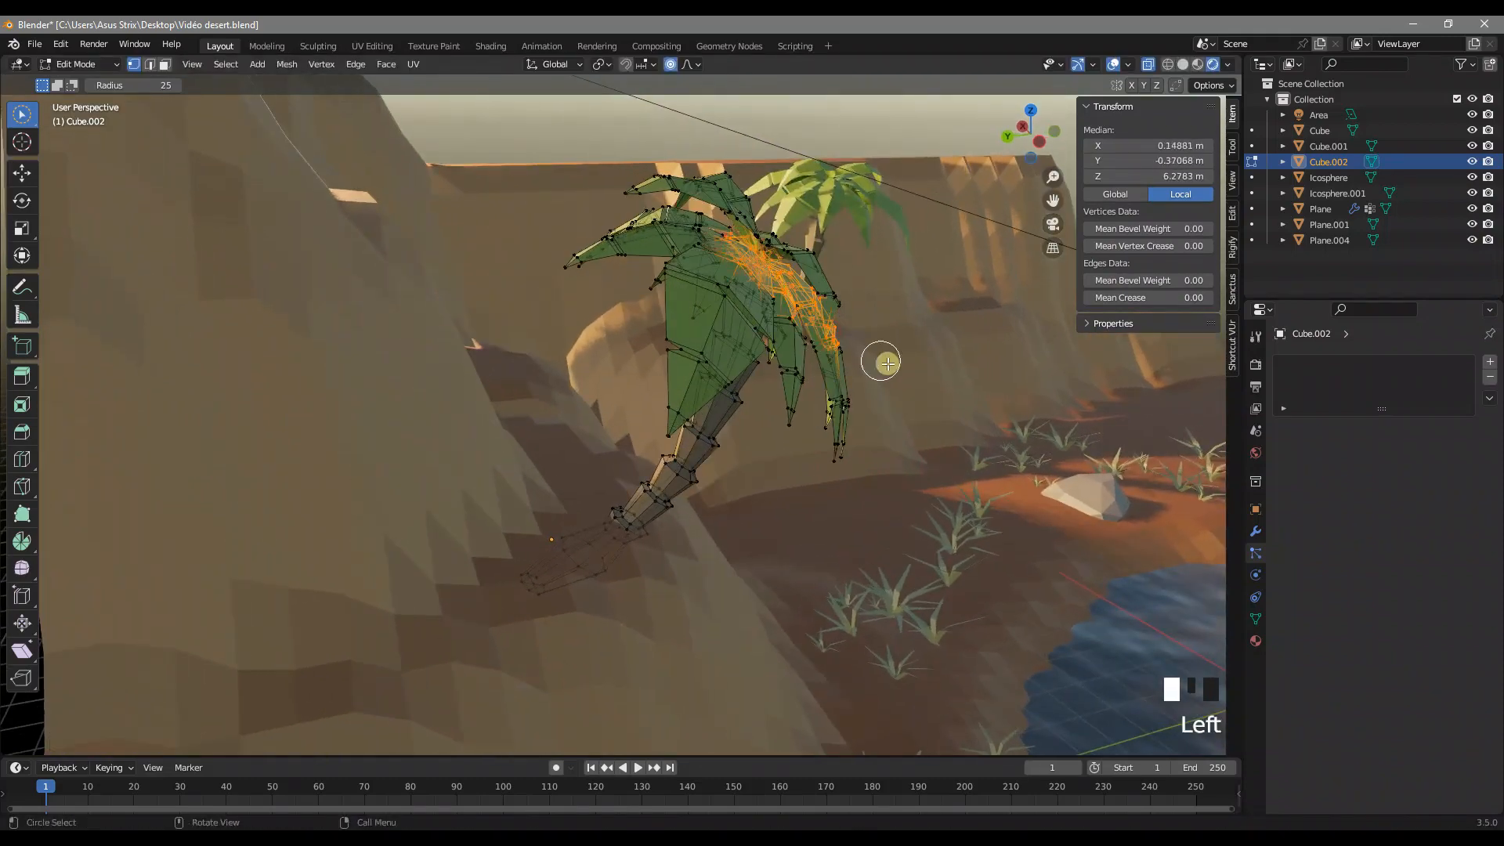
key("r")
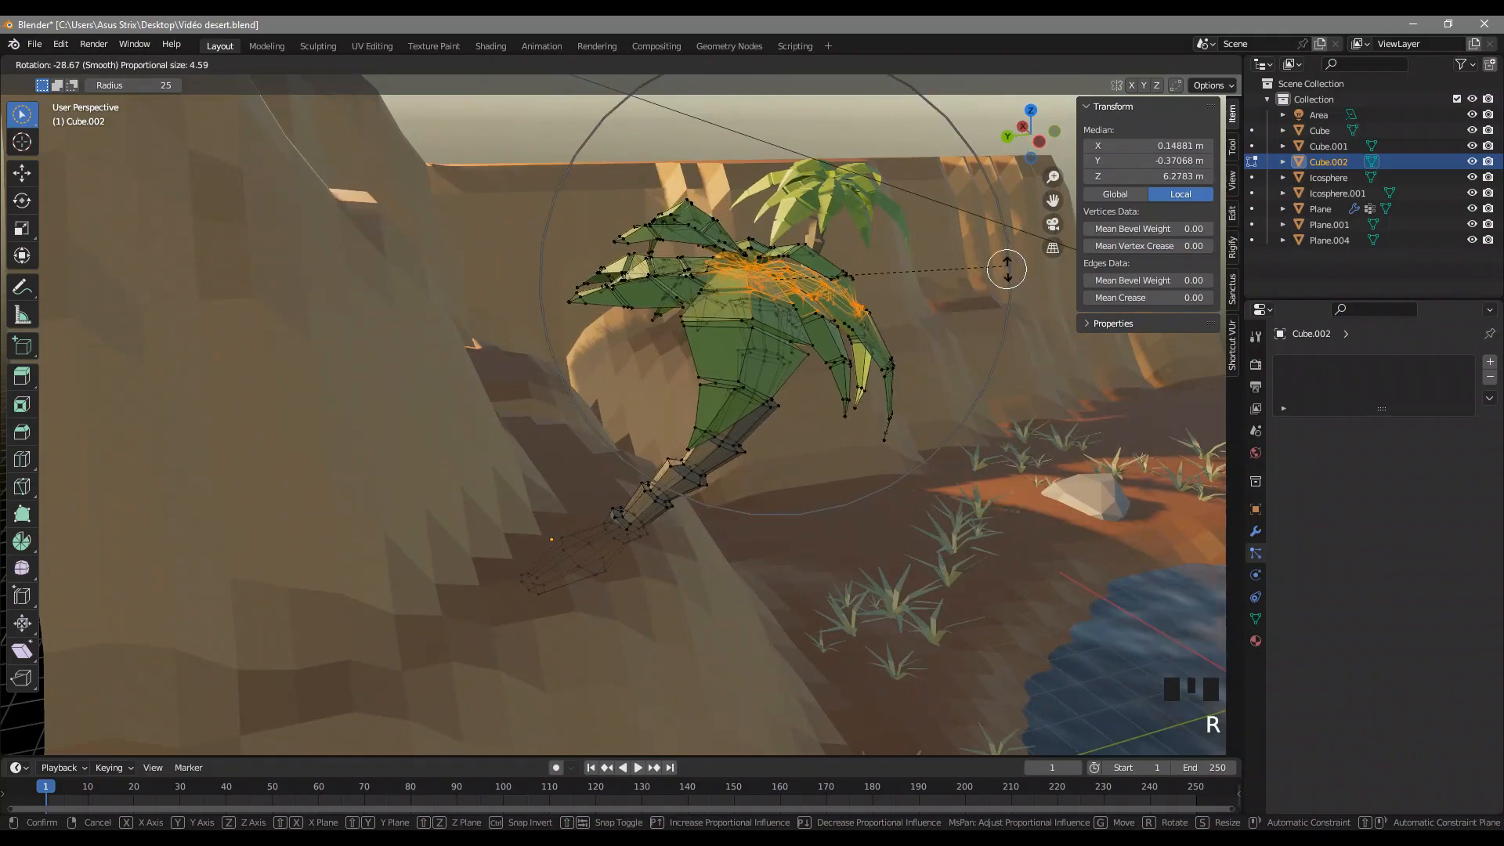
scroll(1007, 286, "down", 2)
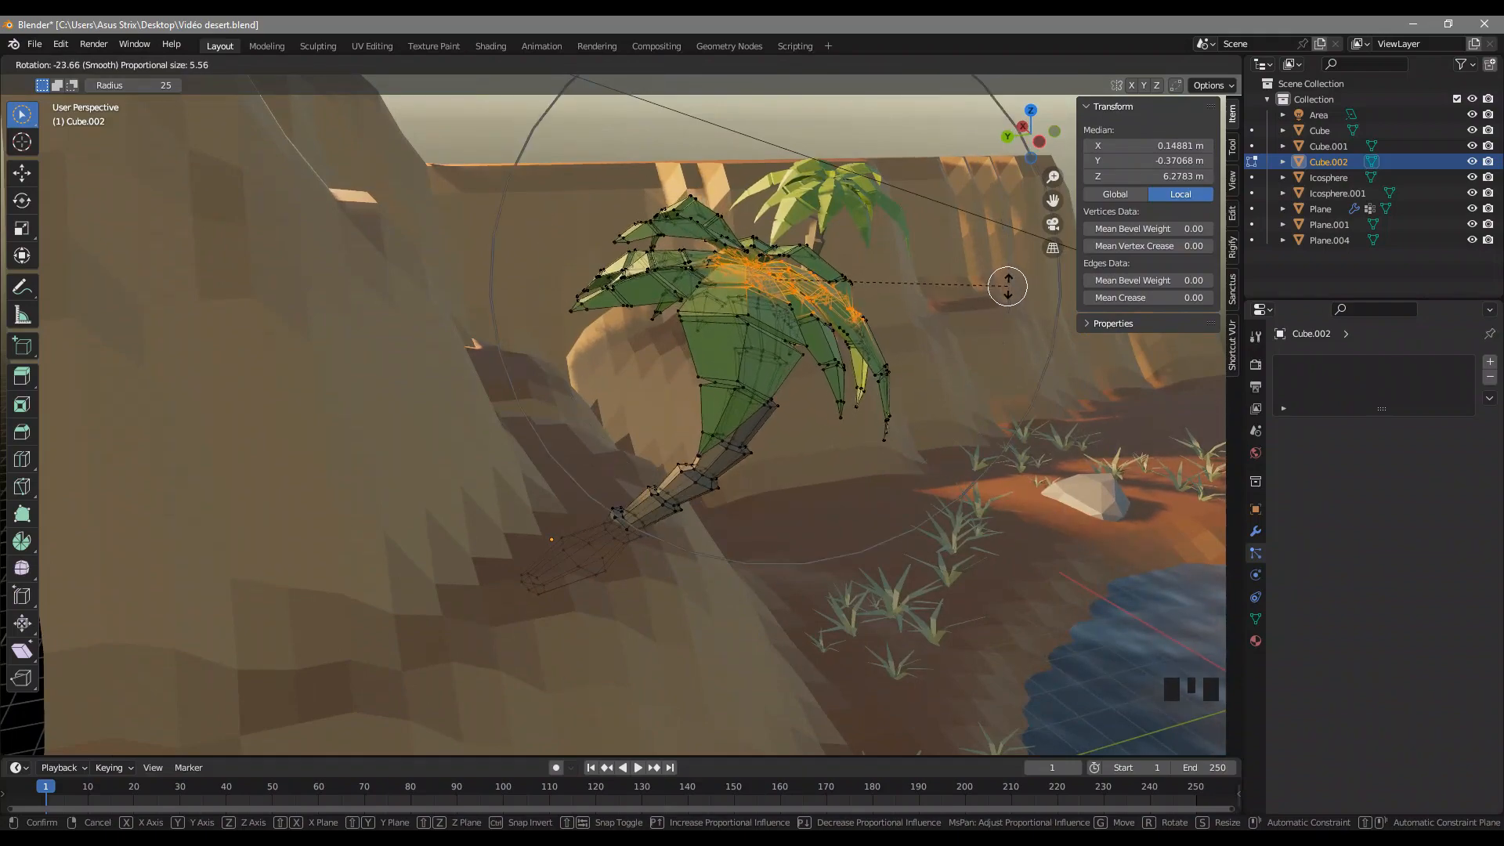
left_click(1007, 285)
middle_click_drag(883, 326, 610, 346)
left_click(404, 376)
key("Tab")
Step: Duplicate the palm onto the sunlit cliff across the pond and rotate it to about 59.2° in Z
middle_click_drag(598, 481, 953, 467)
key("shift+d")
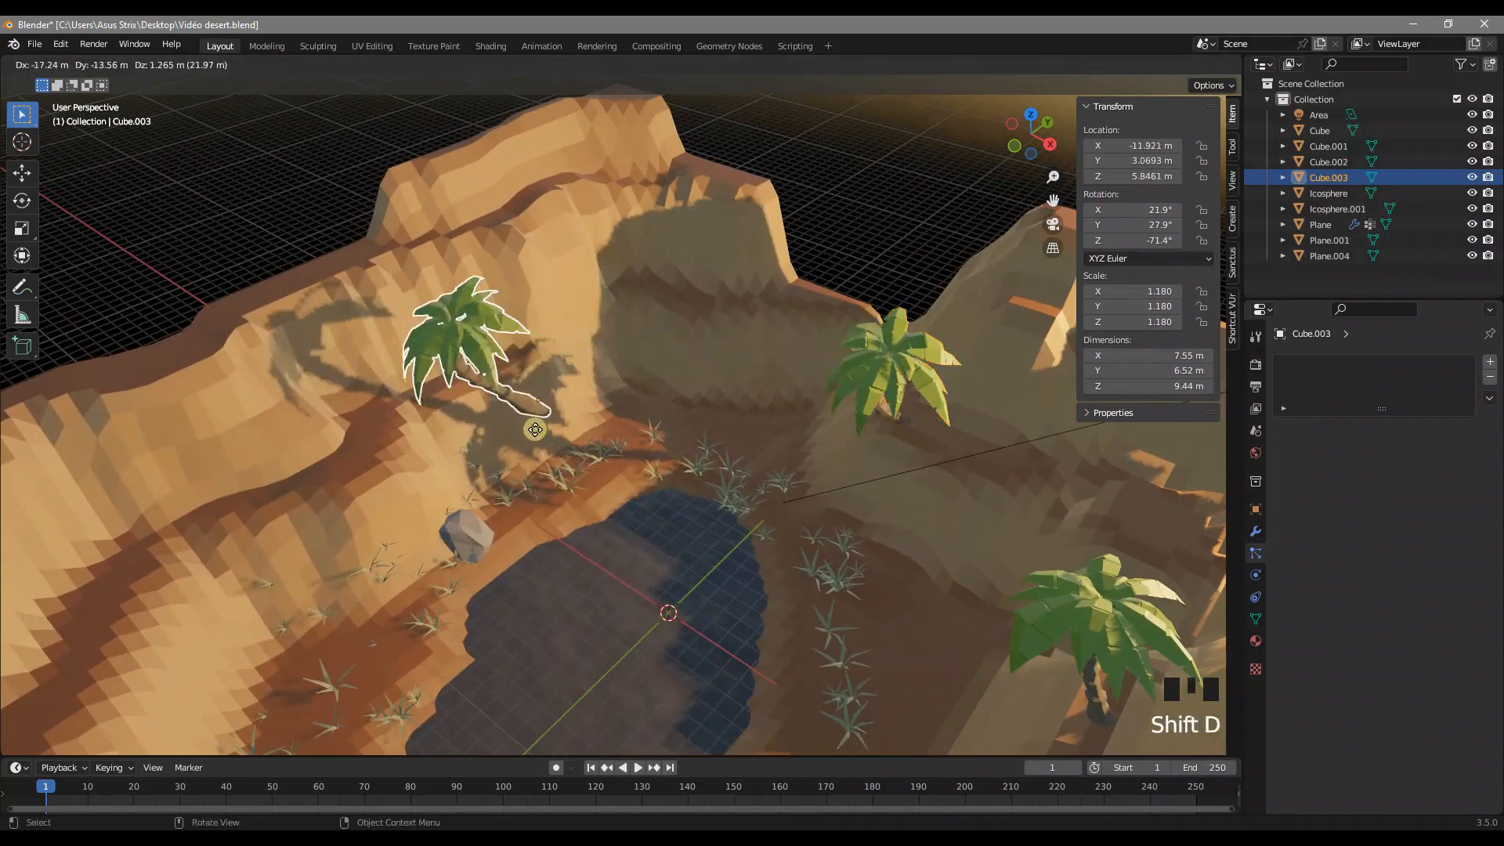
left_click(552, 430)
key("r")
left_click(589, 258)
Step: Seat the sunlit-cliff palm at about X -17.84 m, Y 2.58 m, Z 4.81 m, rotated to X 6.5°, Y 21.1°, Z 55.9°
middle_click_drag(595, 266, 705, 337)
key("g")
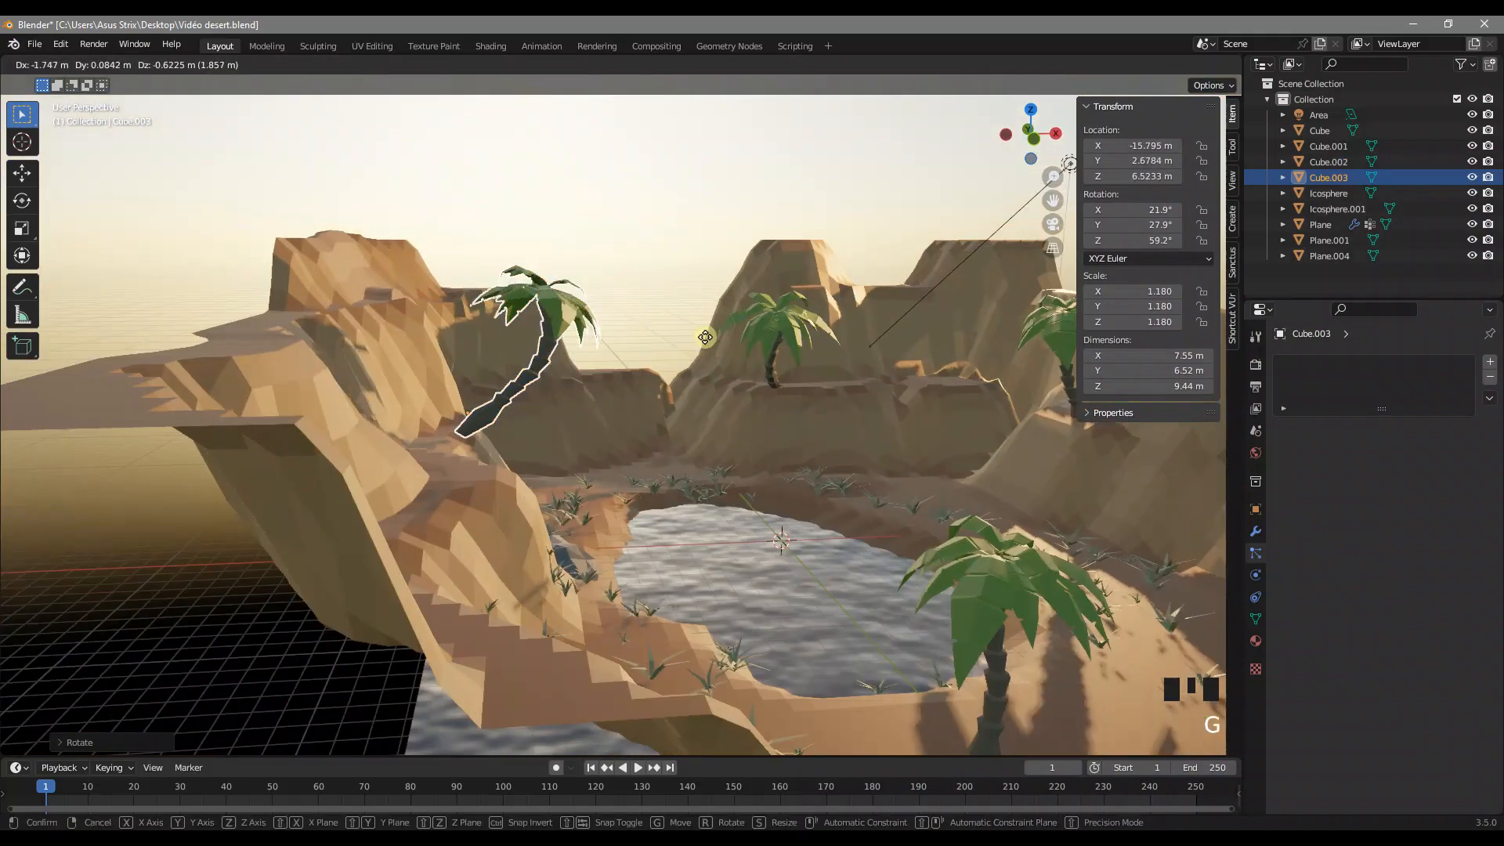
left_click(665, 341)
key("r")
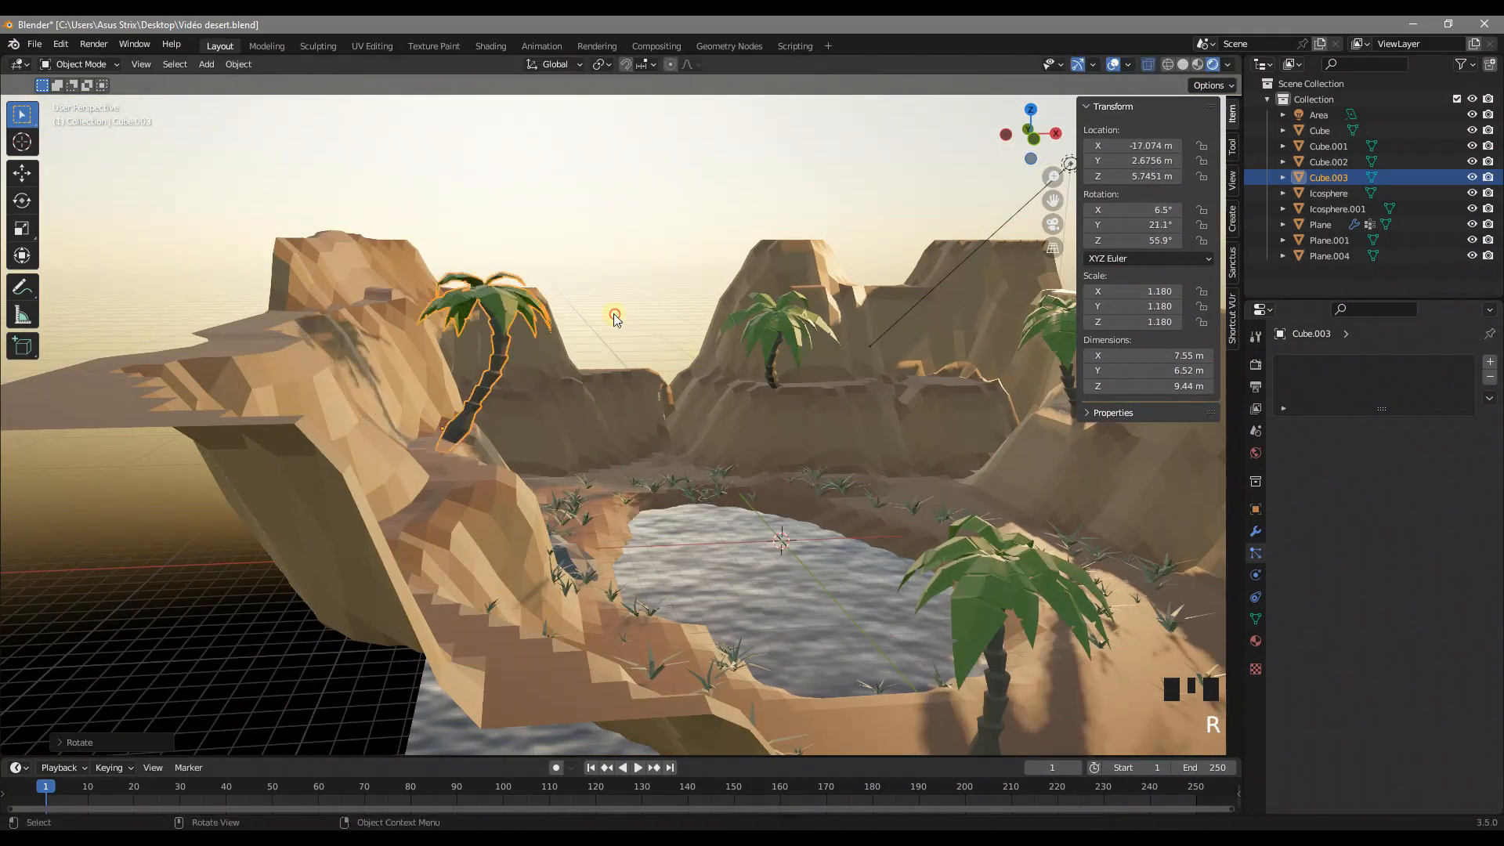
left_click(598, 332)
Step: Curve the sunlit-cliff palm's trunk by moving a ring with proportional editing, and rotate the whole palm in Object Mode
key("Tab")
right_click(497, 379)
key("g")
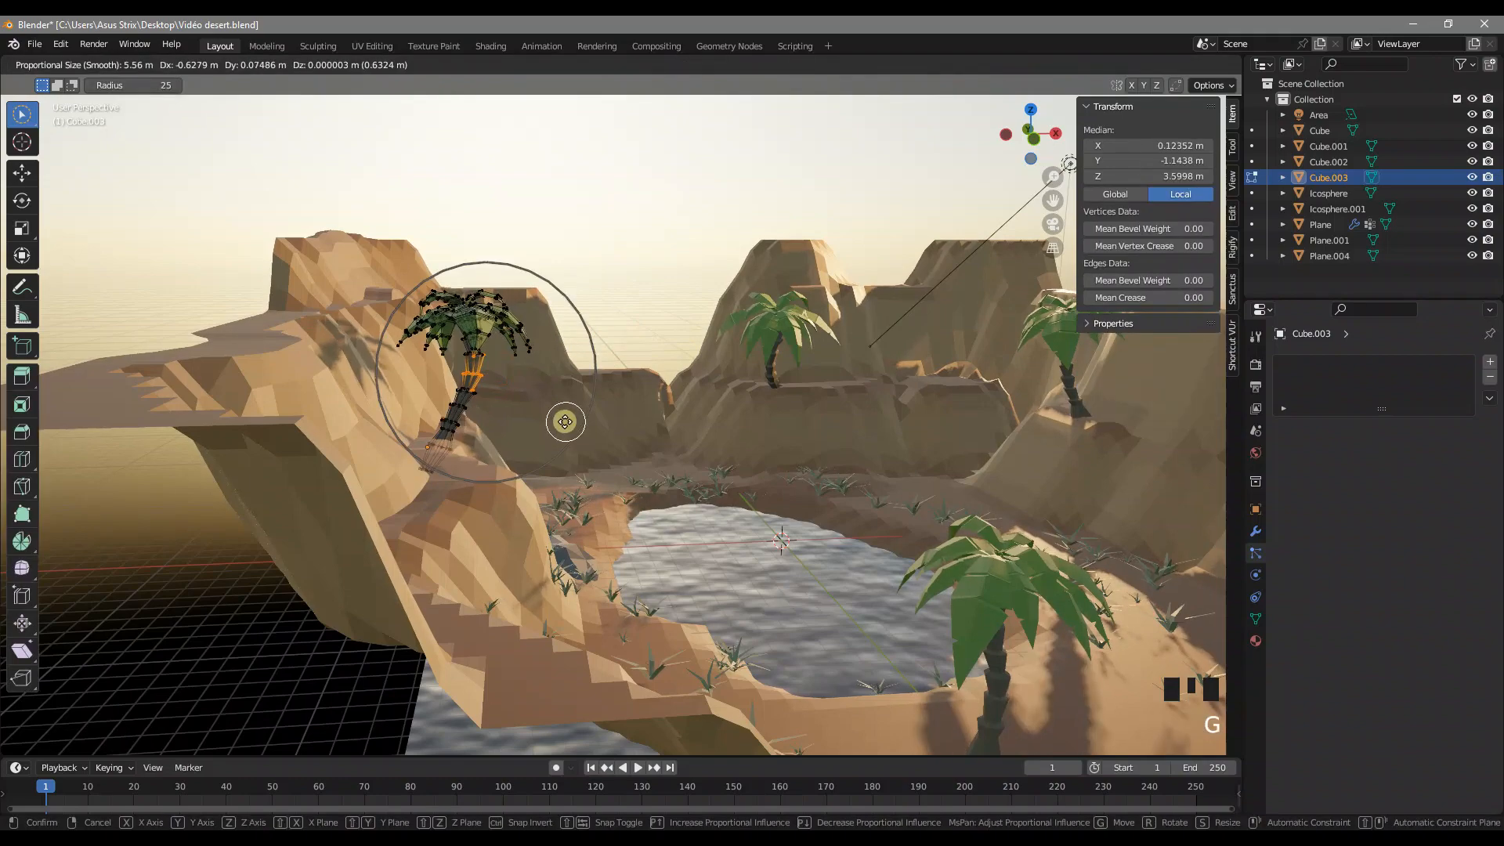
left_click(548, 418)
key("Tab")
middle_click_drag(524, 423, 689, 365)
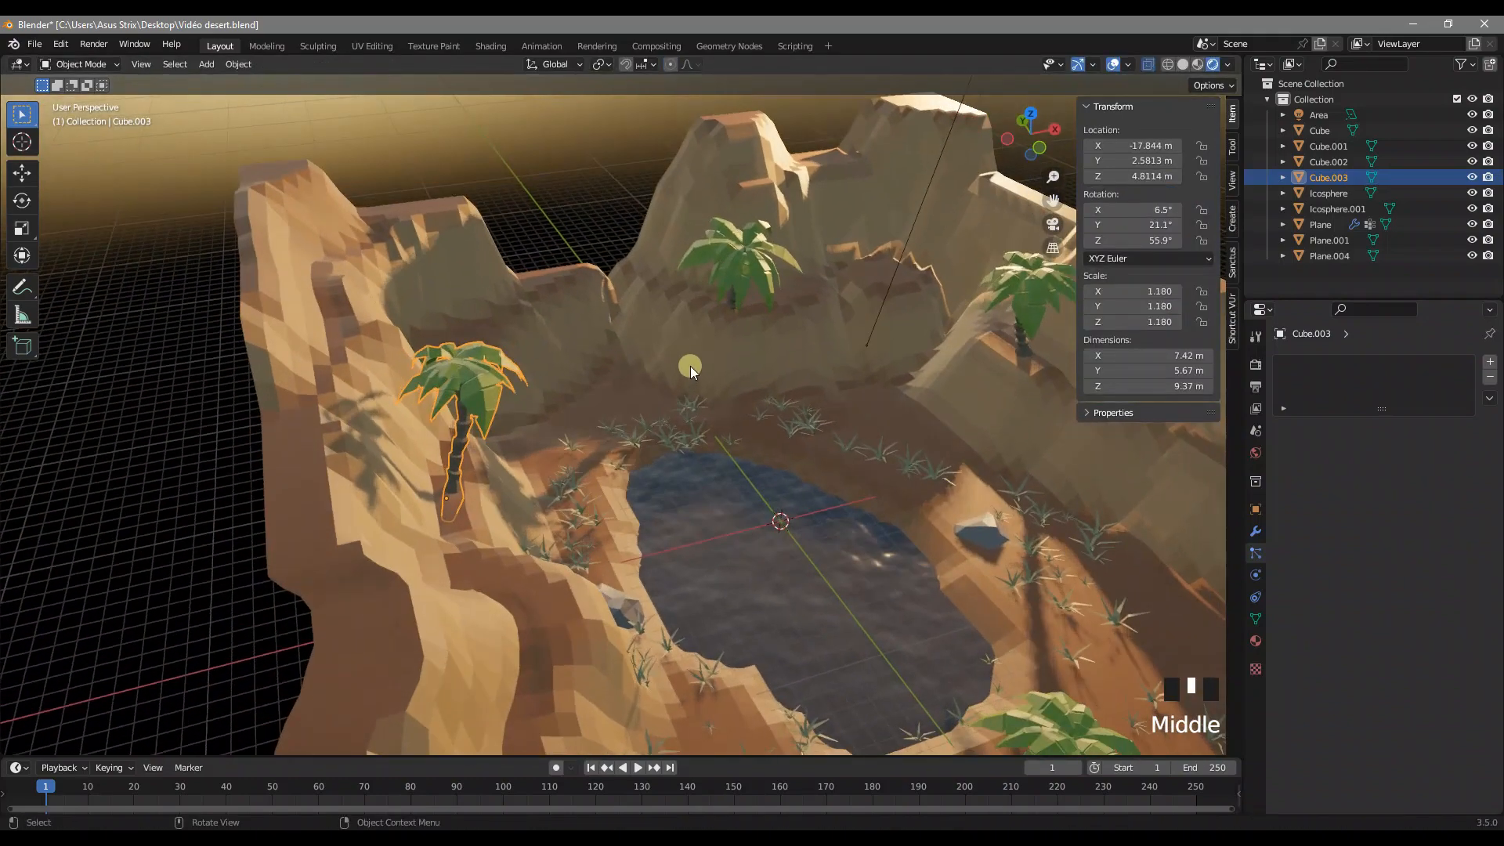
key("r")
left_click(589, 589)
Step: Duplicate the unmodified foreground palm to the pond's far shore at about X 4.99 m, Y 1.90 m, Z -0.68 m
middle_click_drag(589, 590, 452, 421, "shift")
left_click(541, 371)
middle_click_drag(541, 371, 437, 428)
key("shift+d")
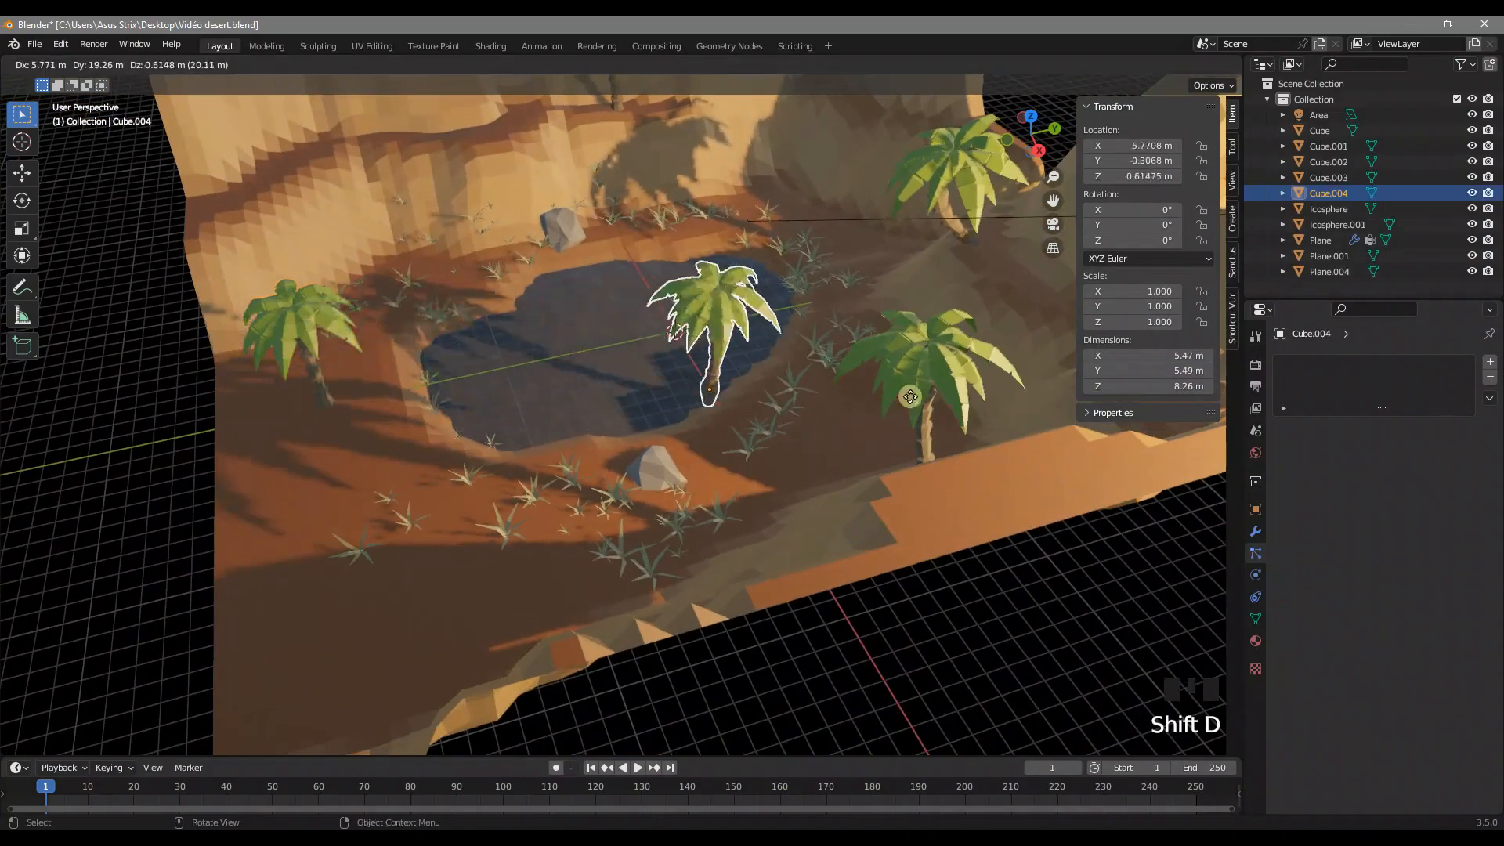
left_click(906, 402)
middle_click_drag(906, 402, 782, 436, "shift")
scroll(736, 487, "up", 3)
key("g")
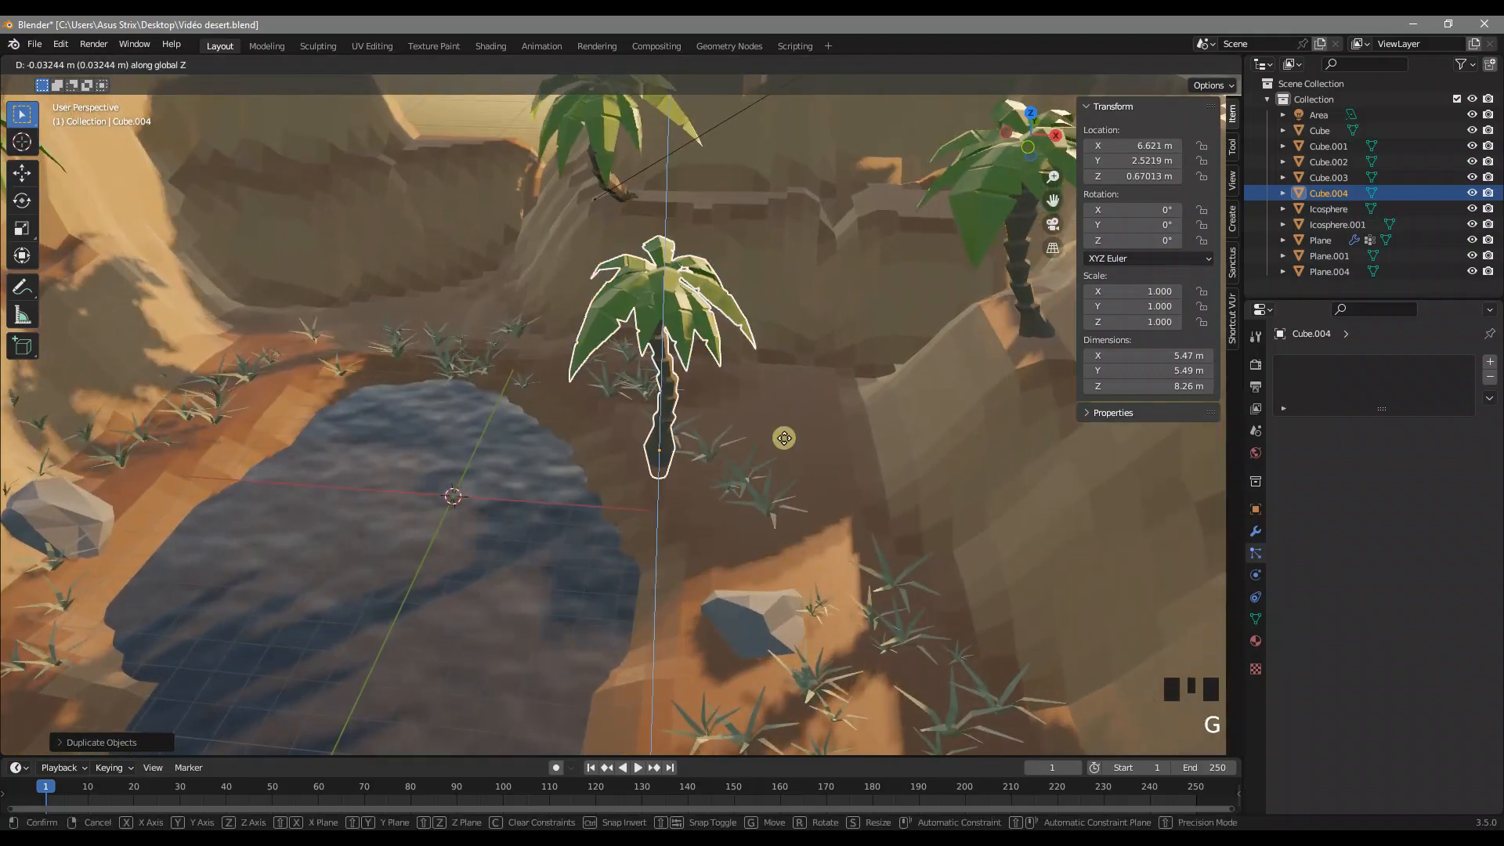
left_click(788, 450)
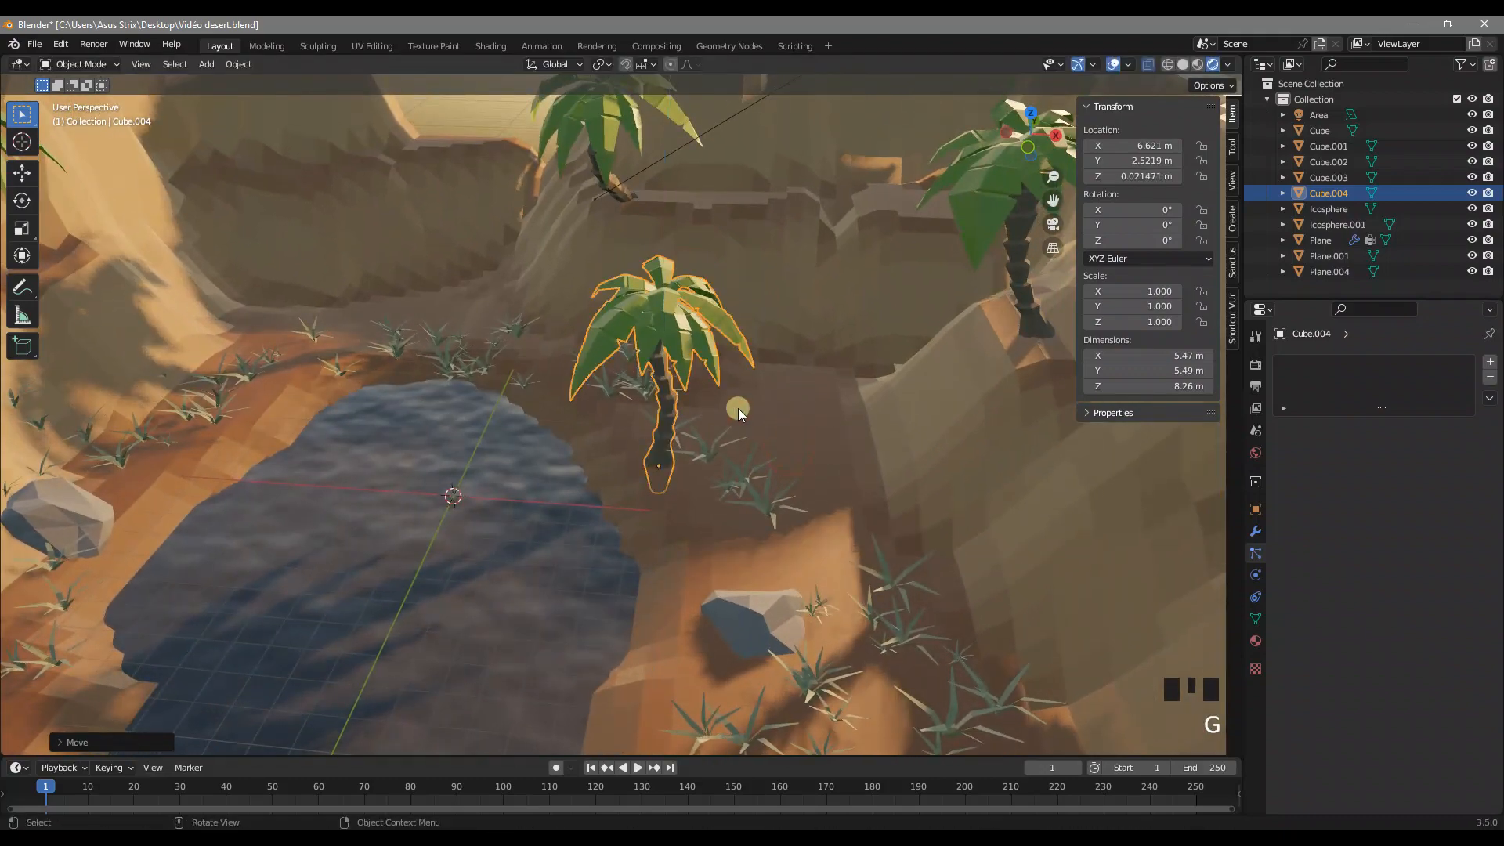
key("g")
left_click(635, 434)
Step: Move the middle trunk ring of the far-shore palm toward the pond with proportional editing
middle_click_drag(635, 434, 753, 415)
key("Tab")
scroll(779, 430, "up", 5)
key("c")
left_click_drag(854, 496, 838, 520)
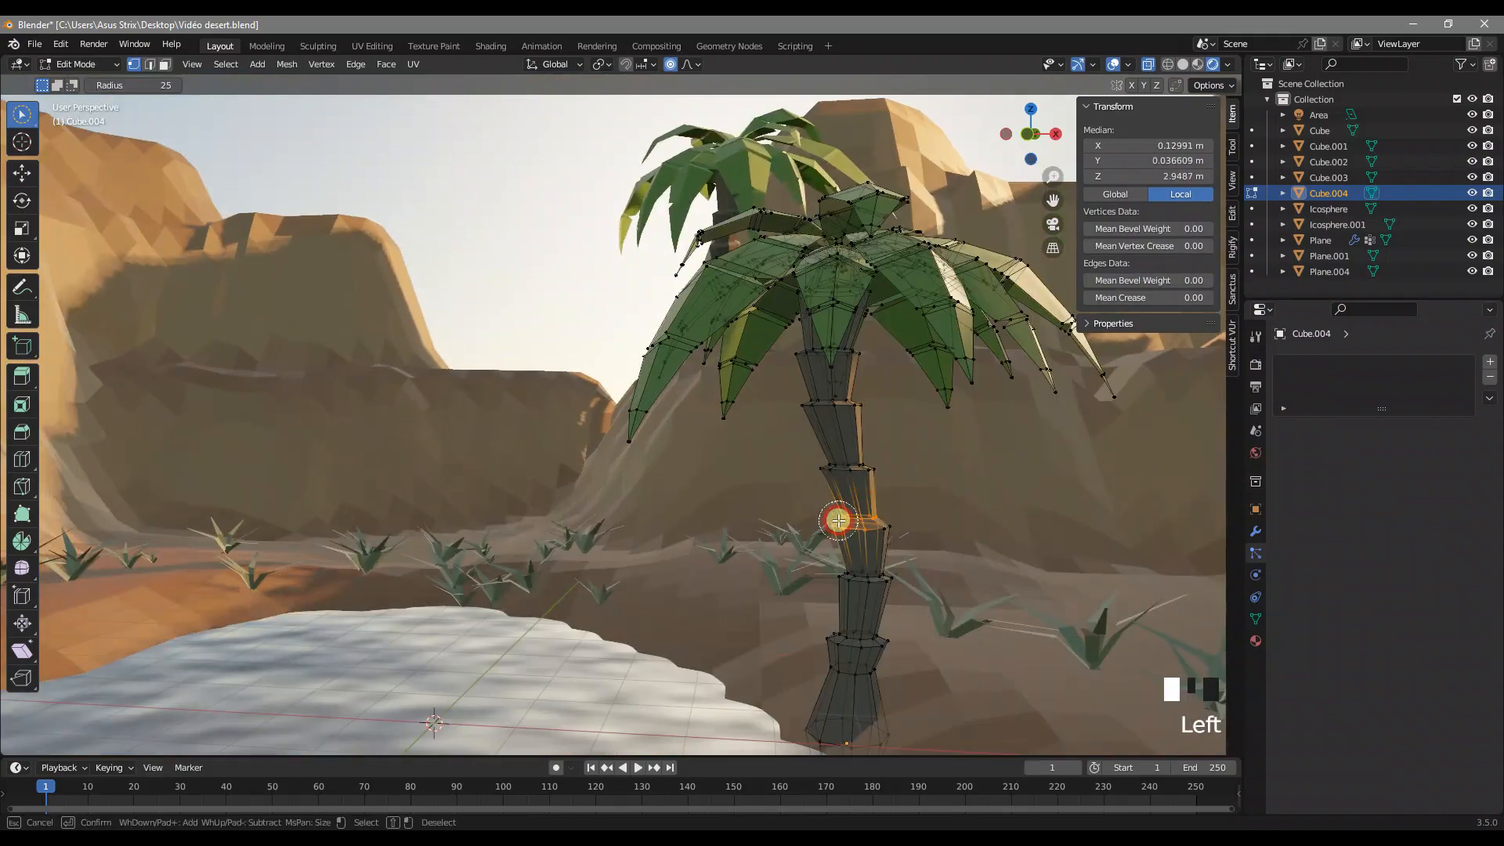
key("g")
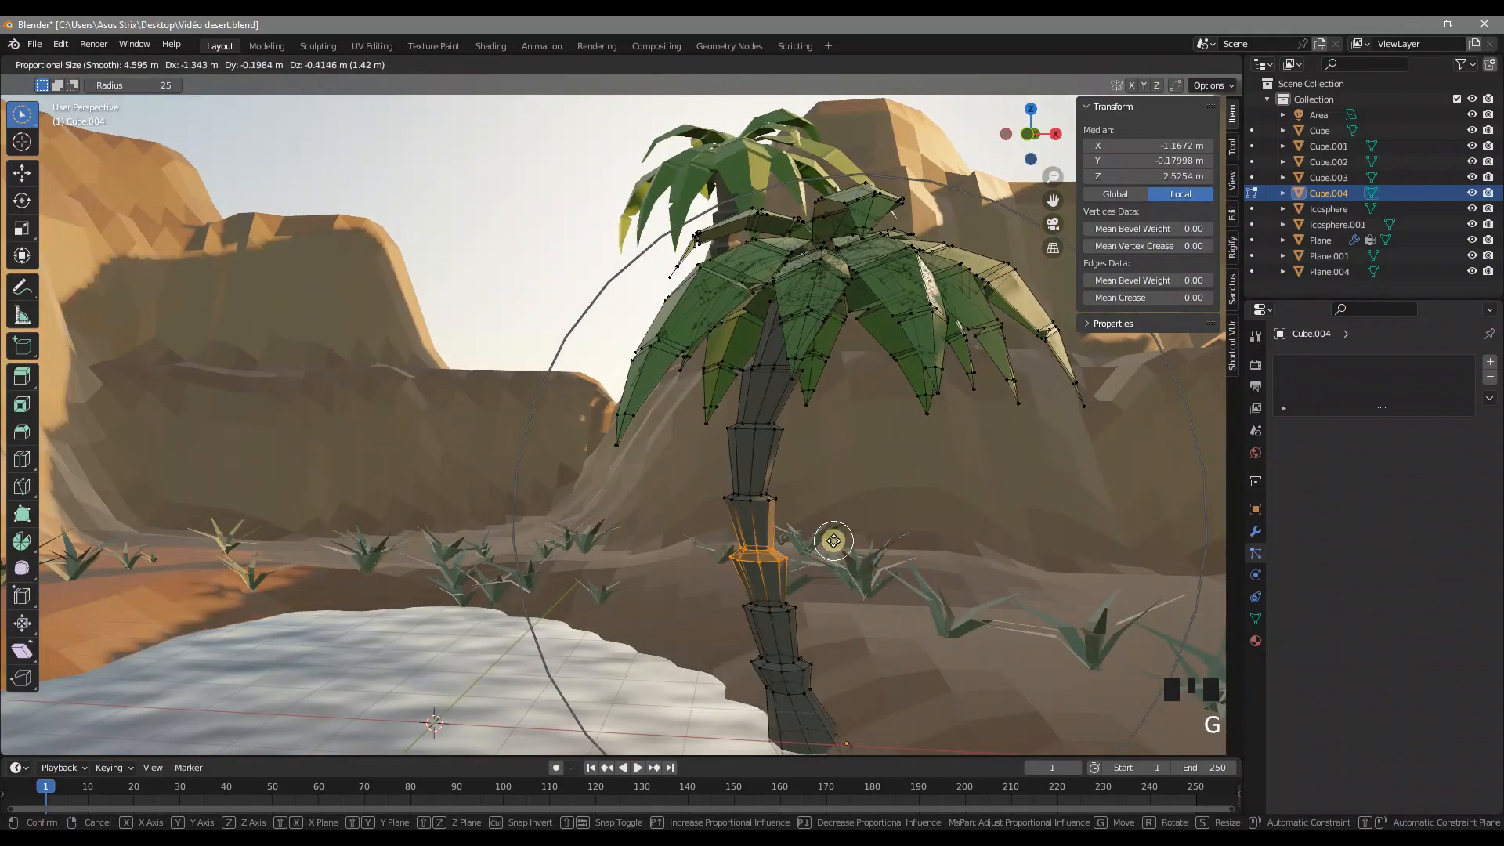
left_click(888, 534)
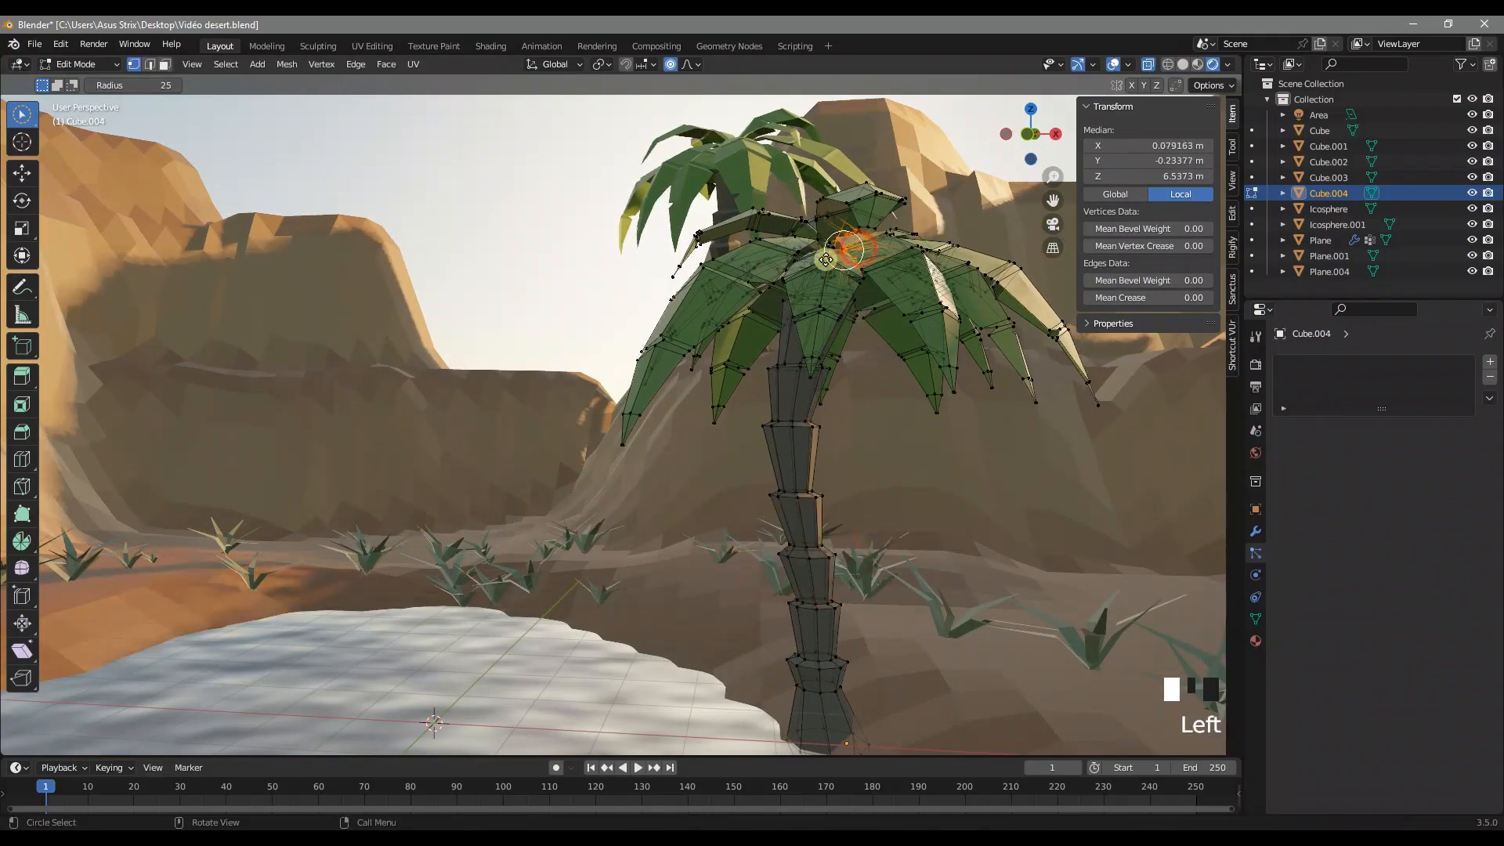
Step: Lean the far-shore palm's crown over the pond, stretch its pond-side leaf tip outward, and leave Edit Mode
key("g")
left_click(746, 415)
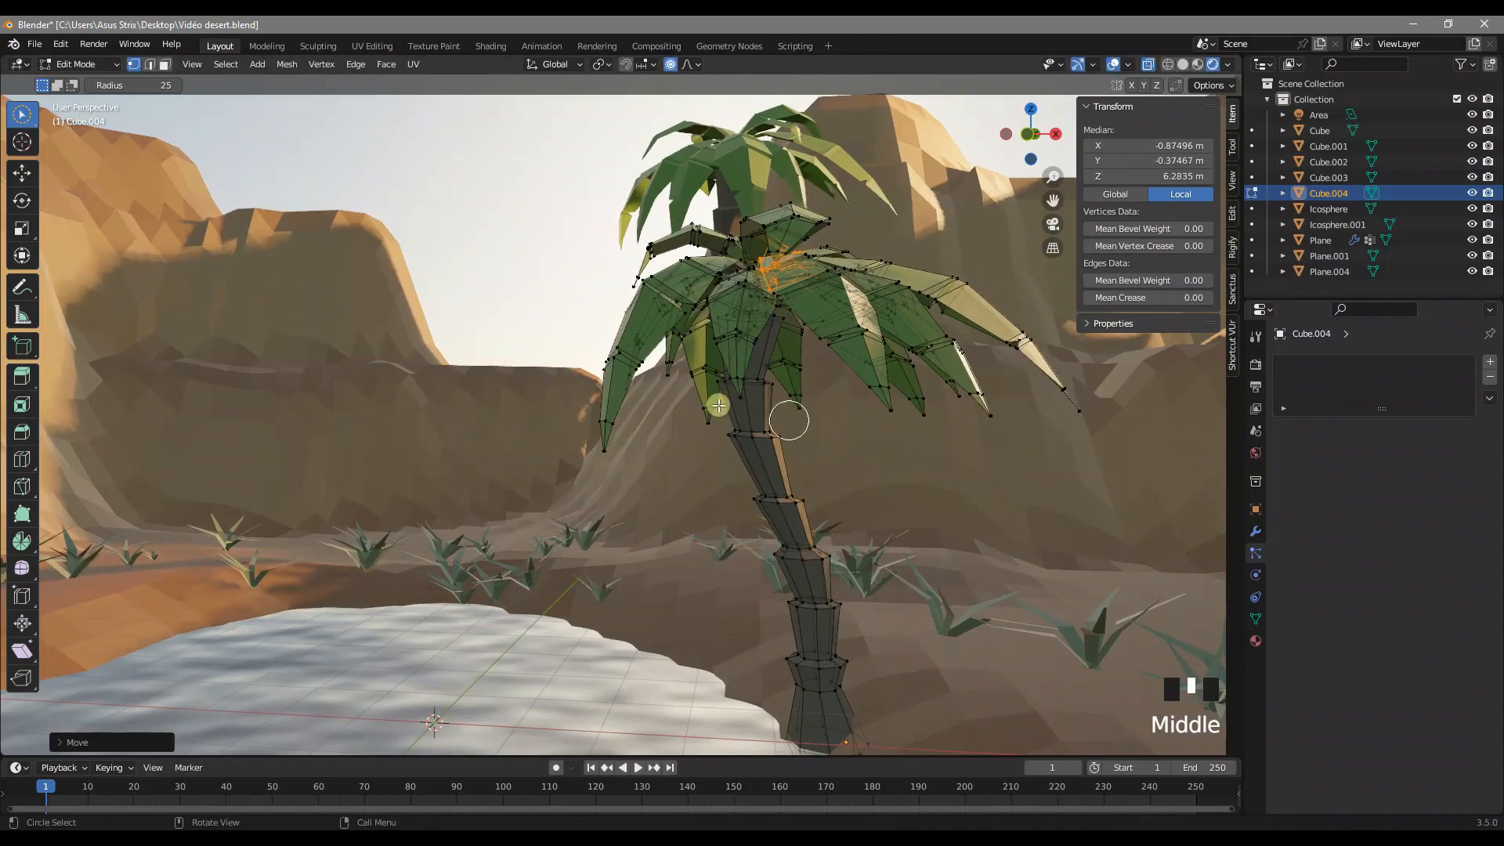
key("g")
left_click(614, 467)
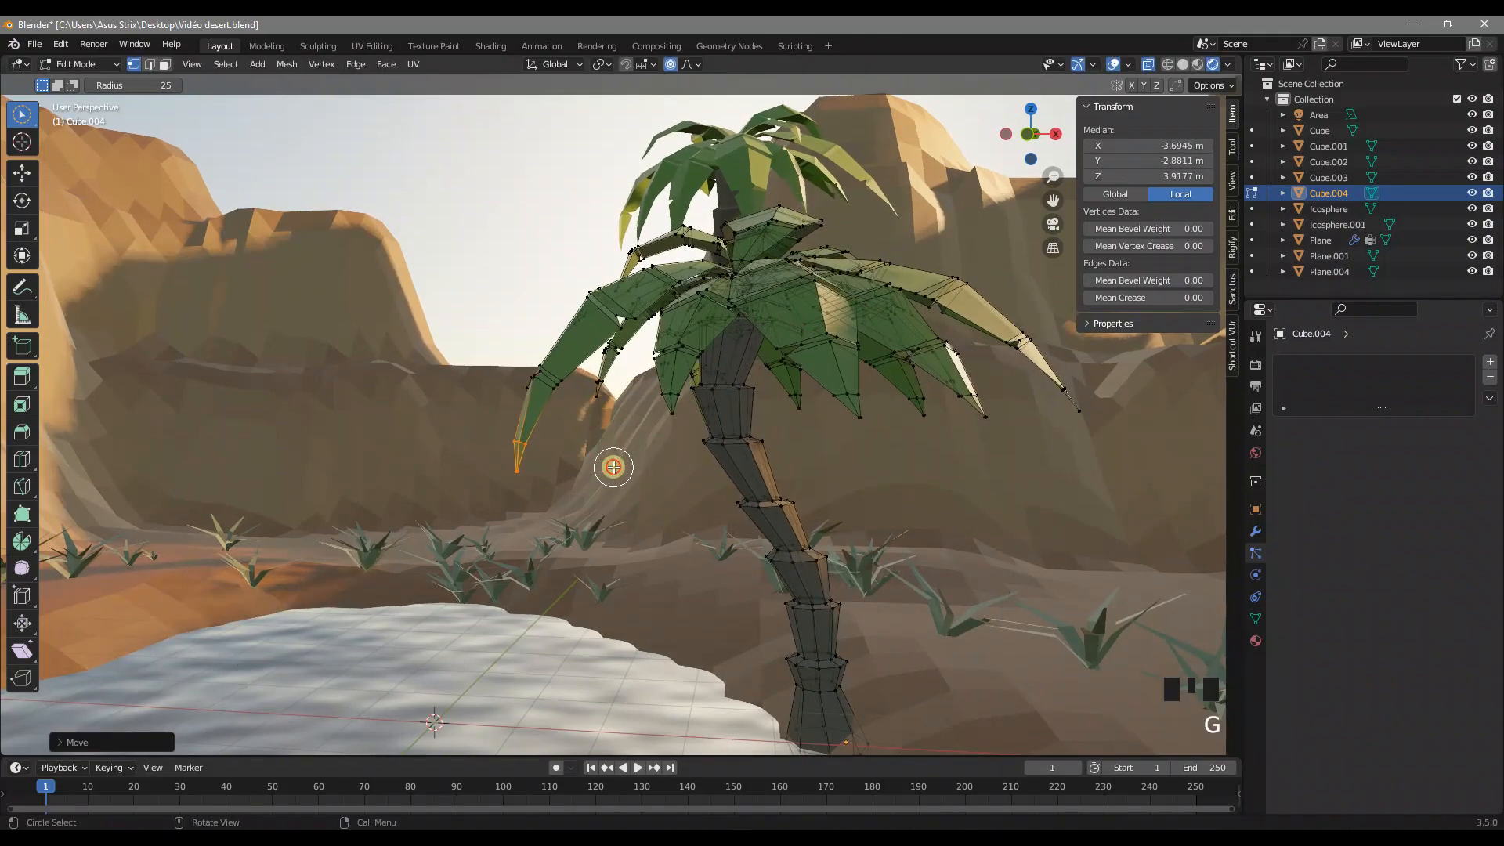
key("Tab")
Step: Pull another leaf tip of the far-shore palm outward with a smaller proportional radius, and return to Object Mode
scroll(651, 431, "down", 3)
middle_click_drag(651, 430, 833, 543)
key("Tab")
middle_click_drag(689, 386, 588, 339)
left_click(591, 390)
key("g")
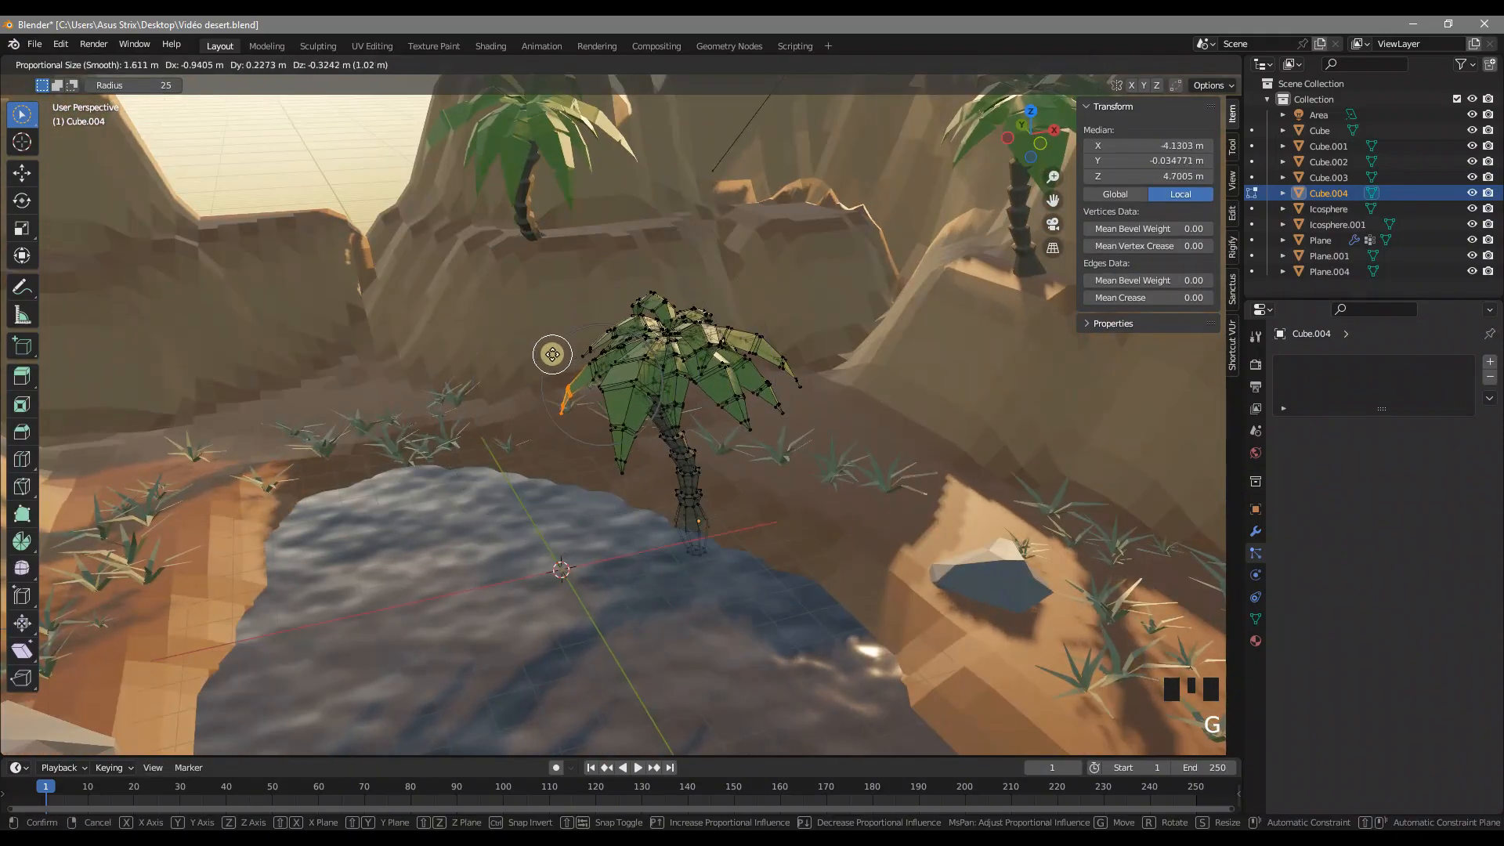
left_click(559, 360)
key("Tab")
Step: Scale the far-shore palm to 1.193
scroll(811, 431, "down", 6)
middle_click_drag(811, 431, 853, 496)
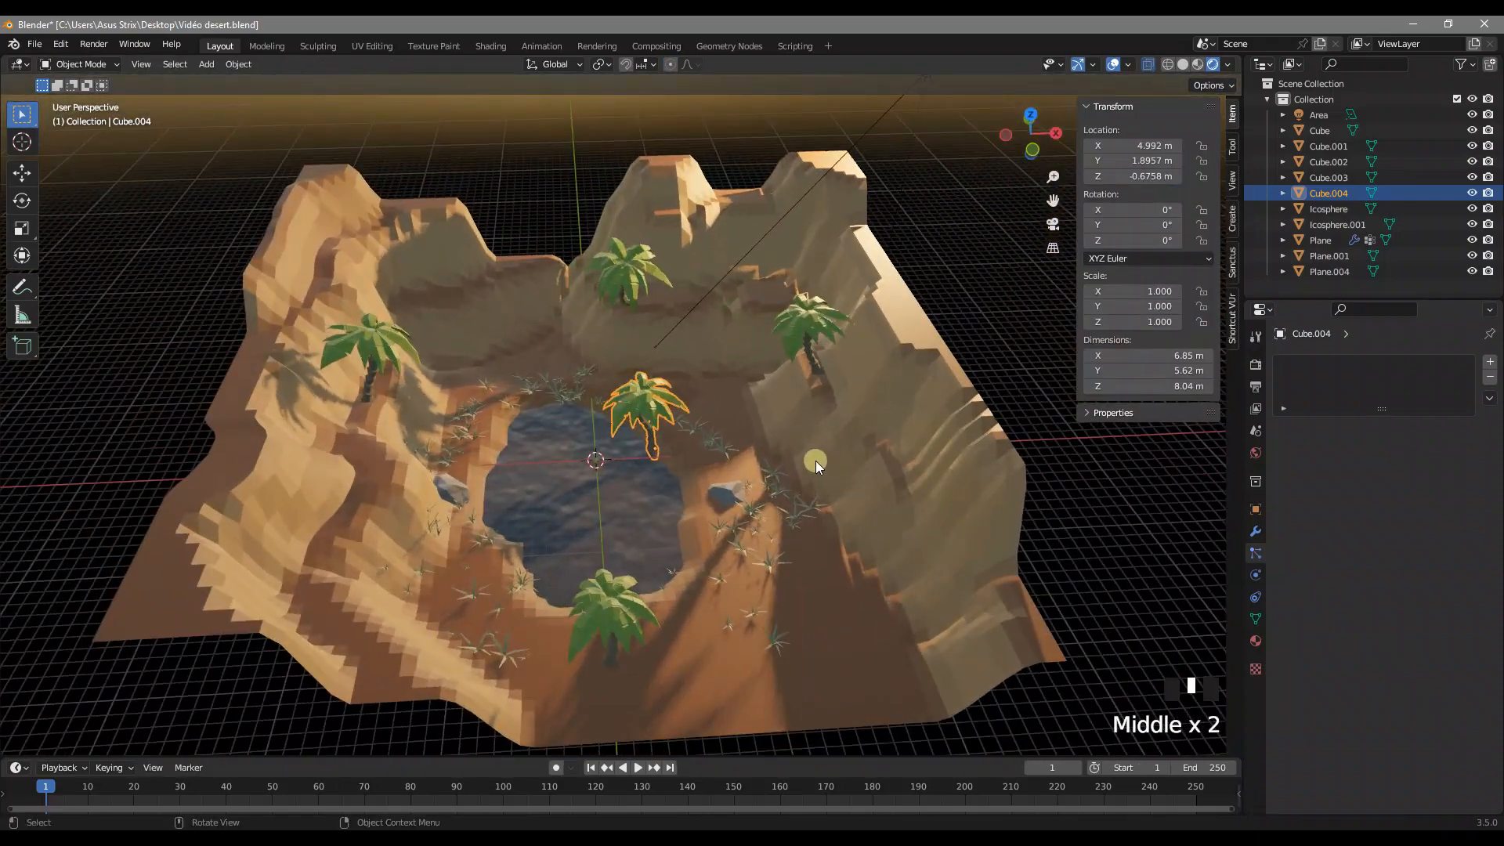
key("s")
left_click(850, 450)
Step: Duplicate the enlarged palm to the pond's other rear shore at about X -8.97 m, Y 10.12 m, Z 0.64 m, and rotate it about Z
scroll(849, 449, "up", 5)
middle_click_drag(849, 449, 863, 420)
key("shift+d")
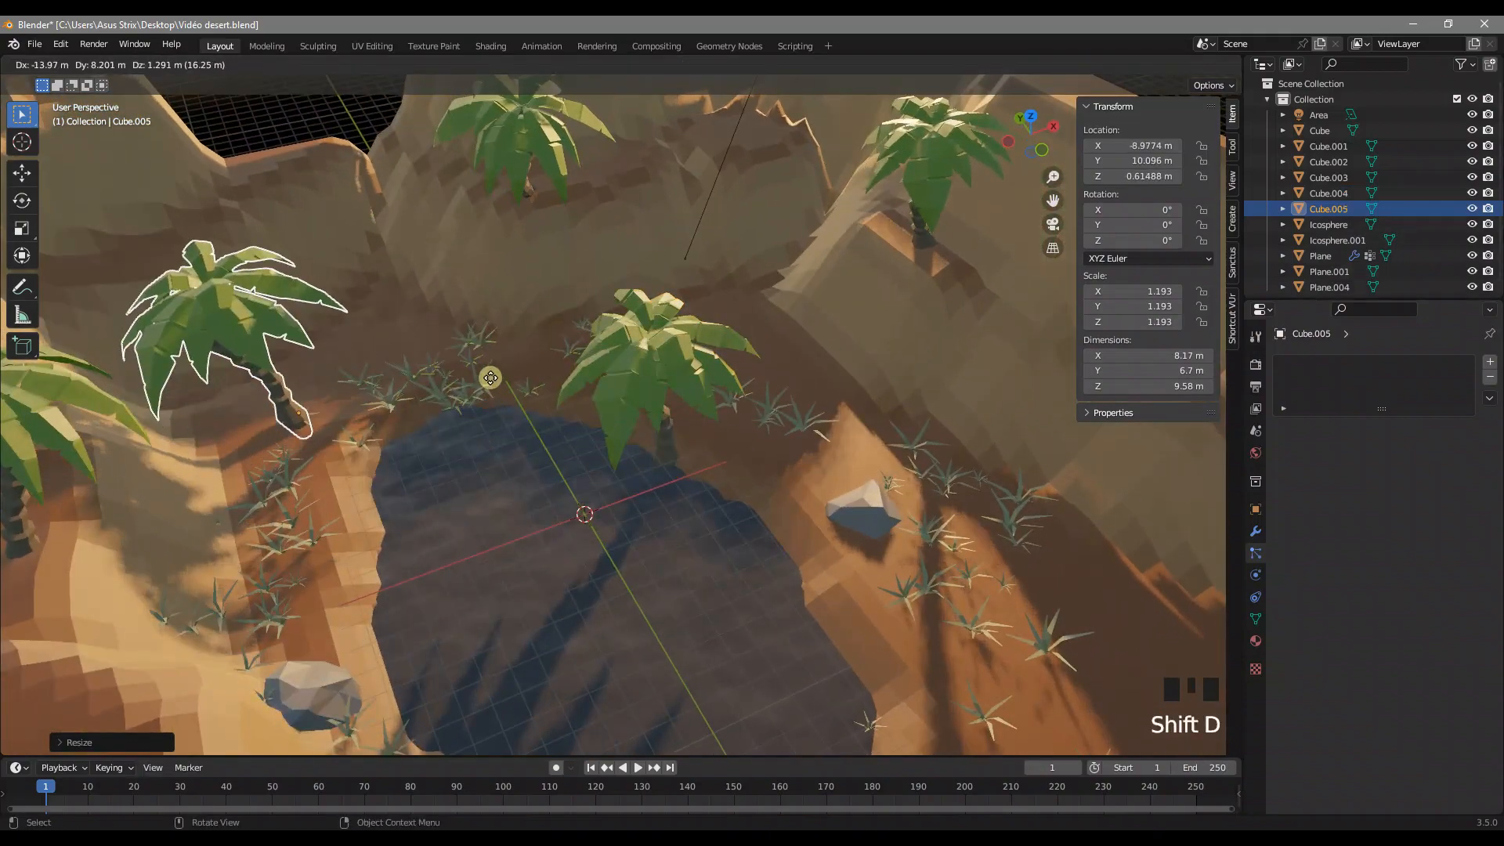
left_click(487, 364)
key("r")
left_click(235, 419)
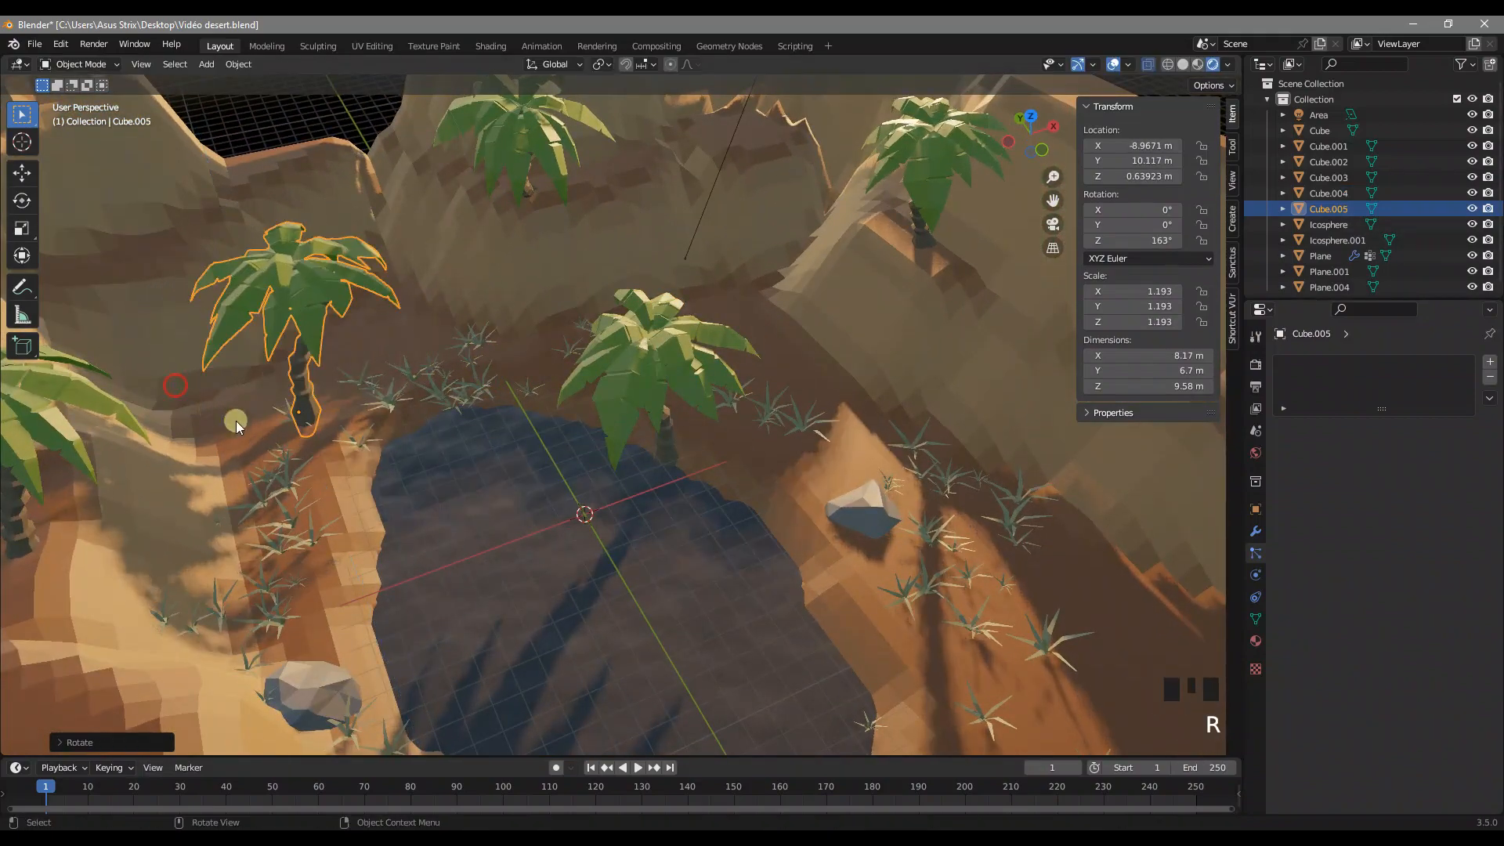
scroll(539, 464, "down", 2)
middle_click_drag(539, 464, 500, 417)
key("r")
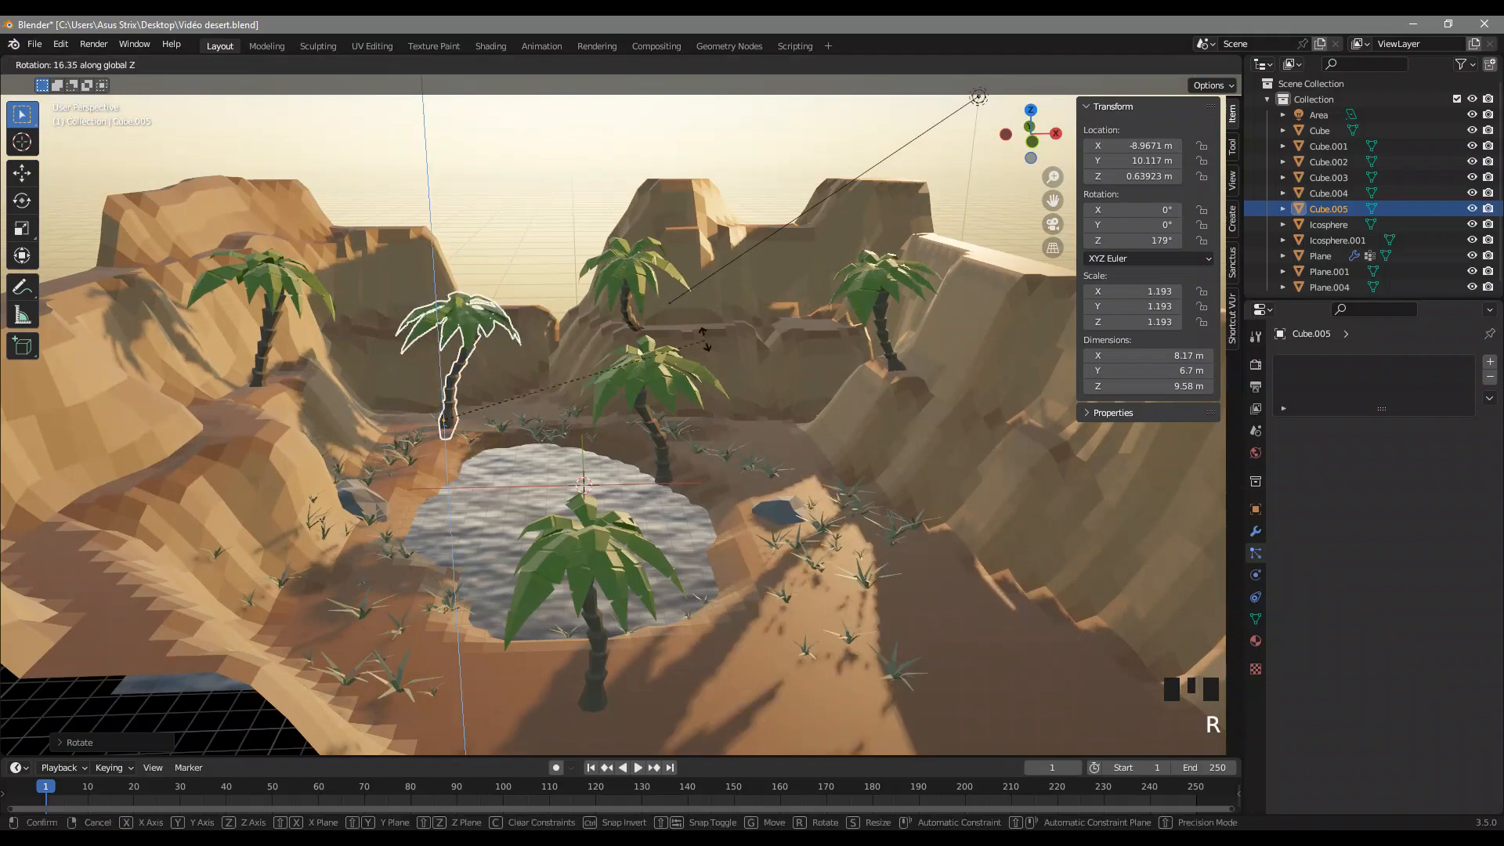
left_click(493, 274)
Step: Duplicate the foreground palm to about X 8.96 m, Y -15.3 m near the rock, rotate it to 87.7° in Z, and scale it to 0.708
left_click(617, 566)
middle_click_drag(617, 566, 595, 586)
key("shift+d")
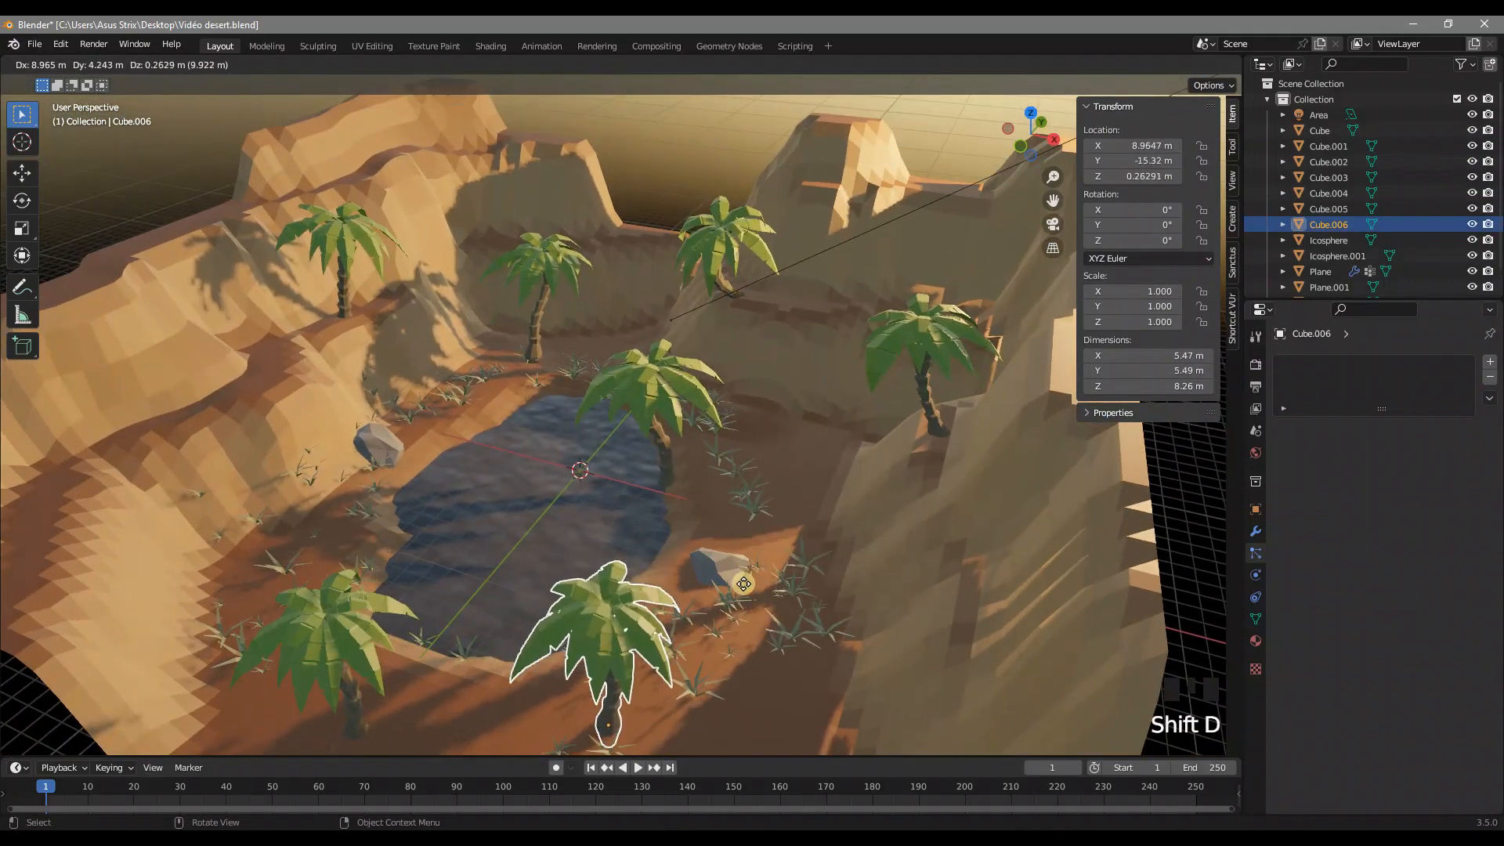
middle_click_drag(746, 585, 995, 557)
key("r")
left_click(1059, 505)
middle_click_drag(1059, 505, 960, 496)
key("s")
left_click(1062, 506)
Step: Duplicate the small palm to about X 0.93 m, Y -18.61 m, Z -0.17 m, scale it to 0.488, and rotate it to 111° in Z
key("shift+d")
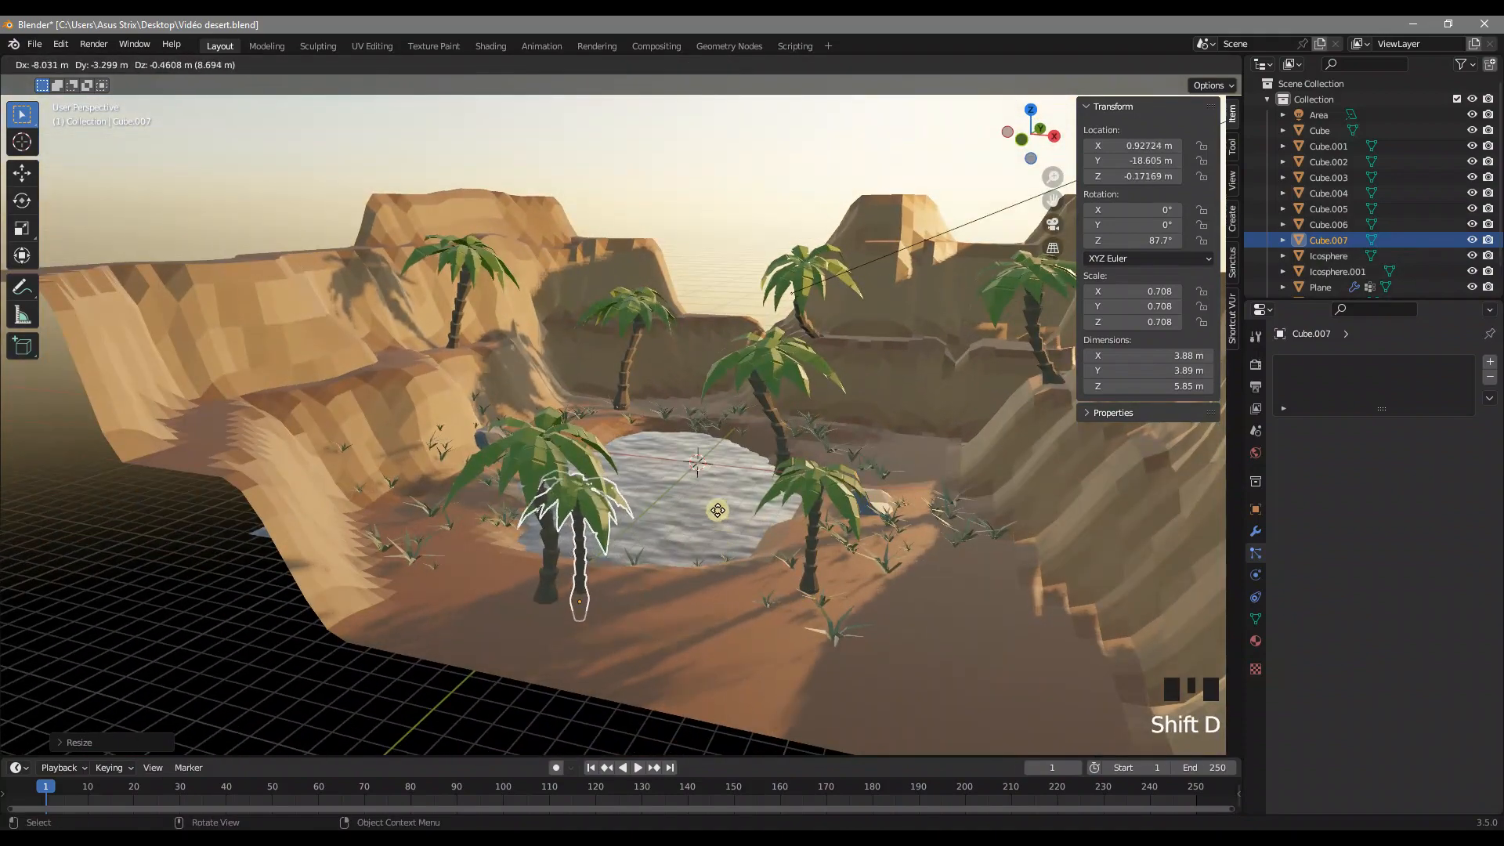
left_click(675, 527)
key("r")
key("z")
left_click(662, 525)
Step: Shift the smallest palm's crown sideways with proportional editing to bend its trunk, and return to Object Mode
middle_click_drag(657, 541, 672, 528)
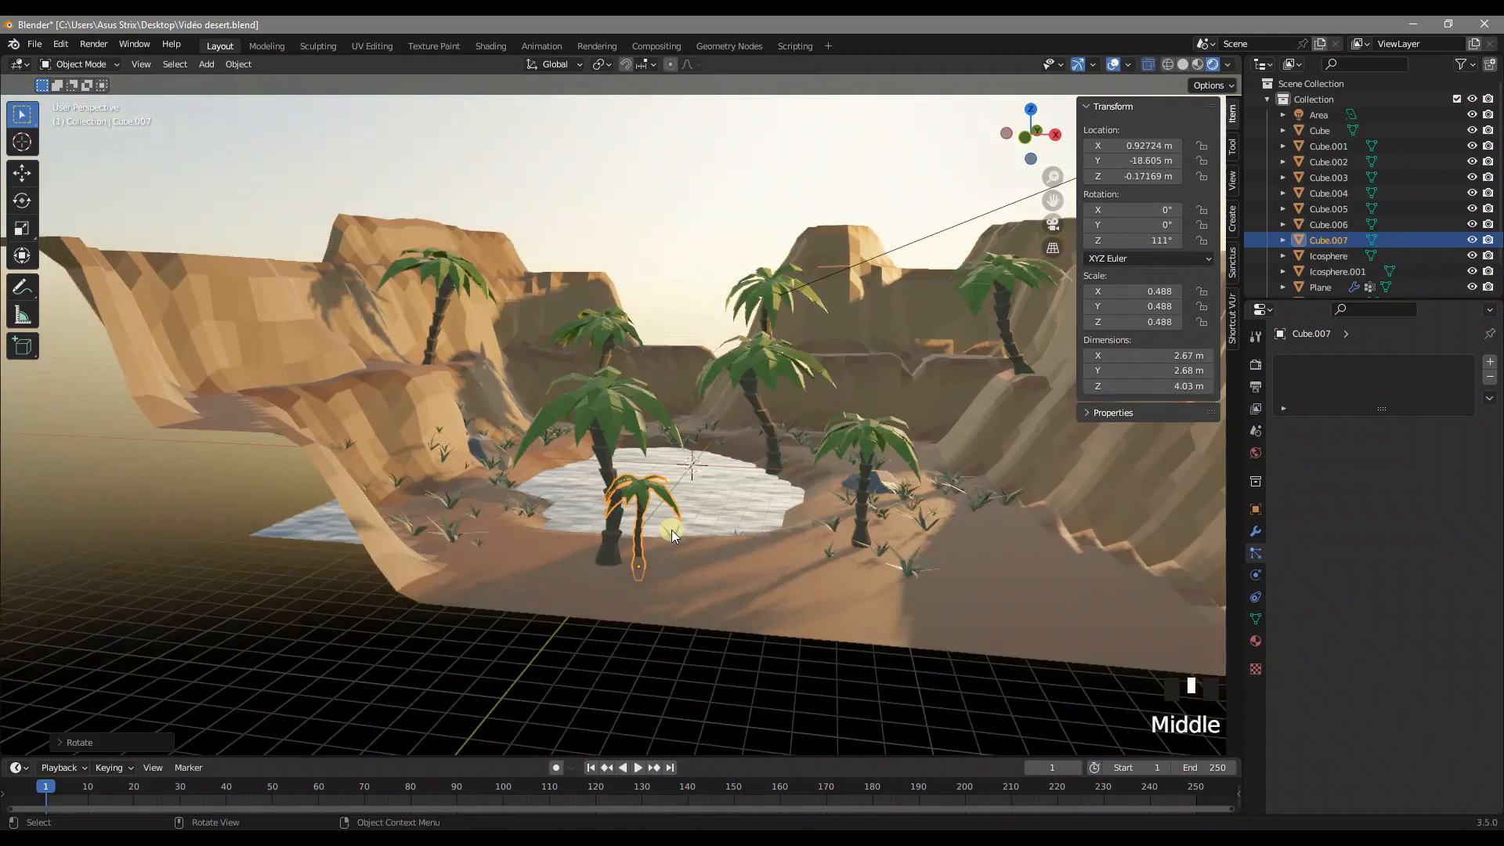
key("Tab")
left_click_drag(674, 506, 656, 492)
key("g")
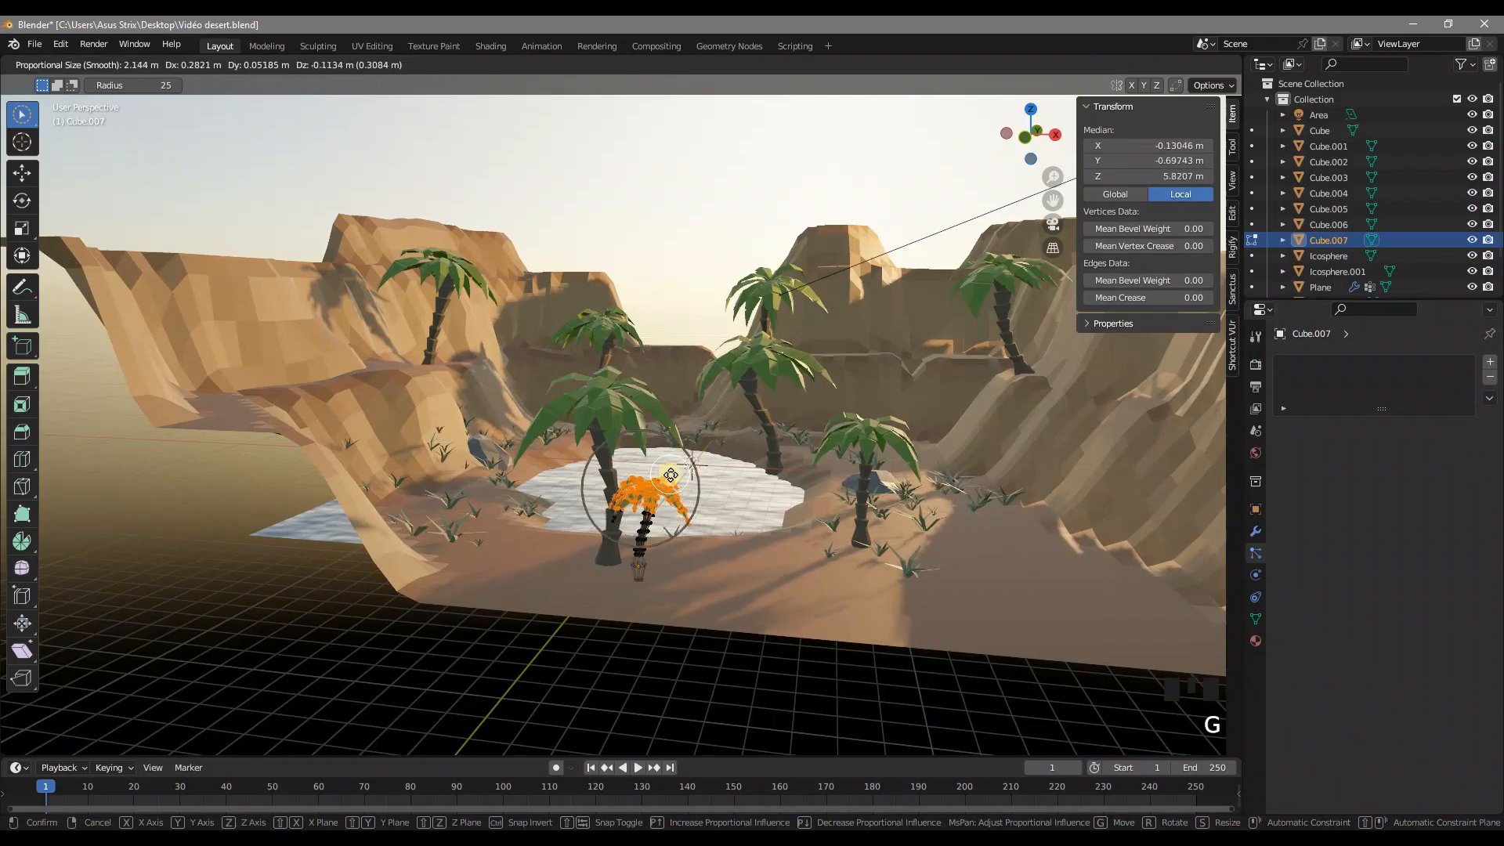
left_click(690, 467)
key("Tab")
Step: Add a camera and move it to about X 12.79 m, Y -26.02 m, Z 2.79 m in front of the pond
middle_click_drag(788, 444, 727, 232)
middle_click_drag(810, 375, 778, 327, "shift")
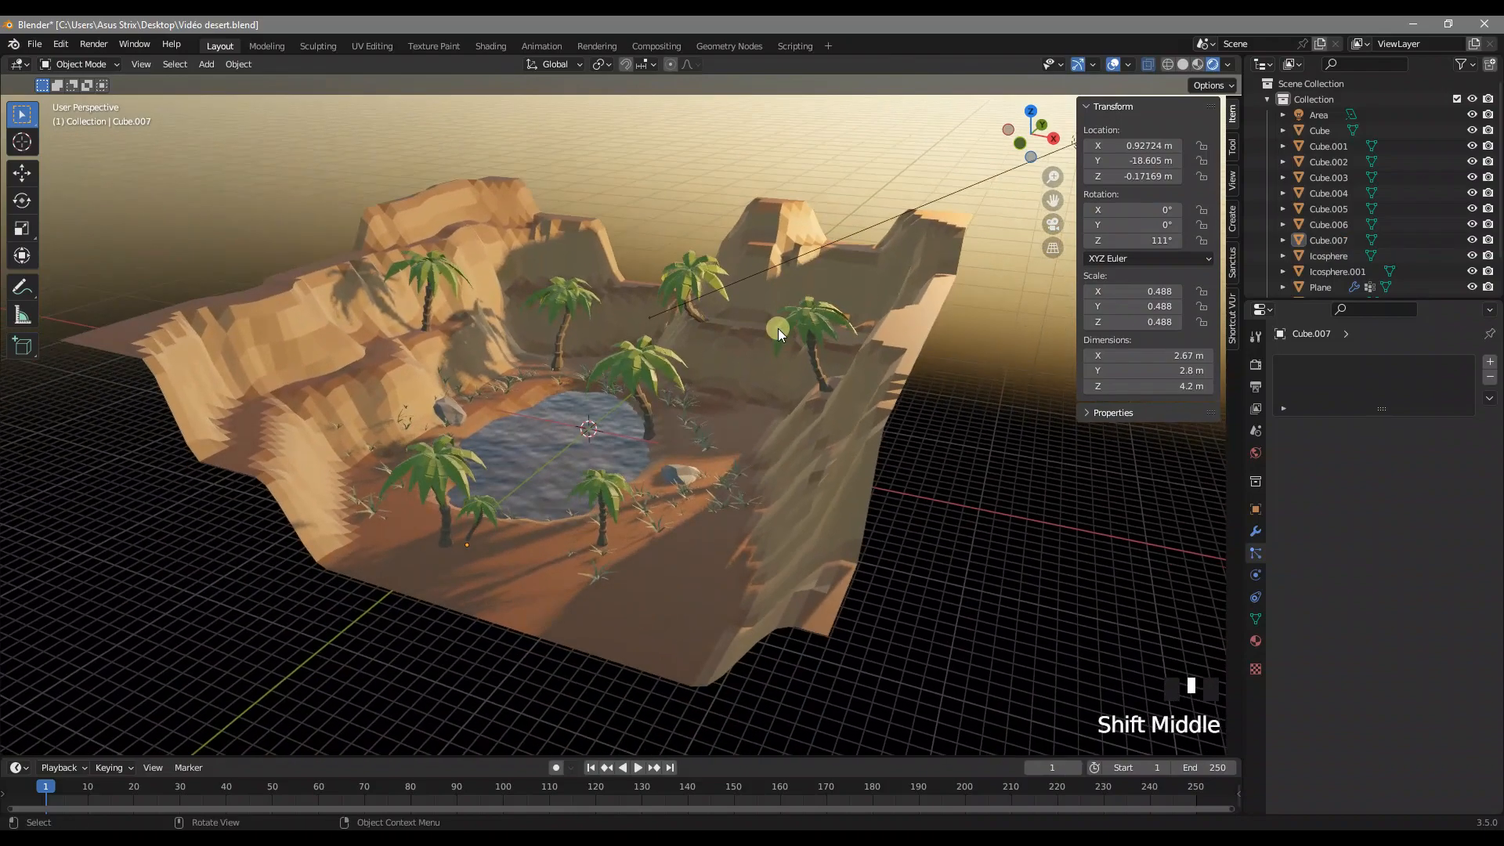
middle_click_drag(870, 492, 679, 459)
key("shift+a")
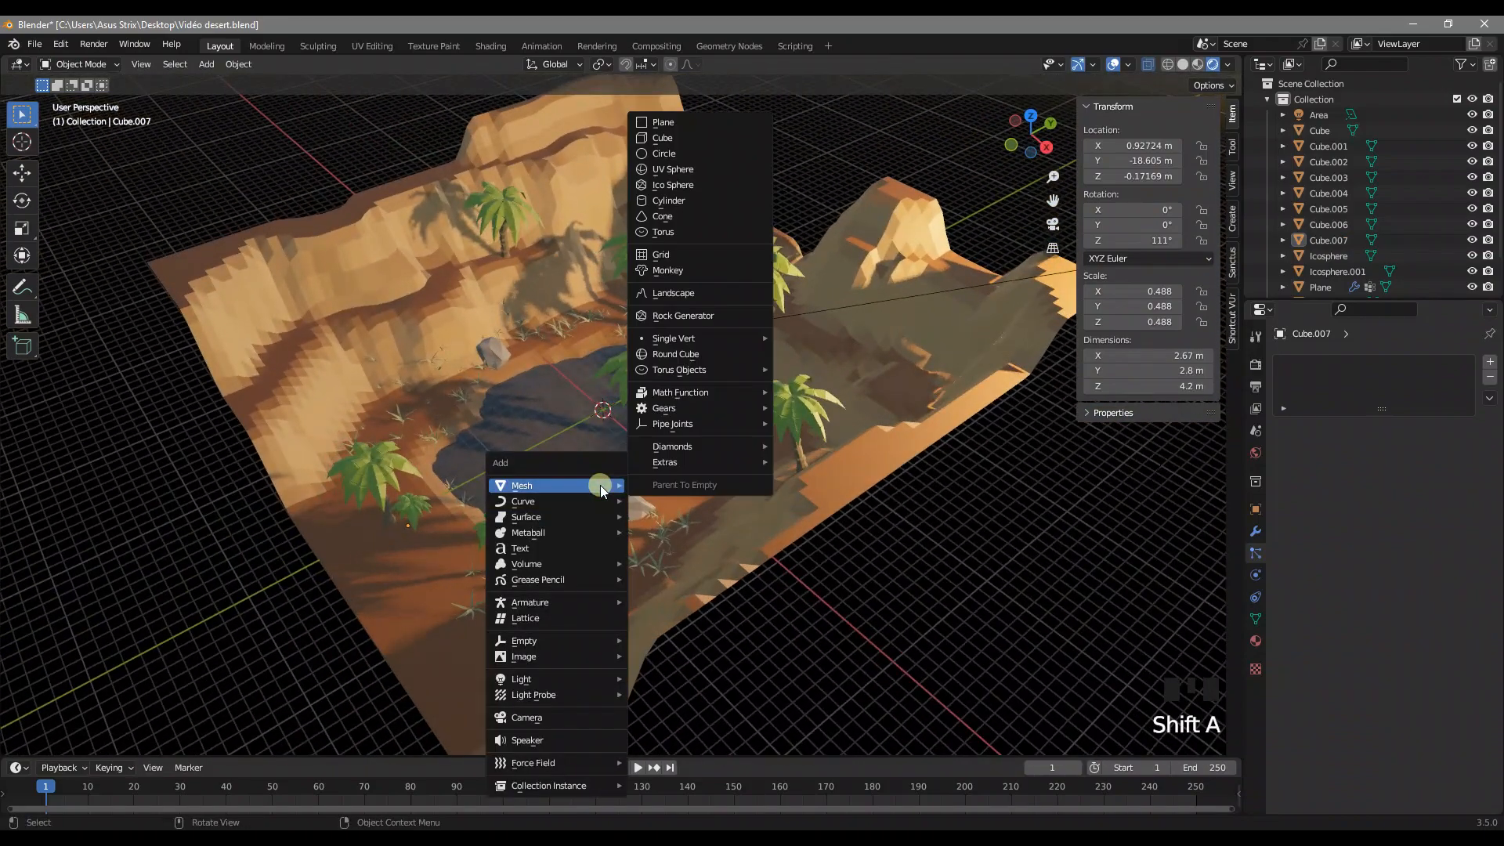
left_click(534, 717)
middle_click_drag(600, 424, 686, 397)
left_click(387, 356)
middle_click_drag(386, 356, 636, 285)
scroll(600, 411, "up", 2)
mouse_move(602, 414)
middle_mouse_down("shift")
mouse_move(716, 437)
mouse_move(614, 423)
middle_mouse_up("shift")
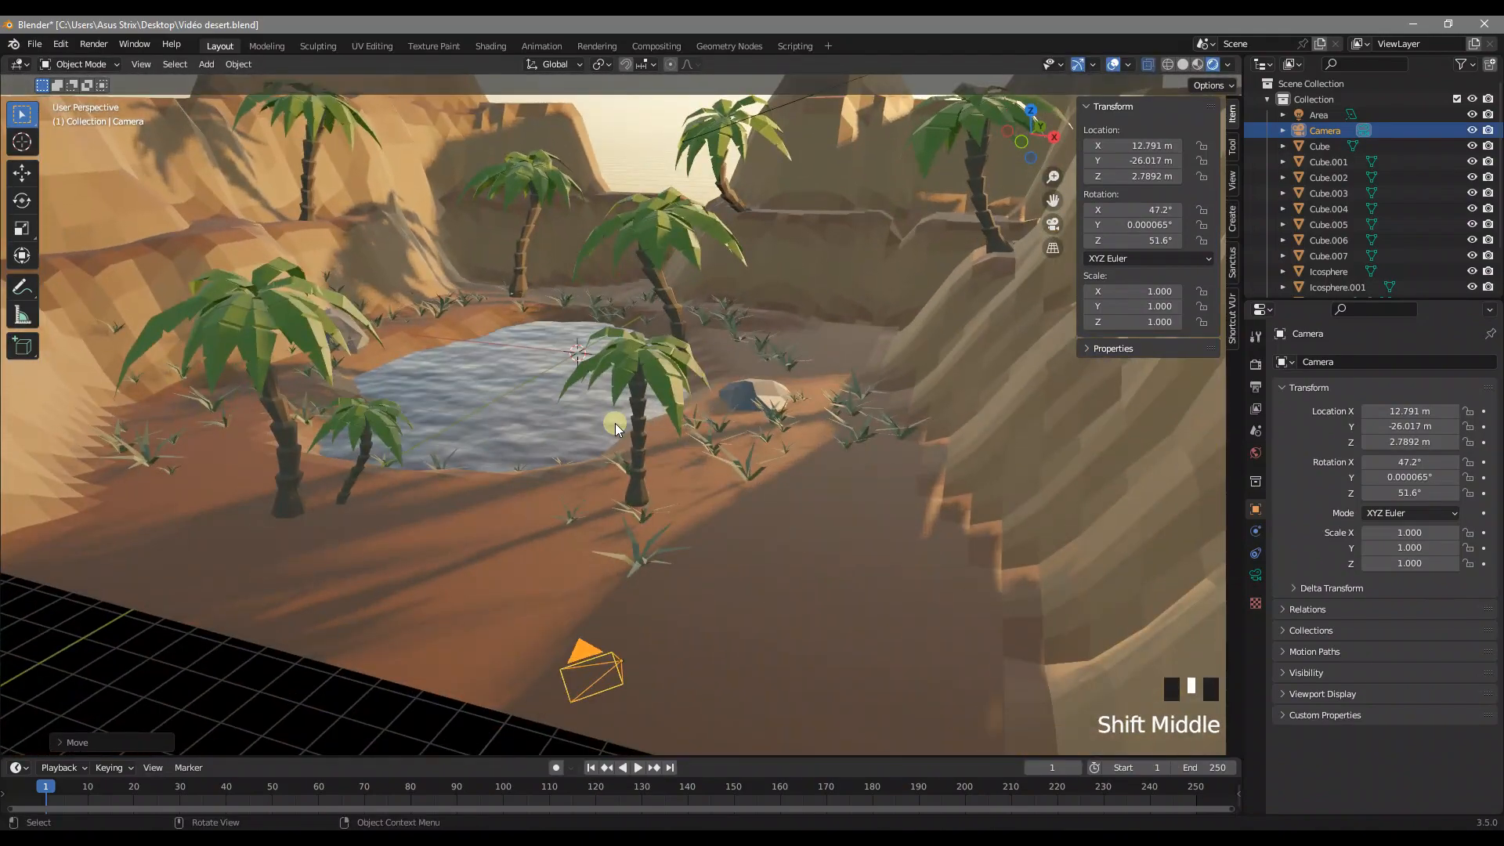
Step: Look through the camera with Camera to View locked, and frame the oasis from about X 16.02 m, Y -42.42 m, Z 2.6 m
key("KP_0")
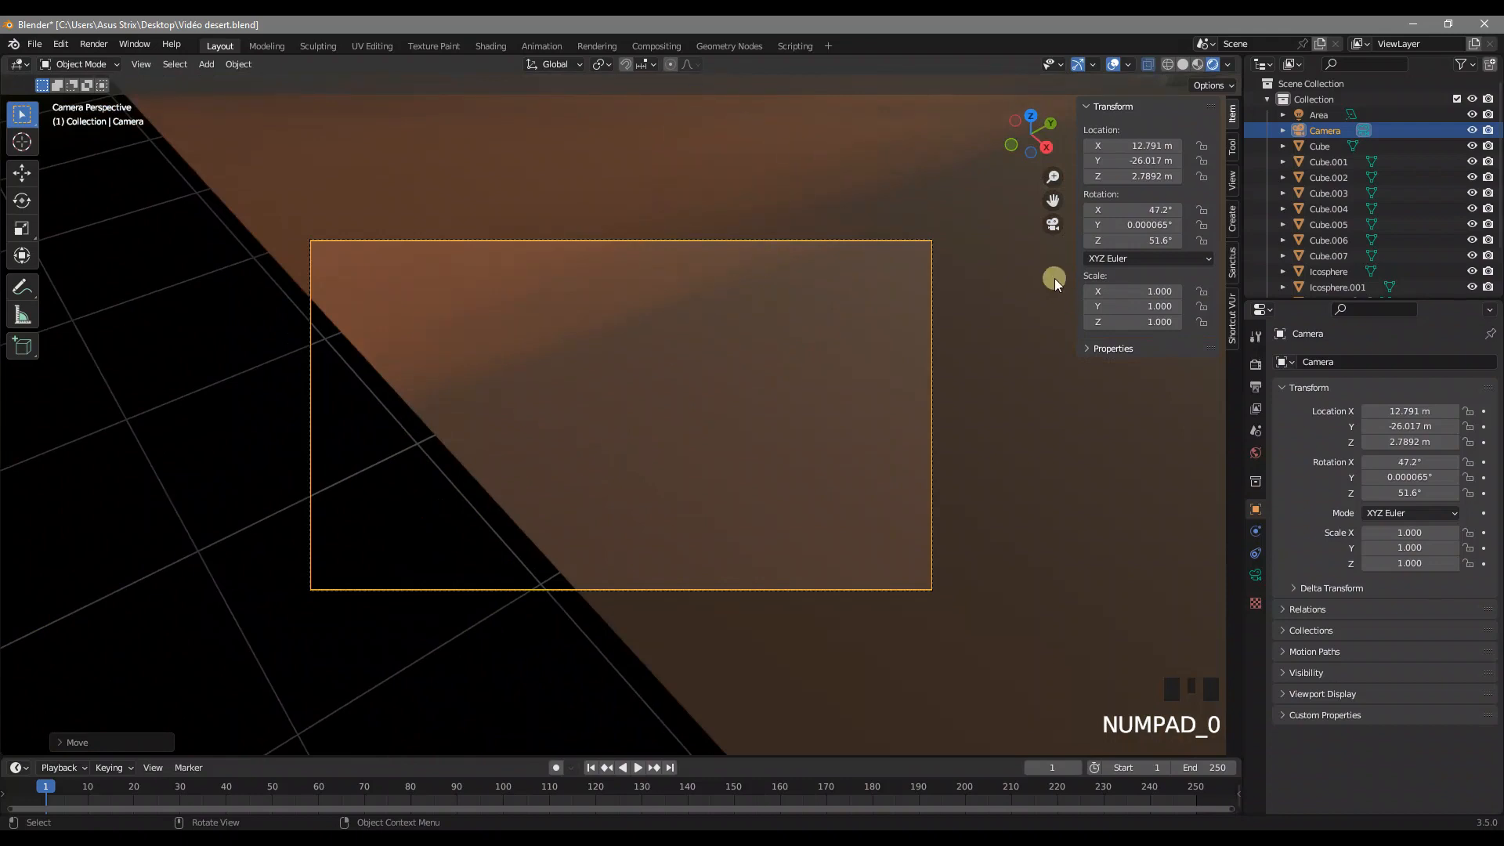
left_click(1232, 186)
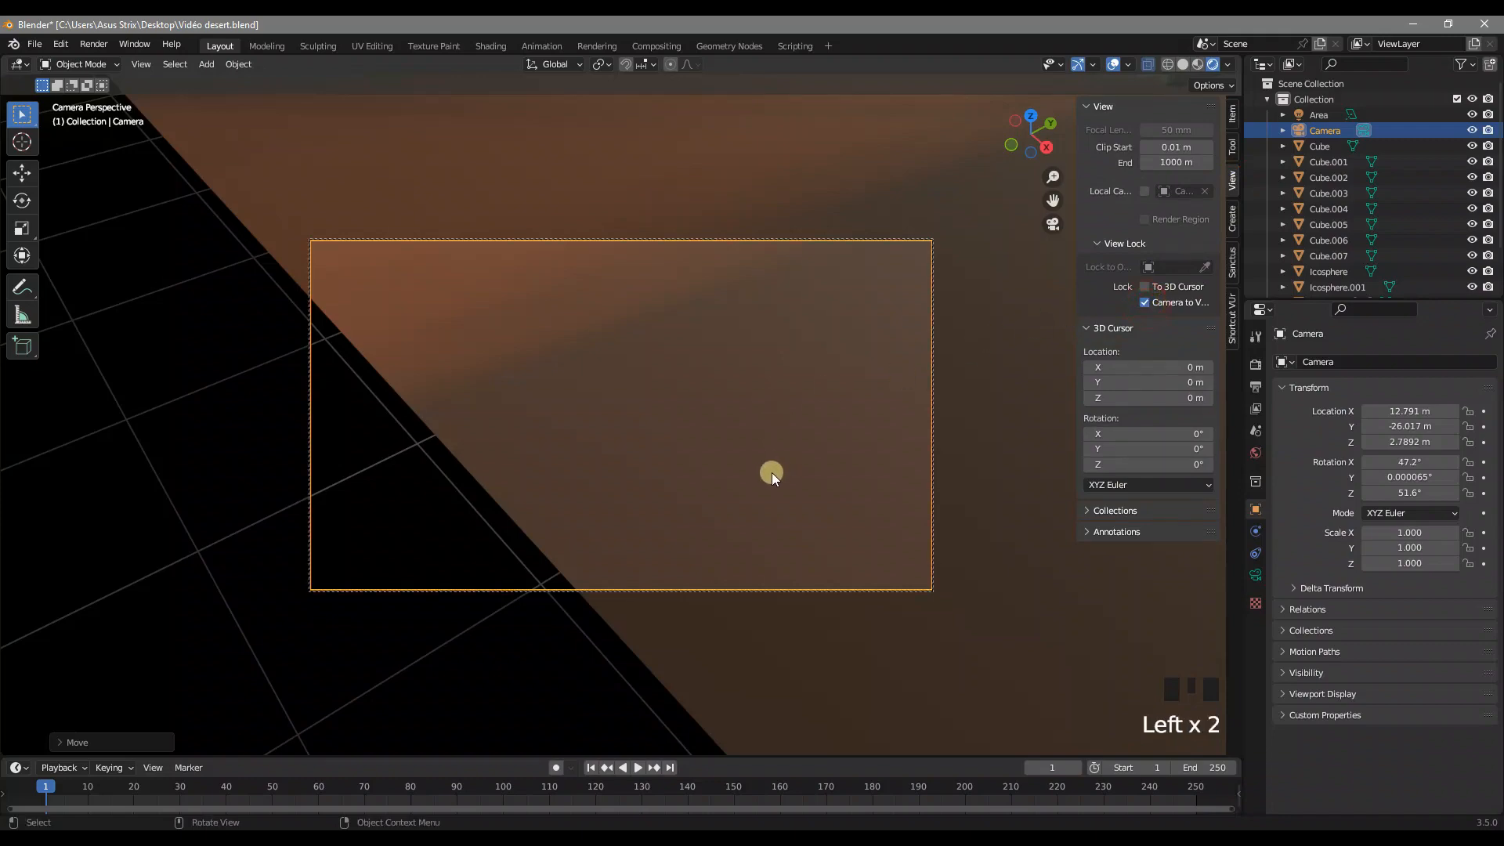
middle_click_drag(707, 533, 719, 449)
middle_click_drag(858, 402, 863, 492, "shift")
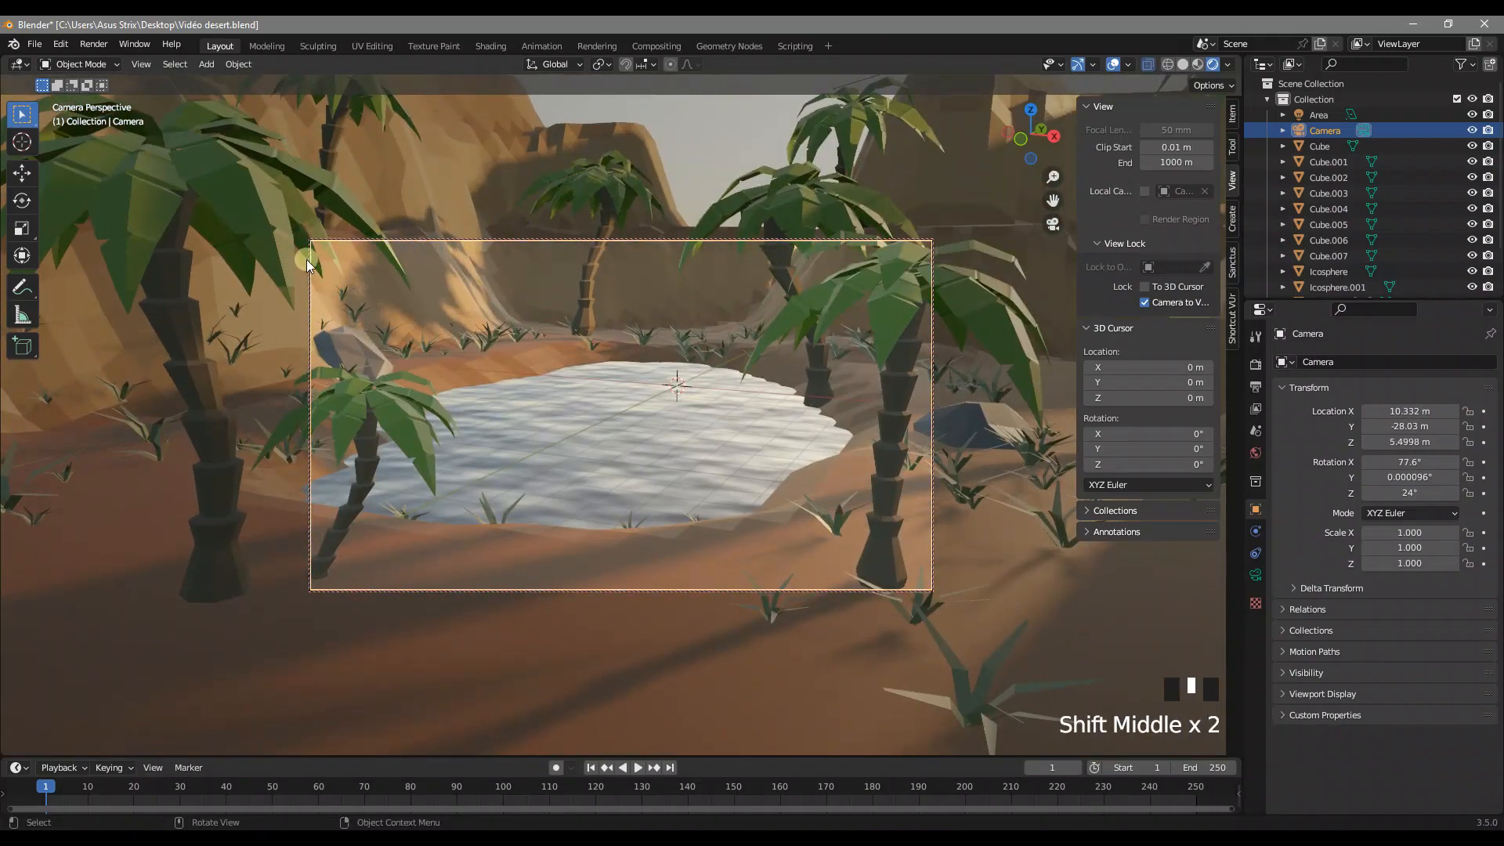
middle_click_drag(878, 391, 797, 543, "shift")
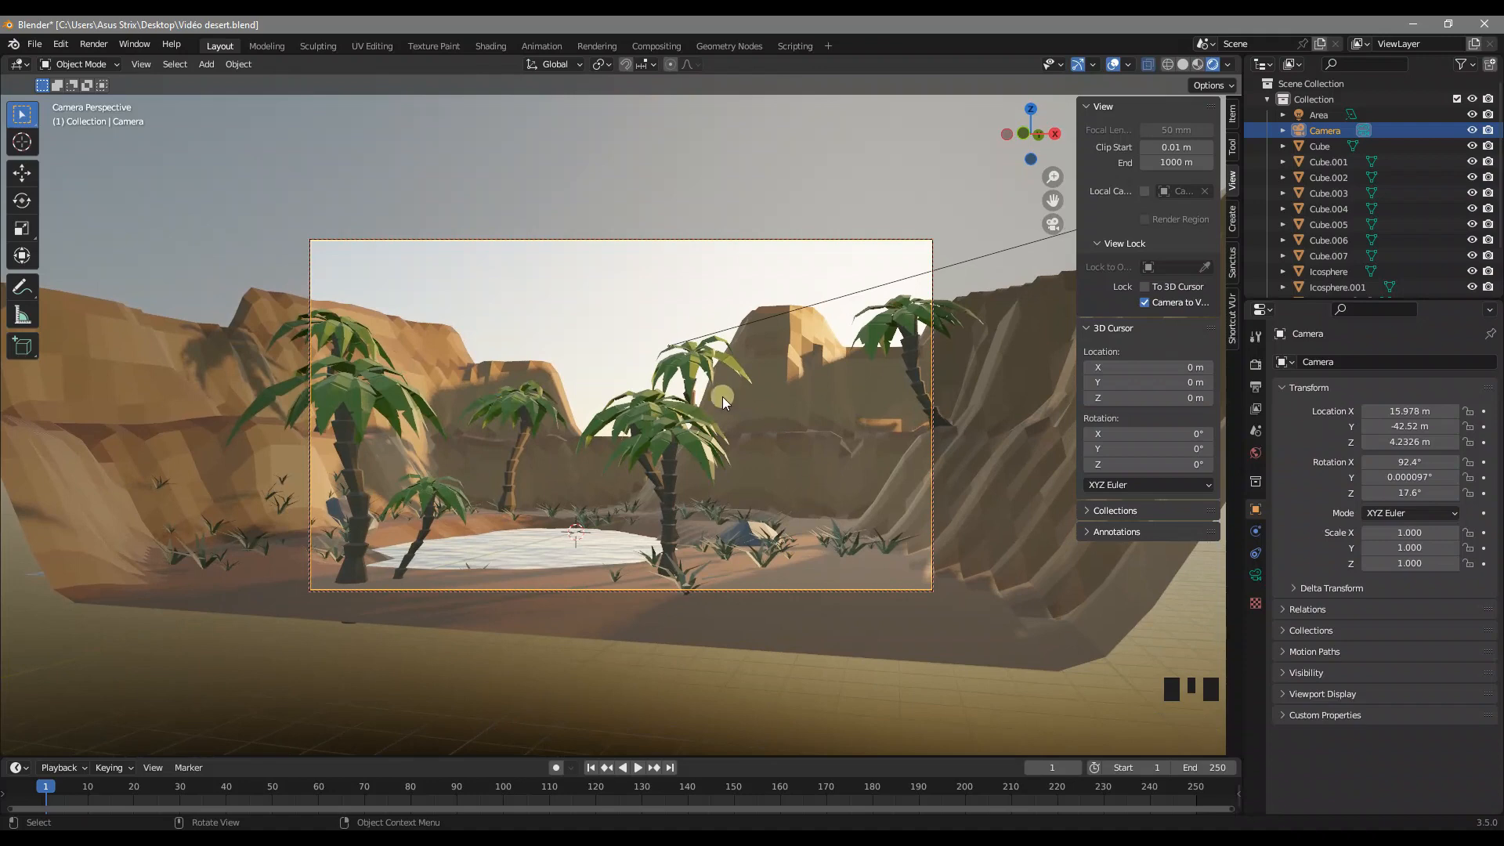
middle_click_drag(830, 413, 828, 395, "shift")
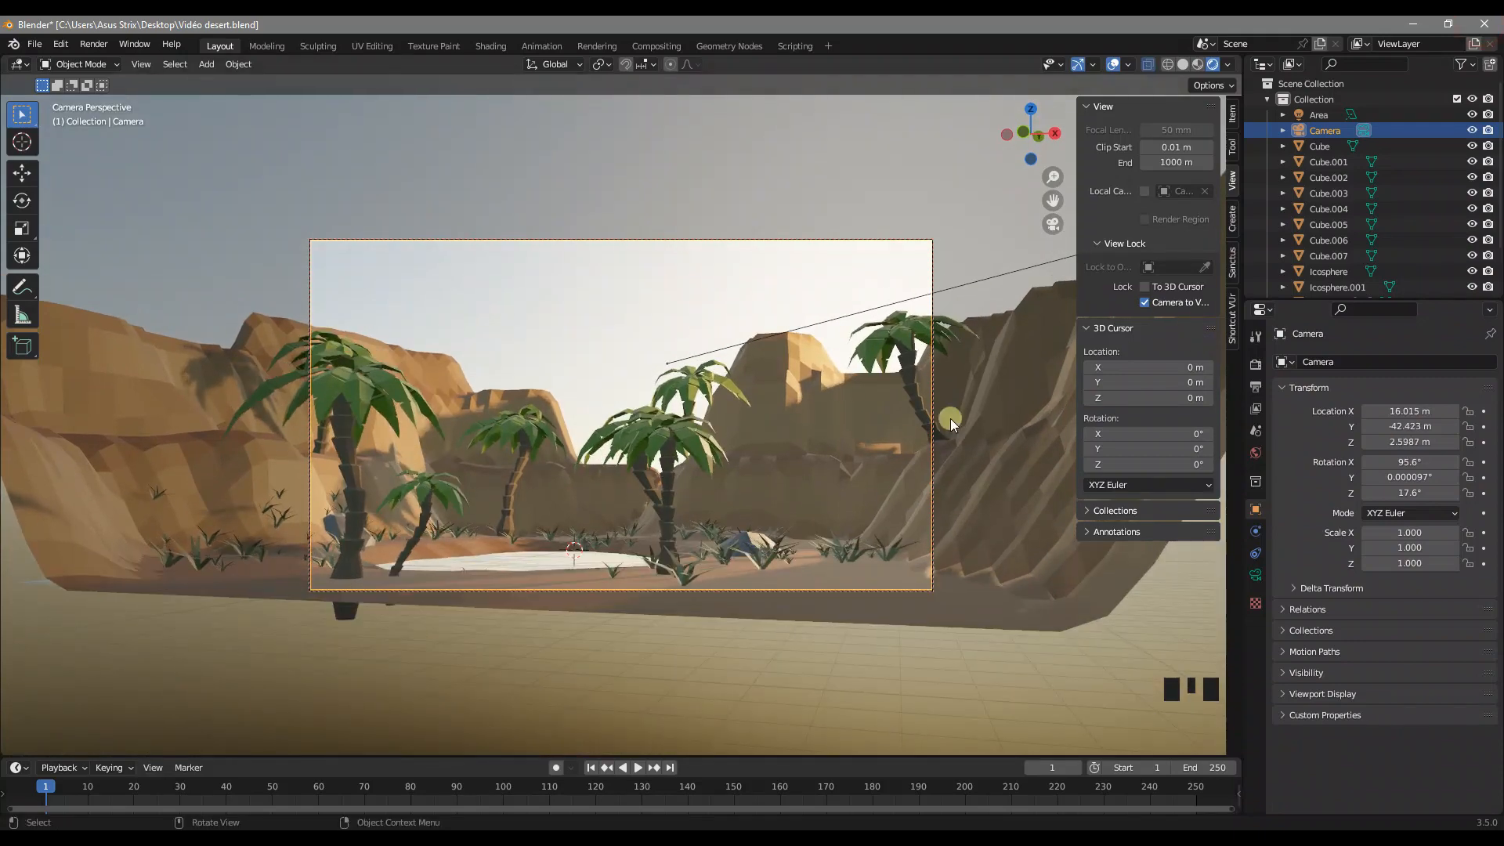
Step: Move the leaning palm hidden behind the foreground palm about 7.3 m in X and 2.3 m in Y, clear of it
left_click(650, 481)
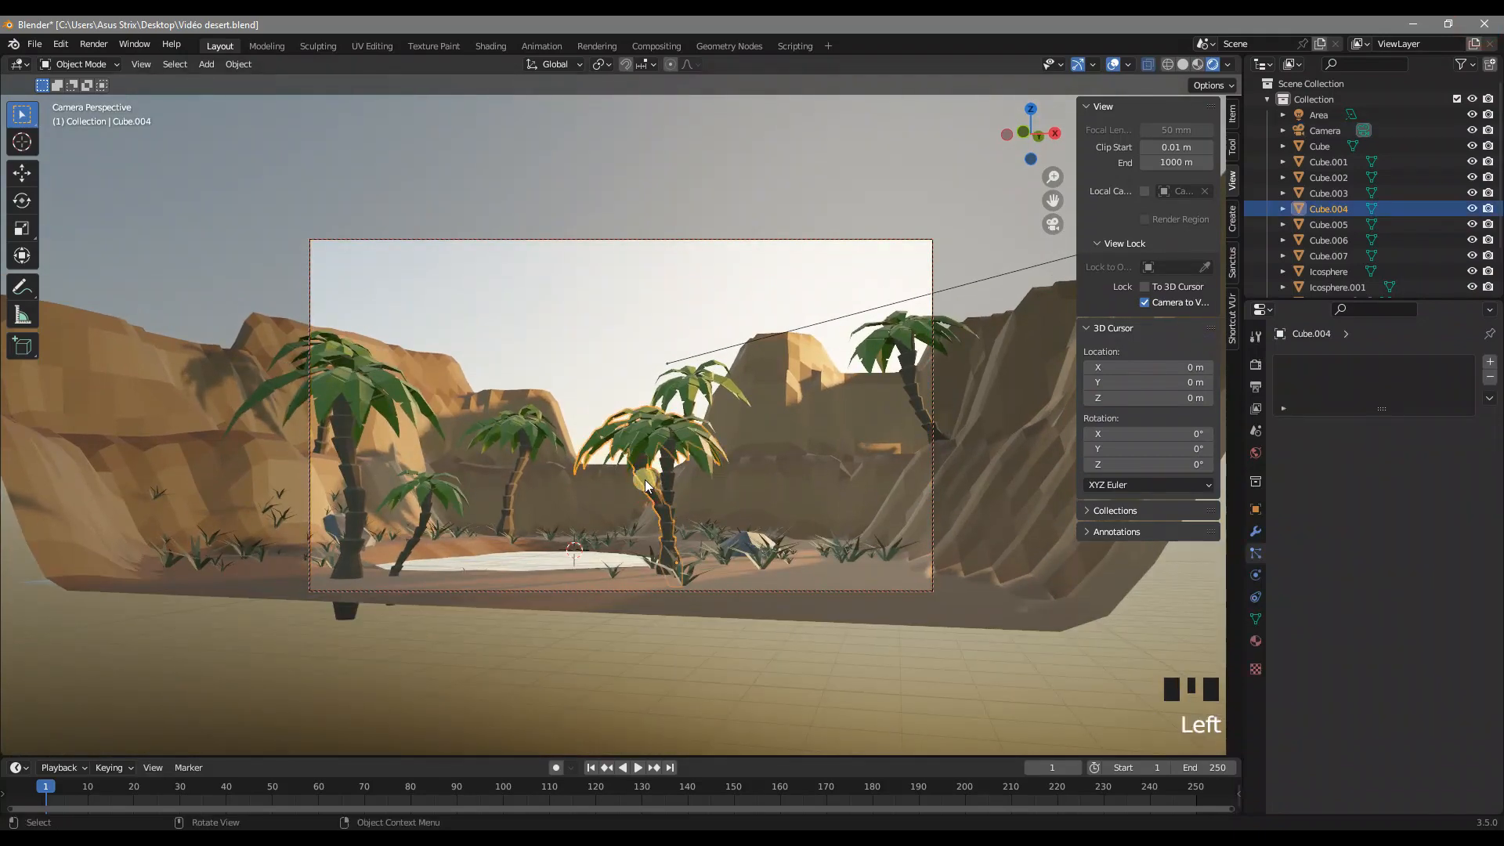
key("g")
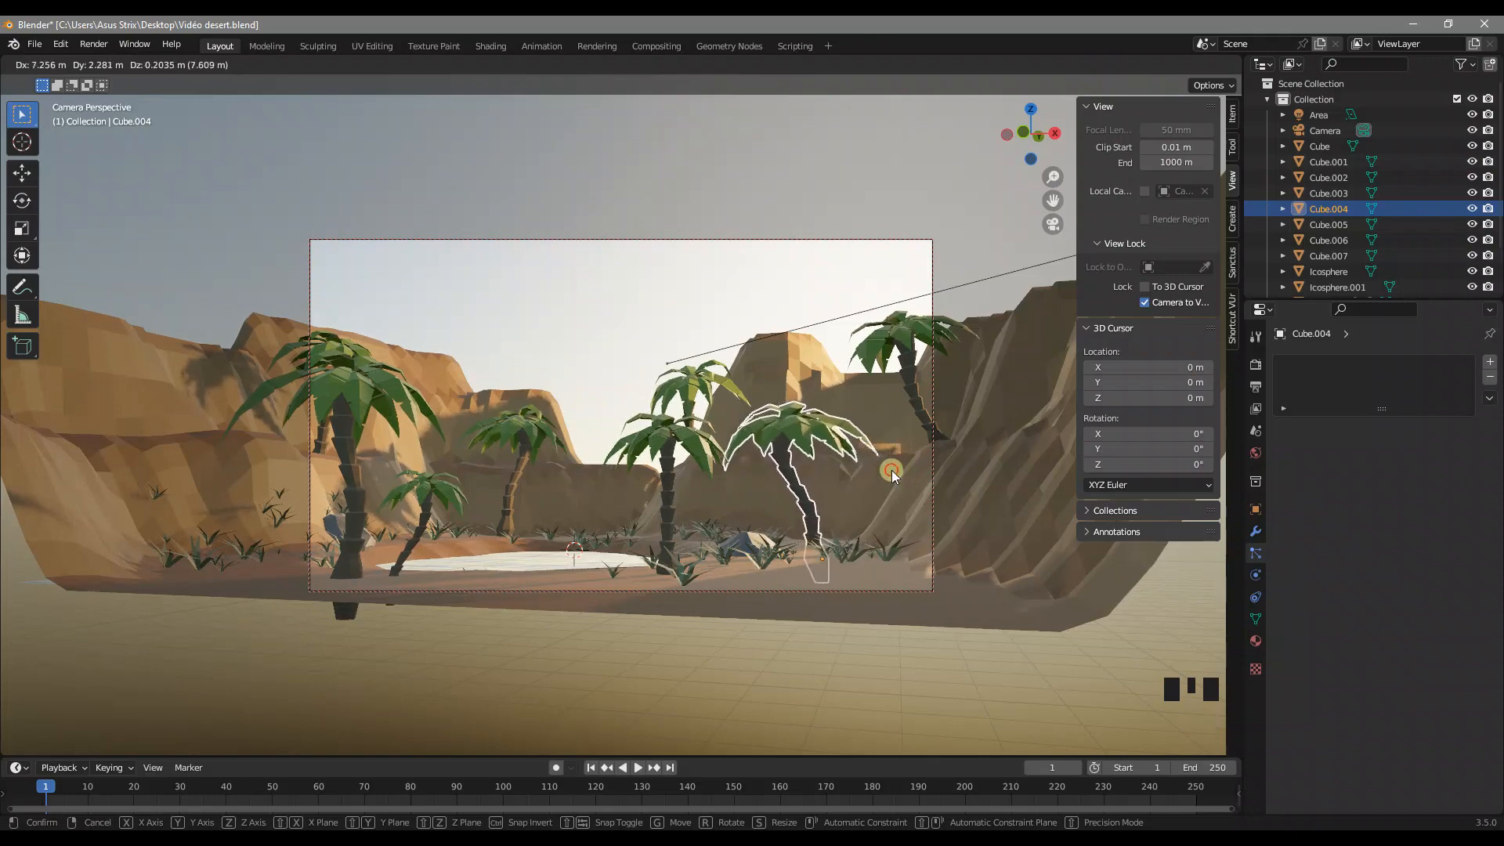
left_click(891, 470)
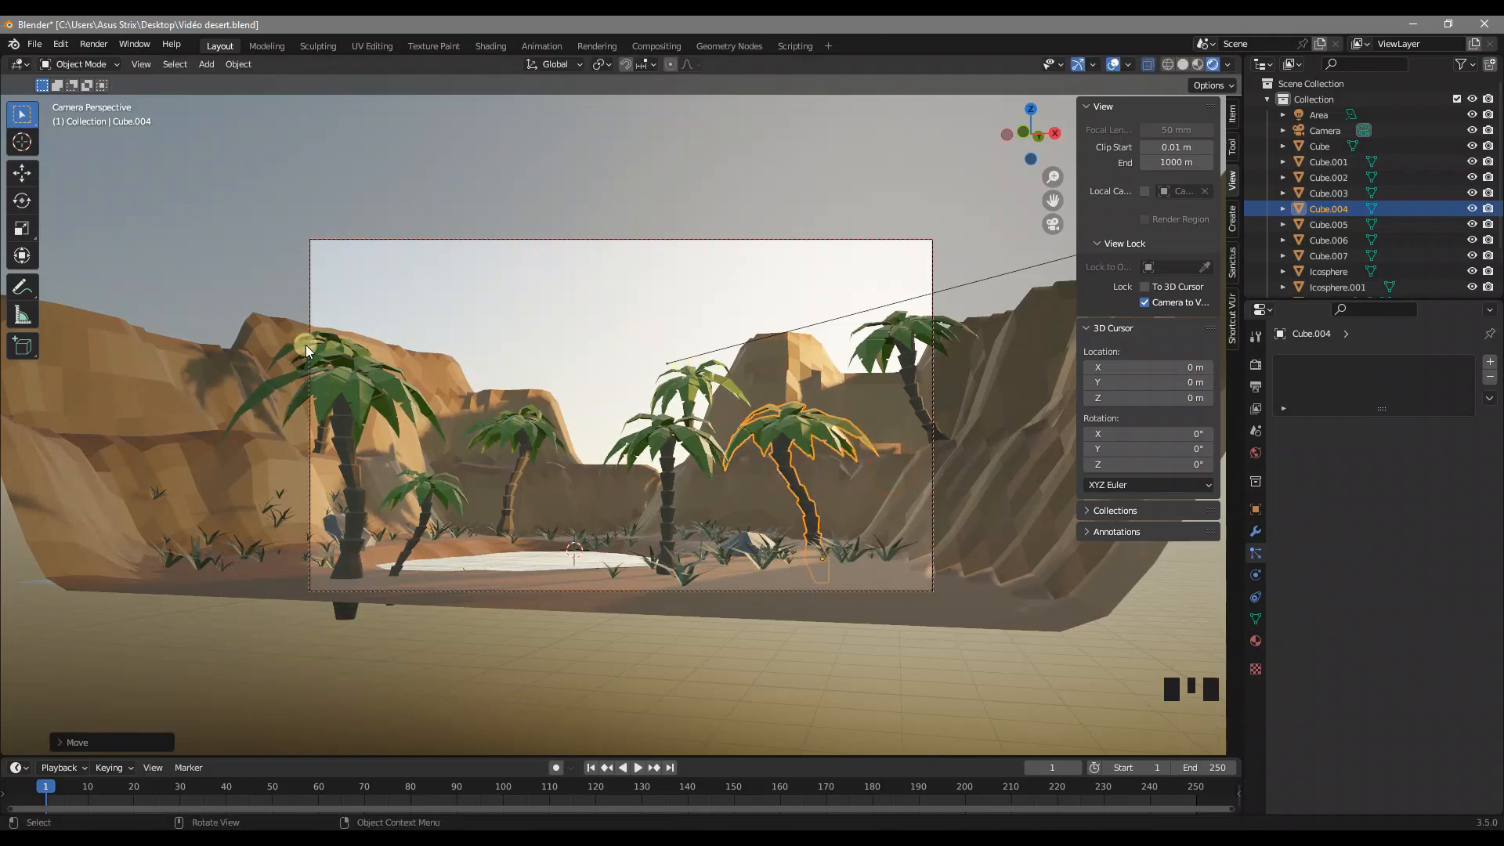
Step: Move the cliff palm at the camera frame's edge back along Y, rotate it about Z, and raise it above the rear cliff
left_click(327, 339)
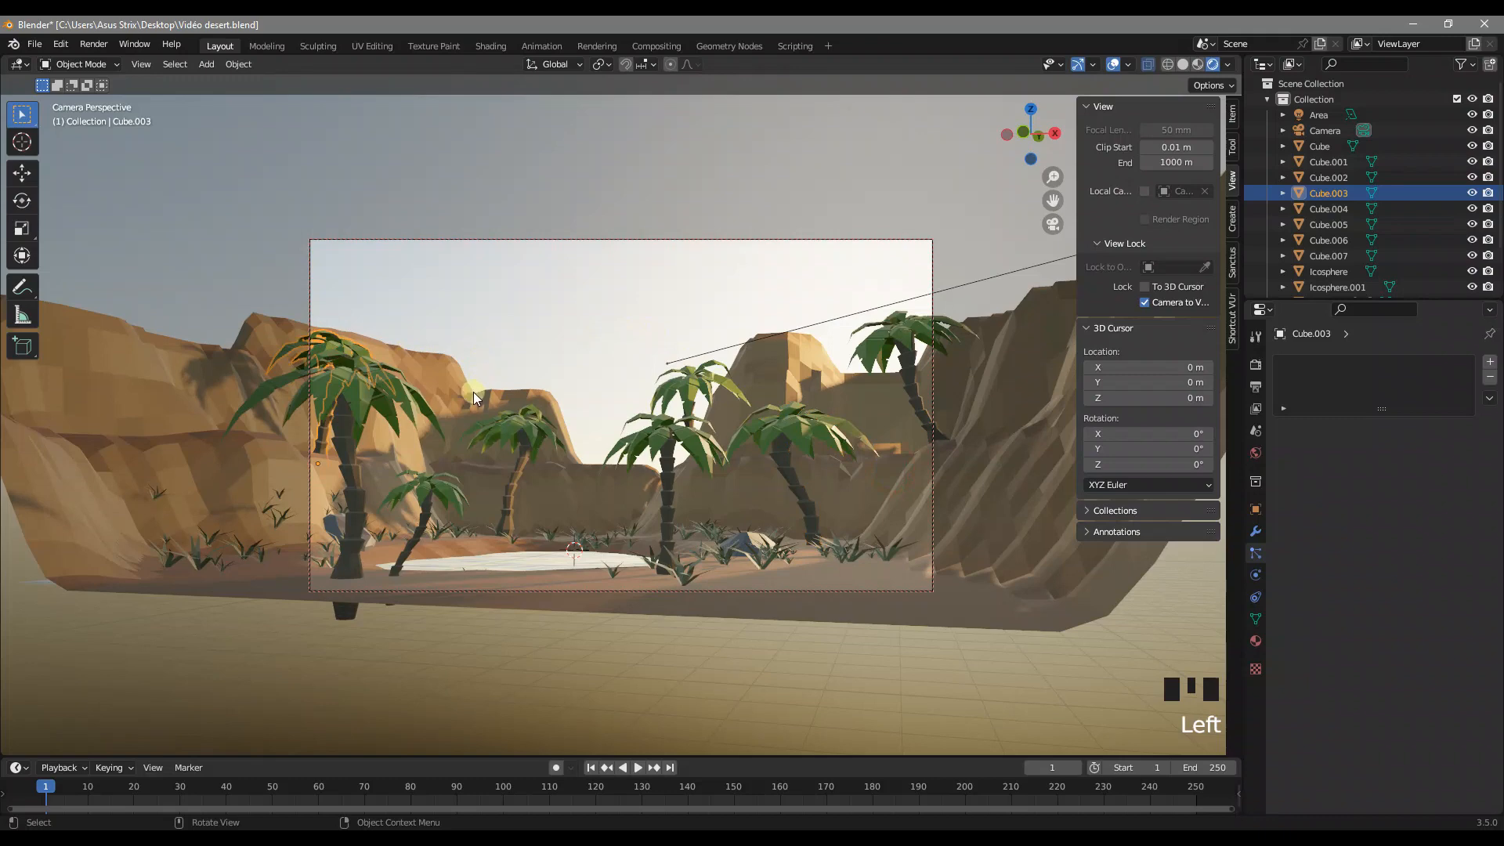
key("g")
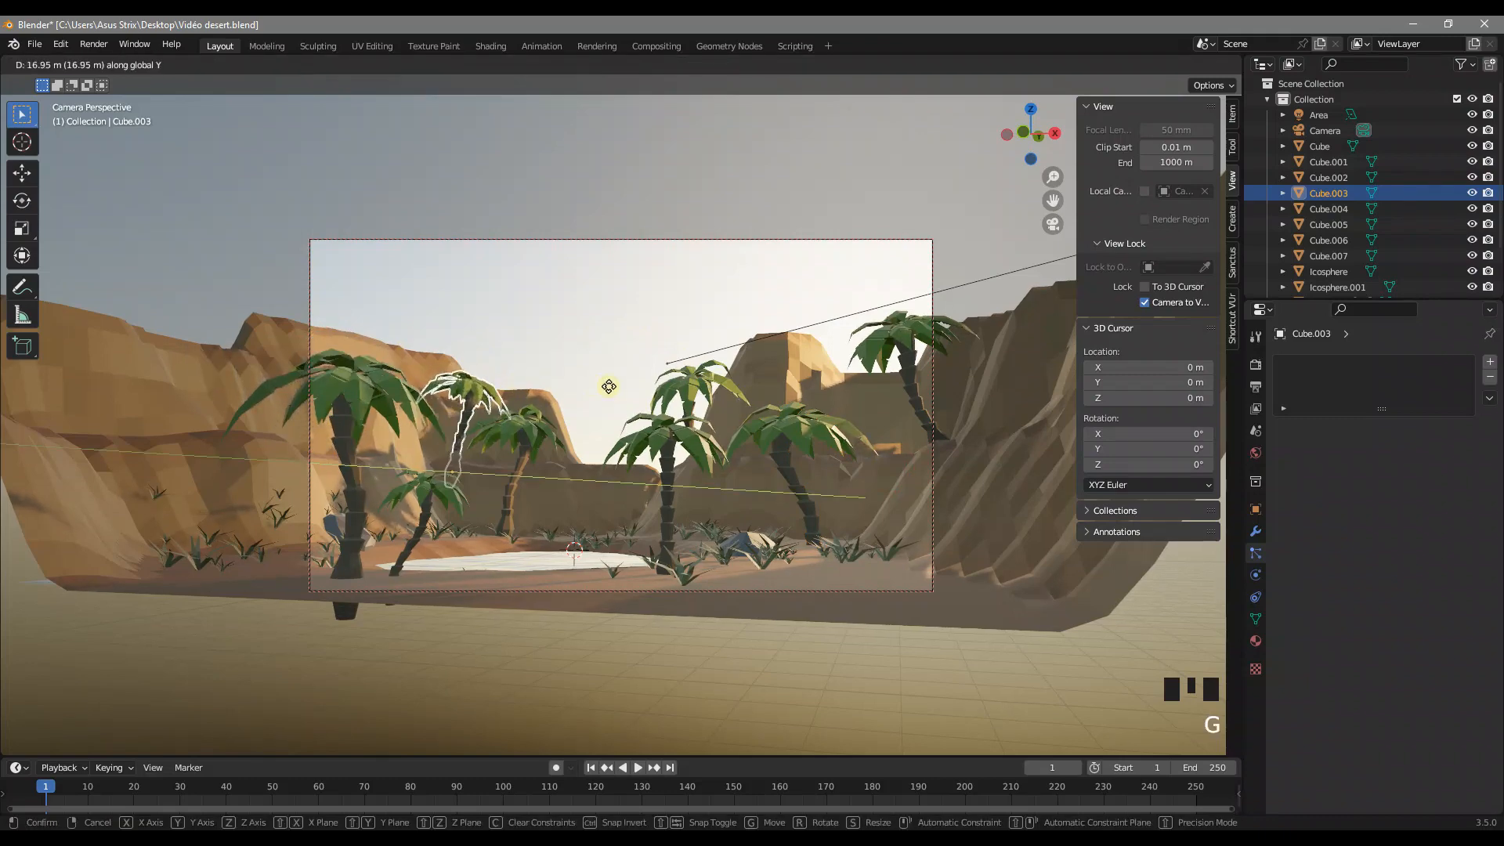
left_click(593, 366)
key("r")
key("z")
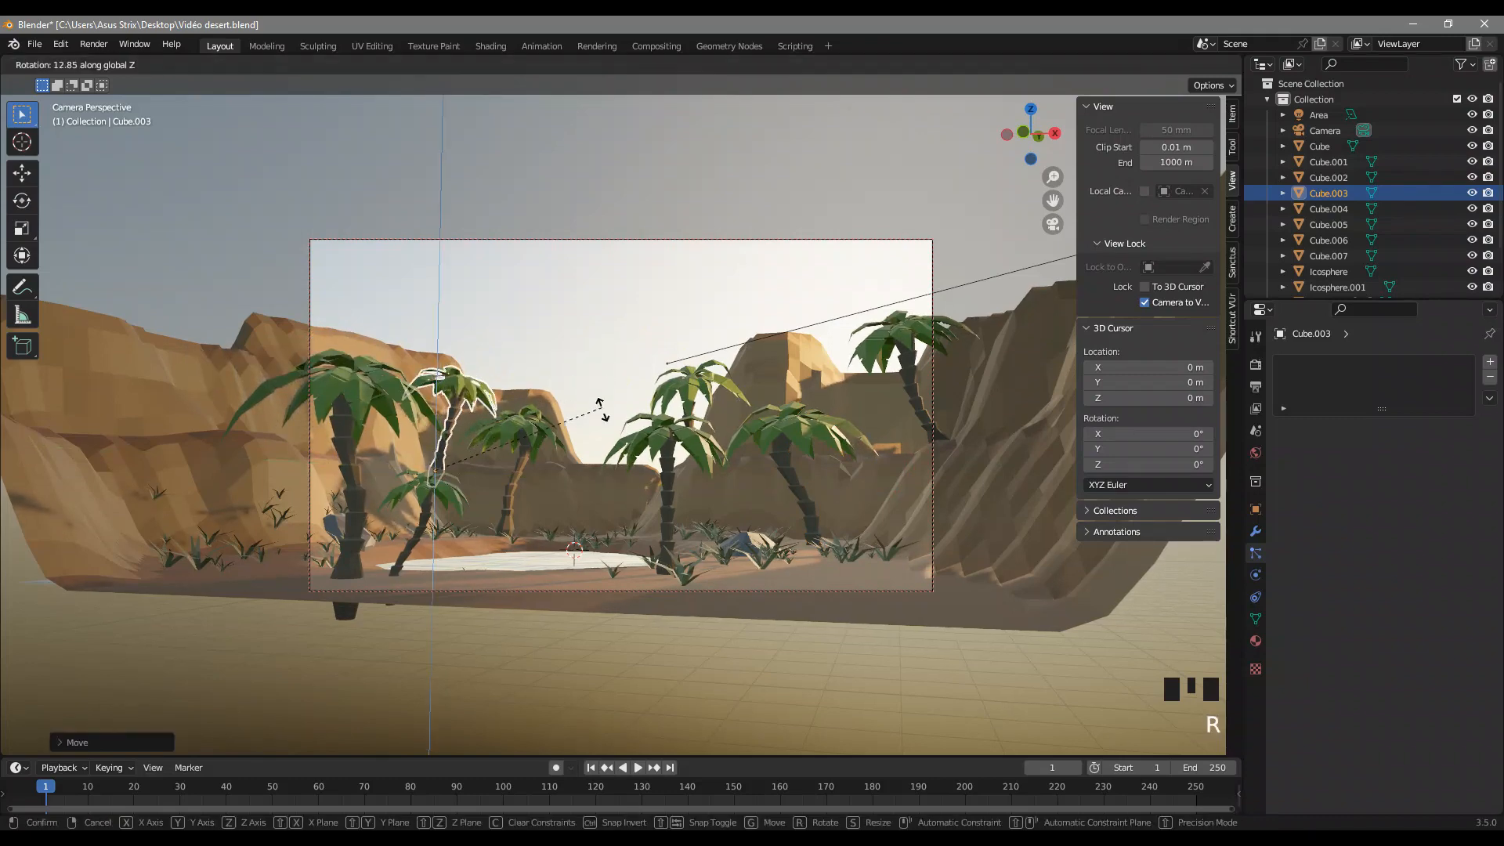
left_click(572, 414)
key("g")
key("z")
left_click(601, 368)
key("g")
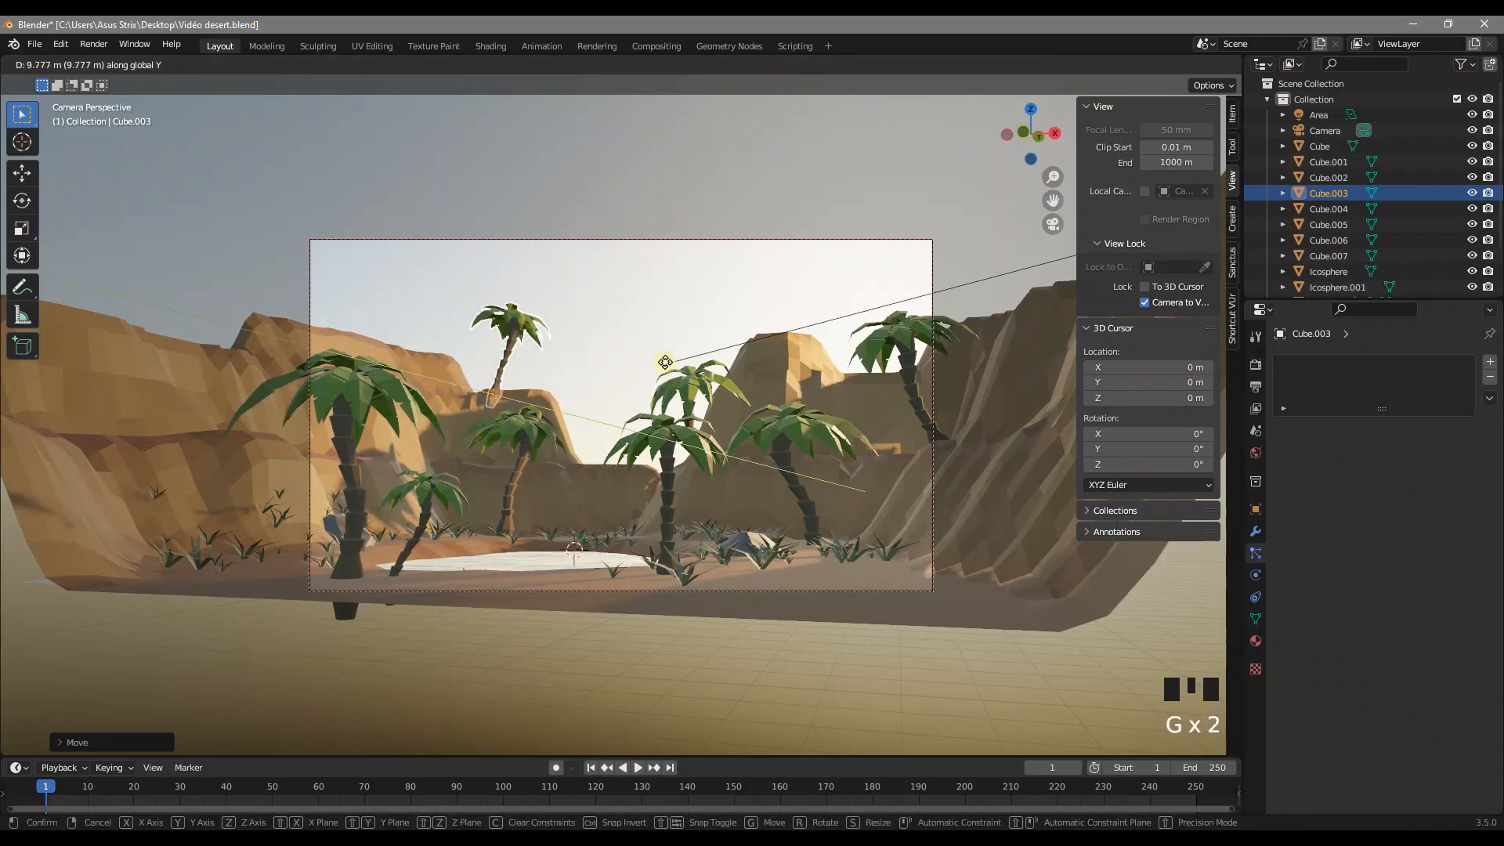
left_click(666, 363)
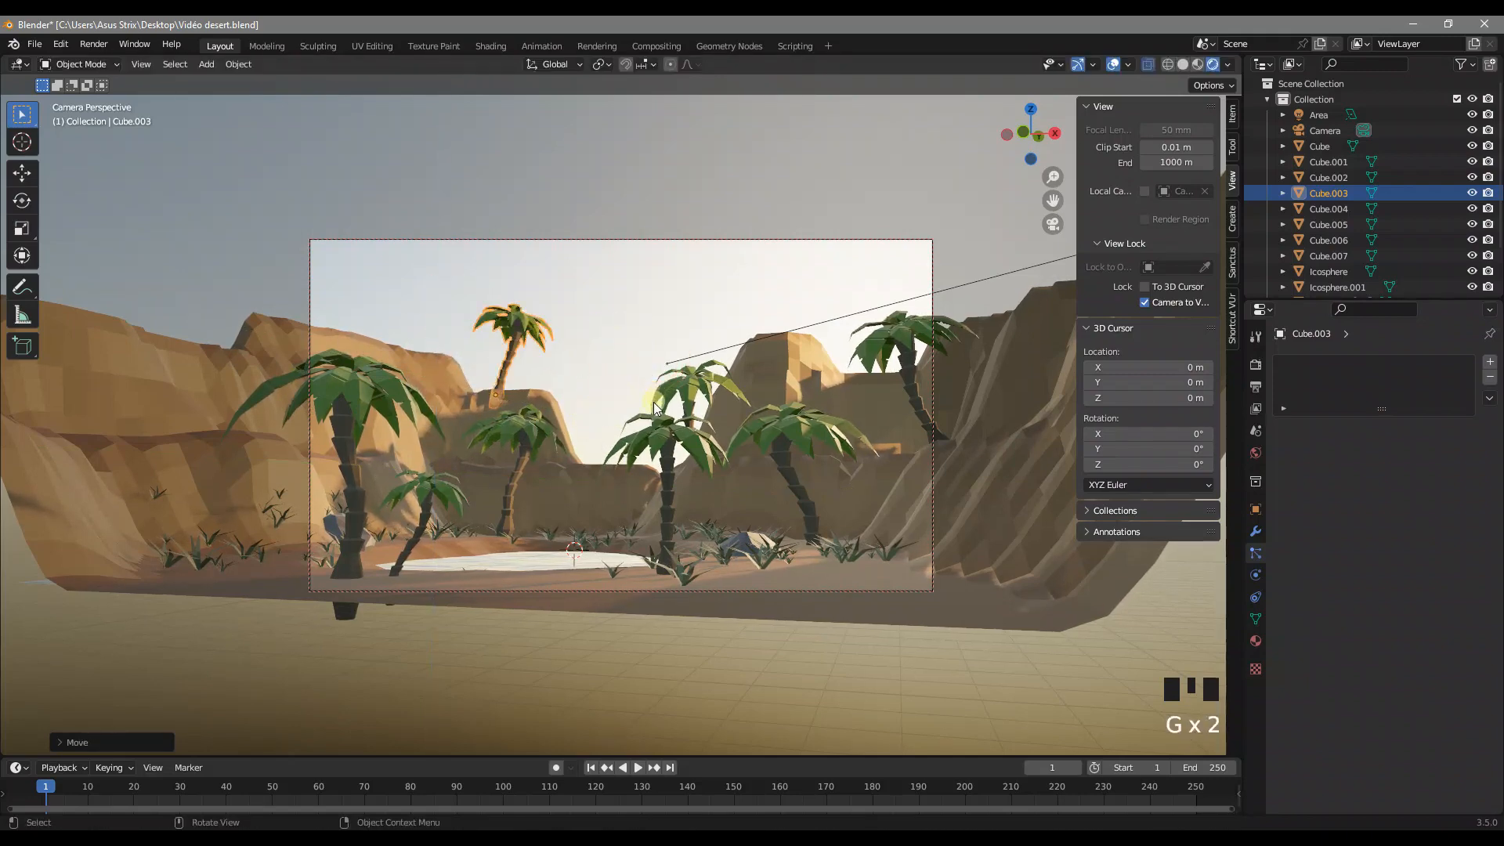
Step: Duplicate the foreground palm beside the pond to behind the rear cliff, scale the copy, and adjust its height along Z
left_click(687, 486)
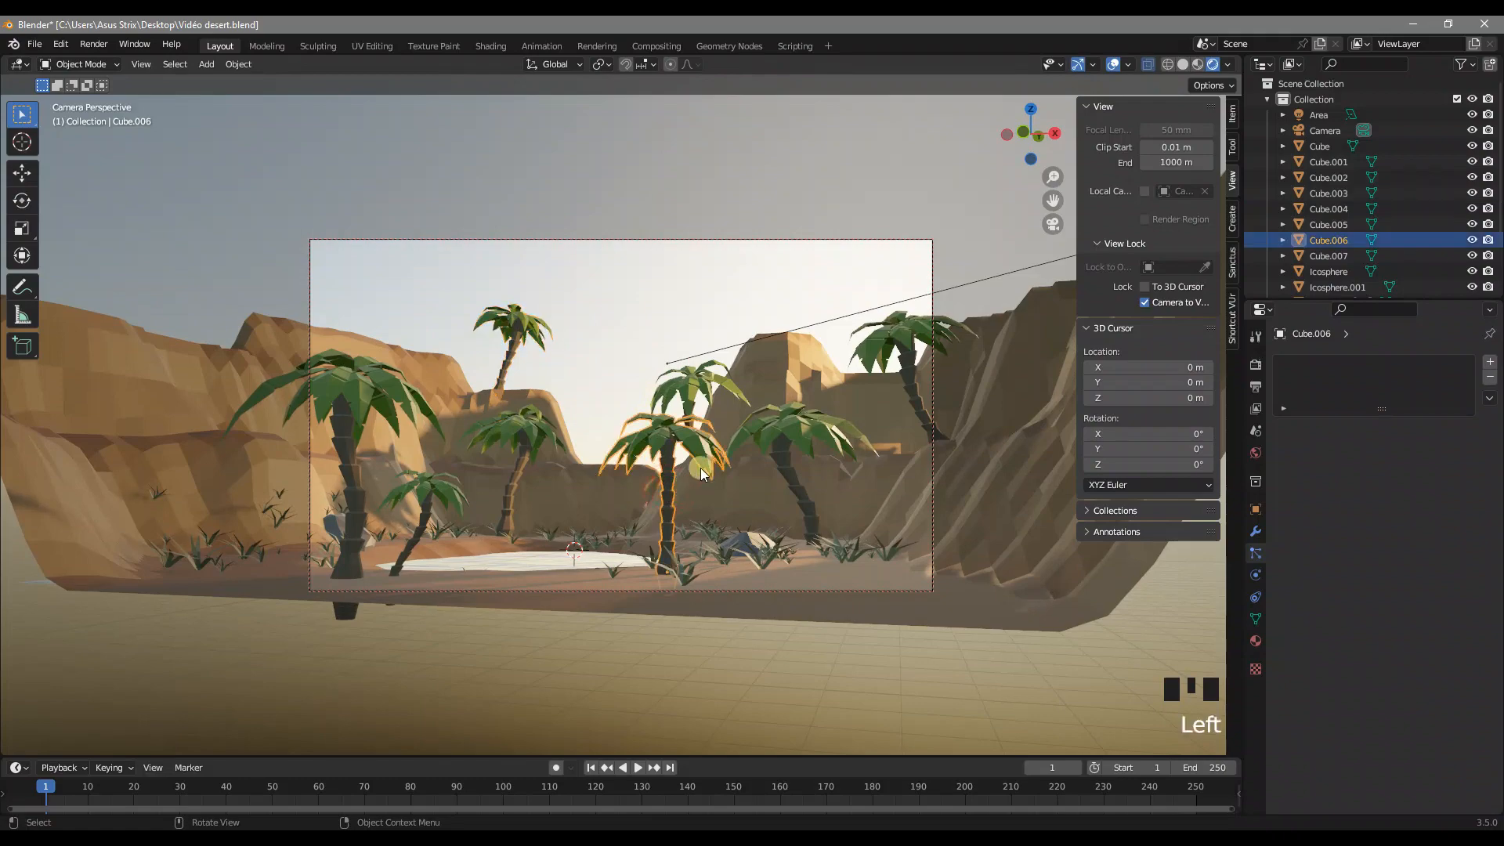
key("KP_0")
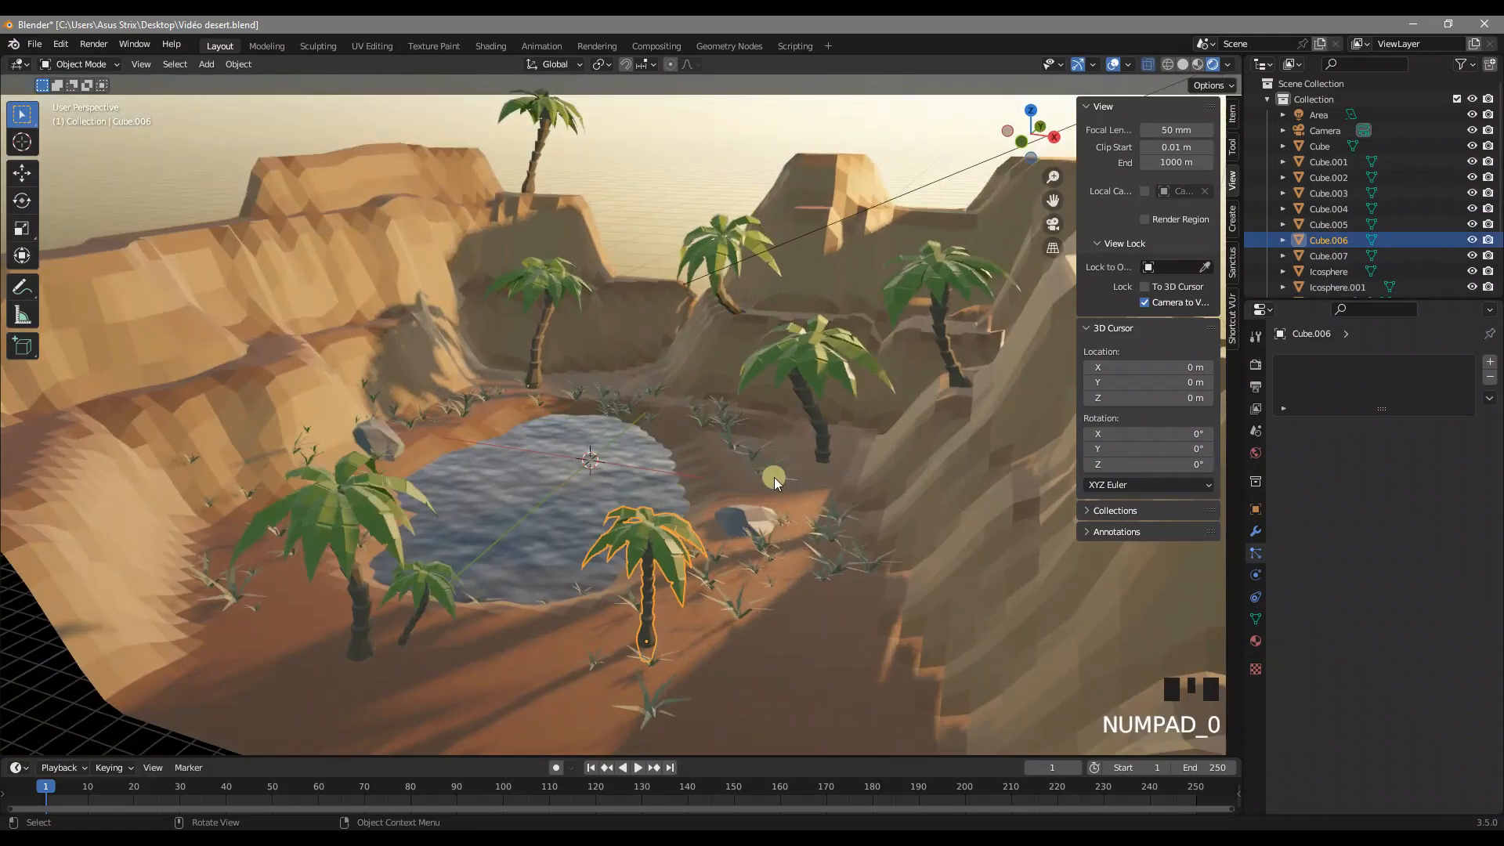
middle_click_drag(771, 477, 592, 516)
scroll(593, 516, "down", 6)
key("shift+d")
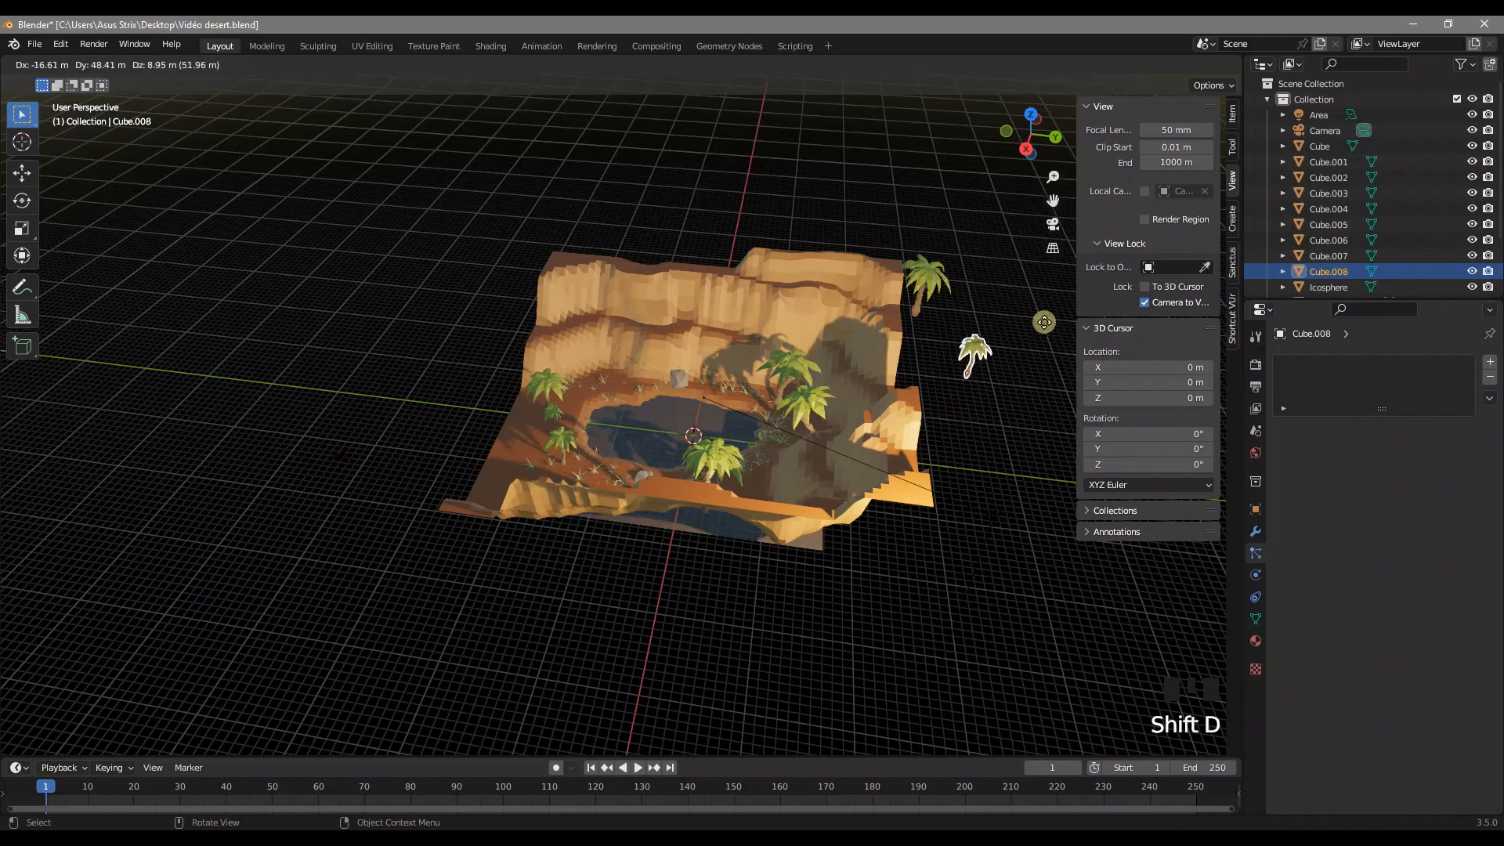
mouse_move(946, 360)
middle_mouse_down("shift")
mouse_move(754, 421)
mouse_move(960, 375)
middle_mouse_up("shift")
key("s")
left_click(762, 413)
key("g")
key("z")
left_click(773, 411)
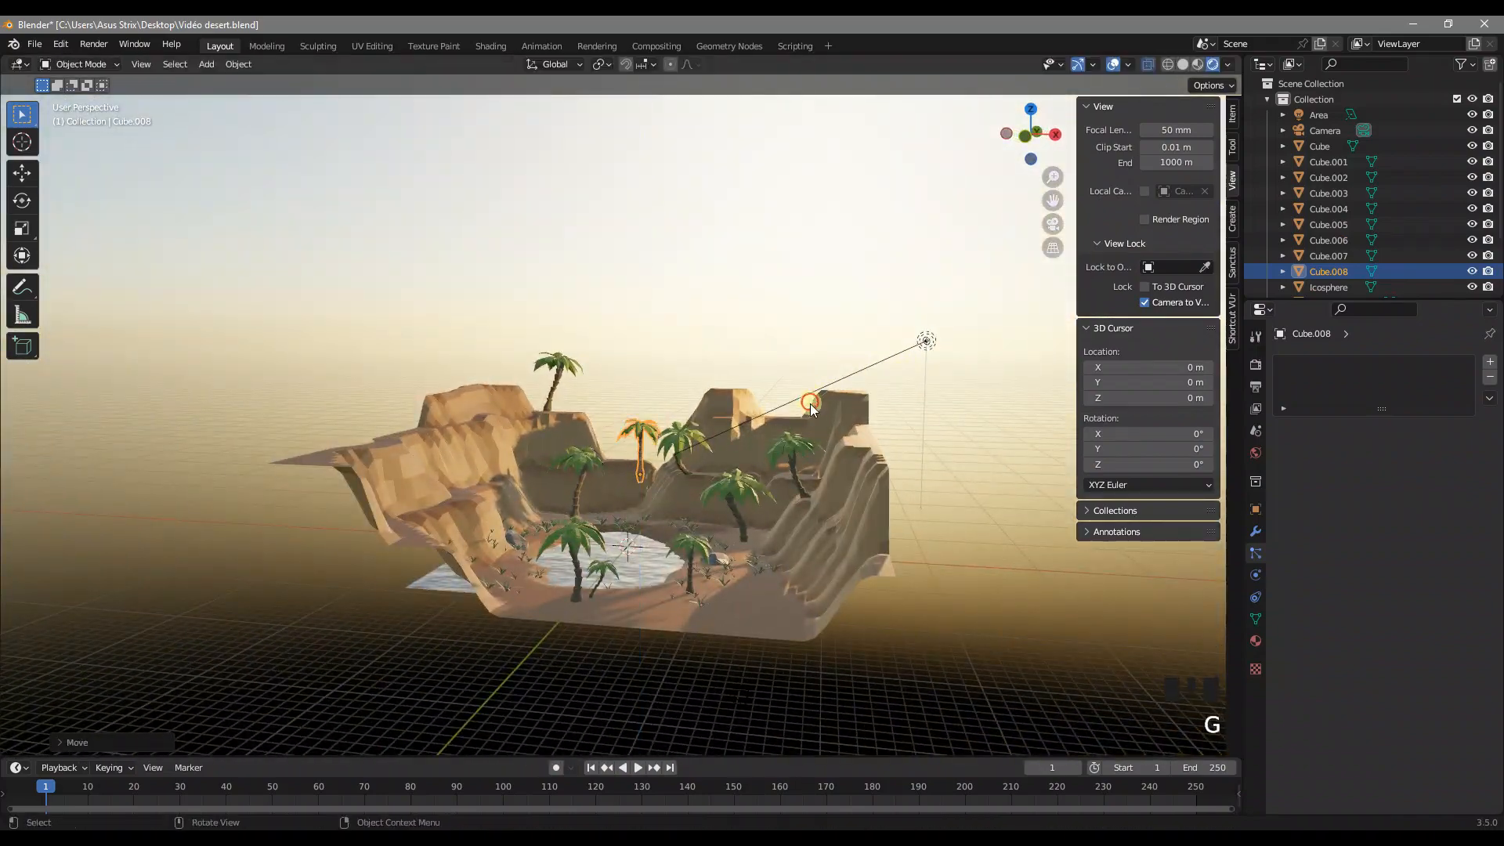
Step: Rotate the background palm copy in the camera view and reposition it in the gap between the middle palms
key("KP_0")
key("r")
left_click(768, 438)
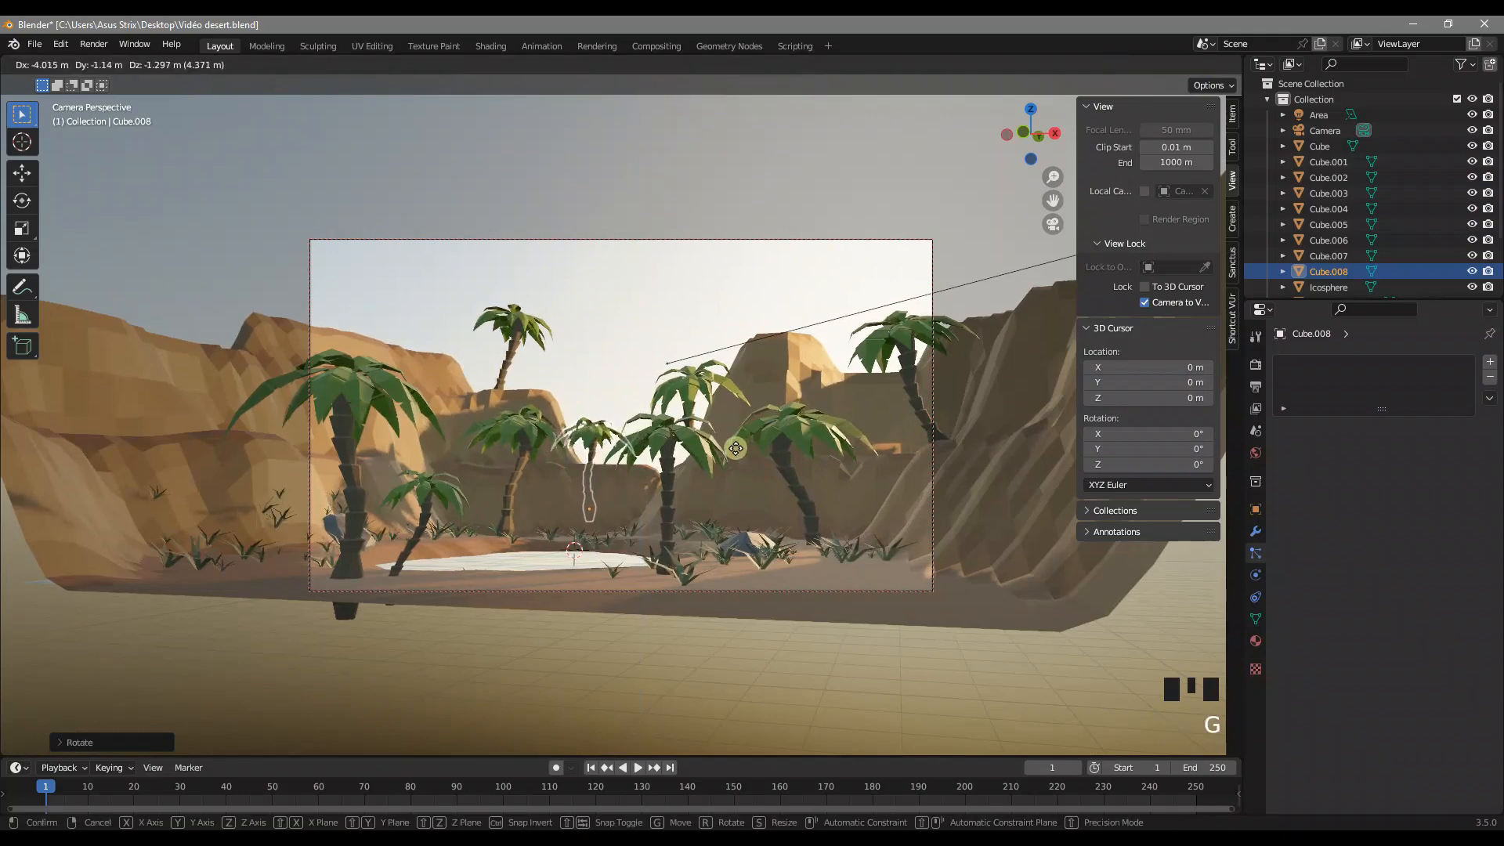
key("g")
left_click(745, 448)
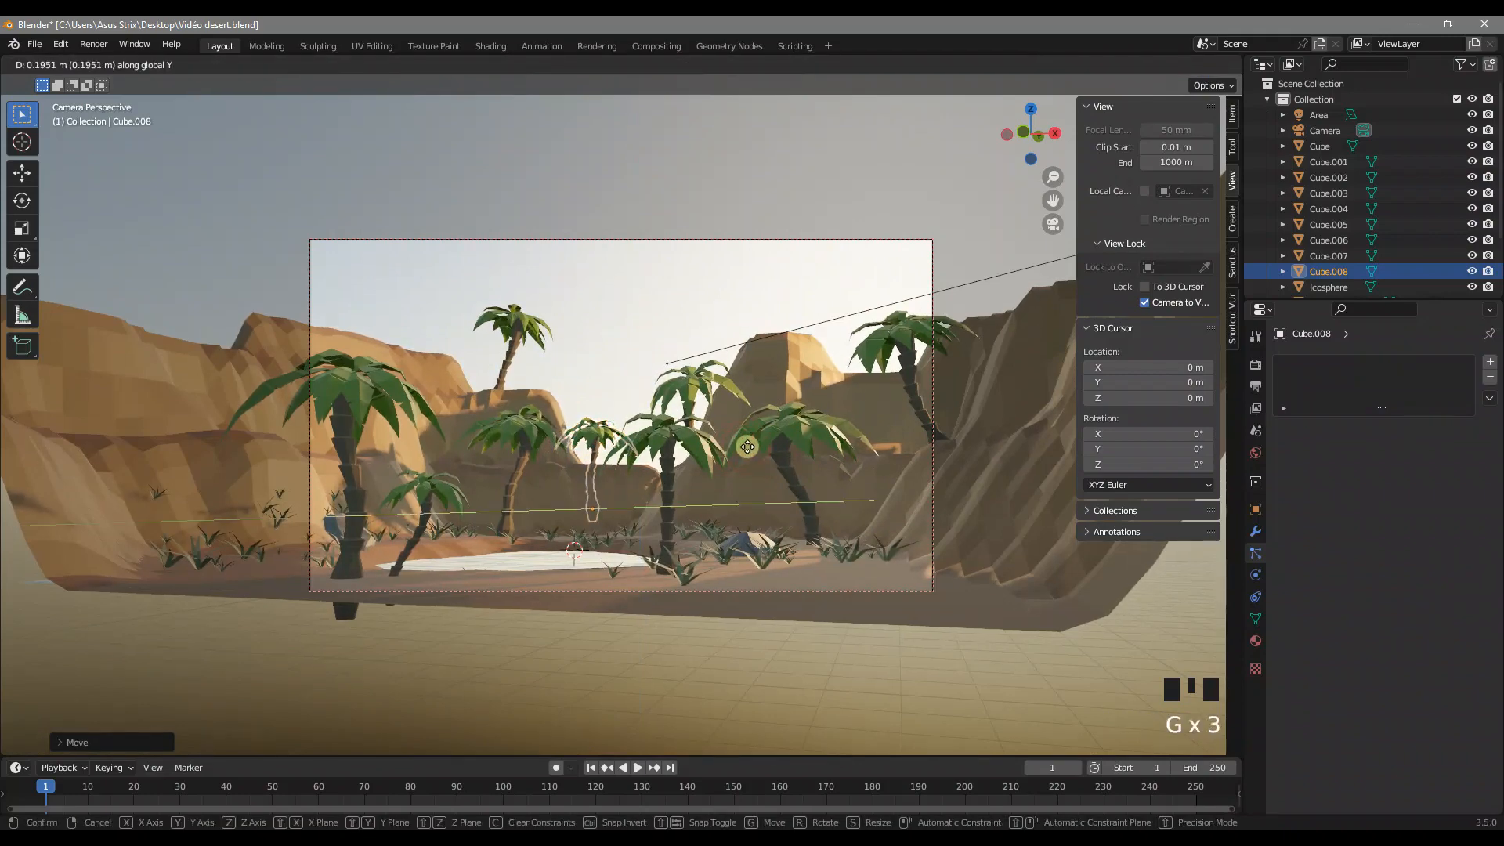
key("Tab")
key("Tab")
left_click(621, 350)
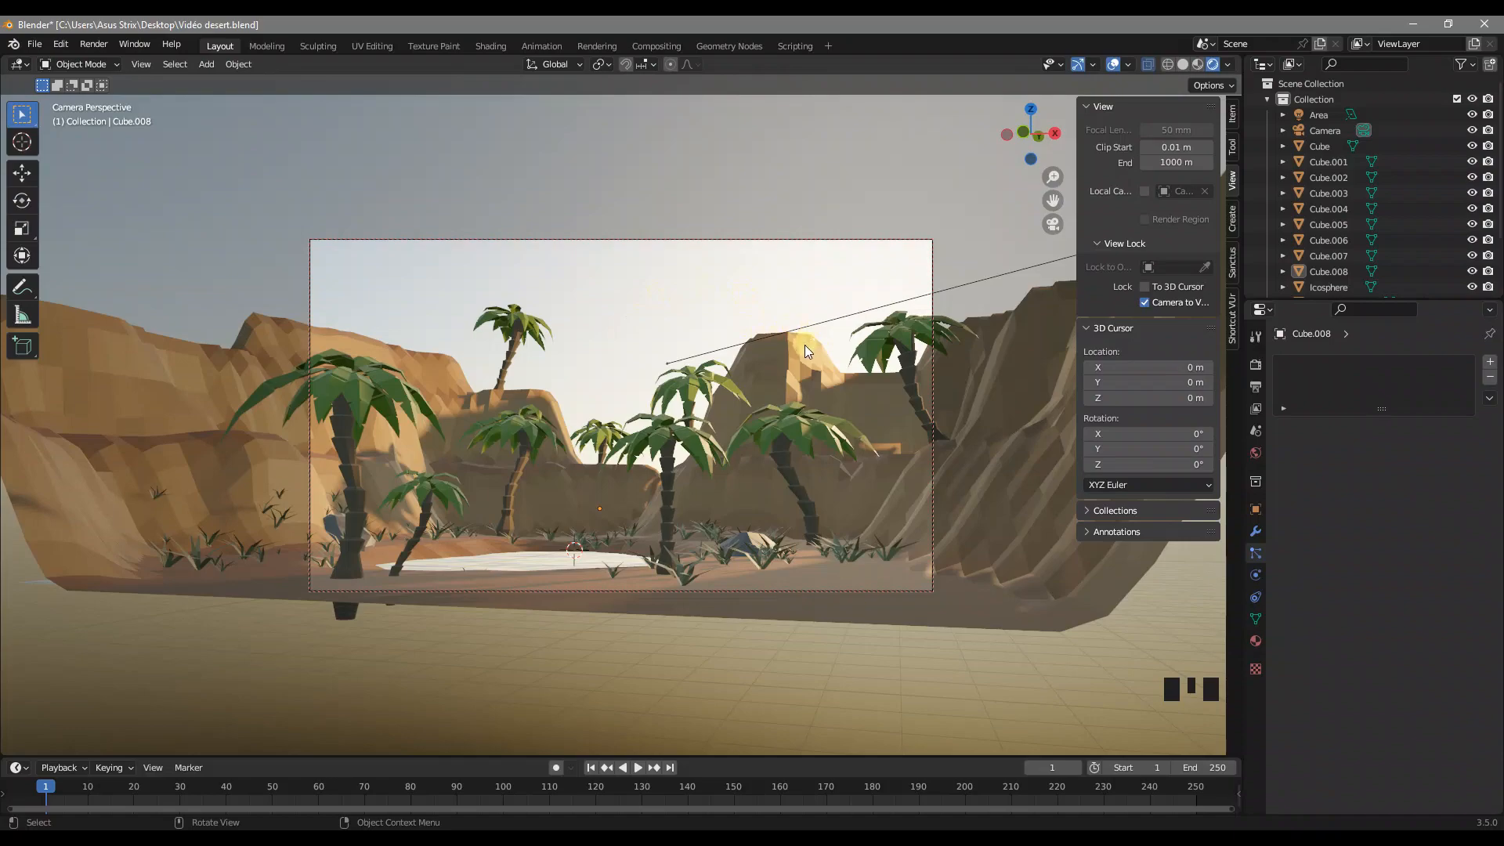
Step: Duplicate the rock near the foreground palm, place the copy just beside it, and rotate it about Z
mouse_move(822, 362)
middle_mouse_down()
mouse_move(731, 413)
mouse_move(820, 368)
middle_mouse_up()
scroll(771, 481, "up", 3)
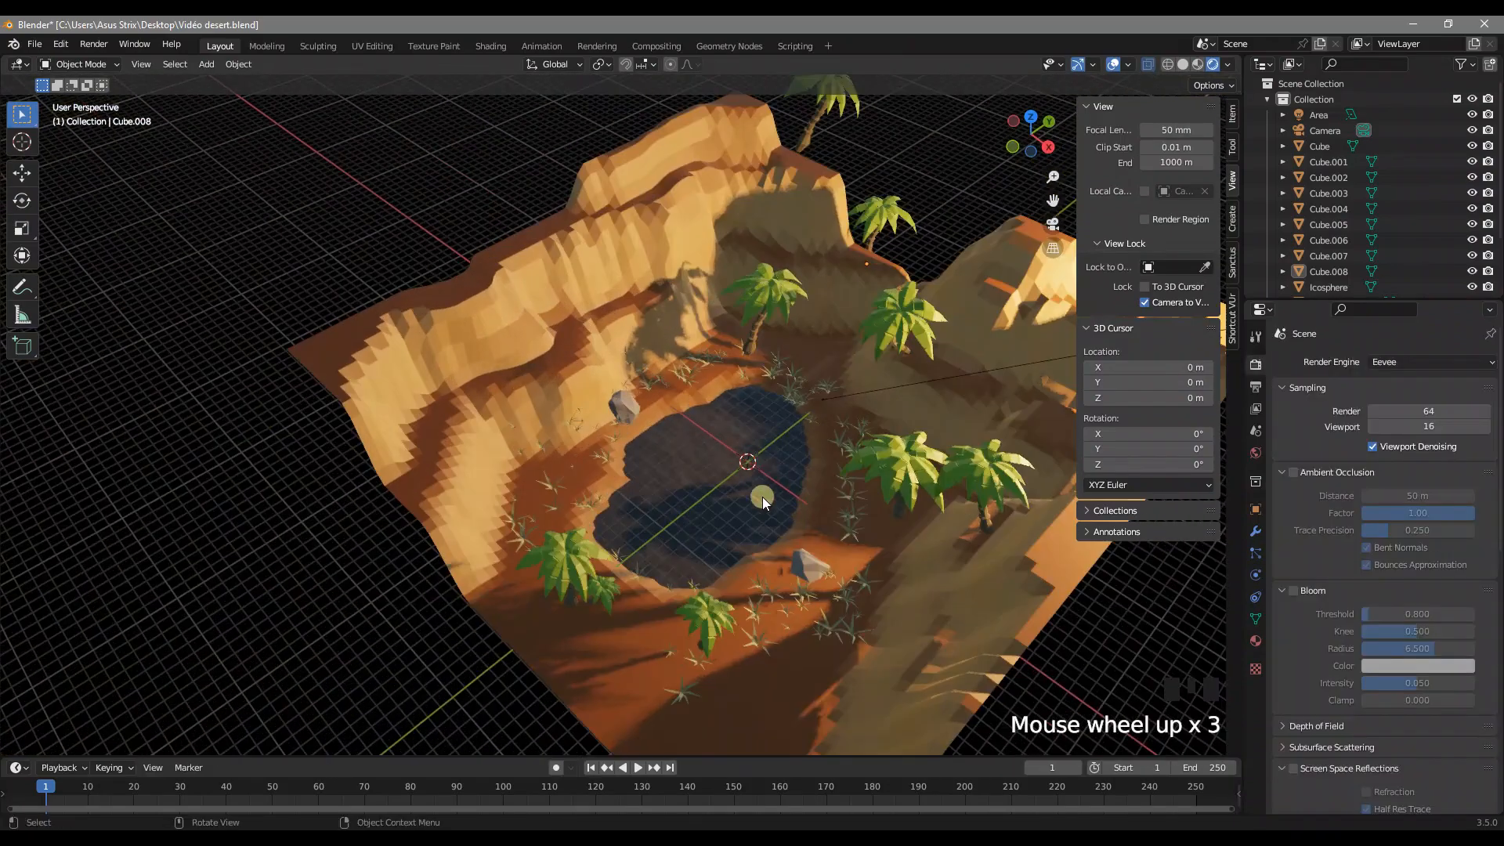
left_click(819, 567)
middle_click_drag(833, 550, 698, 496, "shift")
scroll(689, 497, "up", 2)
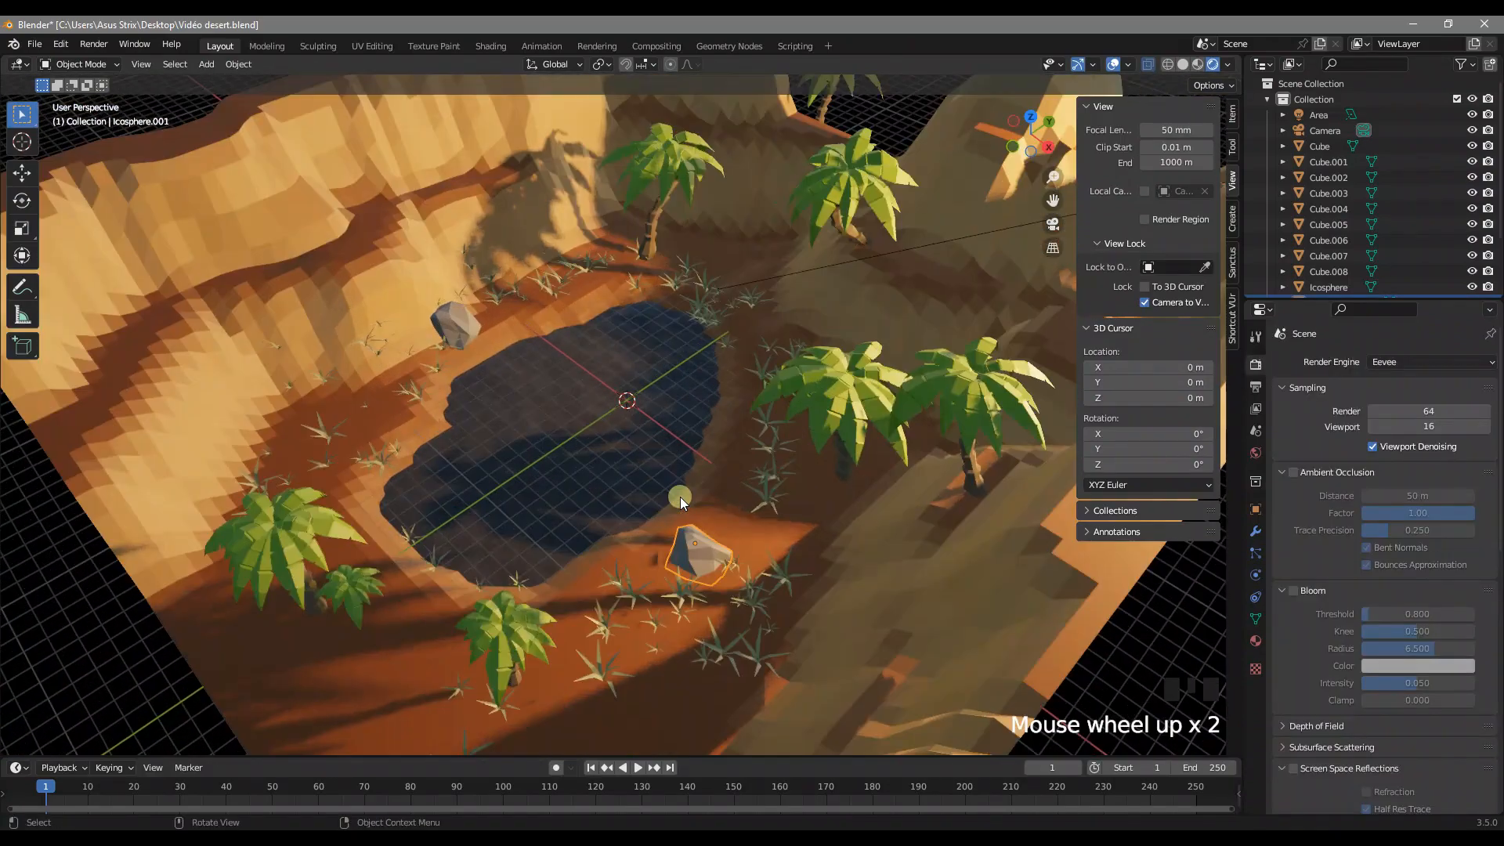
key("shift+d")
left_click(823, 495)
key("r")
key("z")
left_click(891, 525)
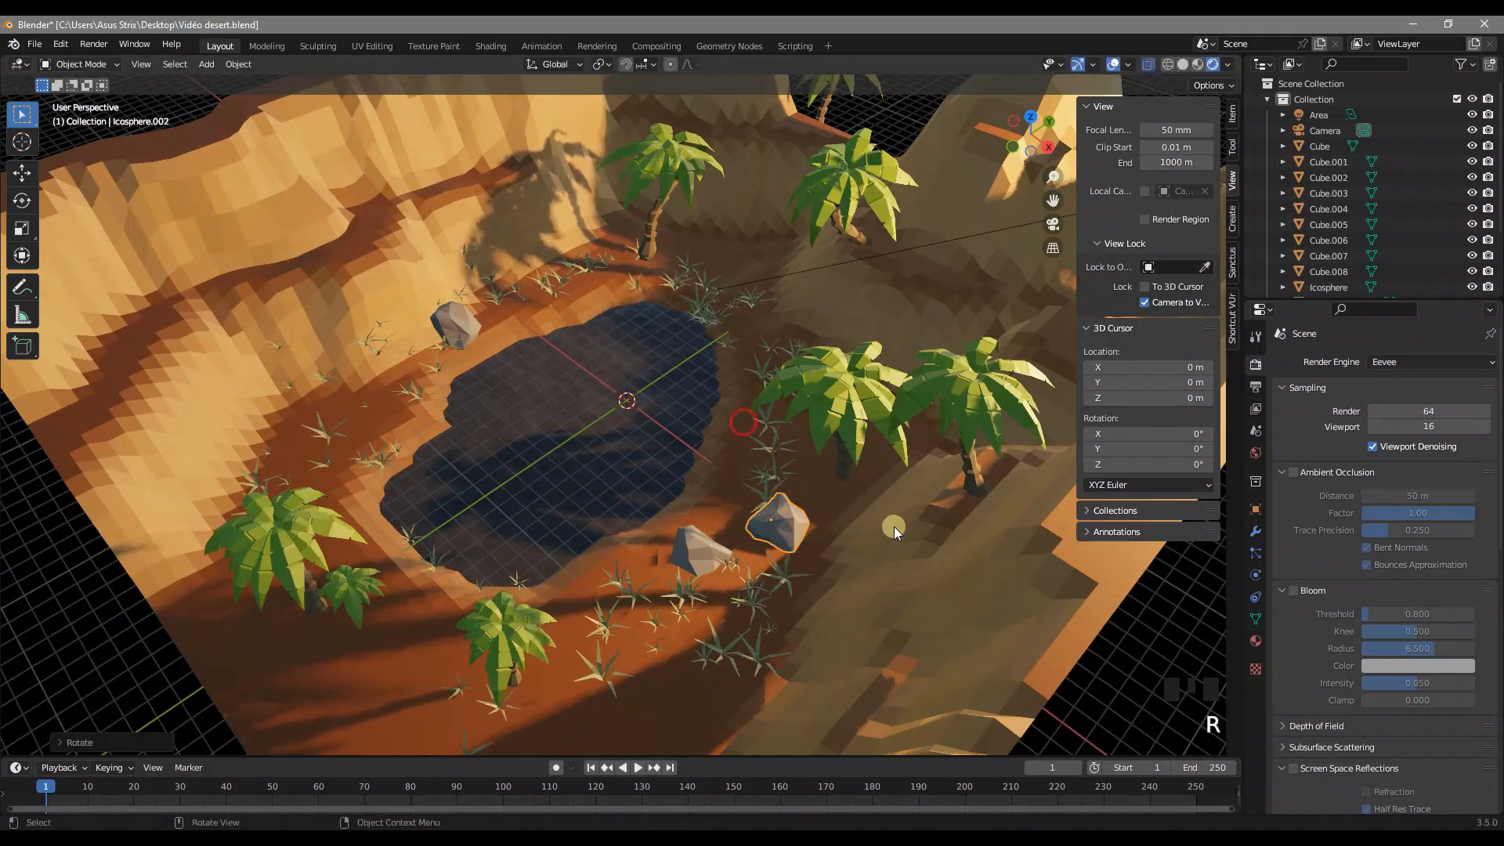
Step: Rotate the new rock copy again and settle it into the ground next to the original rock
middle_click_drag(891, 525, 879, 483)
key("r")
left_click(772, 412)
key("g")
left_click(809, 447)
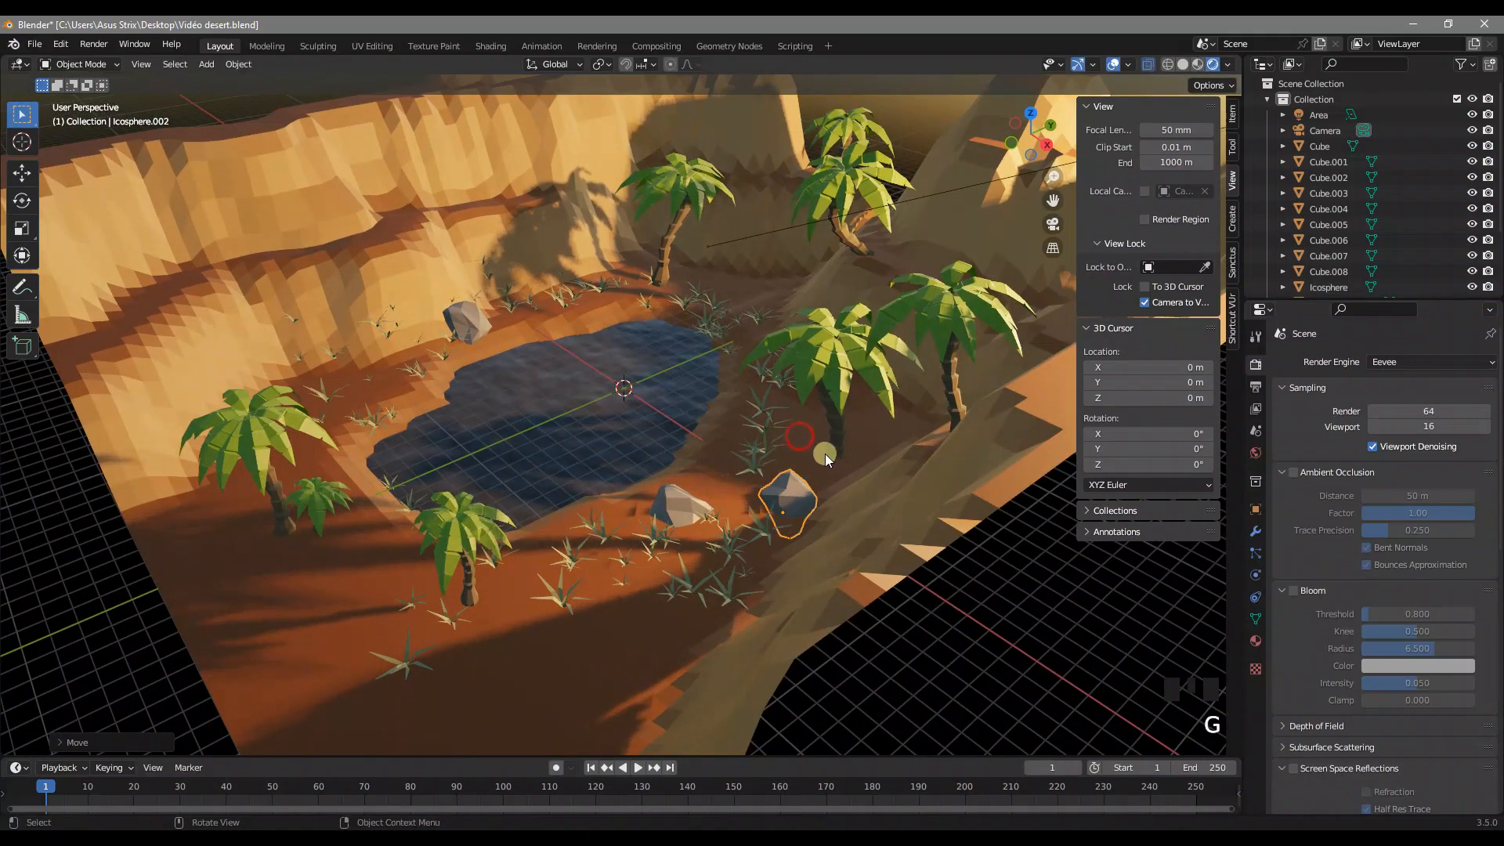
key("g")
left_click(828, 473)
Step: Duplicate the new rock across to the pond's opposite shore, adjust its height, and rotate it about Z
middle_click_drag(831, 474, 969, 497)
key("shift+d")
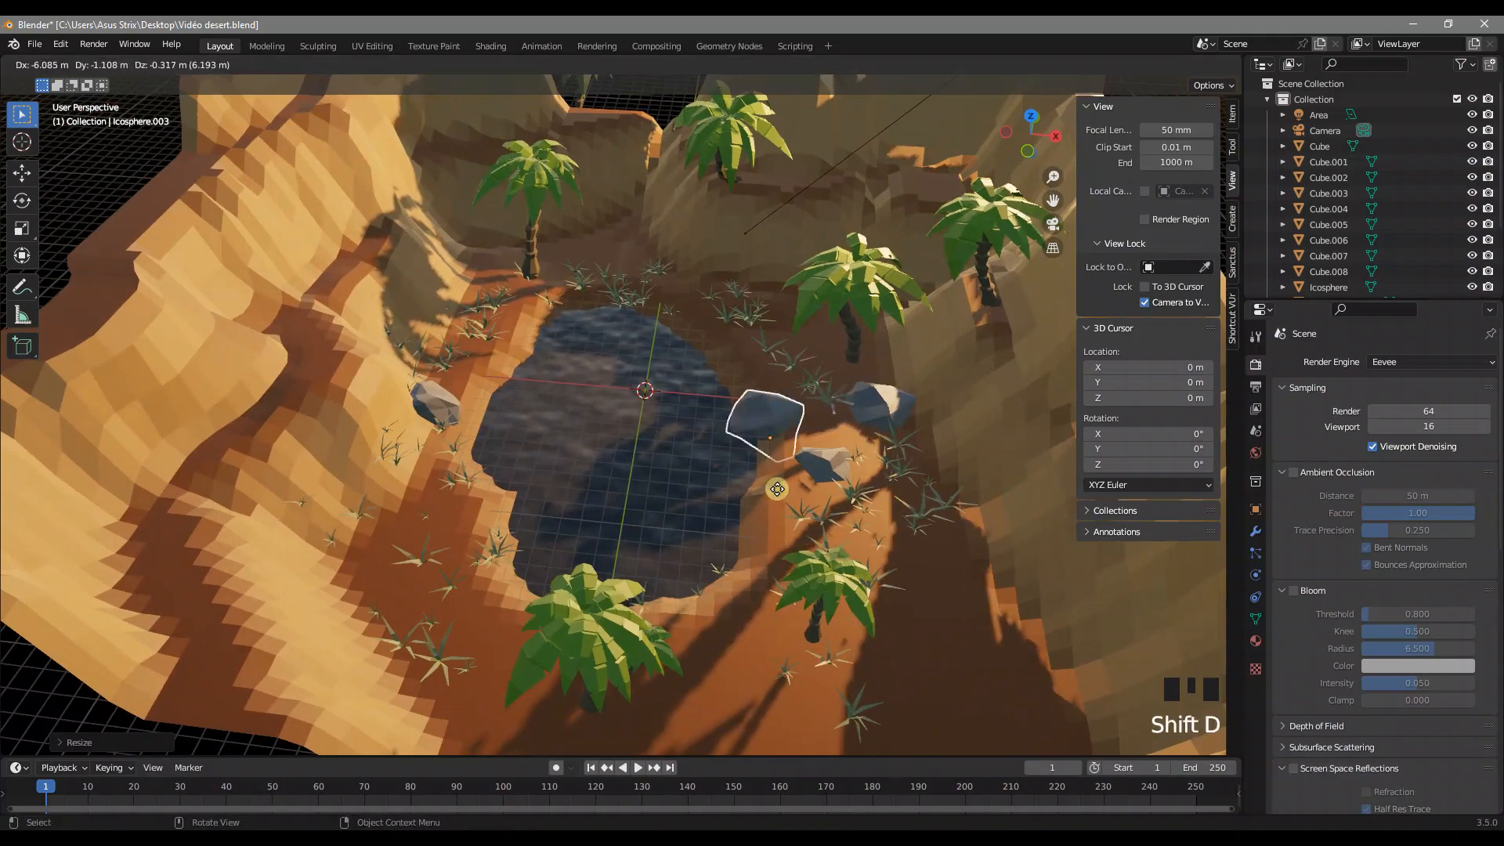
left_click(539, 577)
key("g")
key("z")
left_click(551, 539)
key("g")
left_click(624, 561)
key("r")
key("z")
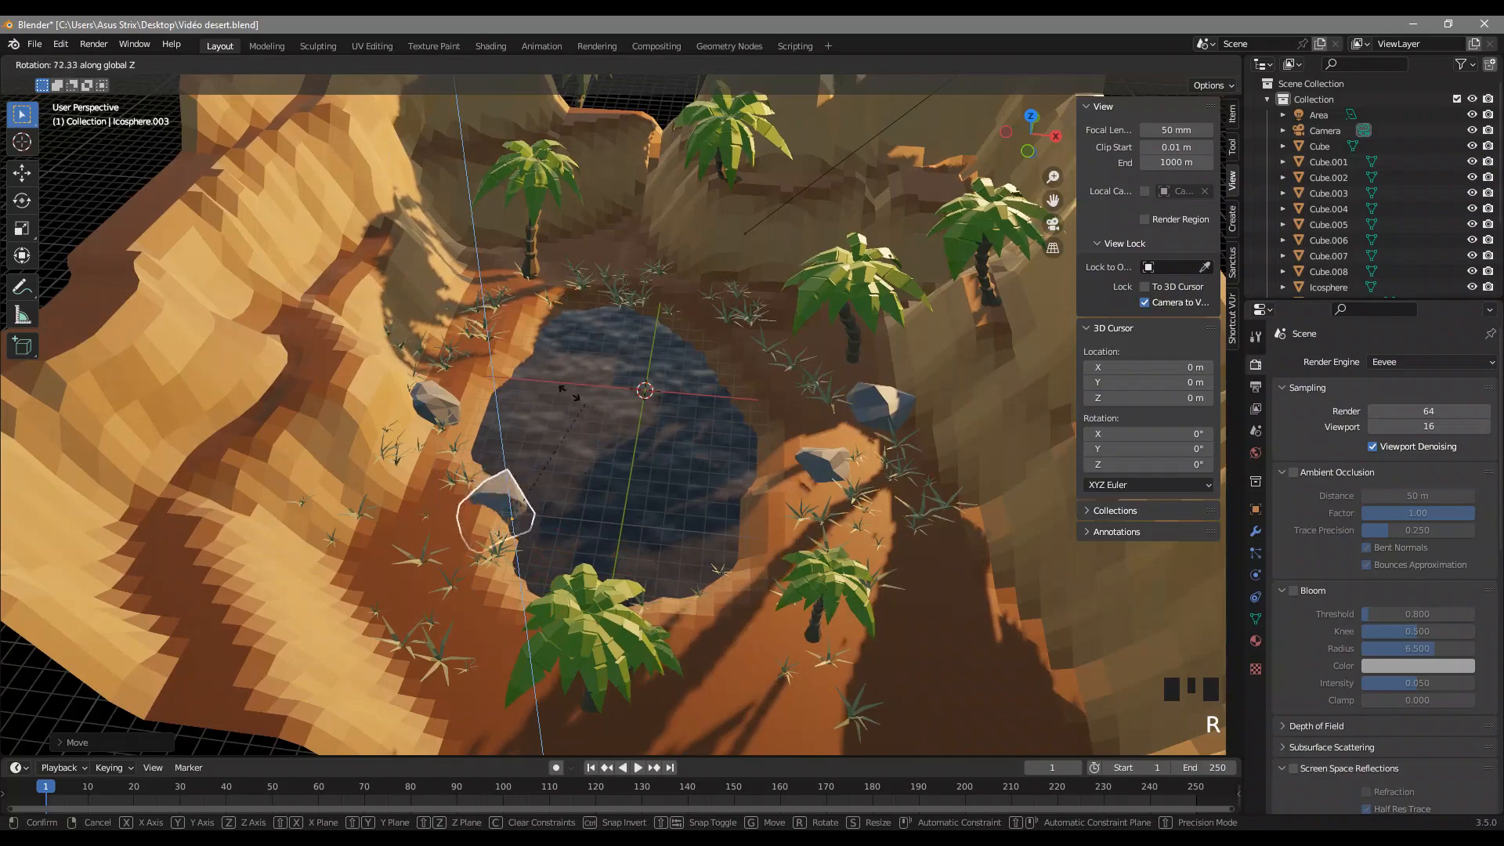
left_click(593, 499)
Step: Duplicate the shore rock to another spot at the pond's rear edge
middle_click_drag(594, 498, 820, 599)
key("shift+d")
left_click(552, 509)
Step: Reshape the rear-shore rock copy by moving its vertices in Edit Mode with X-ray on, and return to Object Mode
middle_click_drag(552, 510, 546, 356)
key("Tab")
key("alt+z")
left_click(528, 343)
key("g")
left_click(520, 403)
mouse_move(558, 310)
left_mouse_down()
mouse_move(553, 283)
mouse_move(602, 362)
left_mouse_up()
key("g")
left_click(570, 323)
key("g")
left_click(614, 409)
key("Tab")
Step: Adjust the reshaped rock's height along Z on the pond shore
middle_click_drag(614, 409, 783, 478)
key("g")
key("z")
left_click(648, 410)
Step: Duplicate the reshaped rock to the ground behind the pond, rotate it, and sink it into the terrain
key("shift+d")
left_click(491, 293)
middle_click_drag(488, 294, 300, 327)
middle_click_drag(740, 358, 698, 440, "shift")
key("g")
key("z")
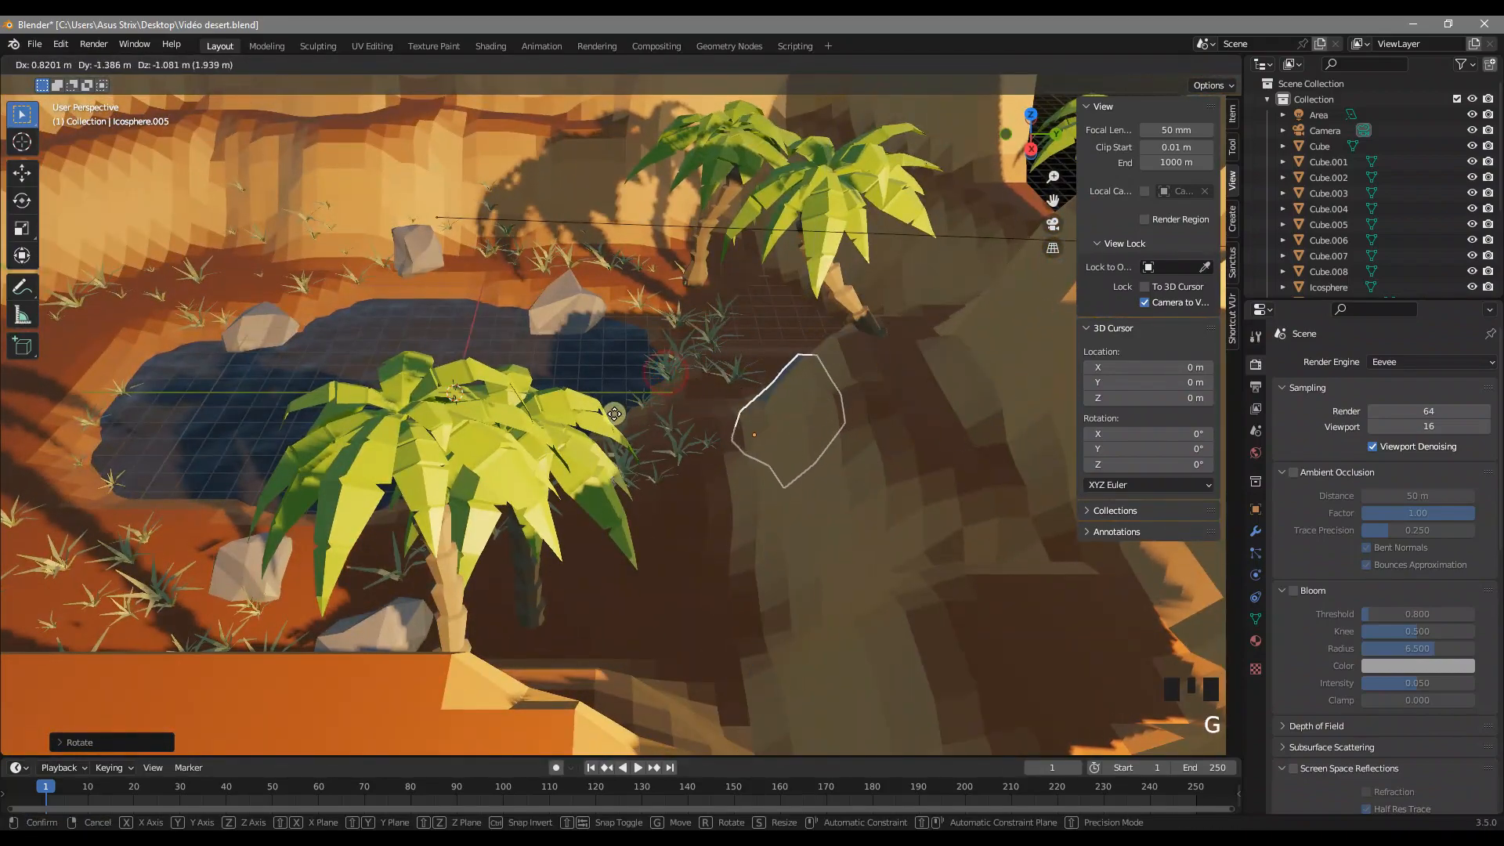
left_click(612, 398)
Step: Duplicate the rock behind the pond to the cliff ledge near the rear palm, rotate it, and seat it in the terrain
middle_click_drag(612, 397, 975, 398)
scroll(827, 379, "down", 6)
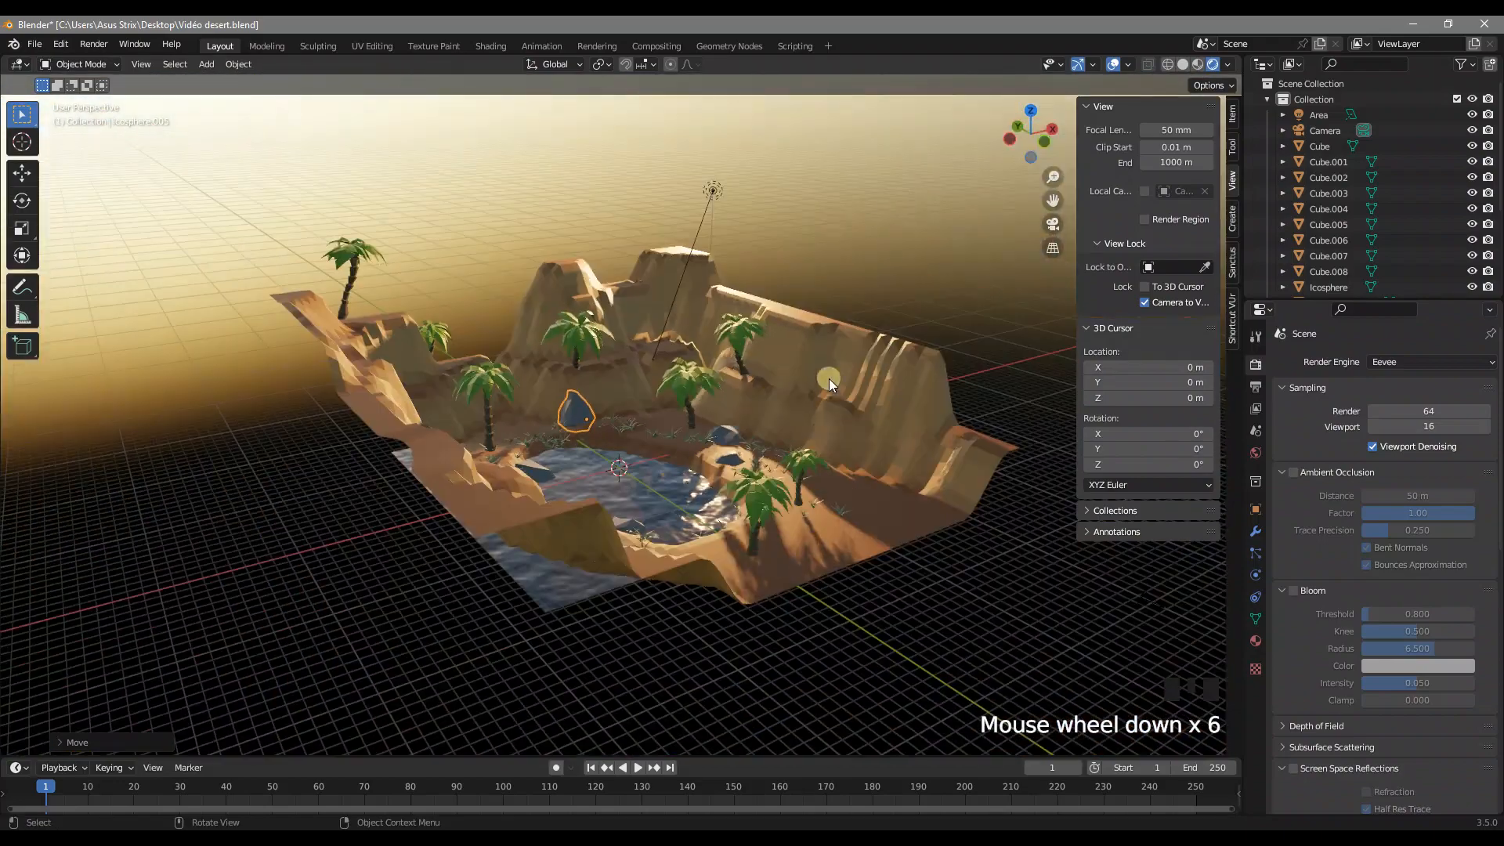
middle_click_drag(827, 379, 716, 511)
scroll(716, 511, "up", 4)
key("shift+d")
left_click(972, 454)
key("g")
left_click(977, 379)
middle_click_drag(977, 380, 906, 310)
key("r")
left_click(971, 482)
key("g")
left_click(950, 496)
Step: Duplicate the ledge rock to the rear cliff slope on the pond's other side and embed it in the slope
middle_click_drag(950, 497, 889, 451, "shift")
key("shift+d")
left_click(398, 506)
middle_click_drag(398, 506, 470, 627)
key("g")
left_click(677, 591)
middle_click_drag(678, 591, 580, 501)
key("g")
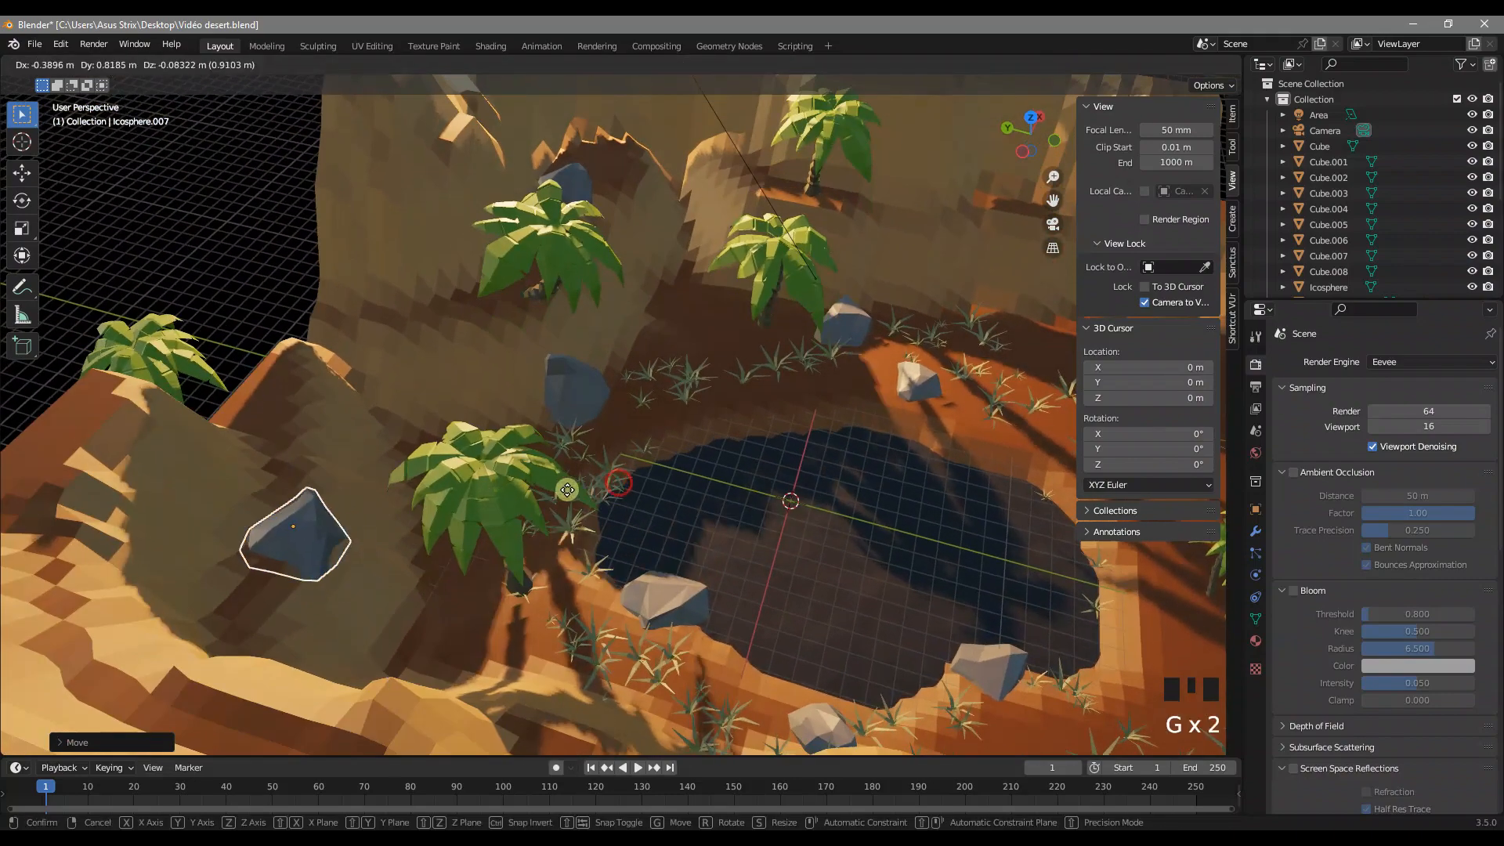
left_click(556, 494)
Step: Reshape the rear-slope rock by moving its vertices in Edit Mode, and return to Object Mode
key("Tab")
left_click(303, 542)
key("g")
left_click(316, 526)
left_click(306, 555)
key("g")
left_click(382, 542)
key("Tab")
Step: In camera view, duplicate the rock at the pond's right edge, rotate it about Z, and place it in the foreground near the right cliff
scroll(751, 493, "down", 3)
middle_click_drag(750, 494, 613, 339)
key("KP_0")
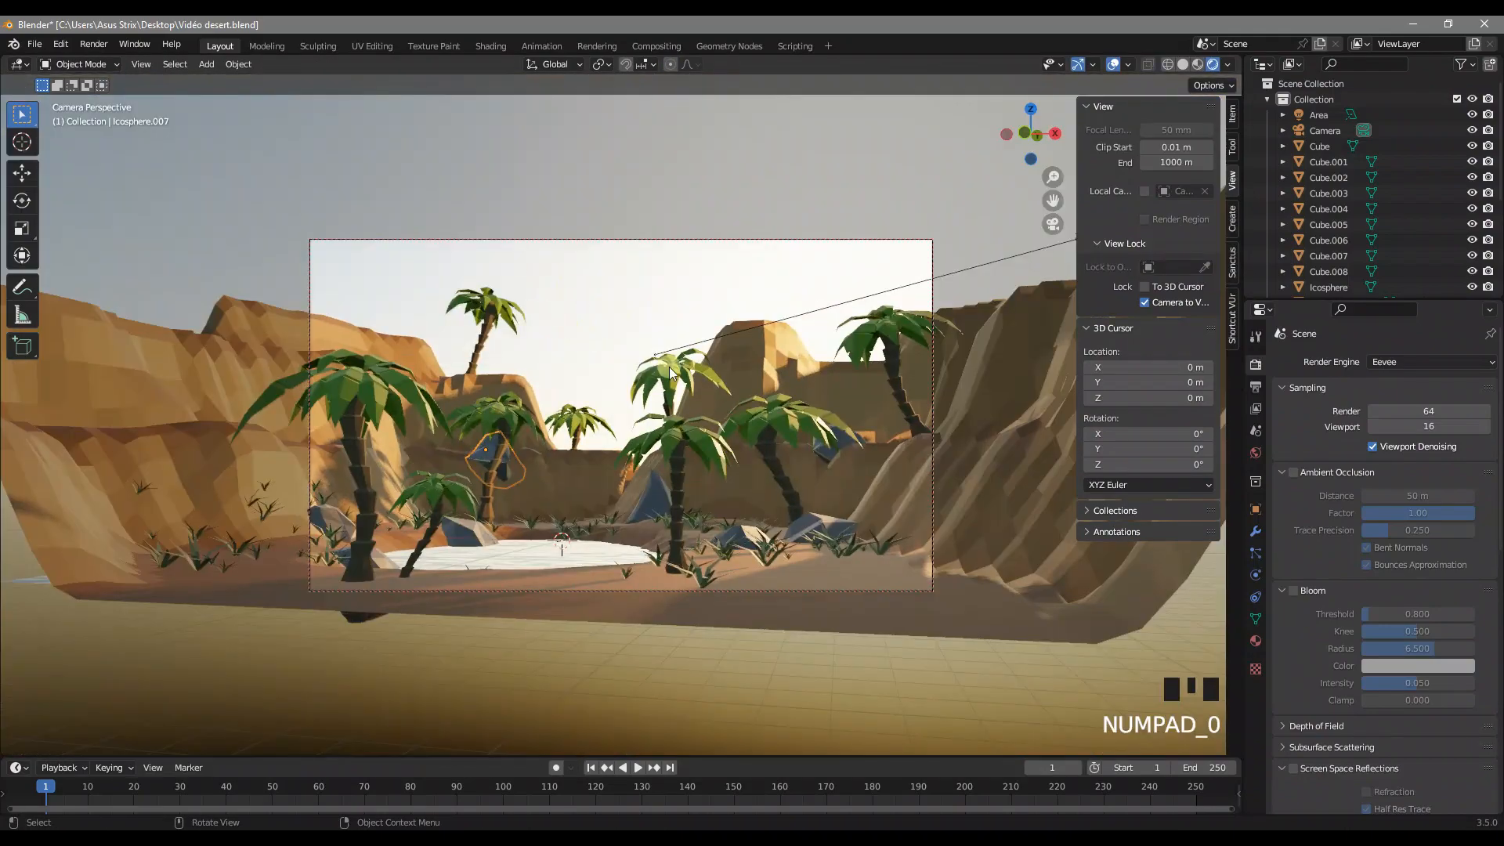
left_click(825, 524)
left_click(839, 506)
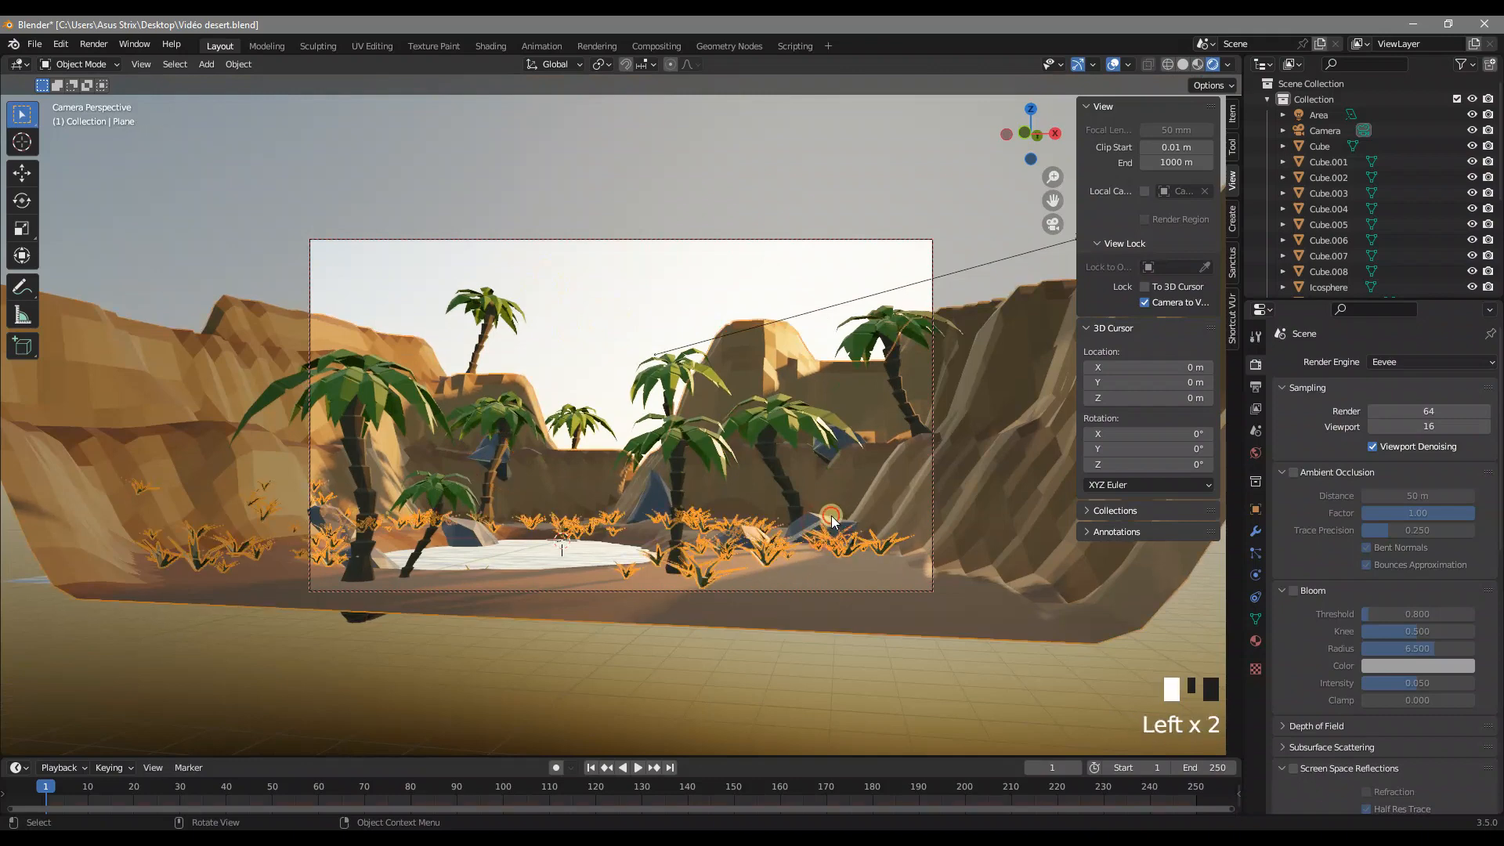
key("shift+d")
key("y")
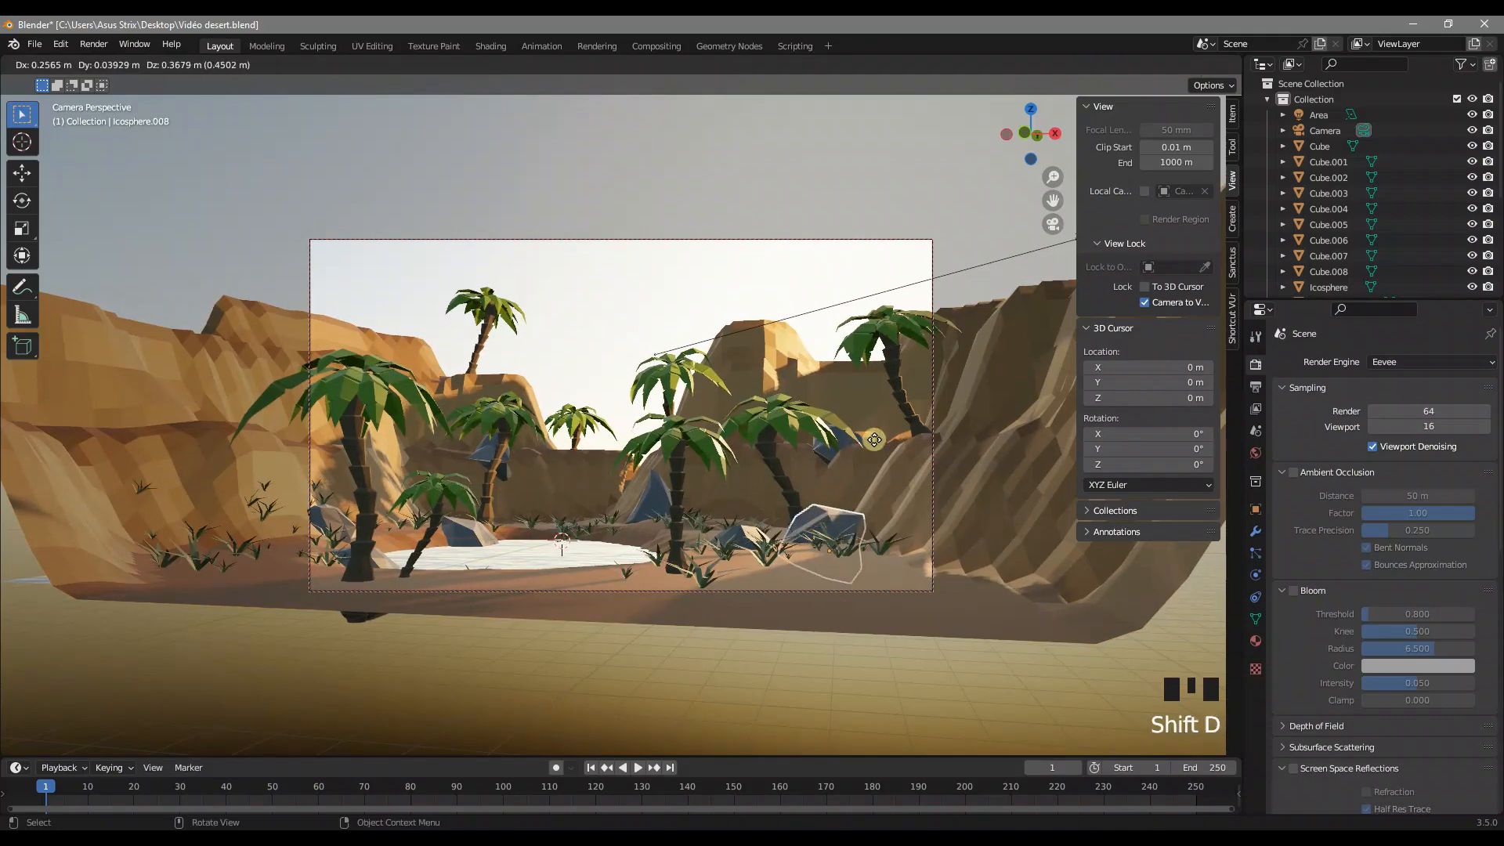
left_click(815, 470)
key("r")
key("z")
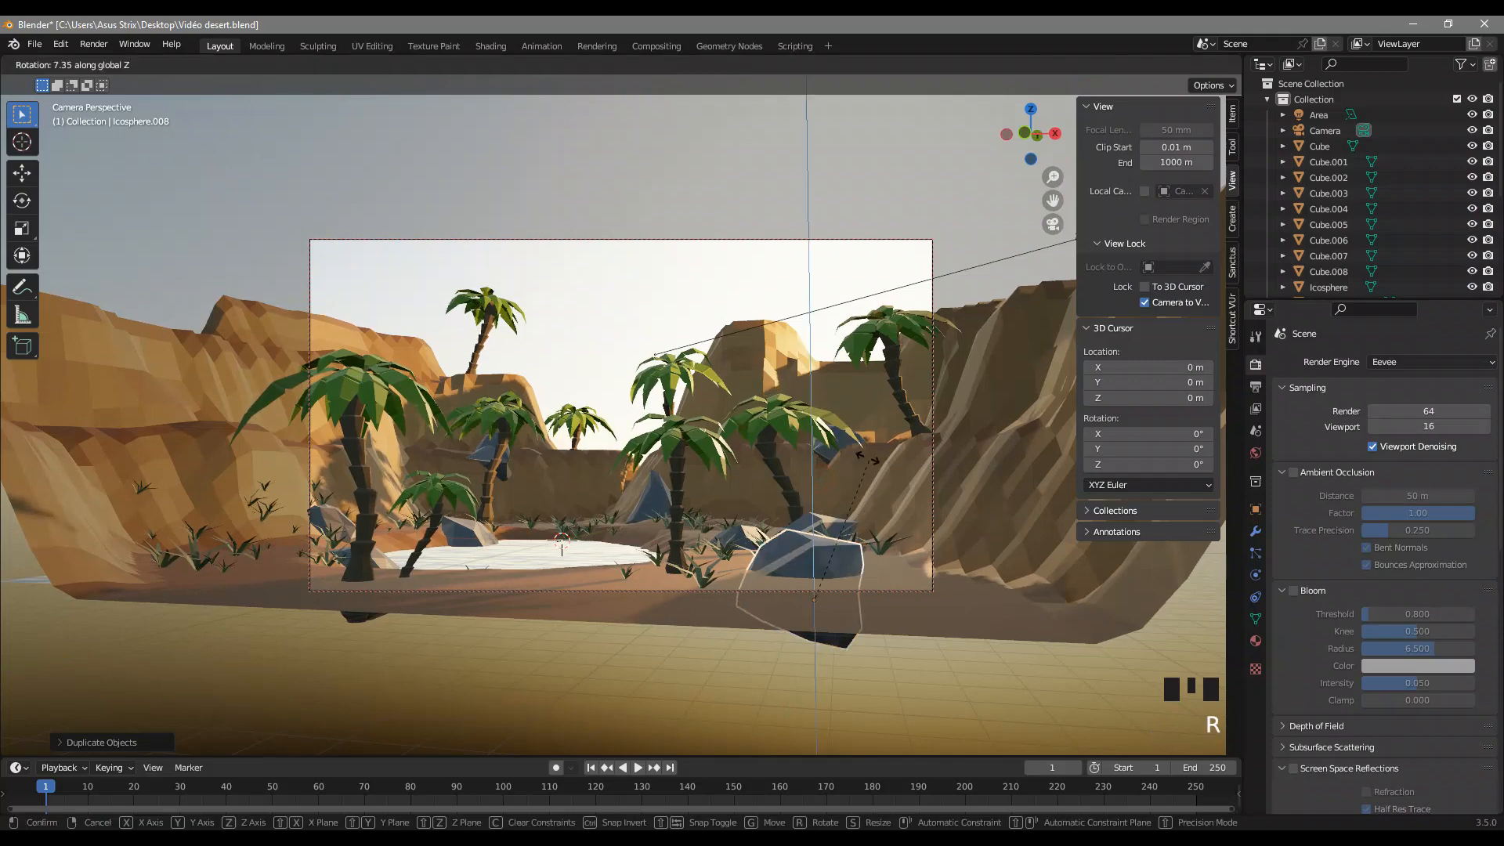
key("g")
left_click(894, 476)
Step: Resize and rotate the foreground rock by the right cliff, and seat it partly buried in the ground
key("s")
left_click(983, 492)
key("r")
key("z")
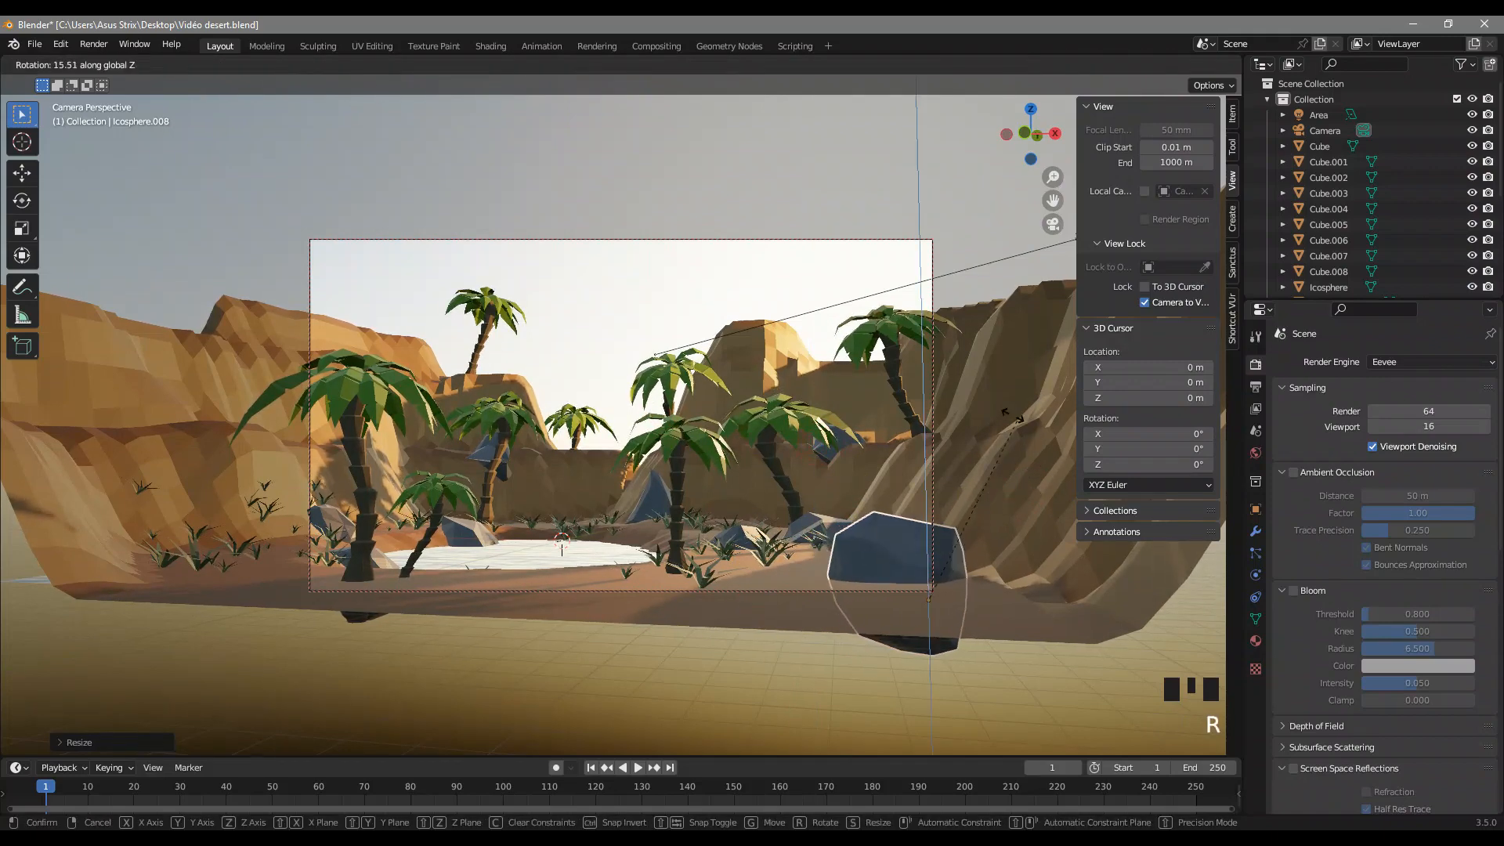
left_click(937, 385)
key("r")
key("g")
left_click(935, 381)
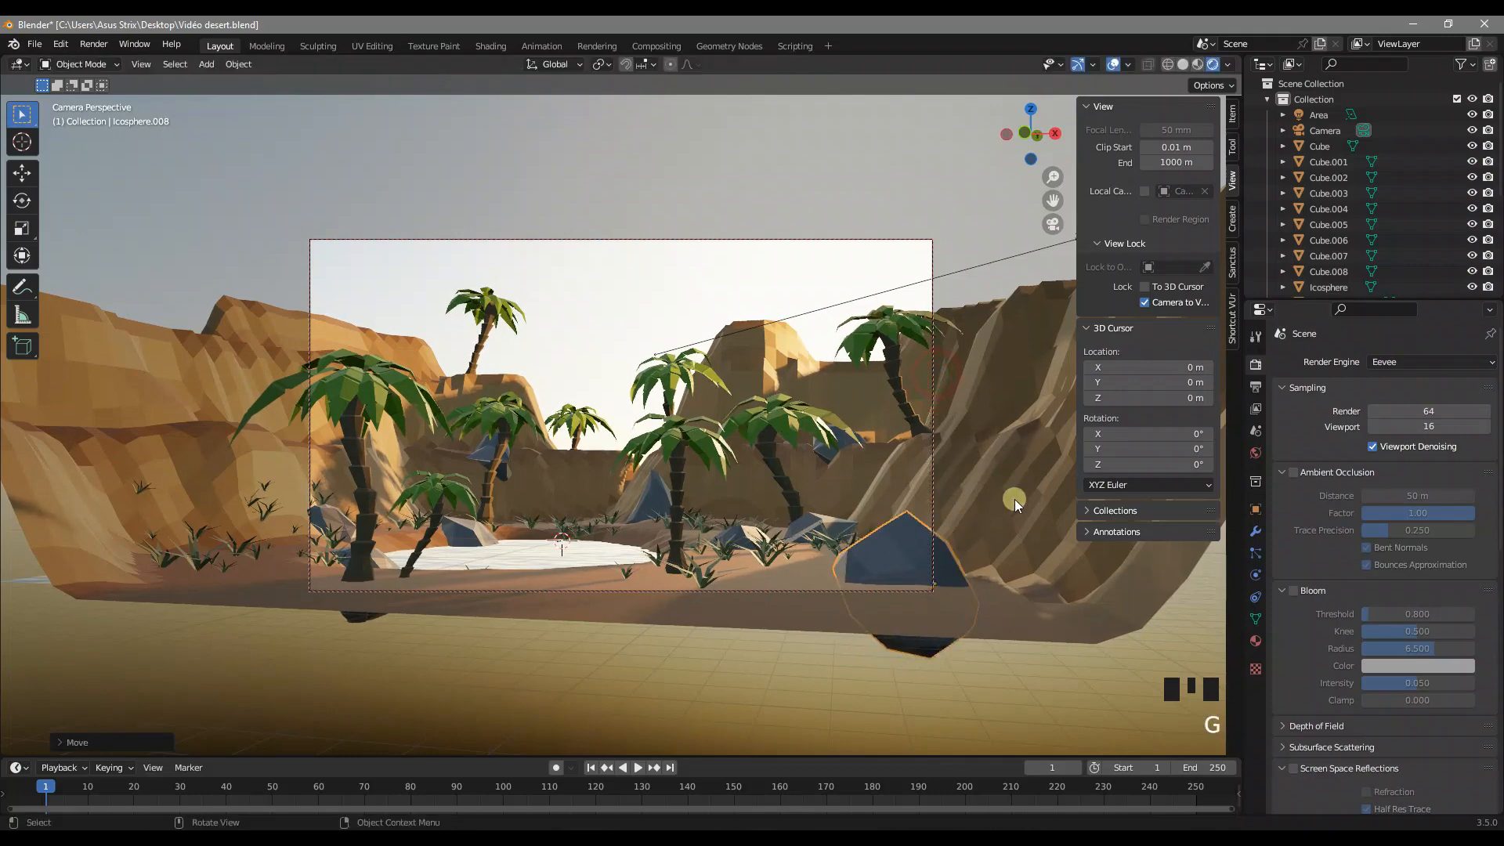
Step: Duplicate the foreground rock to the near edge of the pond, rotate it, and sink it into the sand
key("shift+d")
left_click(569, 531)
key("r")
left_click(263, 399)
key("g")
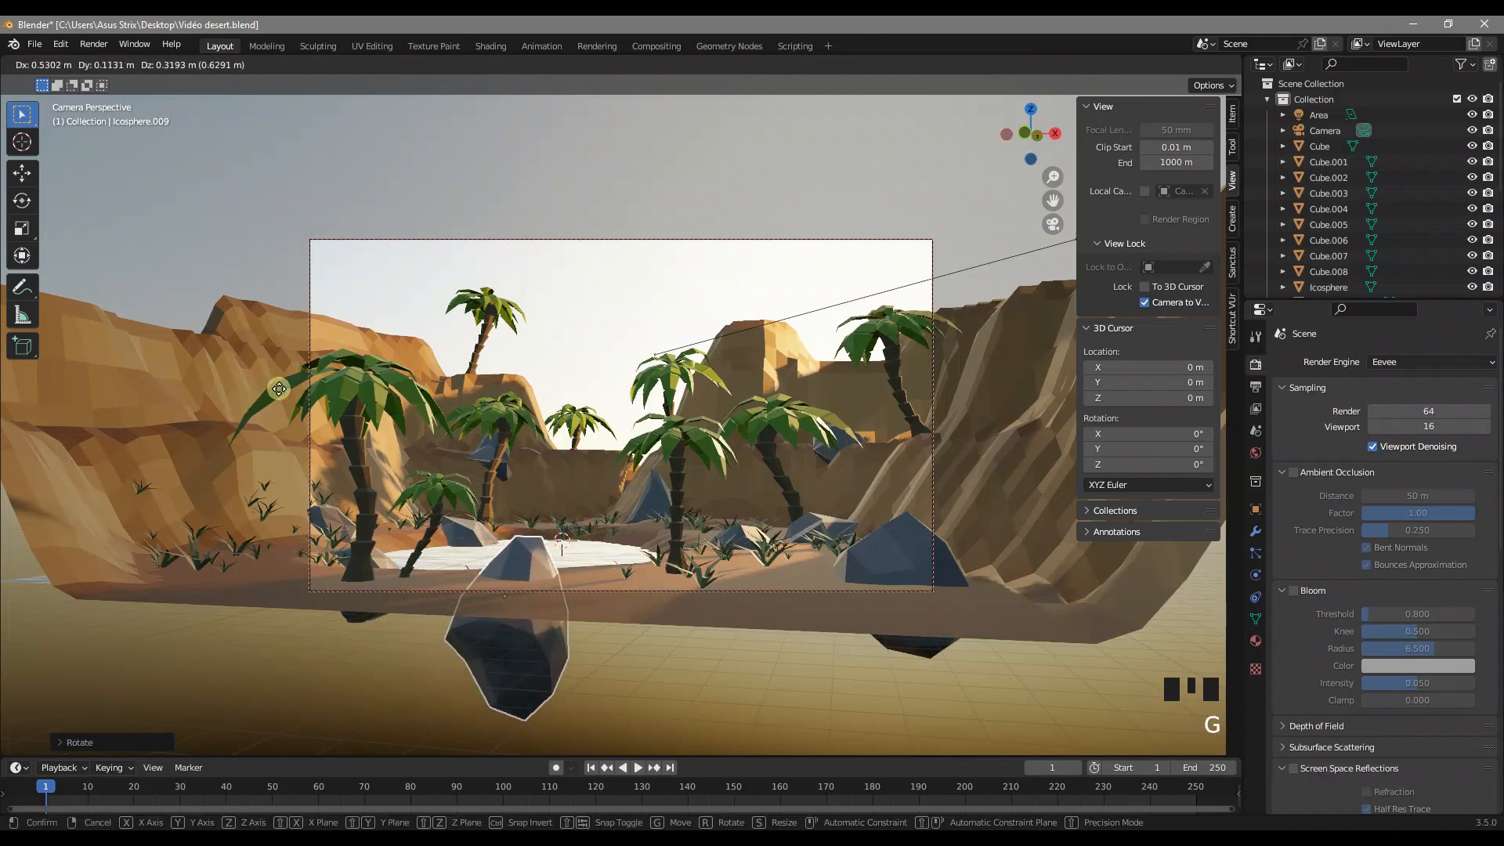
left_click(286, 382)
key("r")
left_click(90, 560)
key("g")
left_click(549, 505)
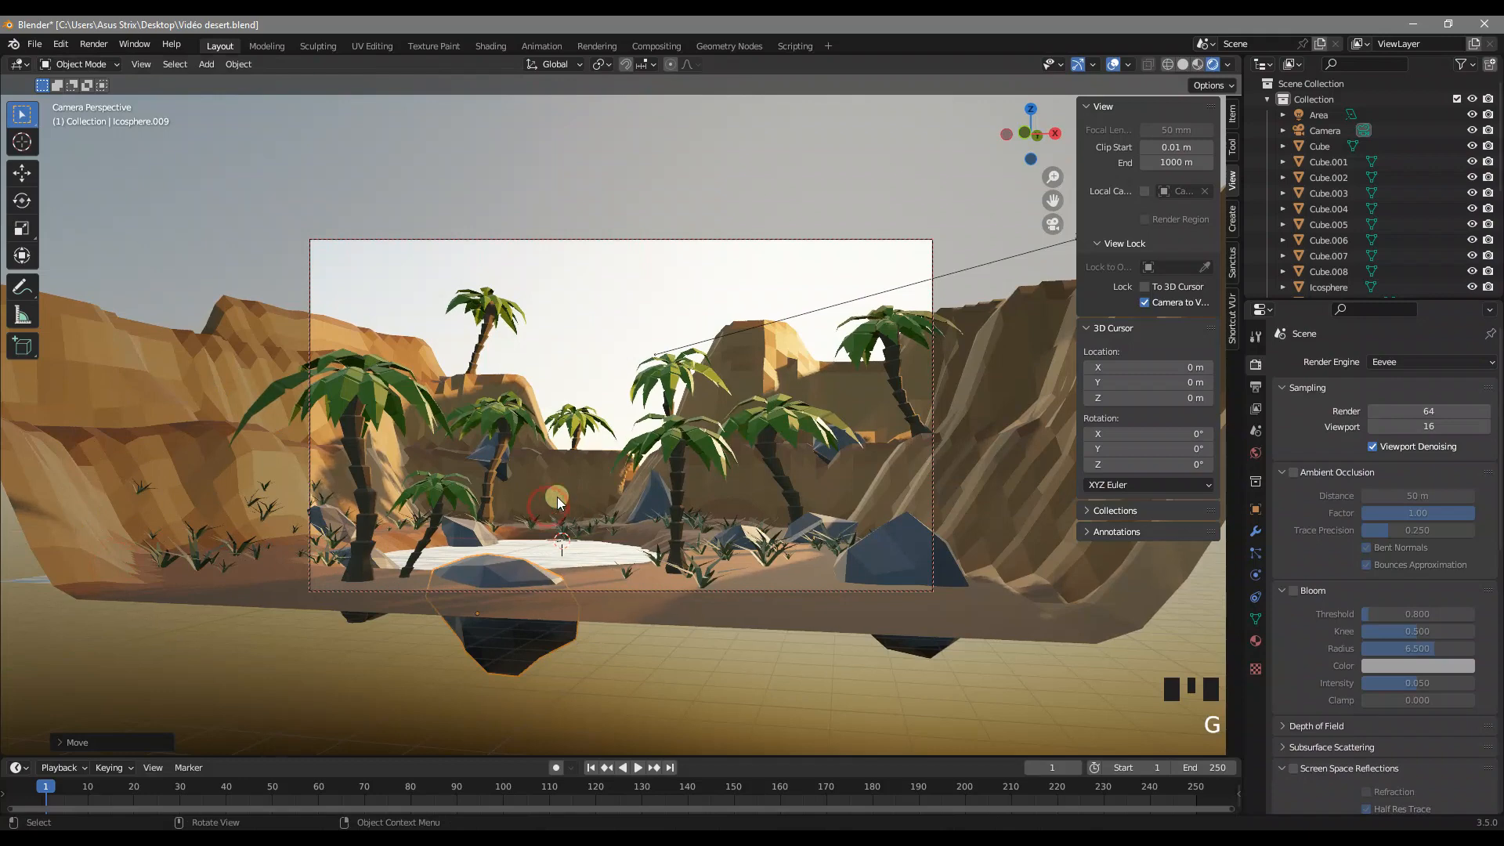
Step: Move the rock in front of the pond along the global Y axis to refine its foreground position
left_click(608, 269)
left_click(496, 580)
key("g")
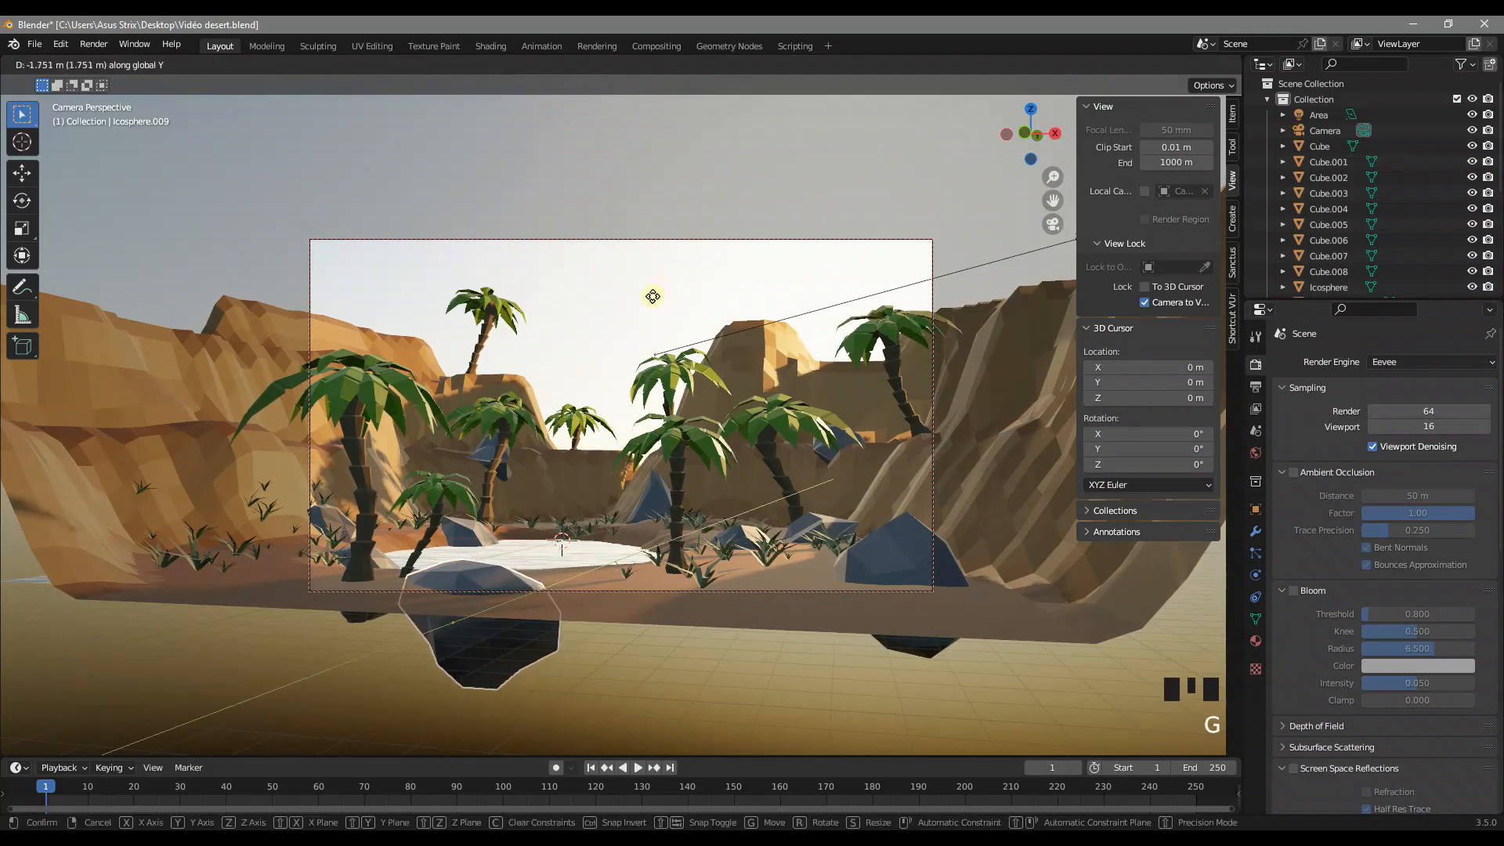
left_click(636, 303)
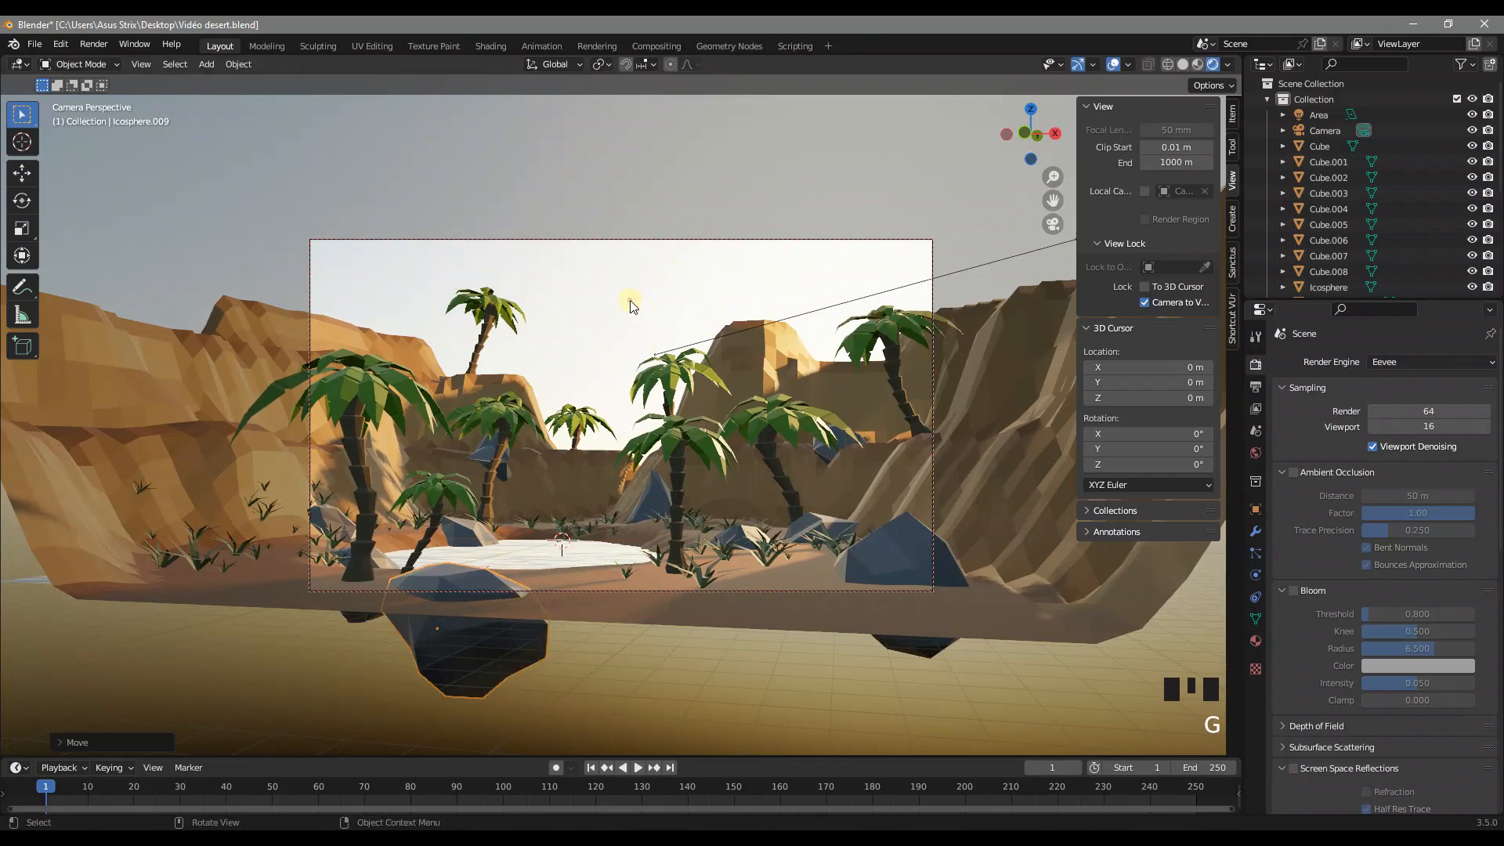
left_click(630, 313)
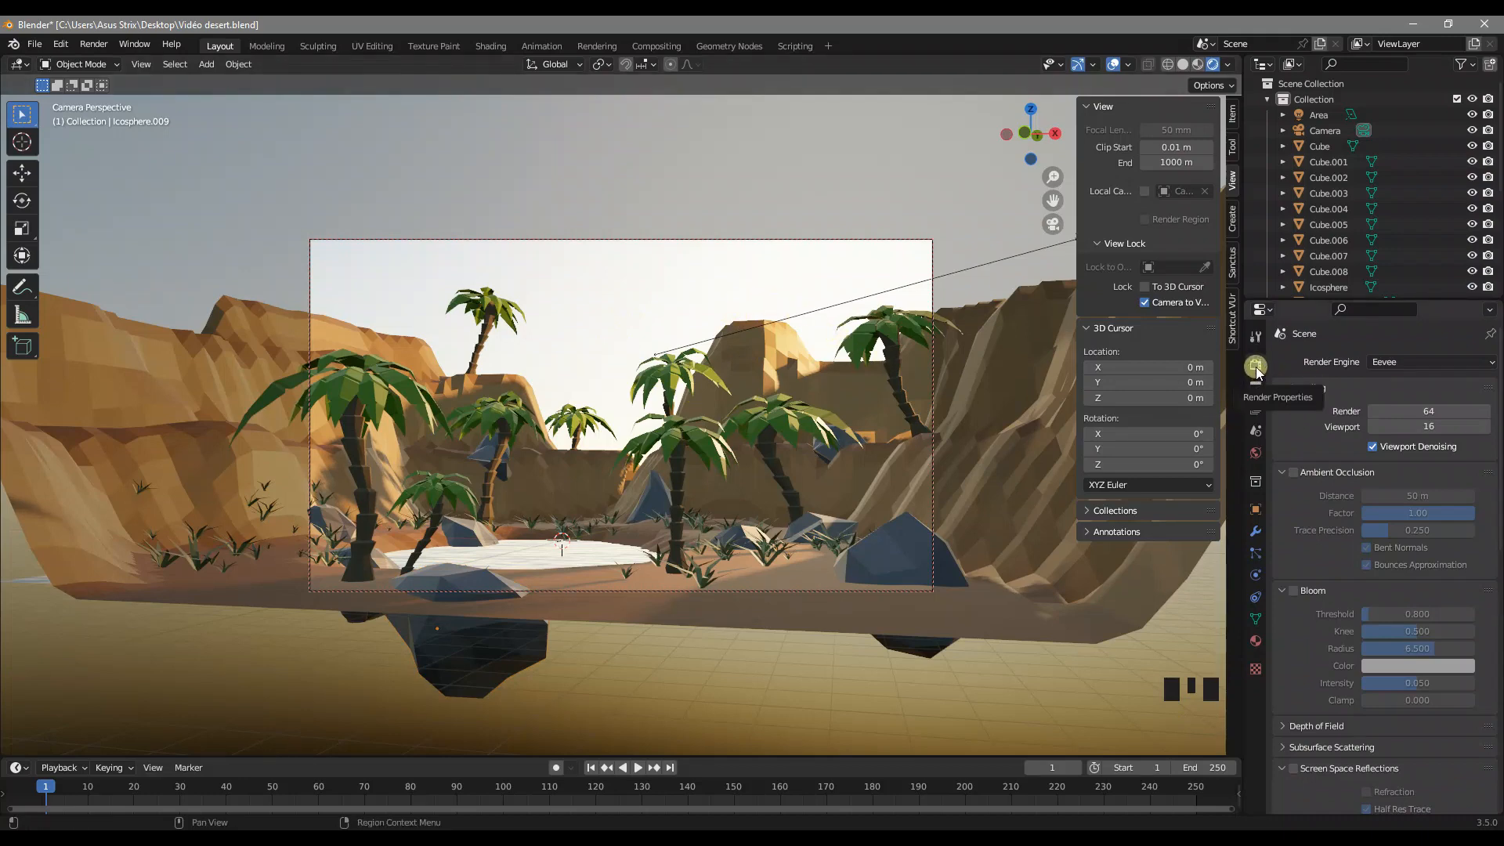
Step: Enable Ambient Occlusion, Bloom and Screen Space Reflections in the Eevee render settings
left_click(1293, 473)
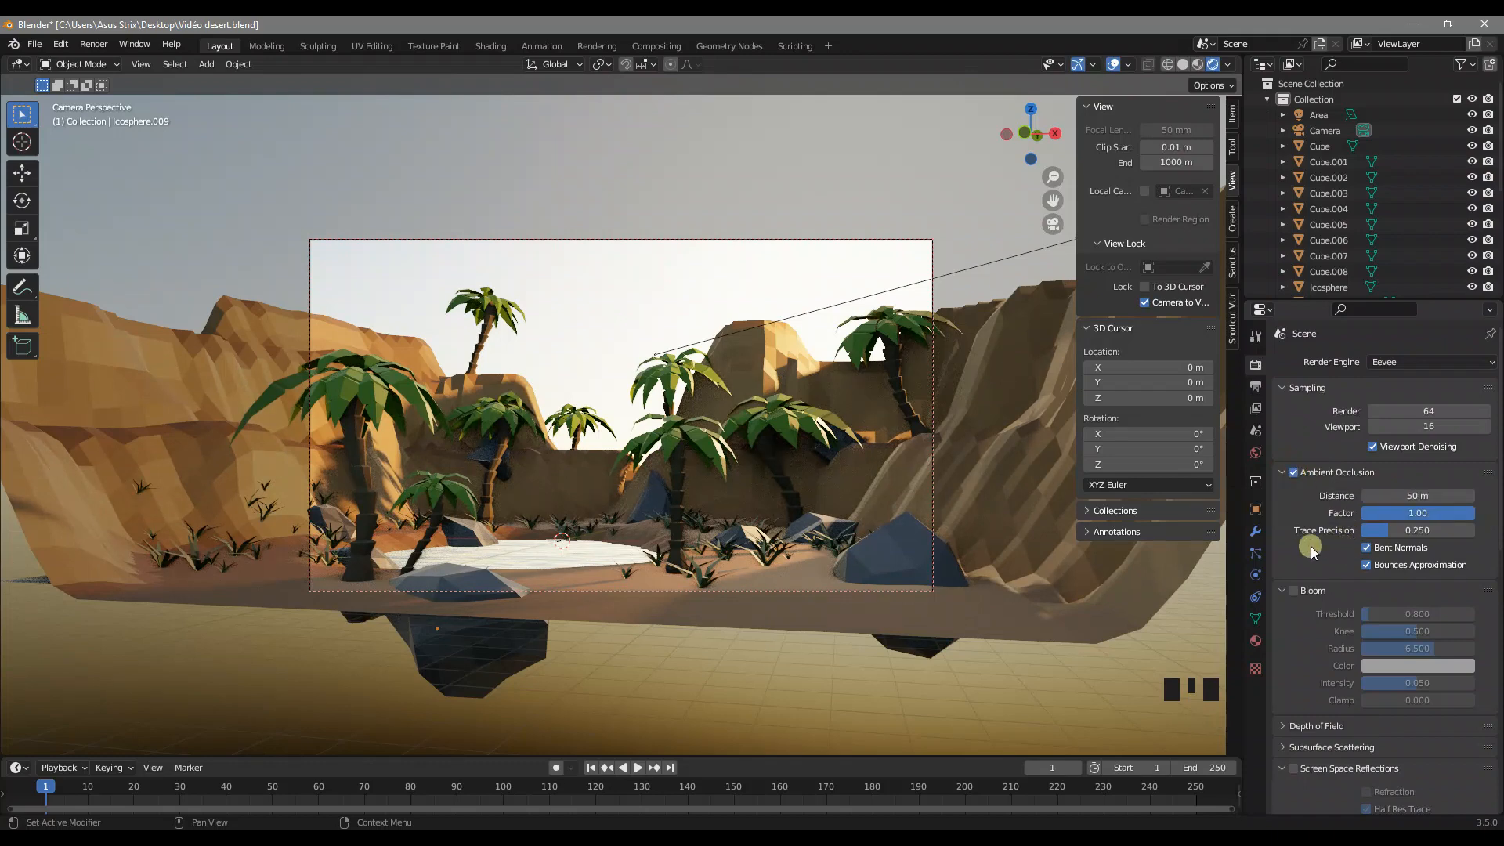
left_click(1293, 591)
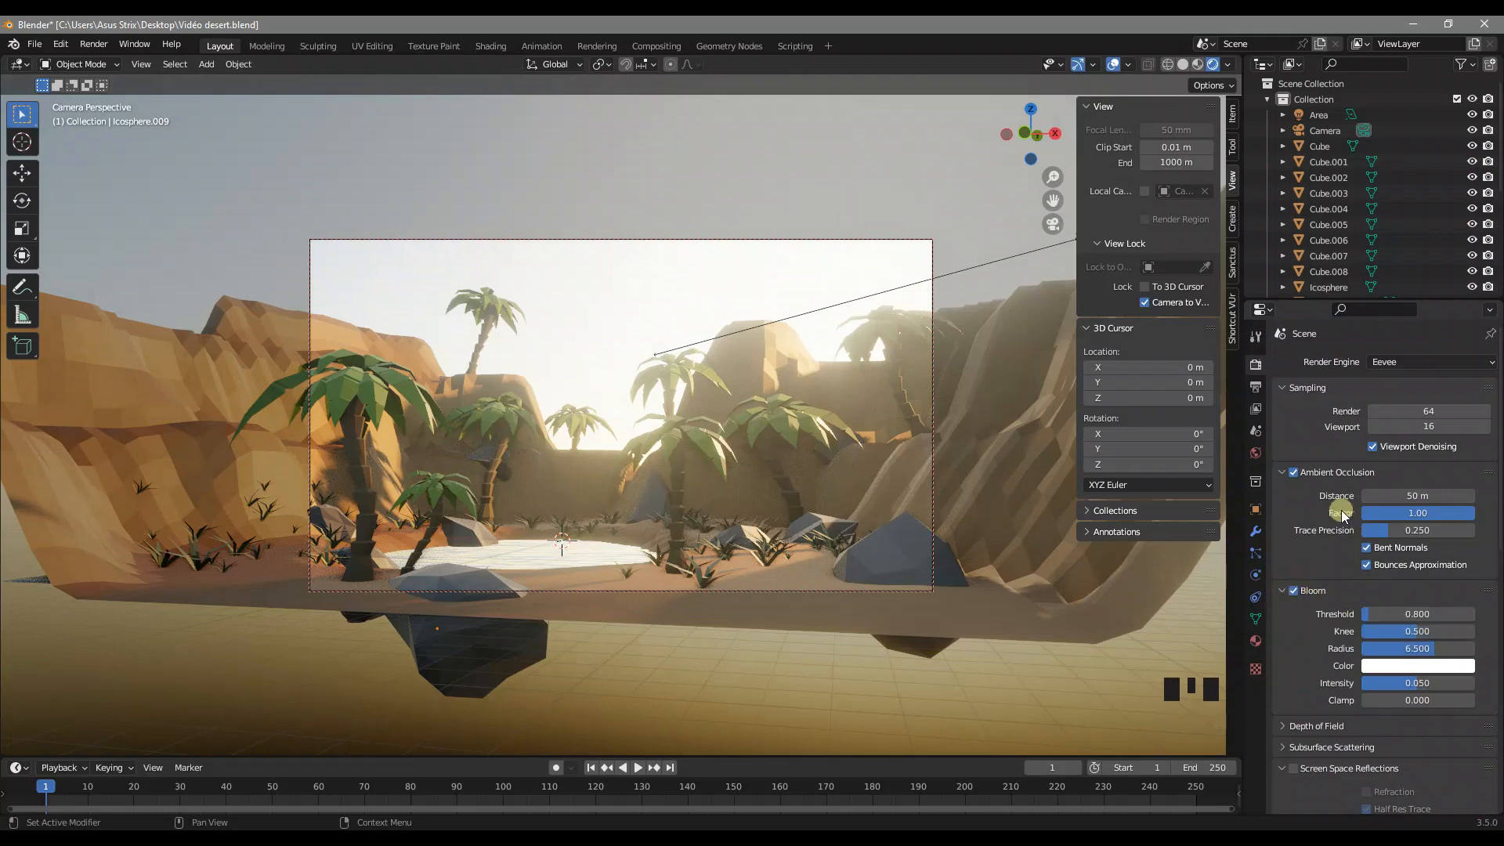
scroll(1330, 550, "down", 5)
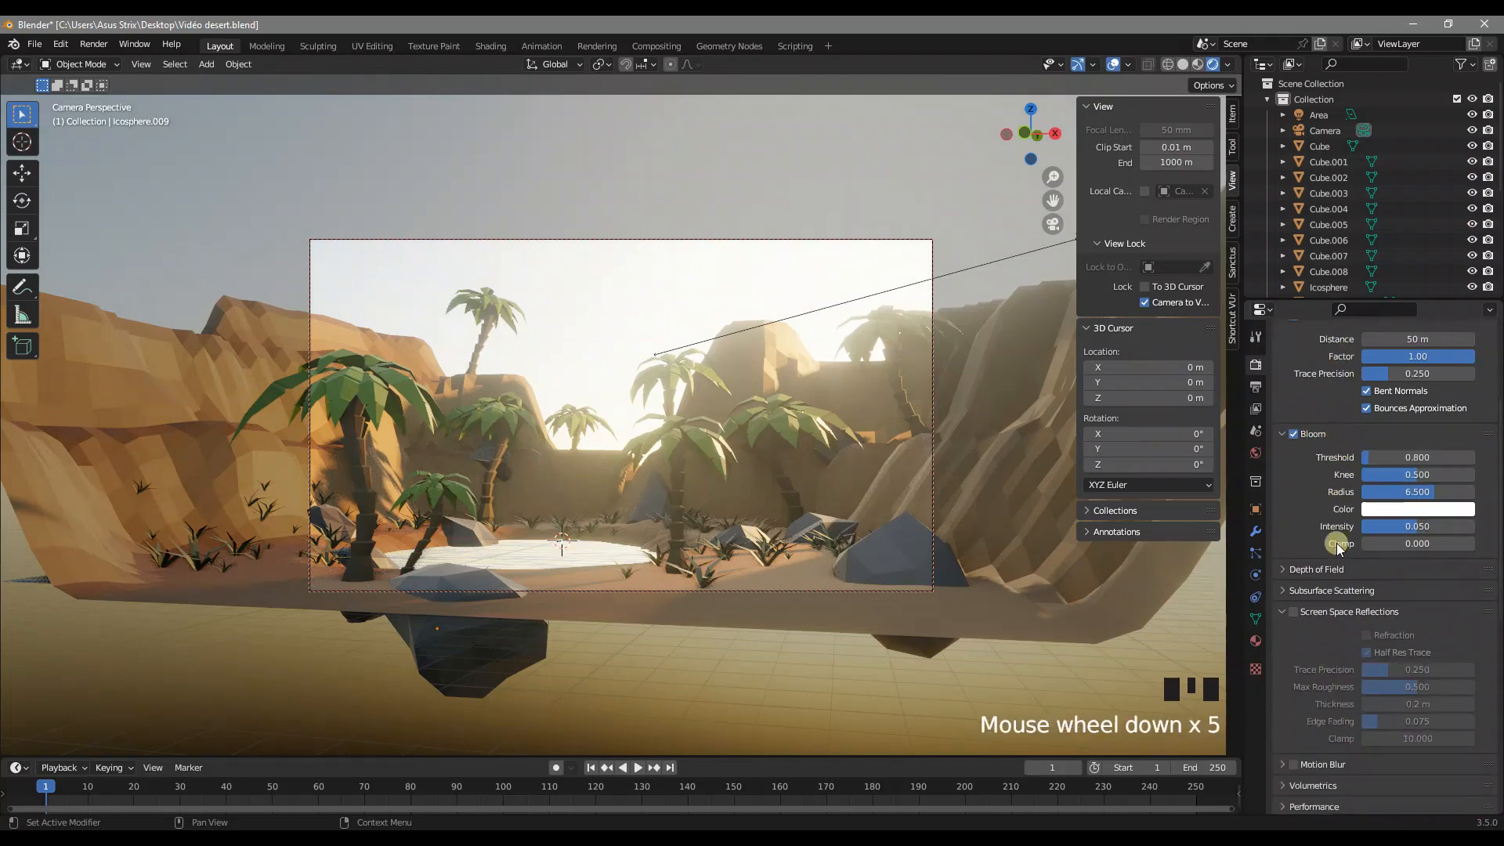
scroll(1336, 543, "down", 3)
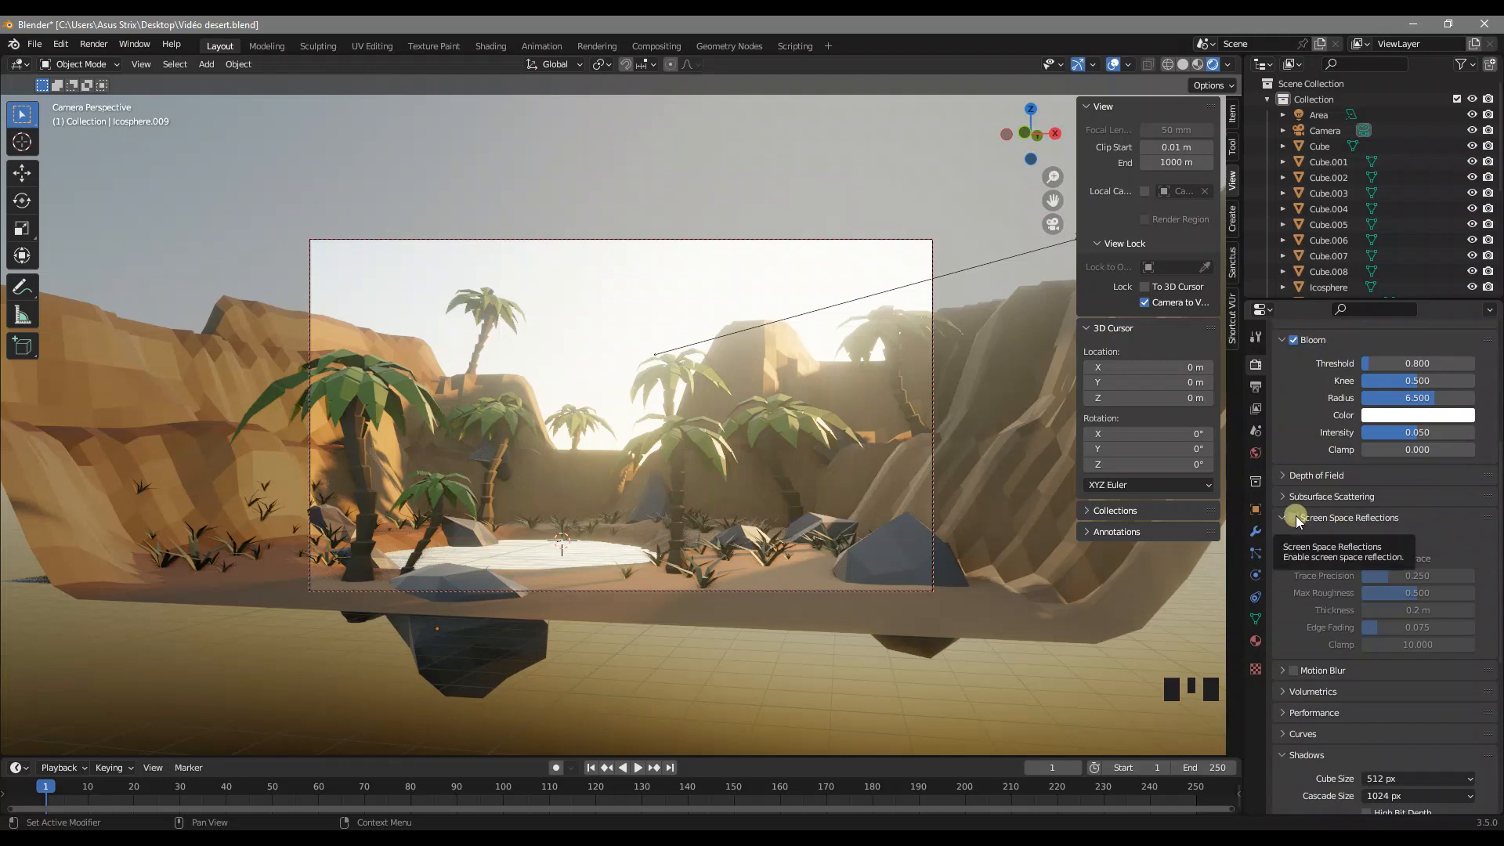
left_click(1294, 518)
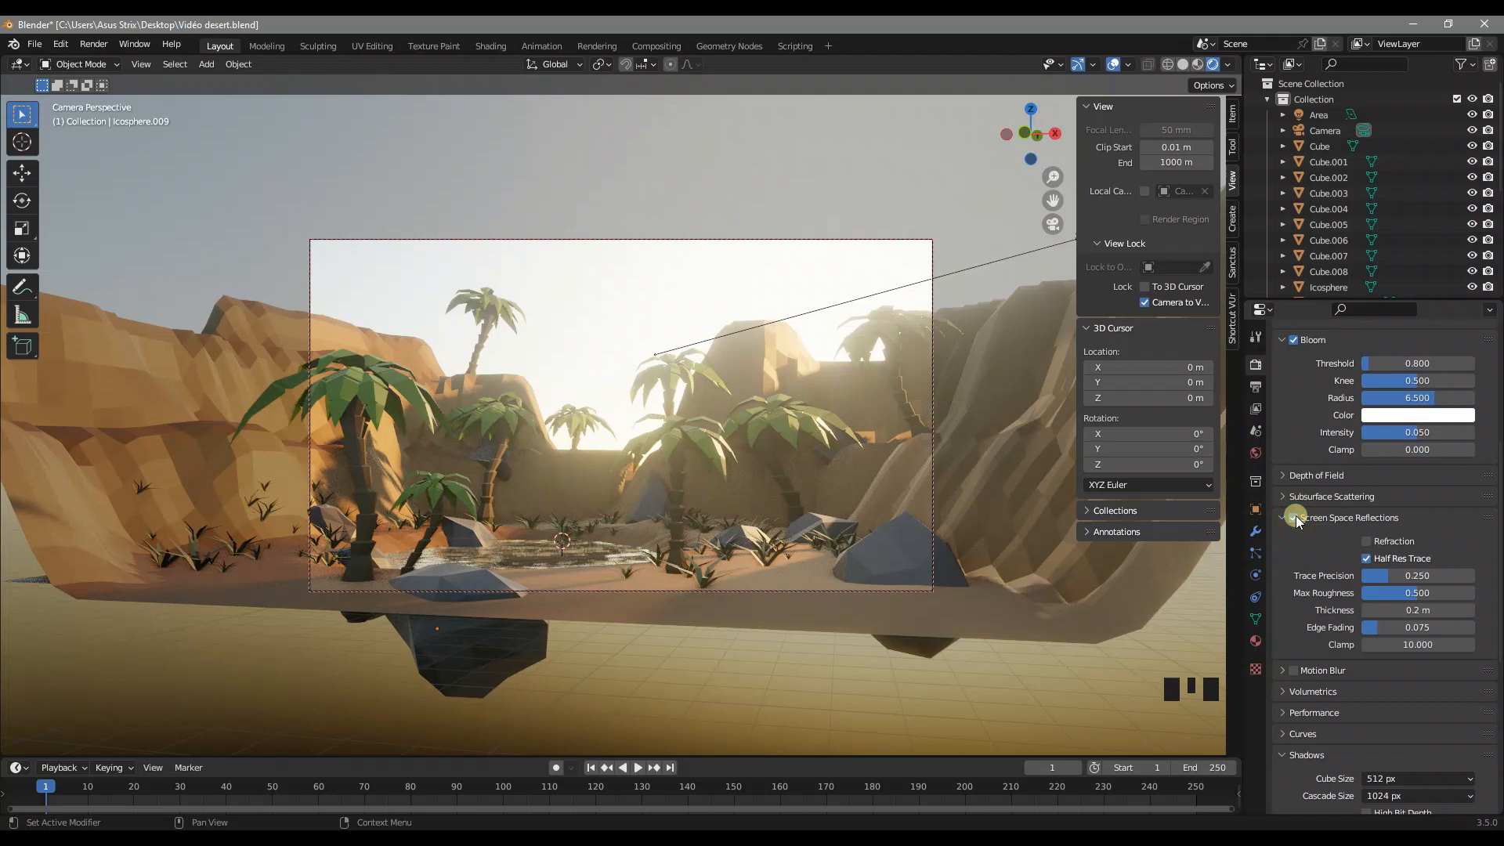
Step: Compare the shadows with High Bit Depth on and off, and leave High Bit Depth enabled
scroll(1296, 520, "down", 3)
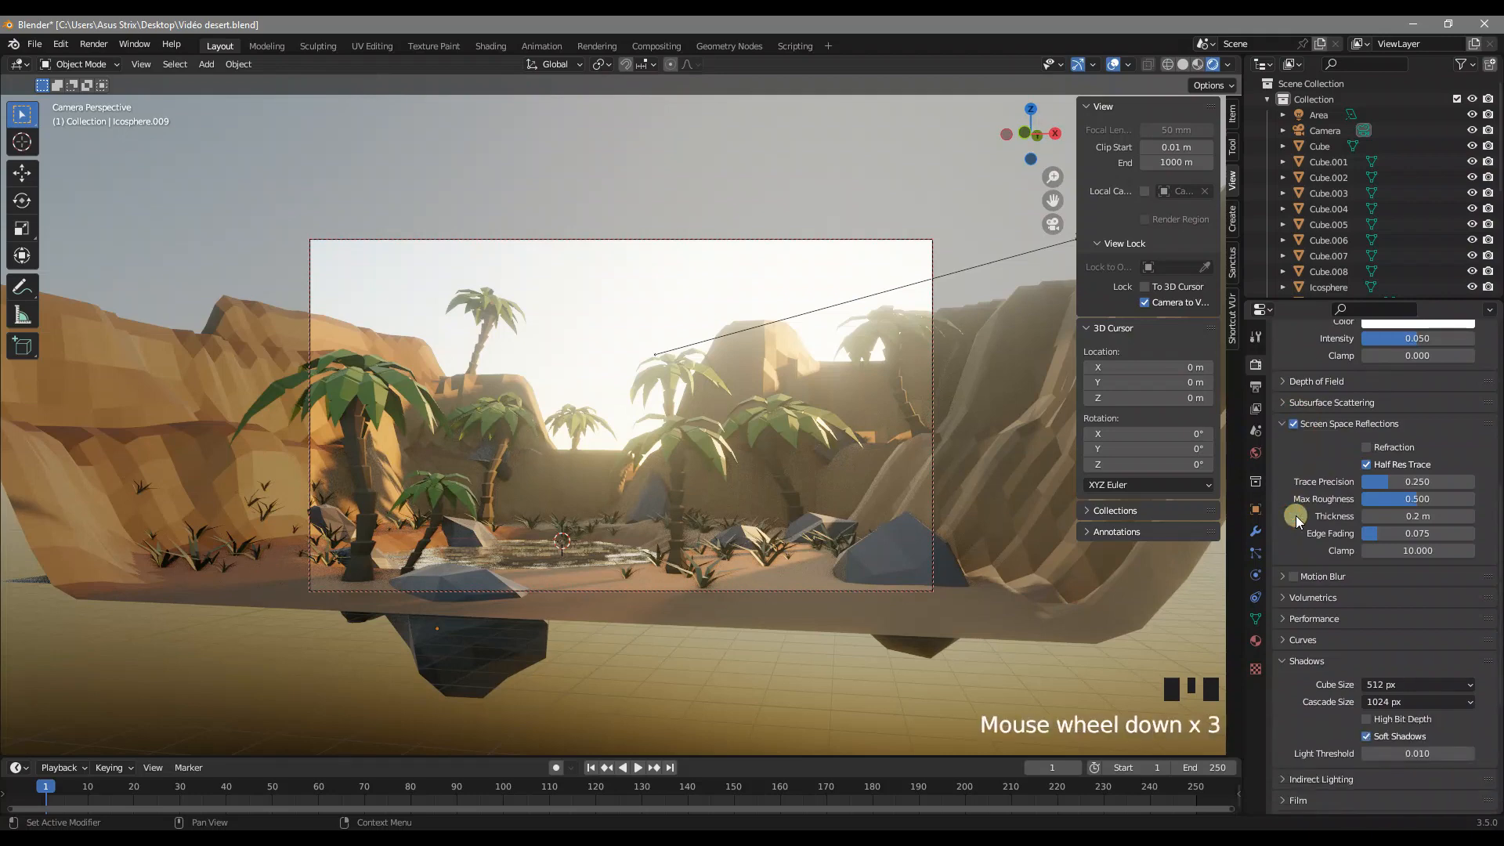
scroll(1295, 514, "down", 3)
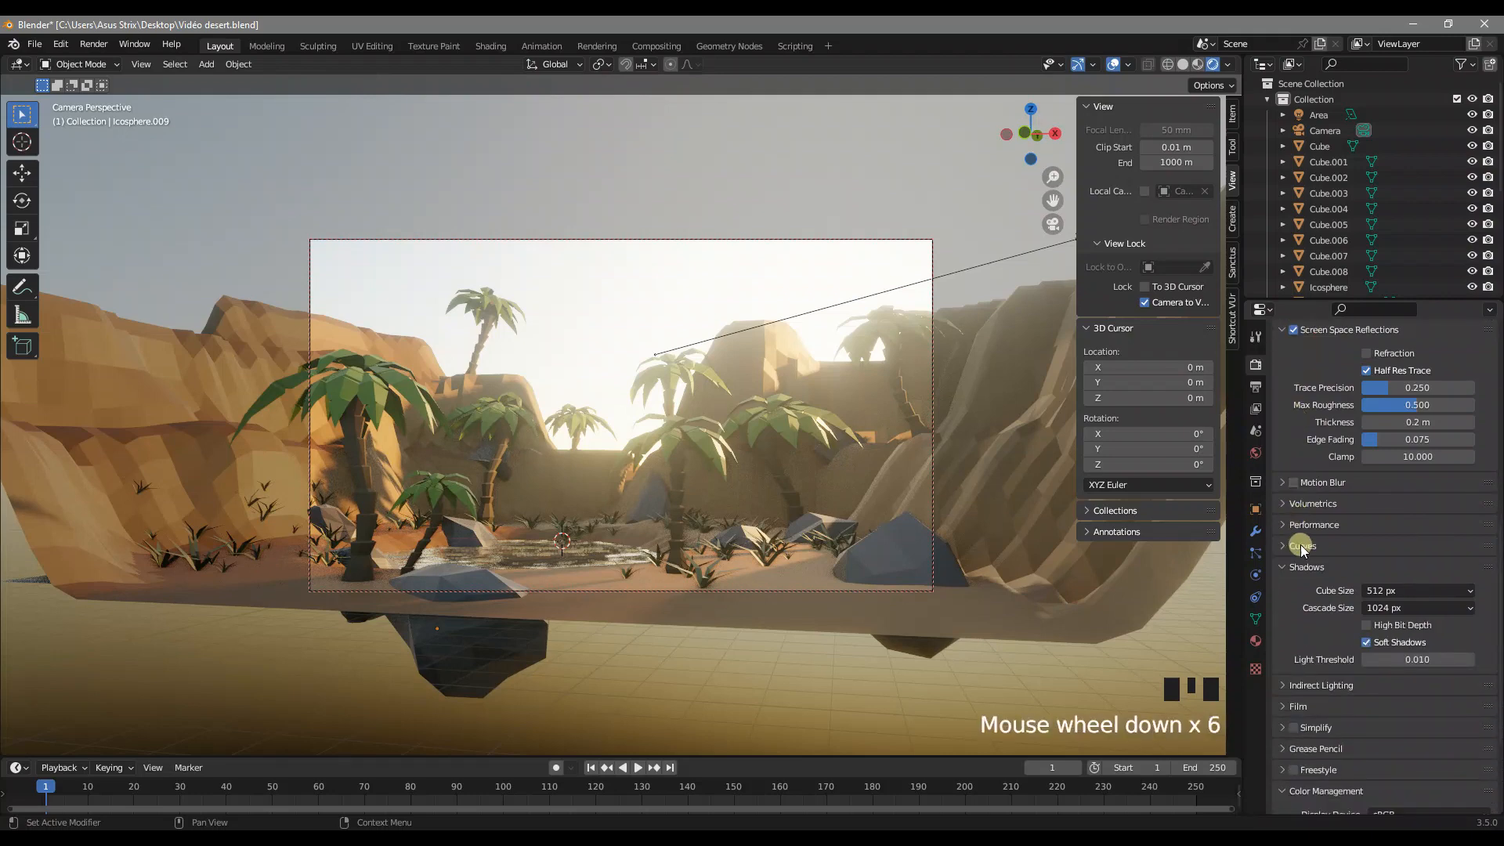
scroll(1300, 539, "down", 3)
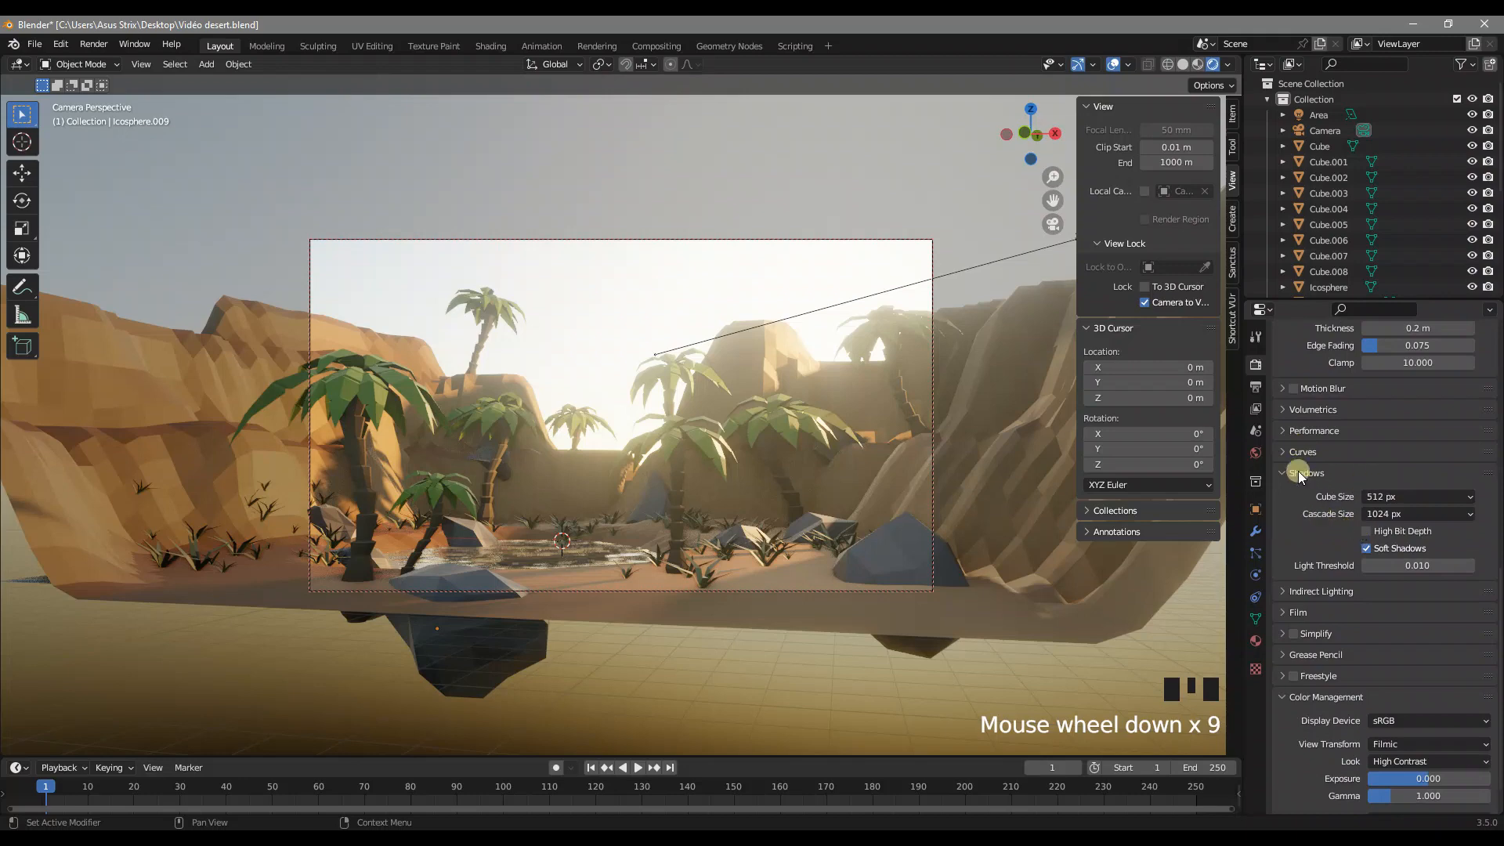
left_click(1368, 532)
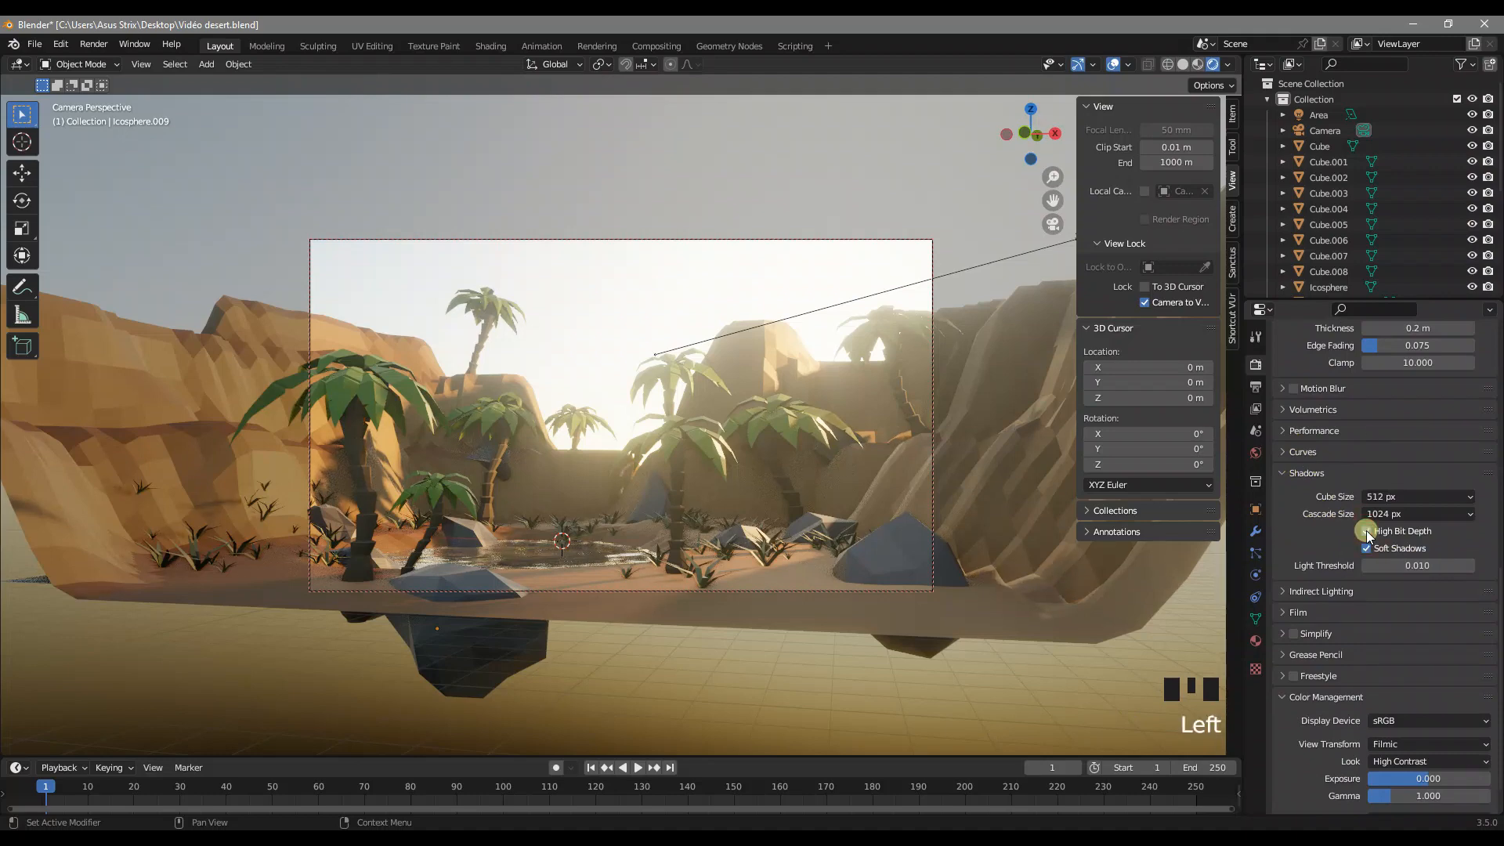
left_click(1367, 532)
left_click(1368, 533)
left_click(1368, 533)
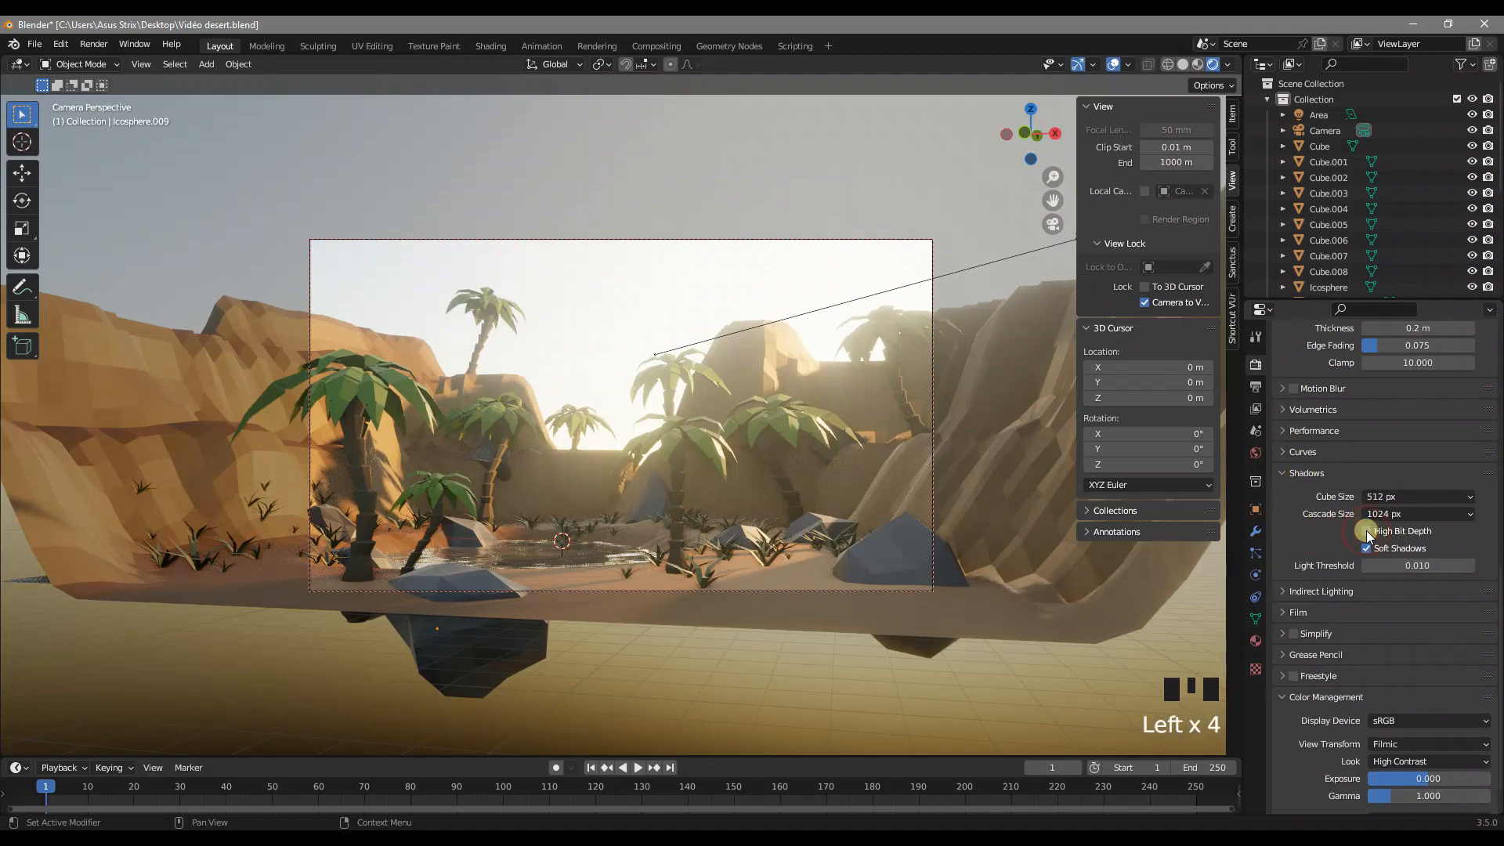
left_click(1367, 533)
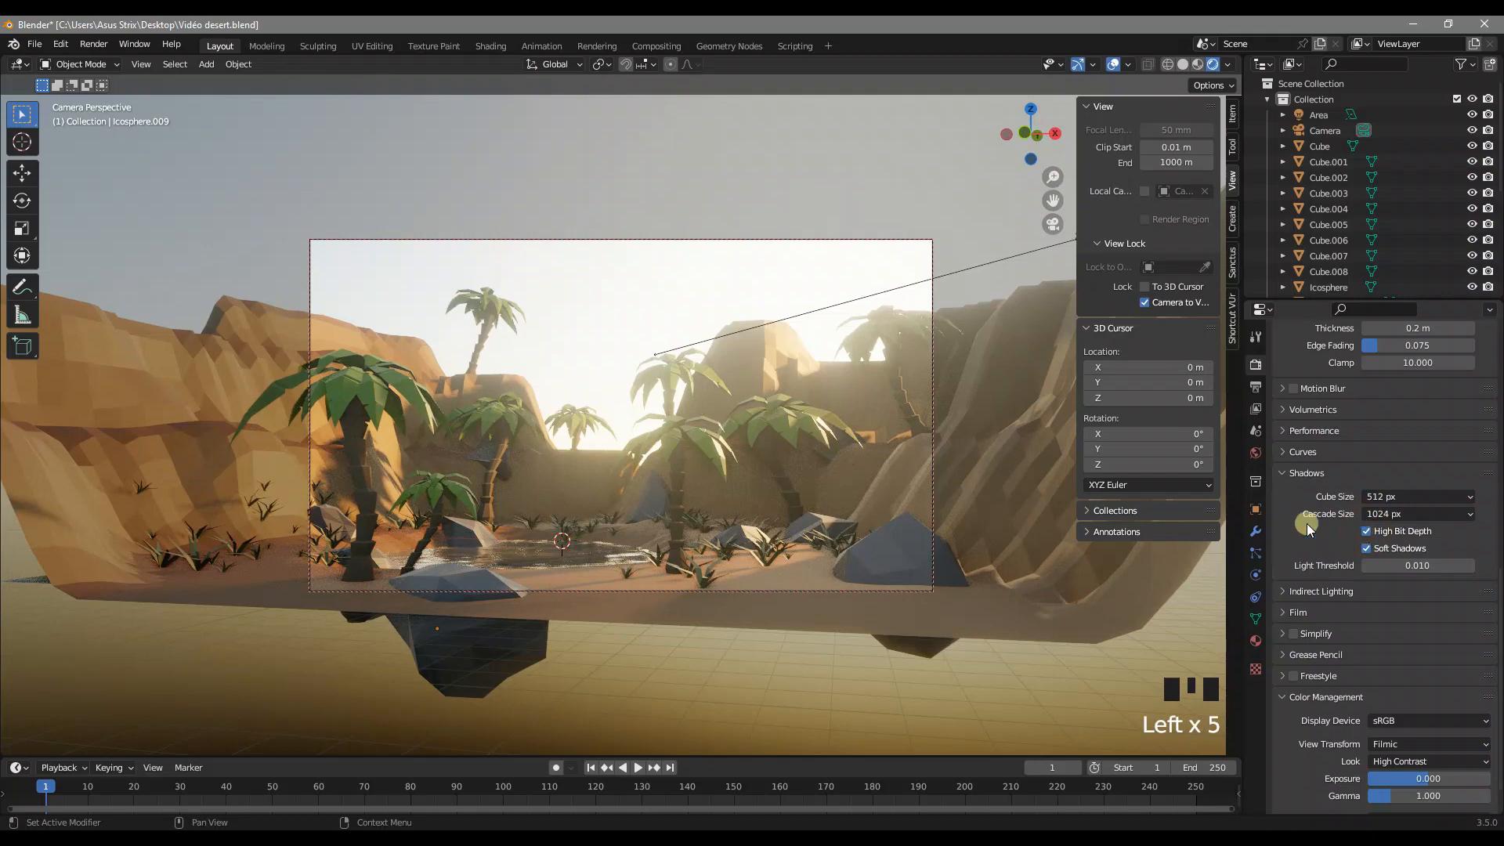
Step: Check the color management Look options, keep High Contrast, and render the camera view as an image
scroll(1316, 627, "down", 5)
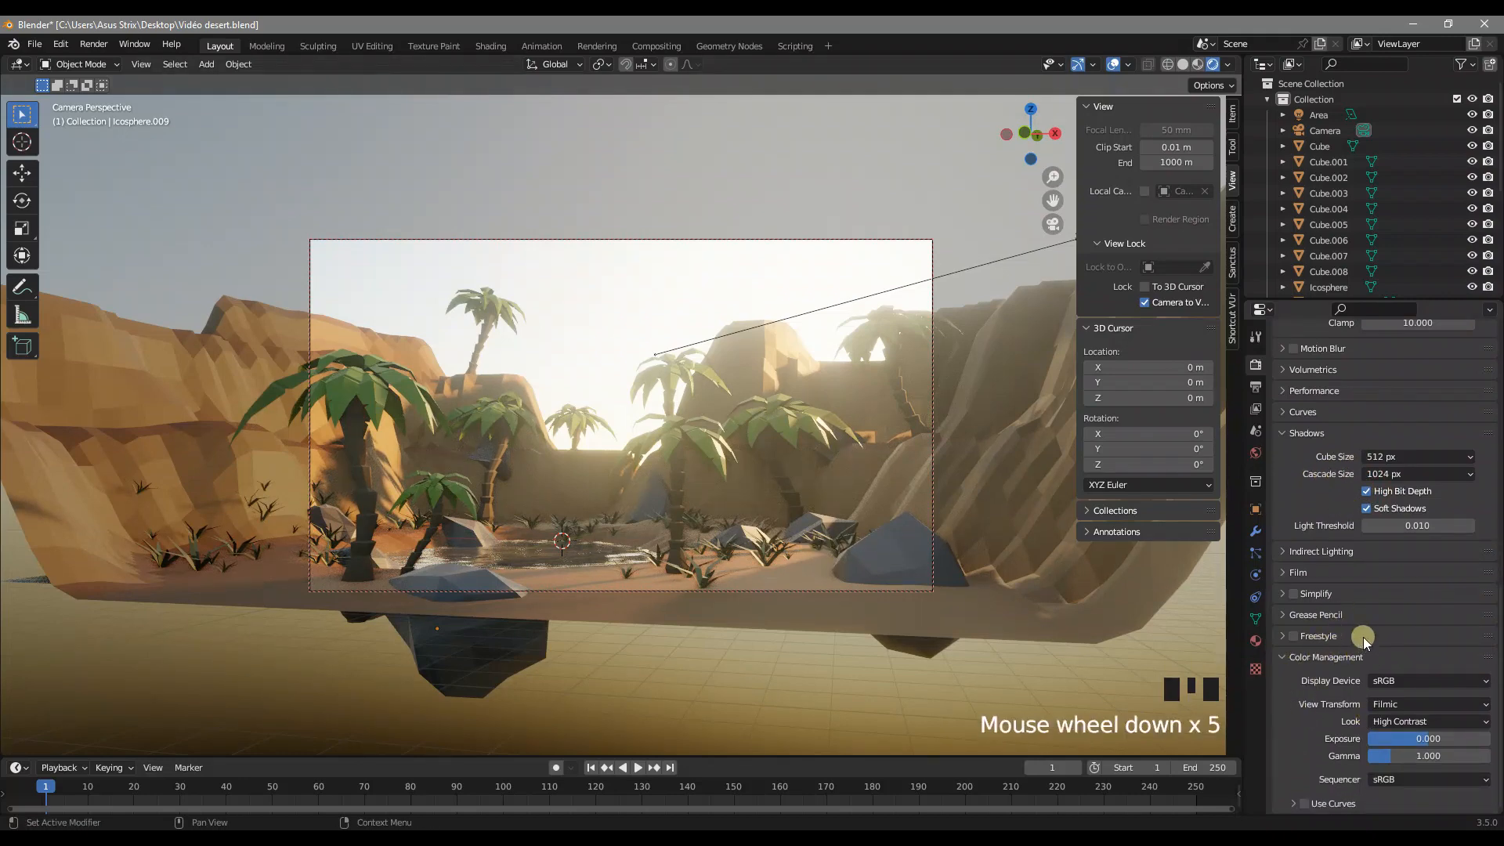
left_click(1403, 723)
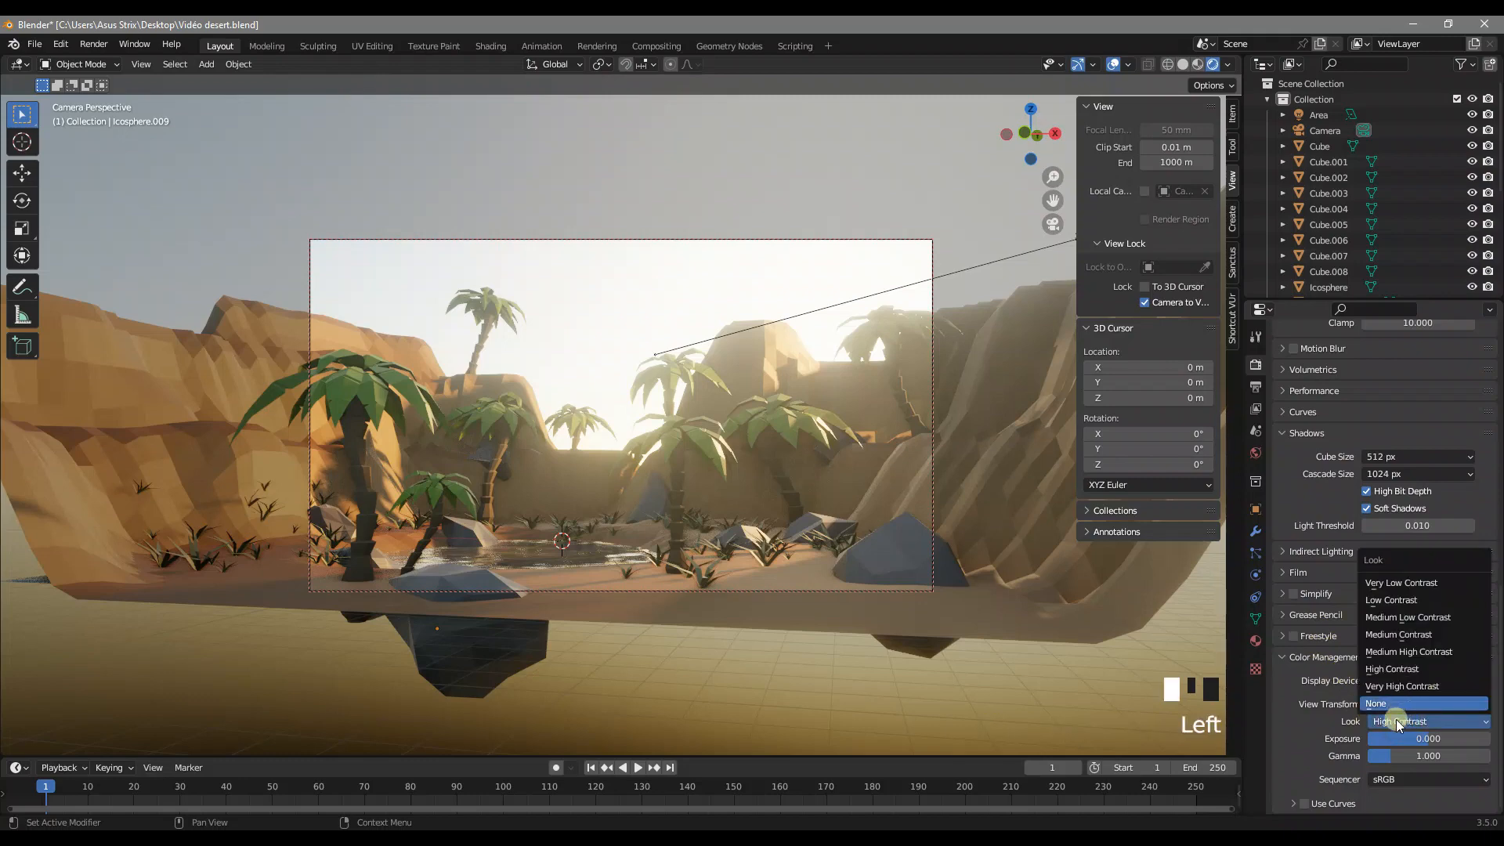
left_click(1396, 719)
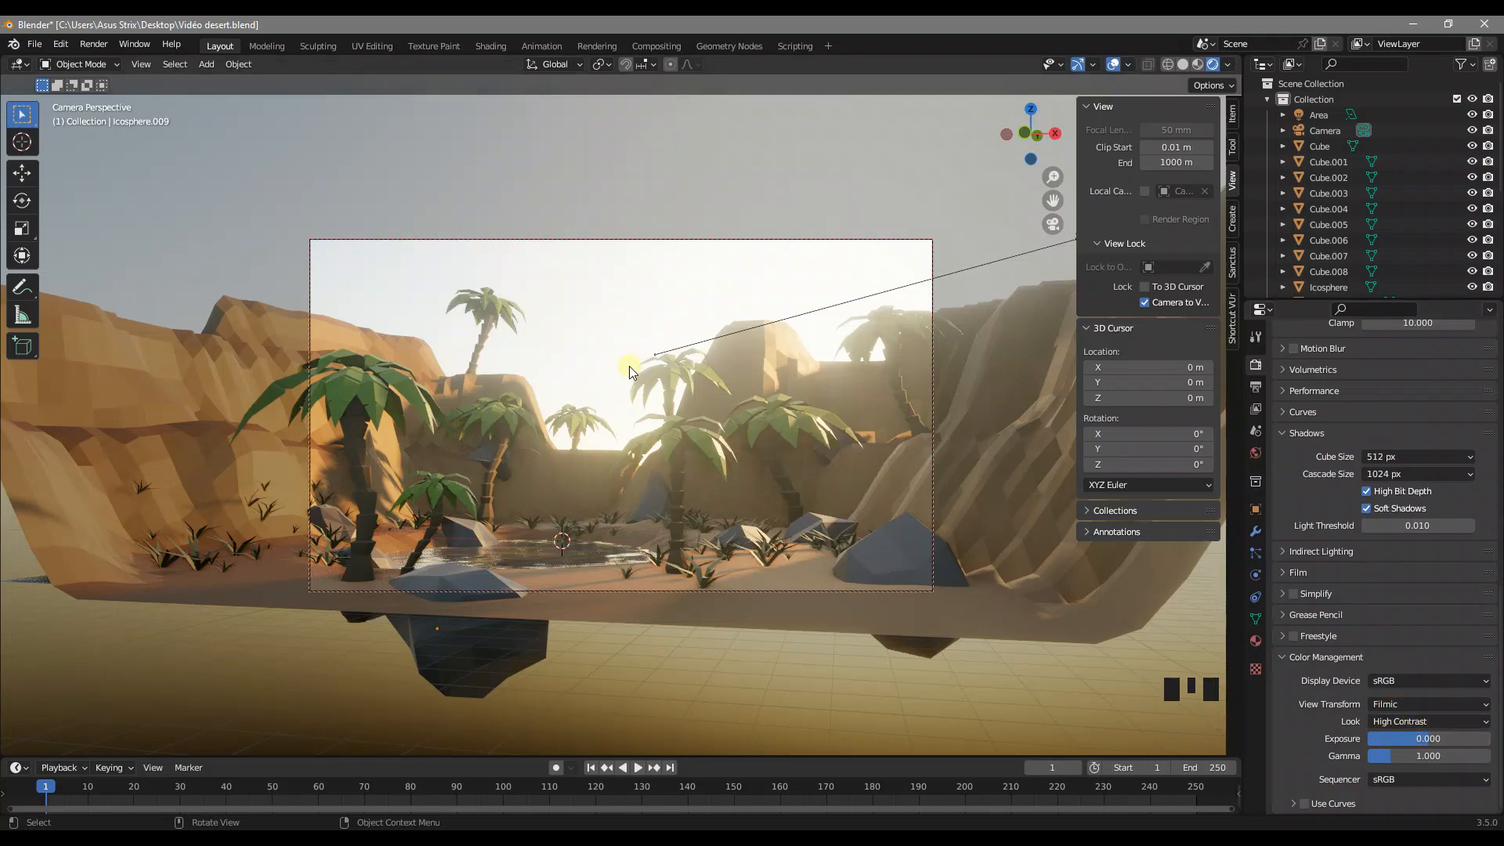
key("F12")
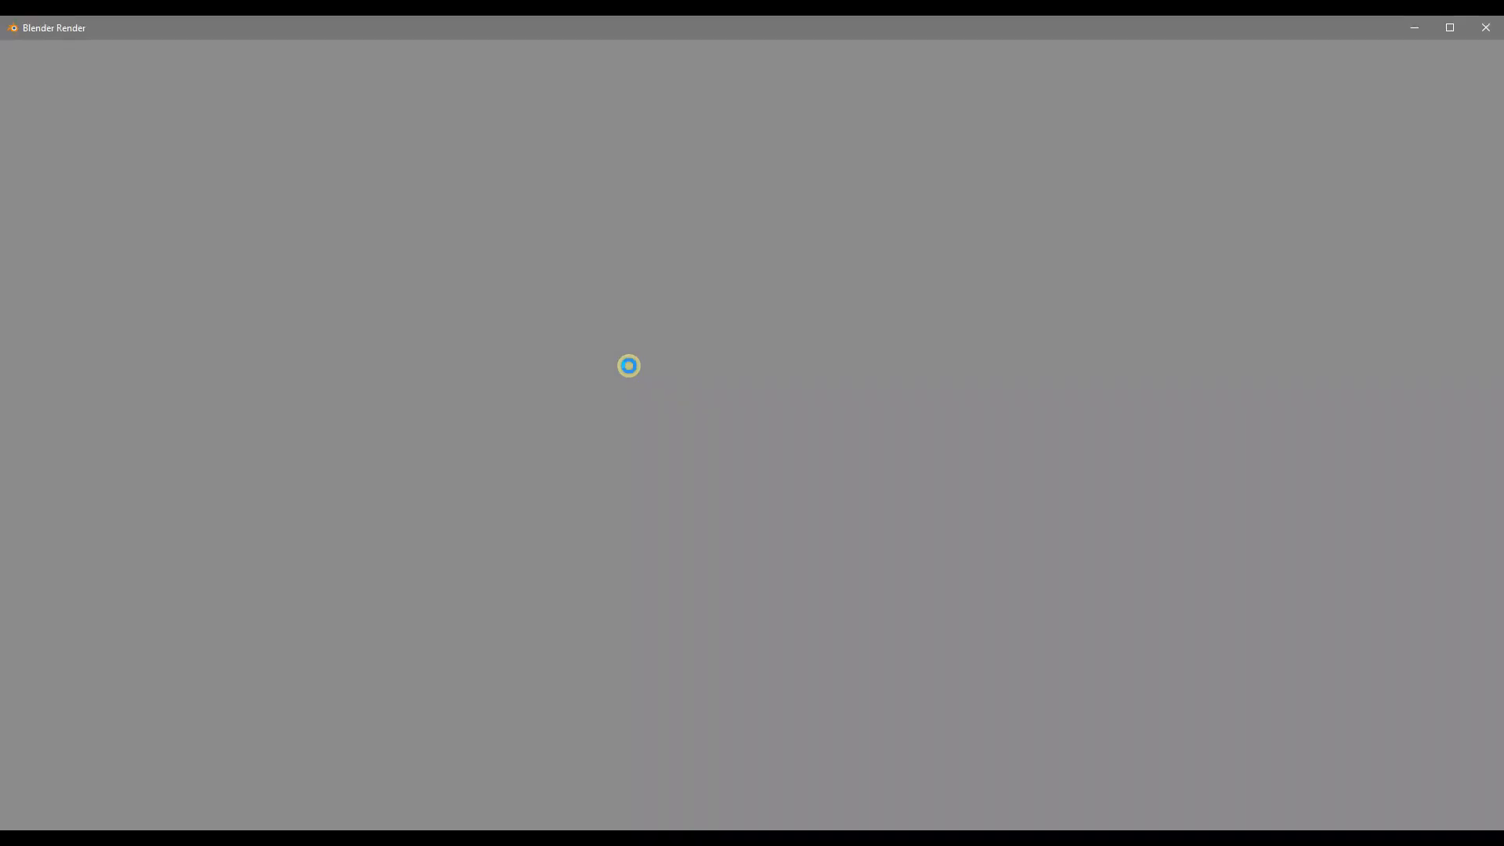